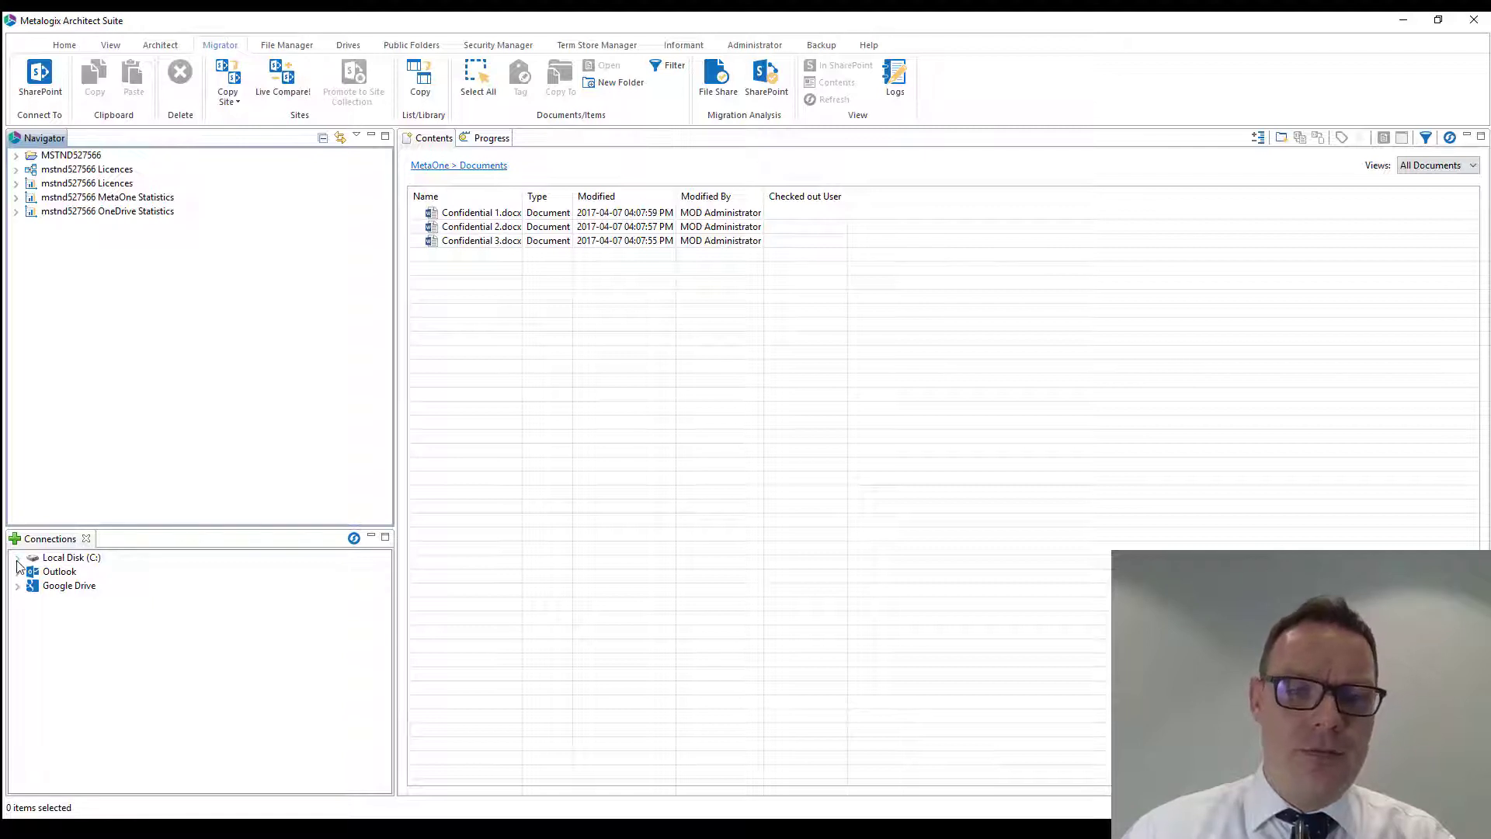
# - Find the Example File Share folder inside the user's Documents on the local disk and open a file share pre-migration analysis for it
pyautogui.click(17, 558)
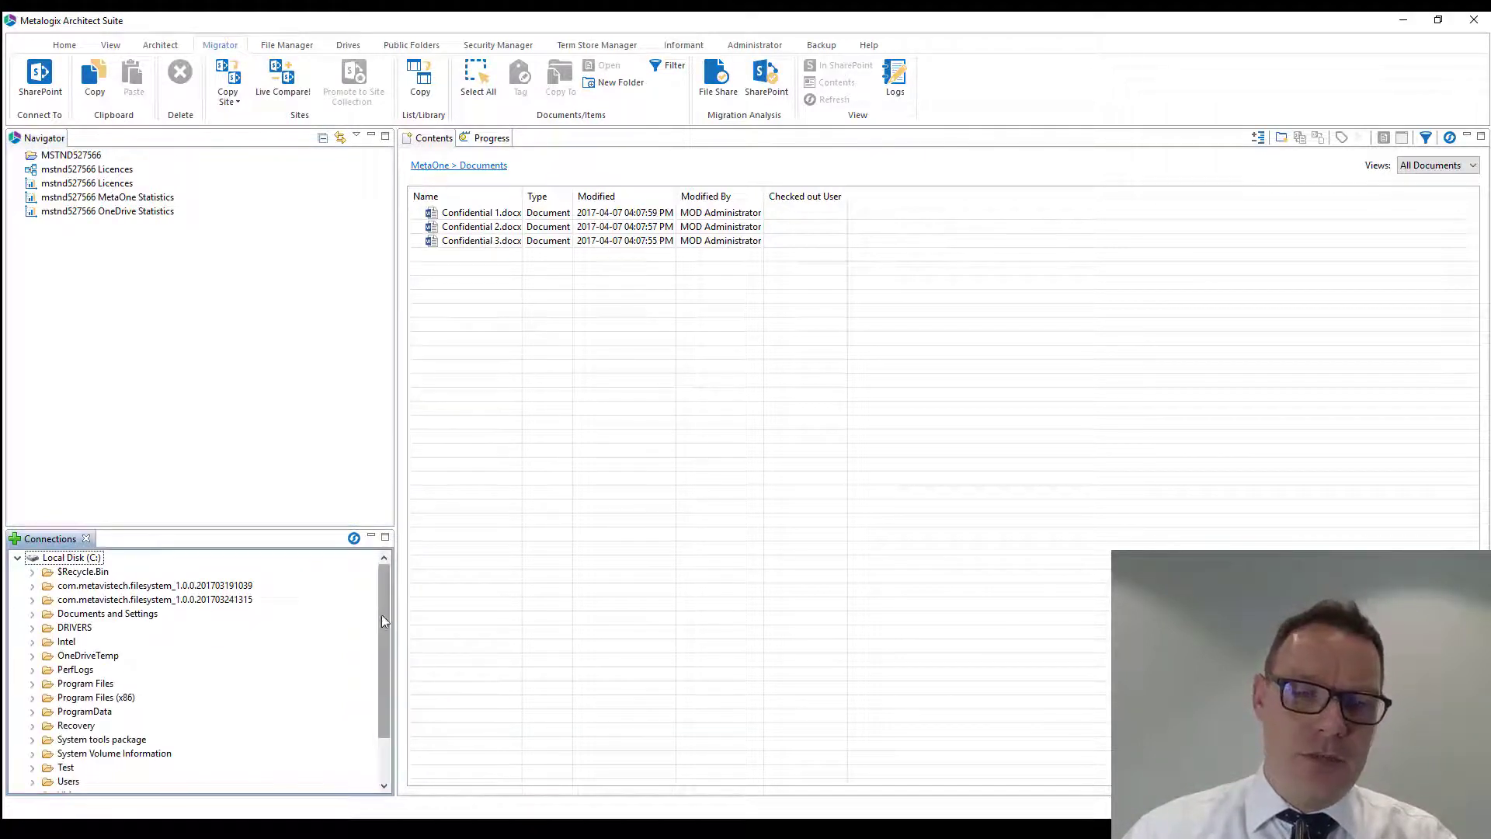
pyautogui.scroll(-1, 383, 621)
pyautogui.click(31, 725)
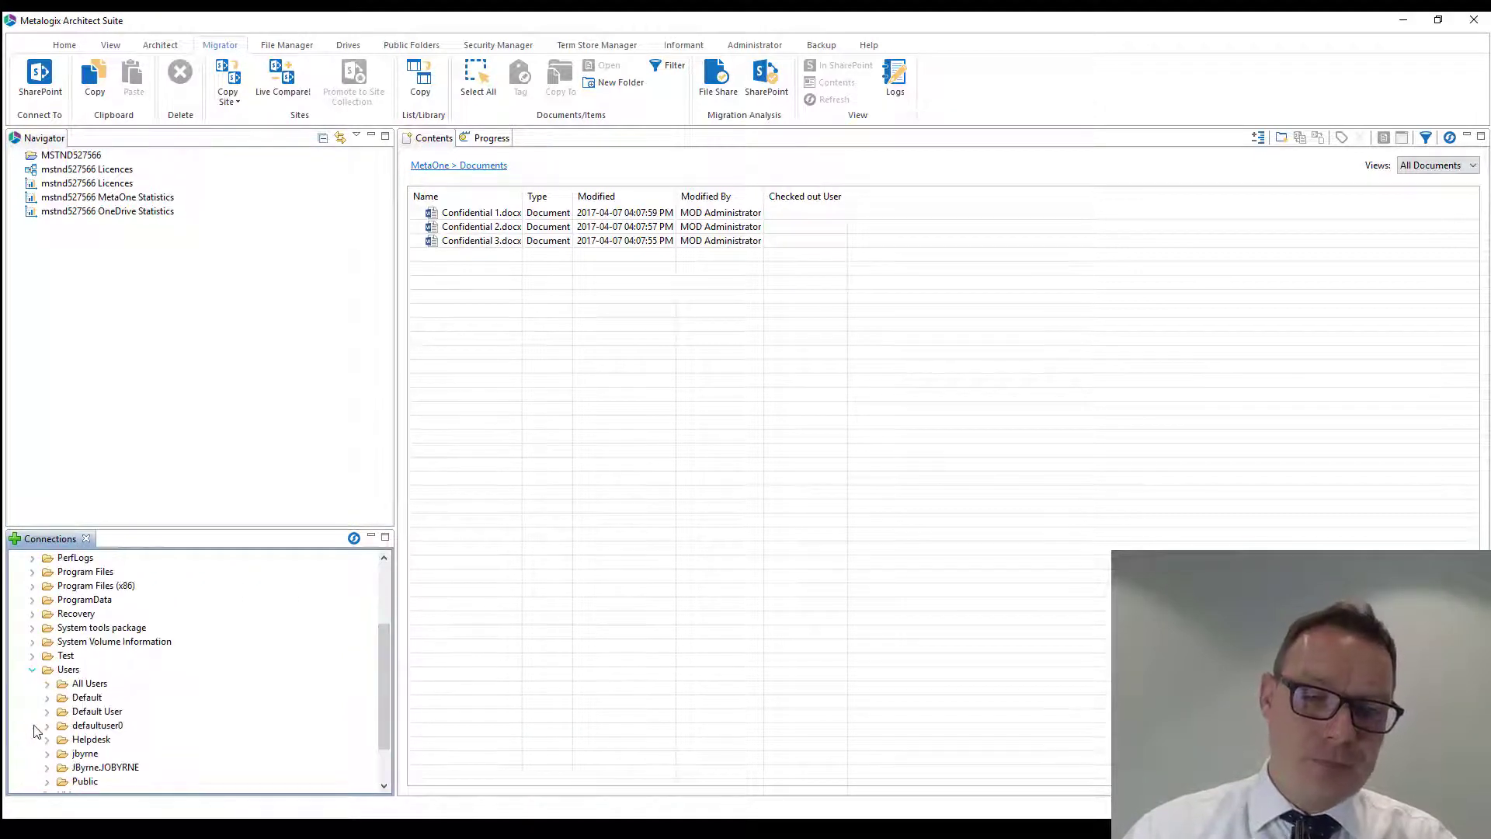
pyautogui.click(47, 766)
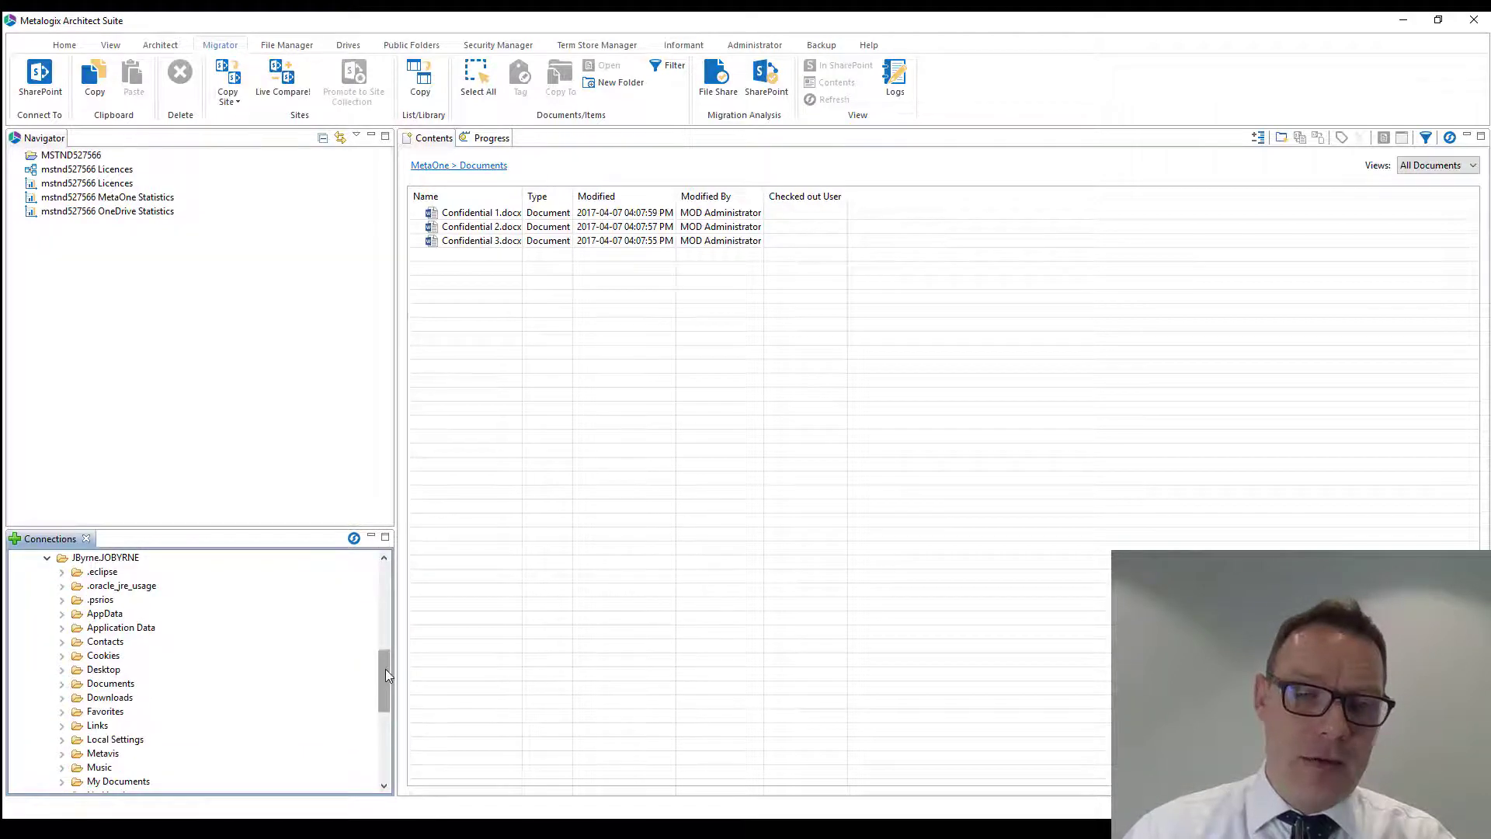
pyautogui.moveTo(386, 670)
pyautogui.mouseDown()
pyautogui.moveTo(384, 710)
pyautogui.moveTo(376, 656)
pyautogui.mouseUp()
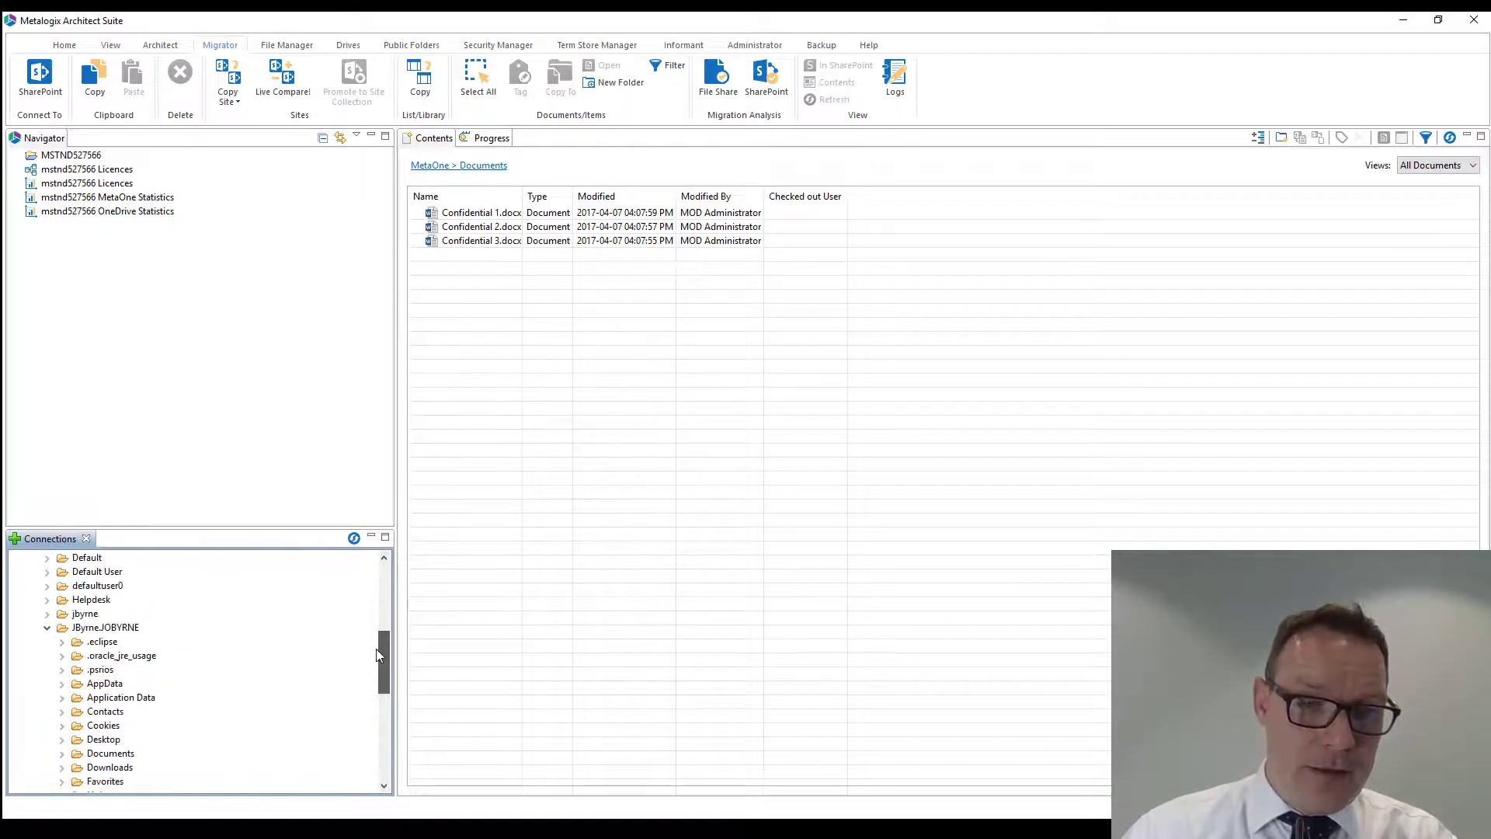
pyautogui.click(63, 753)
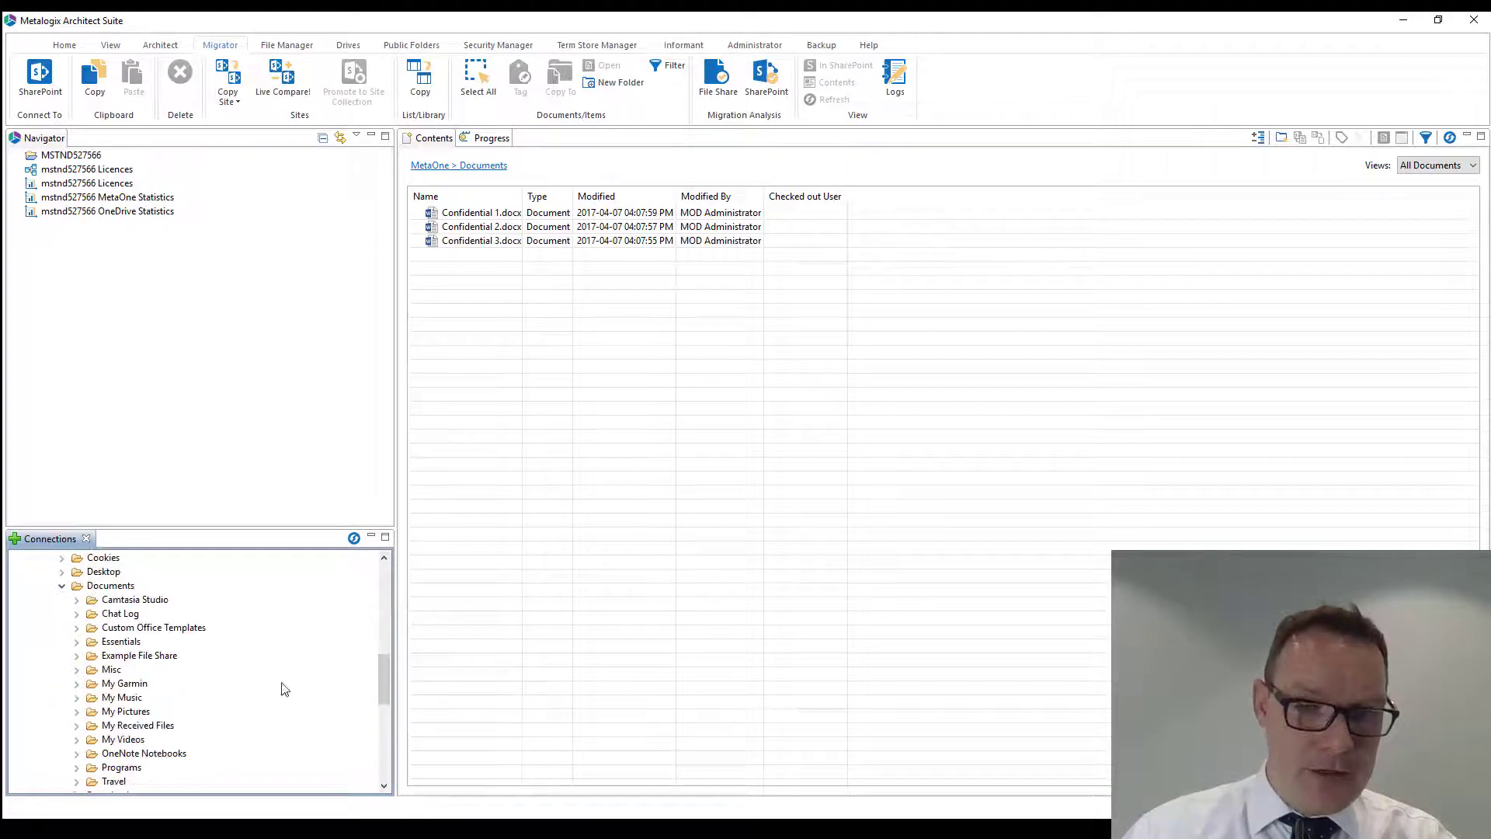
pyautogui.moveTo(388, 678); pyautogui.dragTo(384, 688)
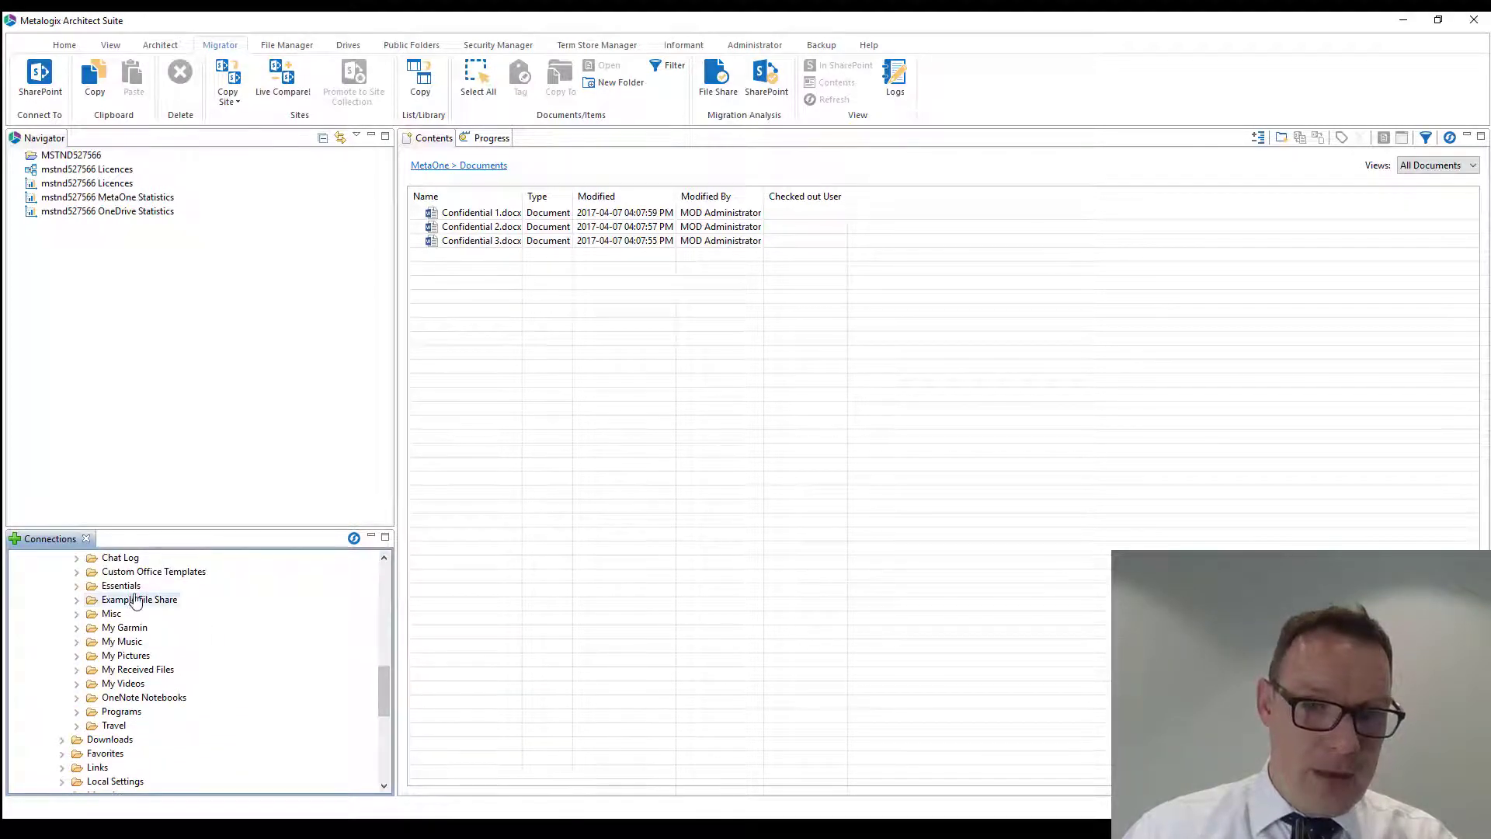
pyautogui.click(720, 75)
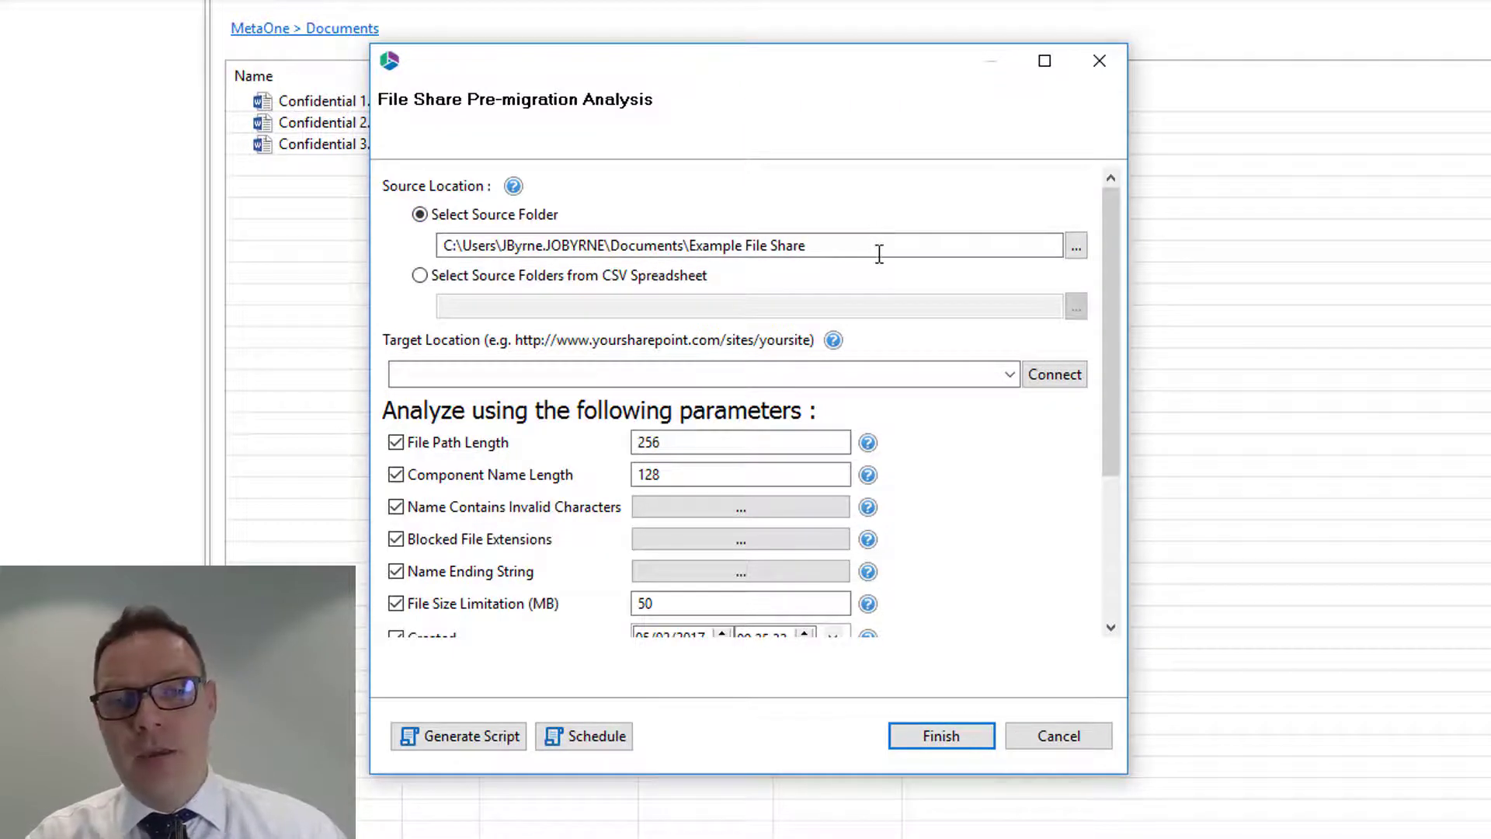
# - Look at the source folder browser without changing the folder, and read the help on the analysis's target location
pyautogui.click(1075, 246)
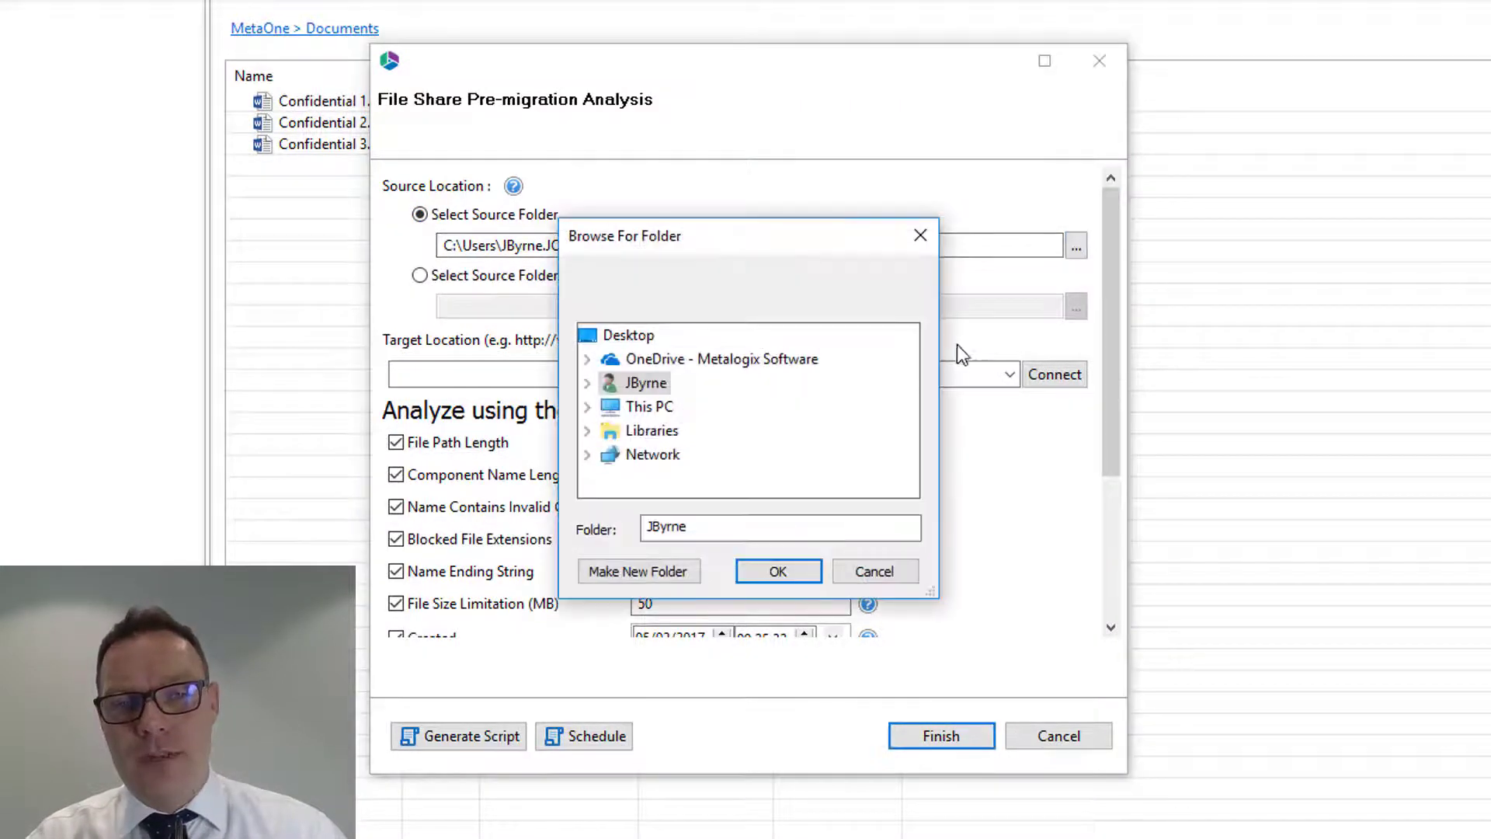
pyautogui.click(860, 577)
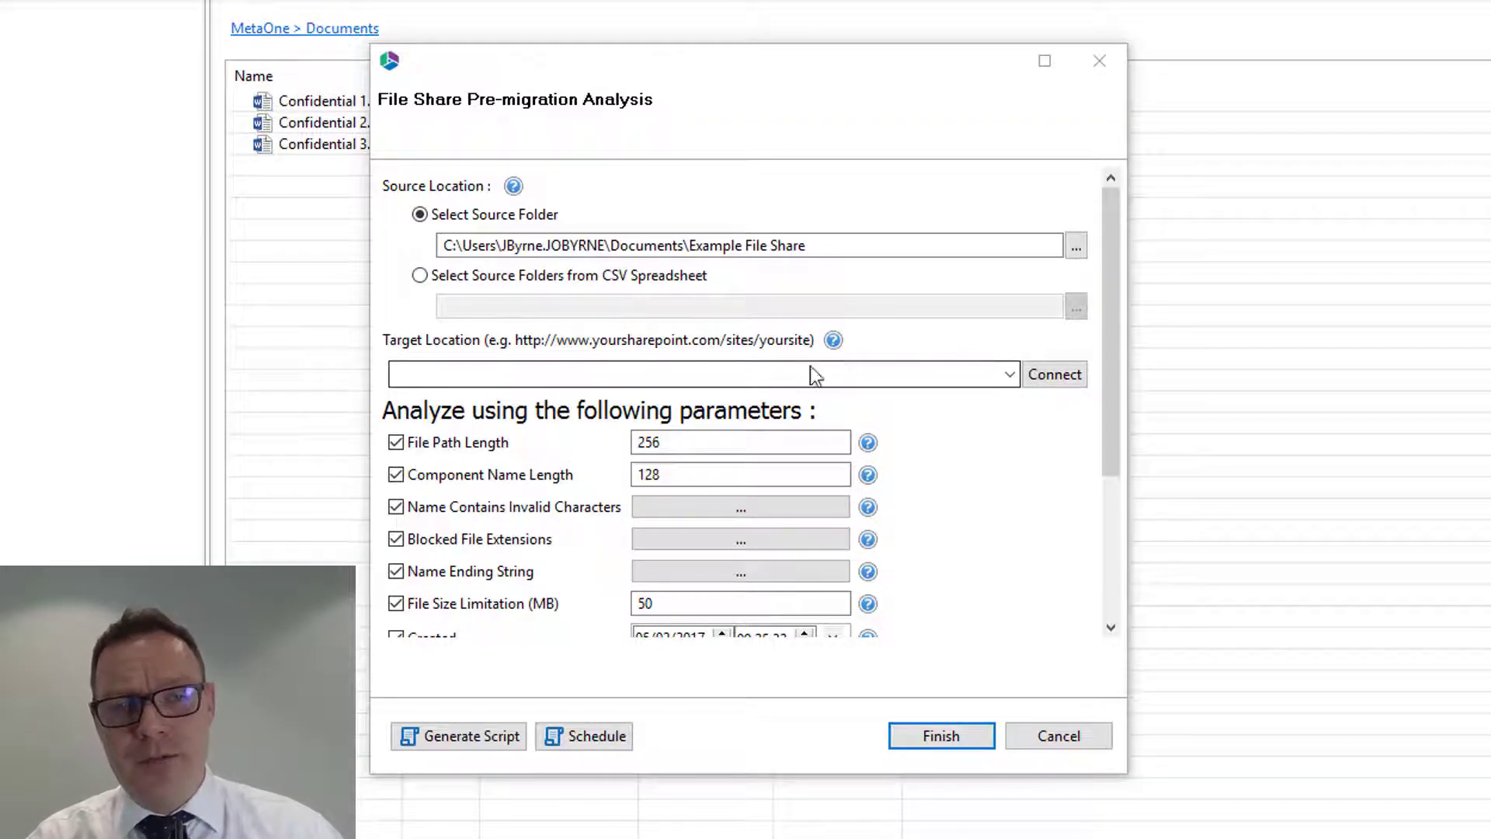
pyautogui.click(832, 341)
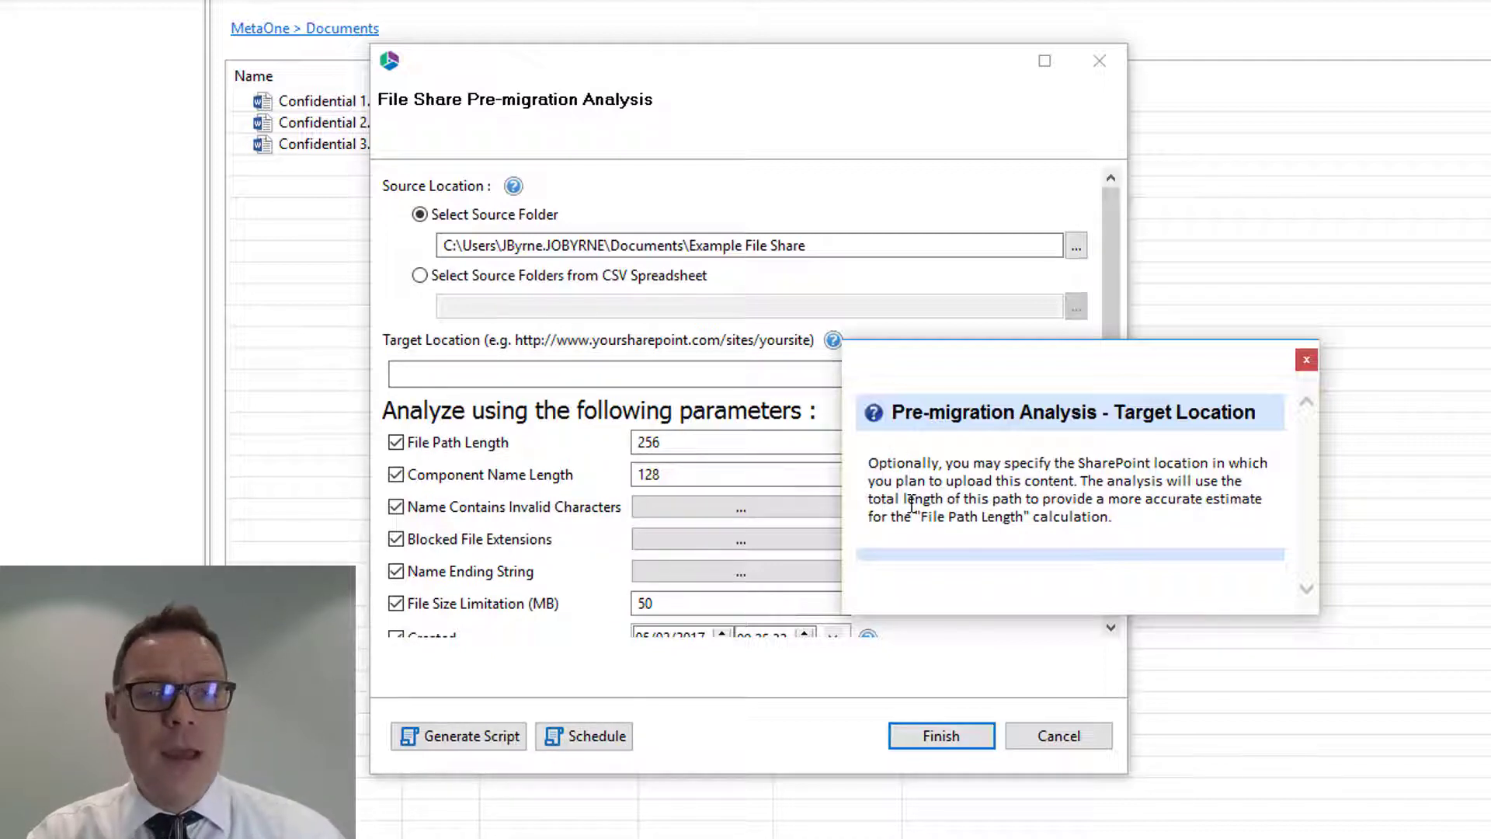
pyautogui.moveTo(905, 500); pyautogui.dragTo(1175, 513)
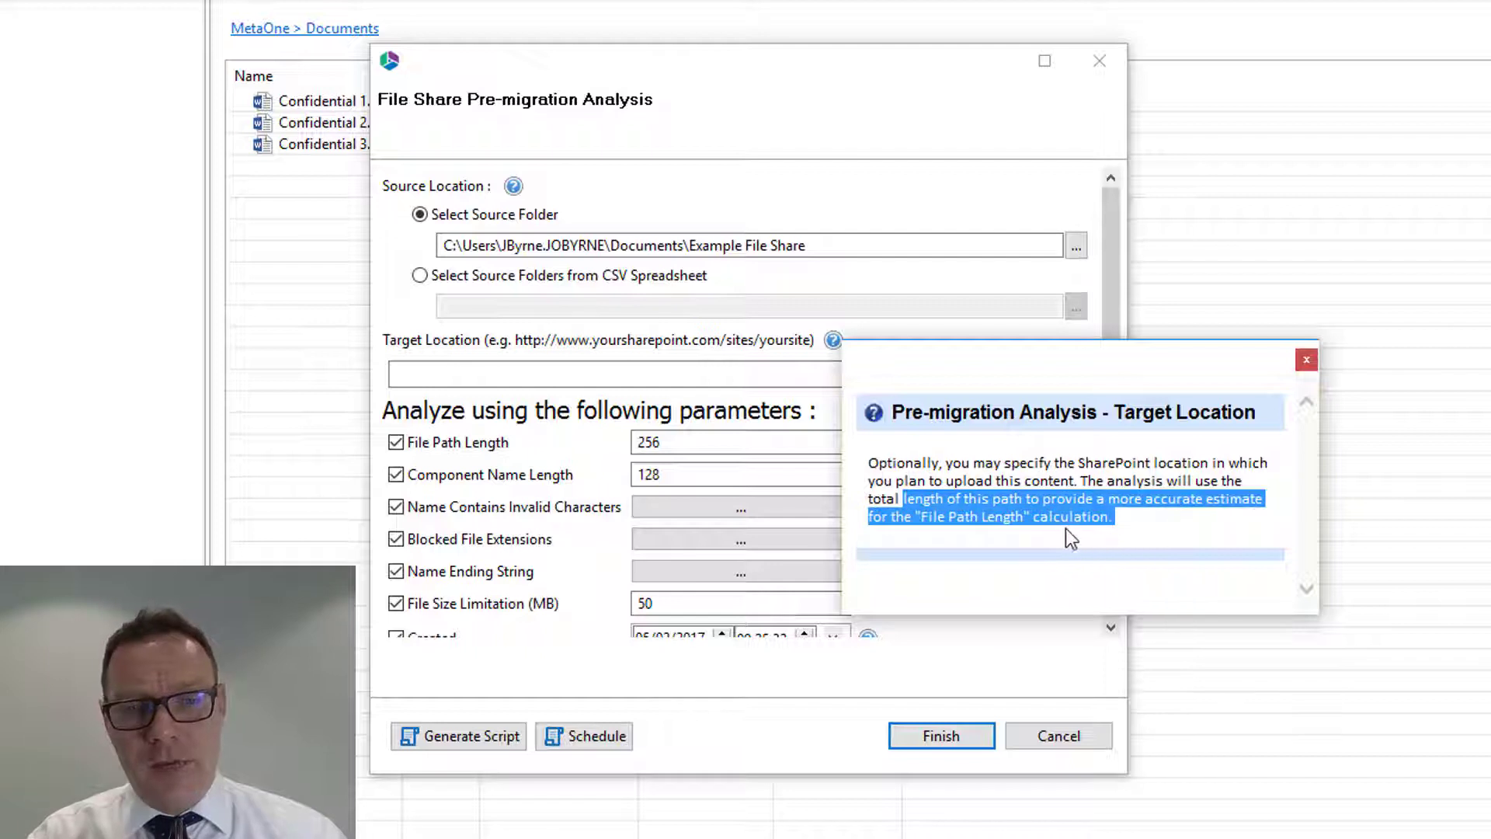
pyautogui.click(1009, 511)
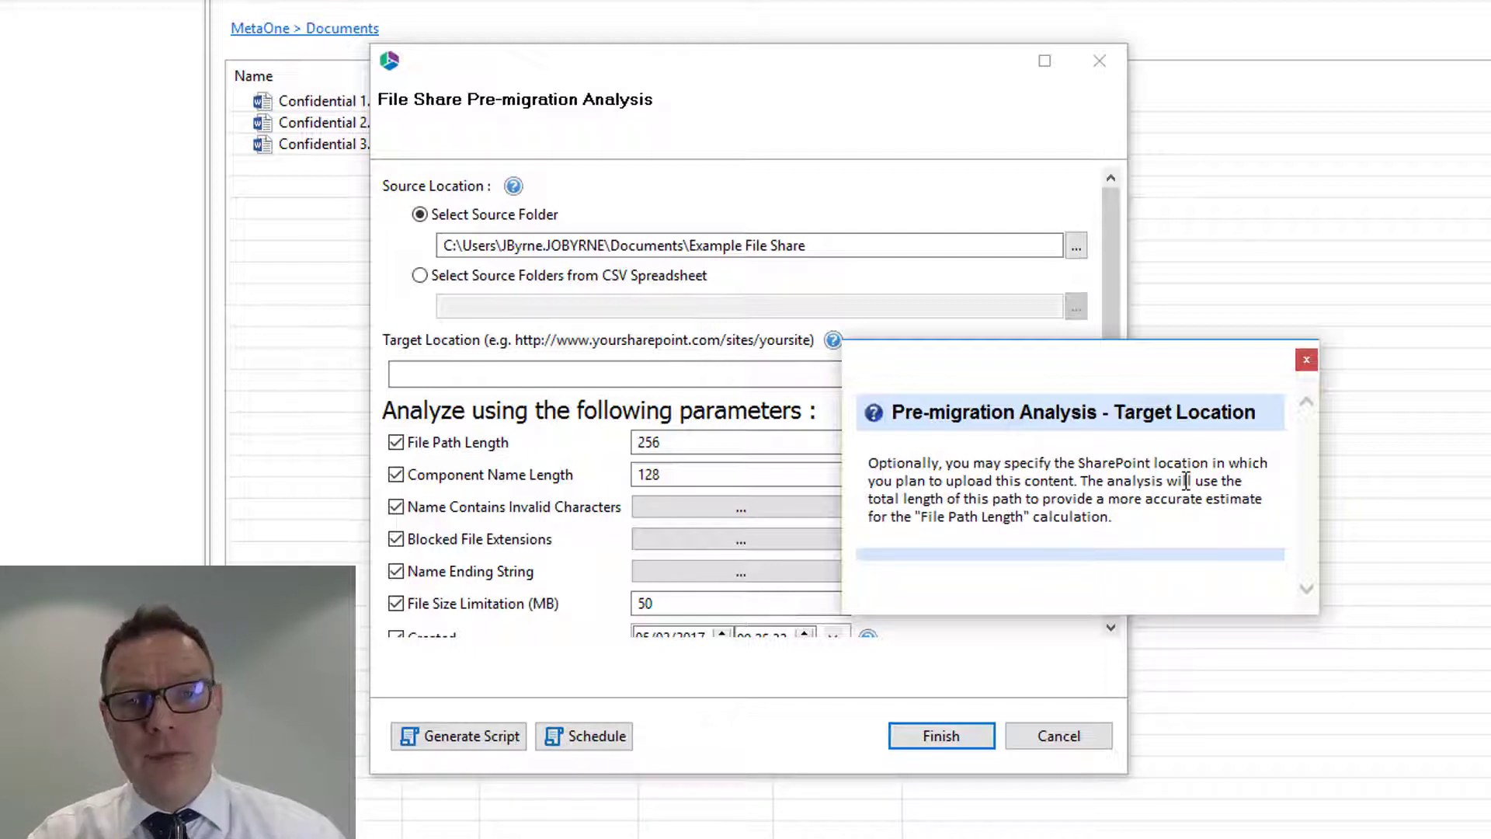
pyautogui.click(1308, 360)
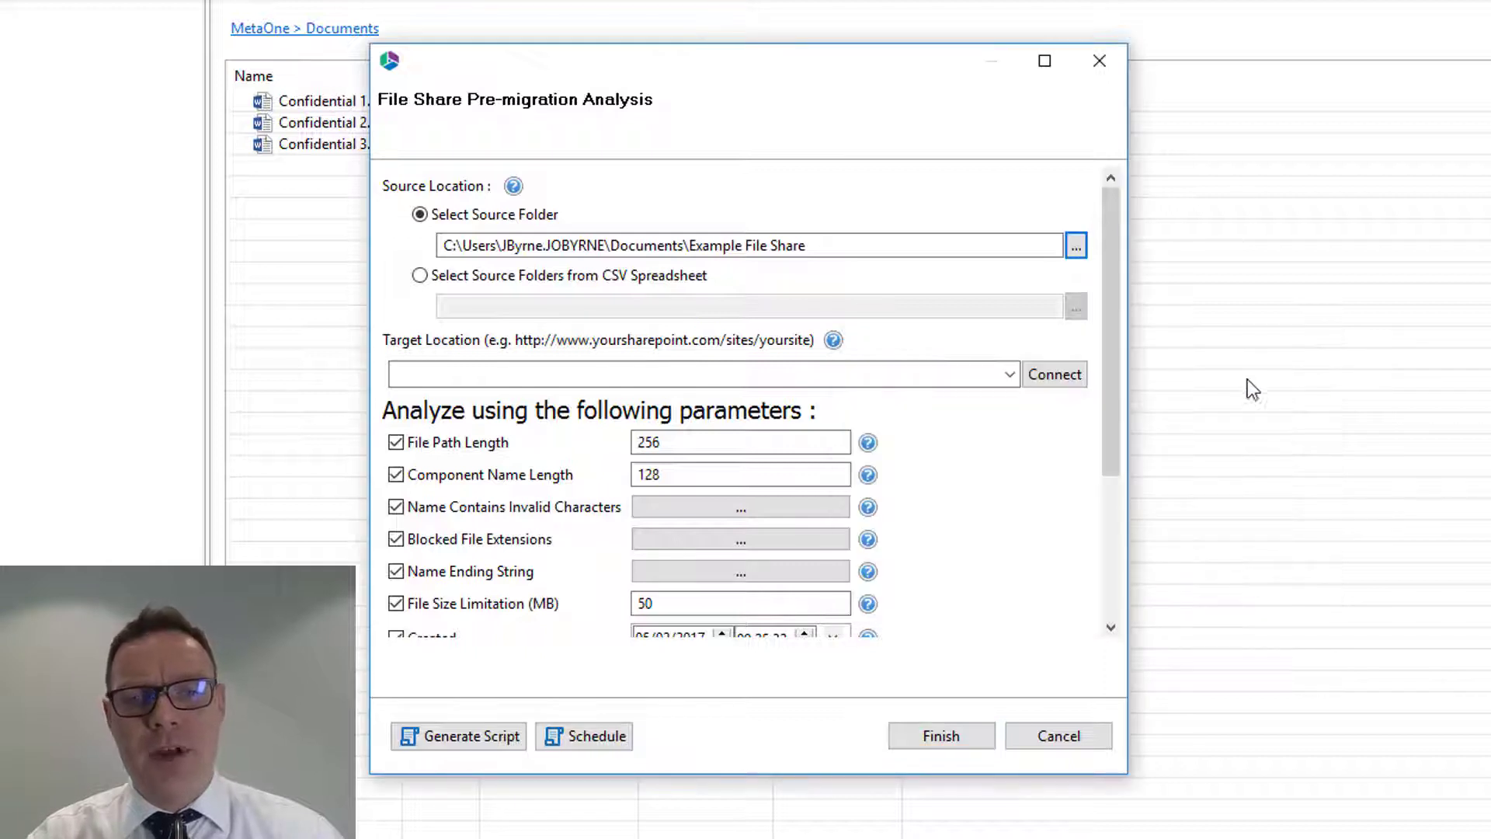
# - Review the File Path Length and Component Name Length parameters and read the help on component name length
pyautogui.click(712, 441)
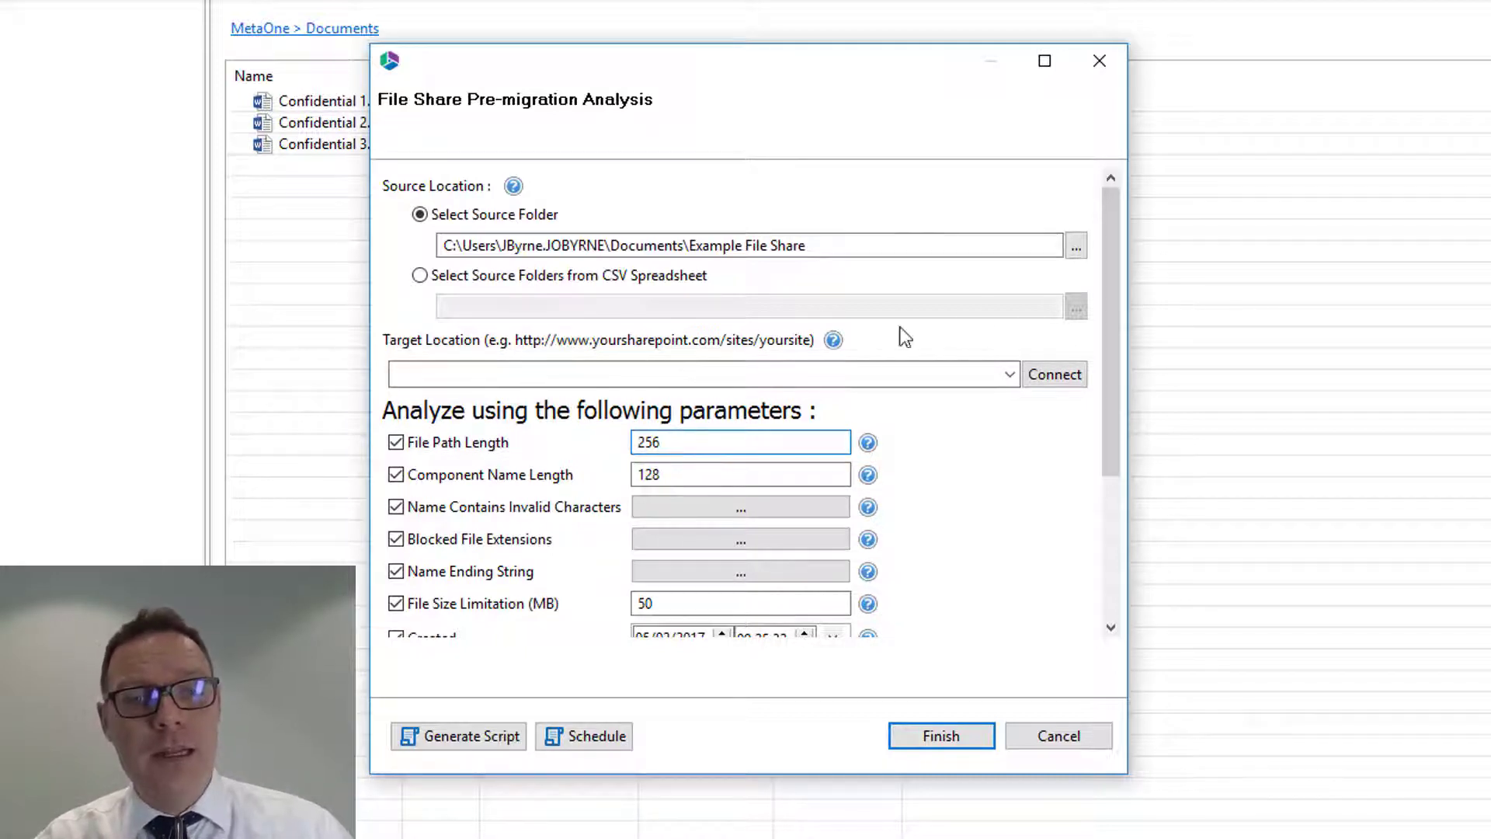
pyautogui.moveTo(1110, 246); pyautogui.dragTo(1110, 339)
pyautogui.moveTo(1022, 322); pyautogui.dragTo(854, 264)
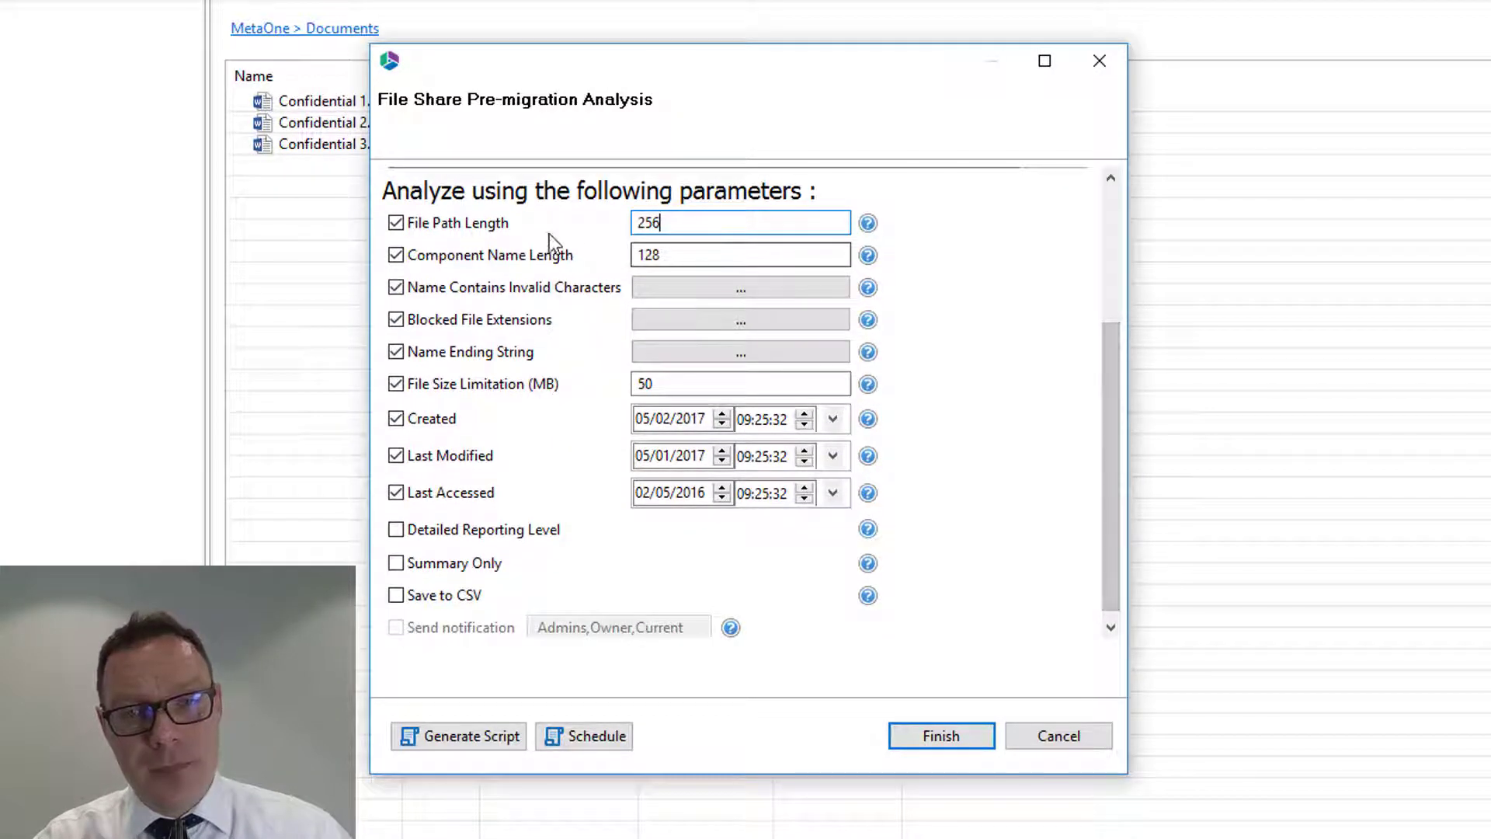
pyautogui.click(689, 223)
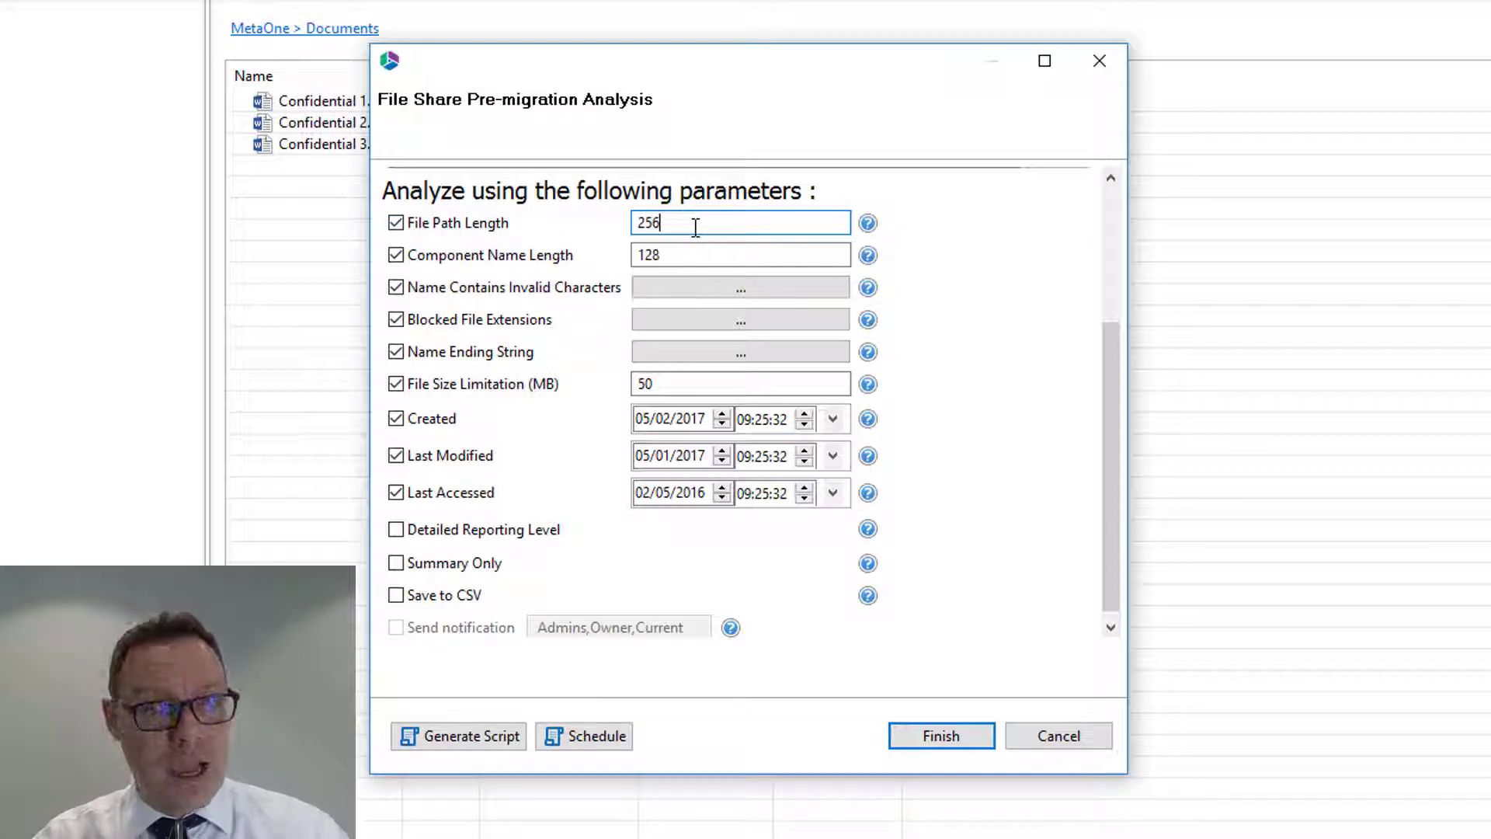
pyautogui.click(679, 255)
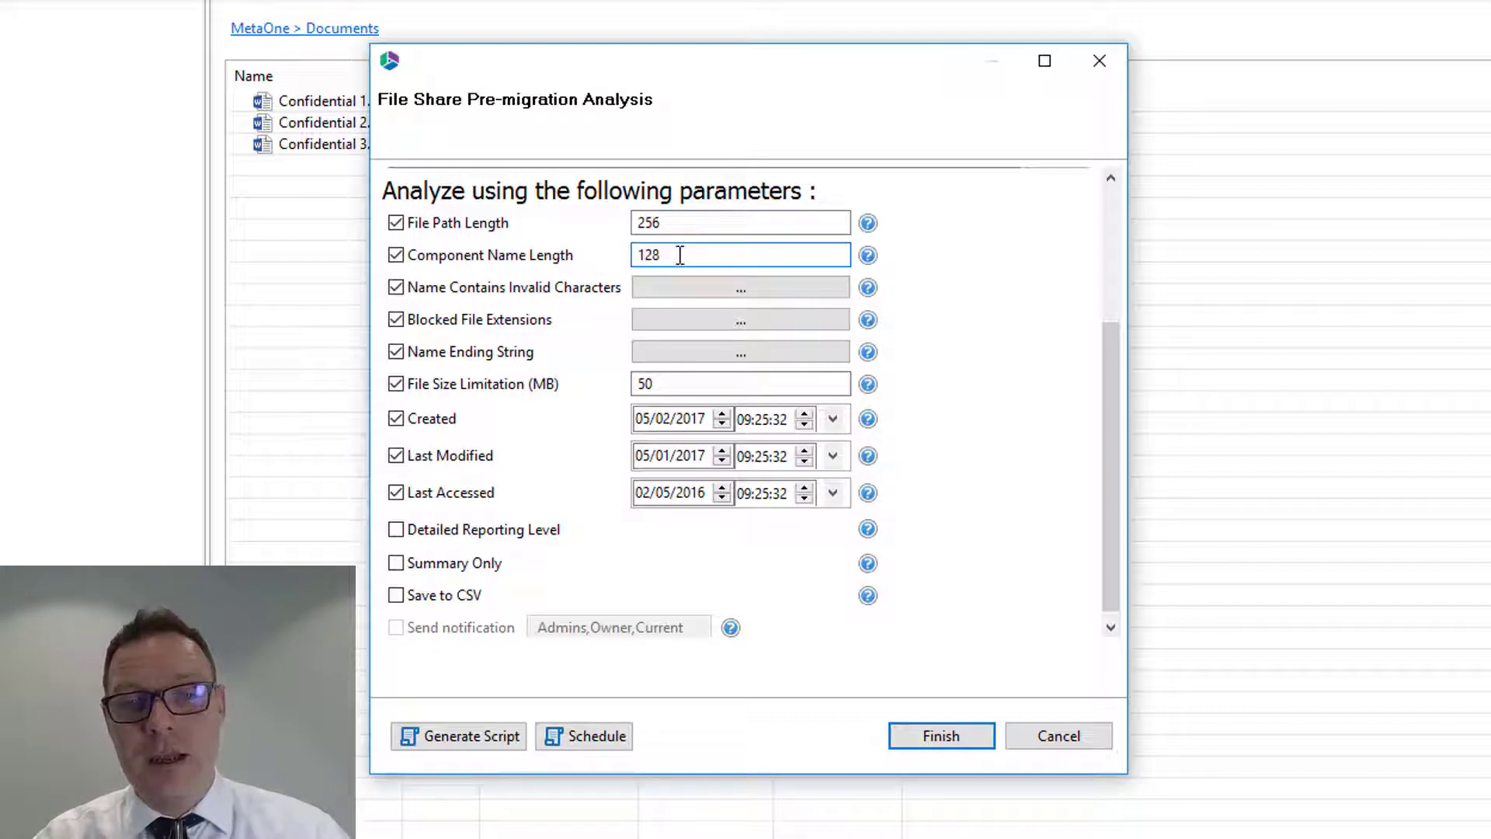
pyautogui.click(868, 255)
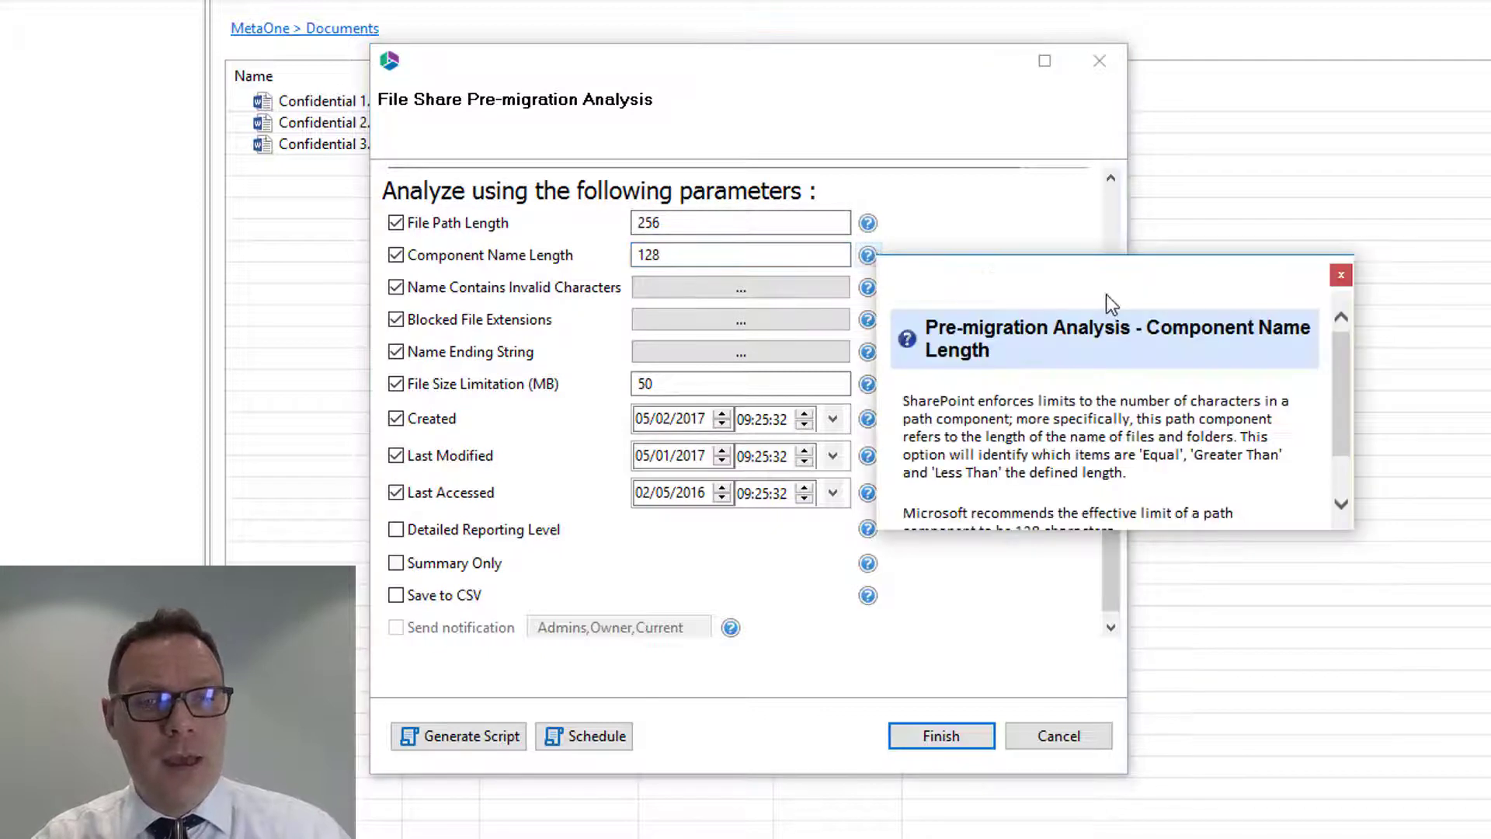
pyautogui.moveTo(1340, 364); pyautogui.dragTo(1344, 405)
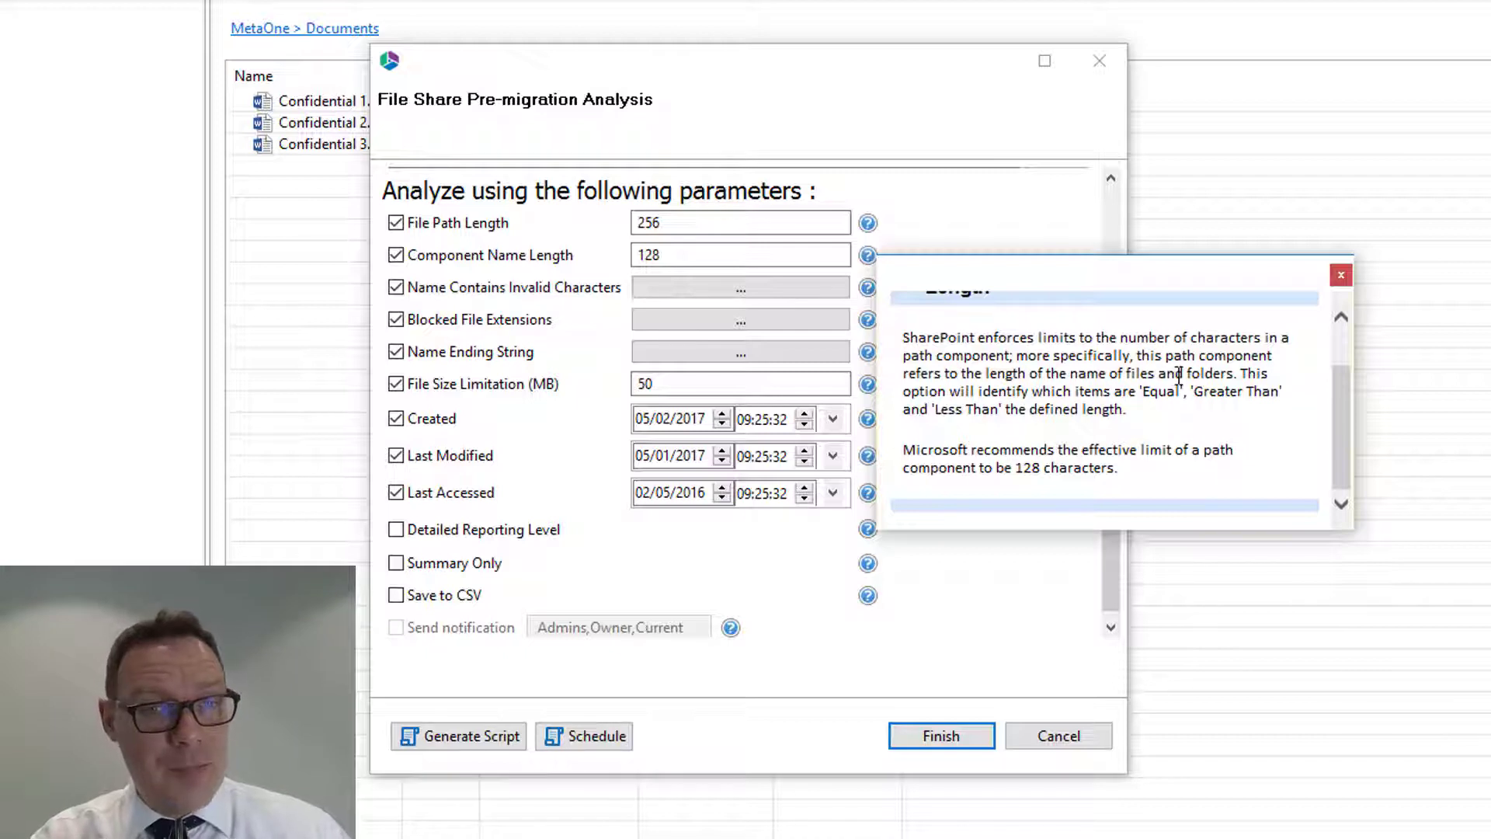
pyautogui.click(1341, 275)
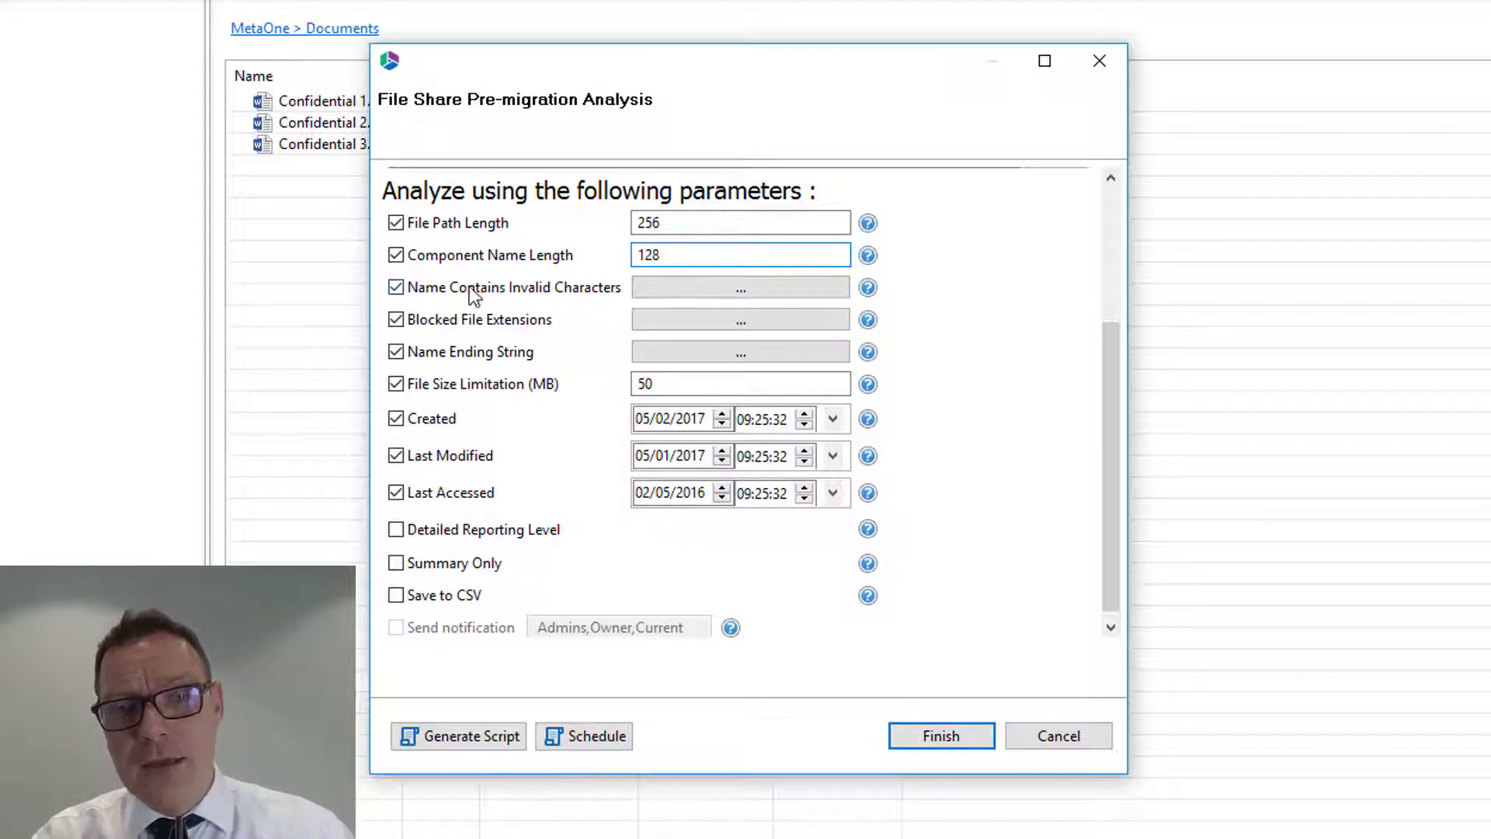
# - Inspect the list of invalid name characters and close it without changes
pyautogui.click(740, 289)
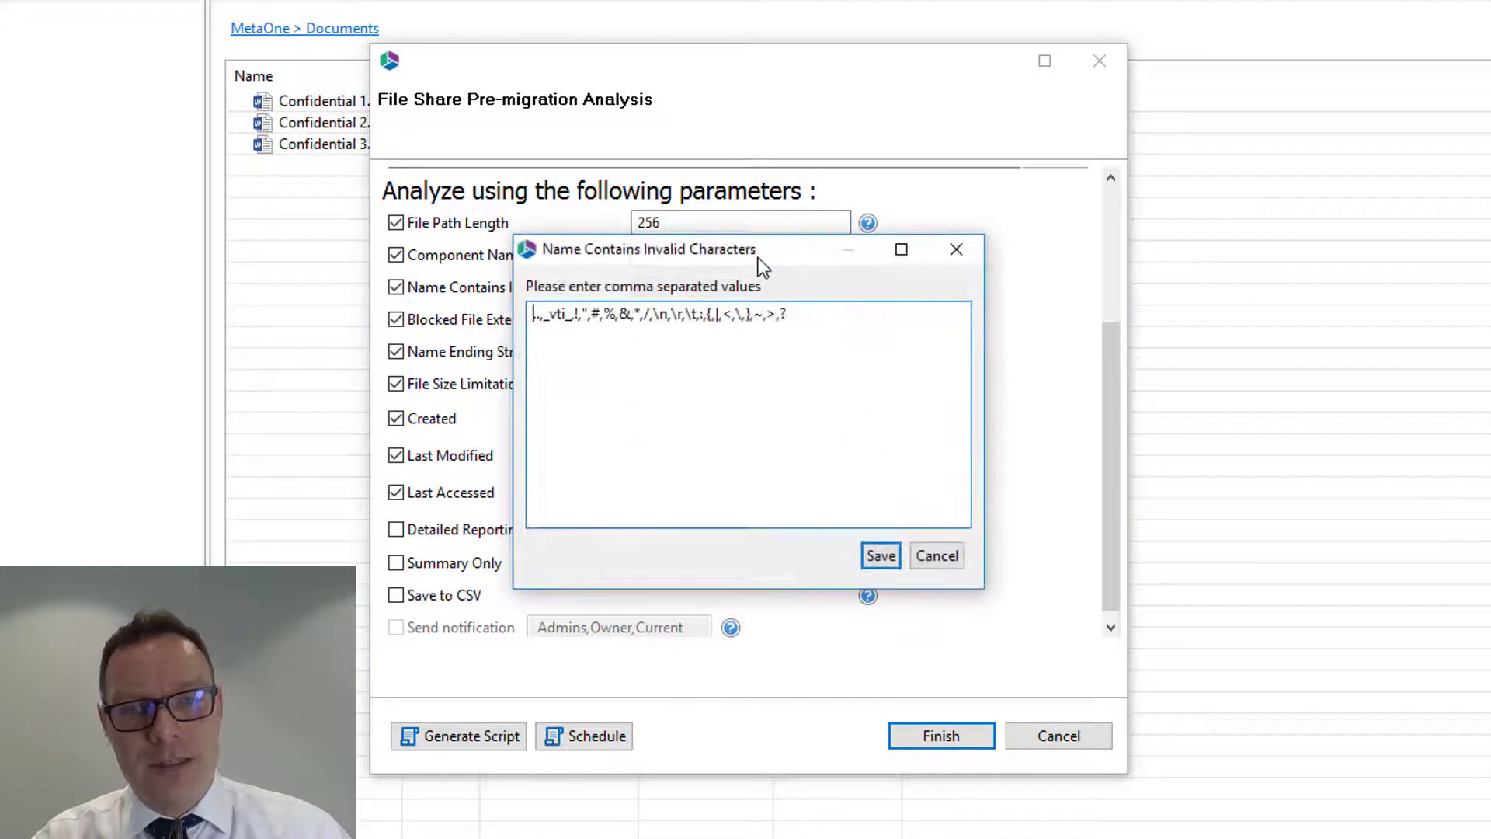
pyautogui.moveTo(757, 258); pyautogui.dragTo(794, 287)
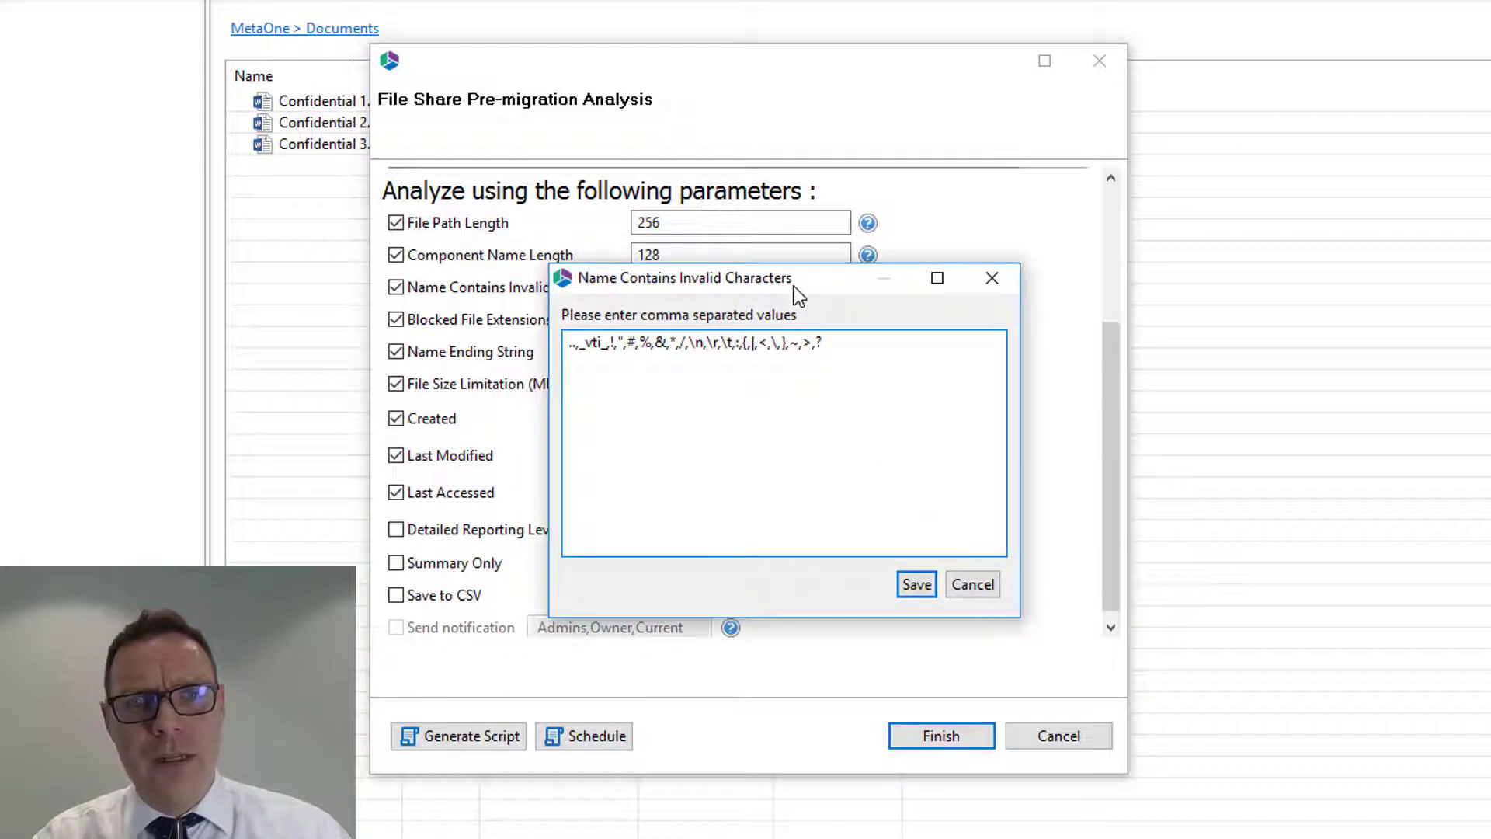
pyautogui.click(990, 281)
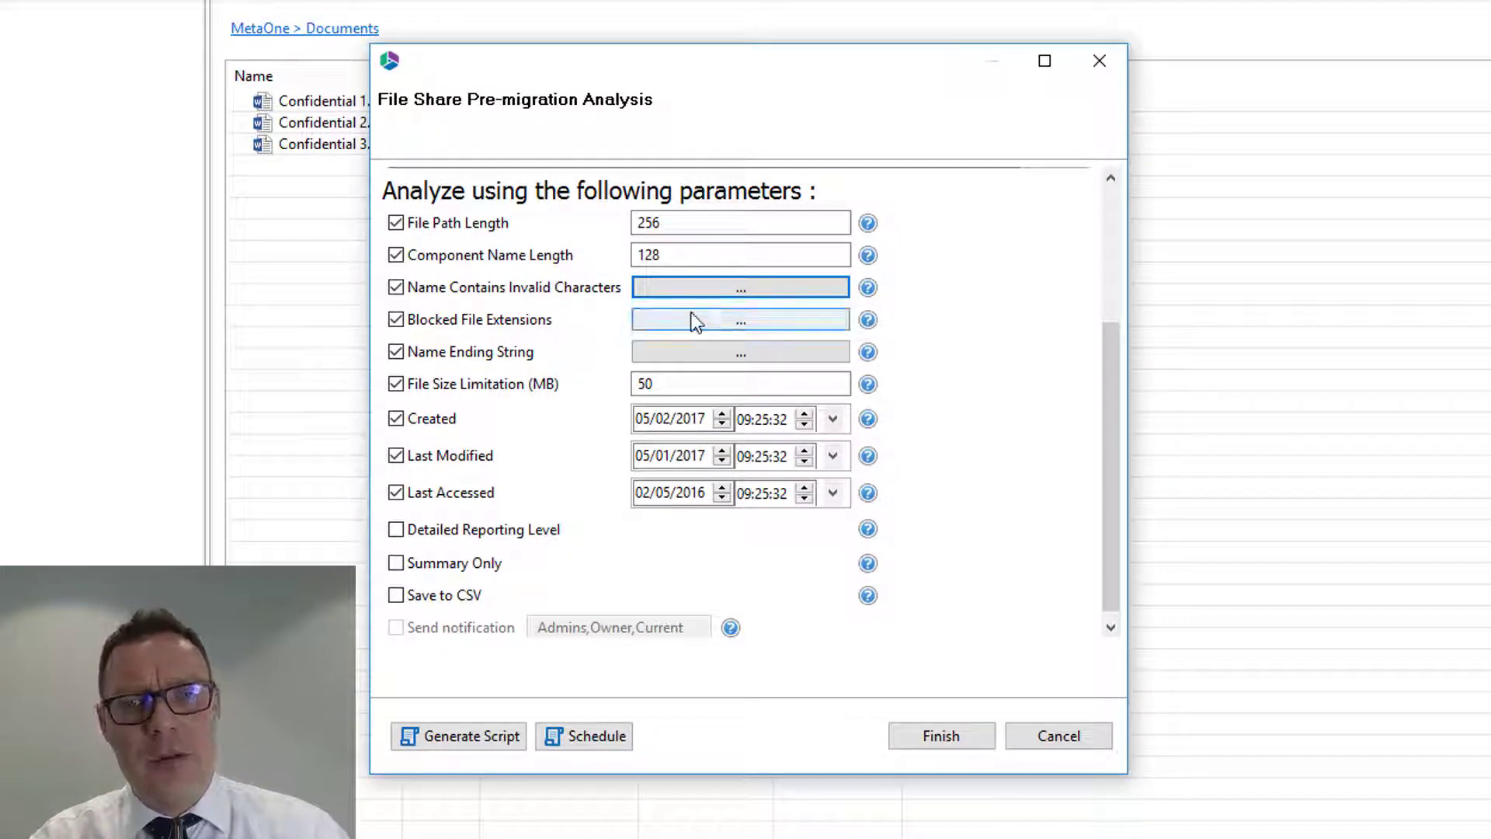
# - Add mp3 to the end of the blocked file extensions list and save the list
pyautogui.click(710, 320)
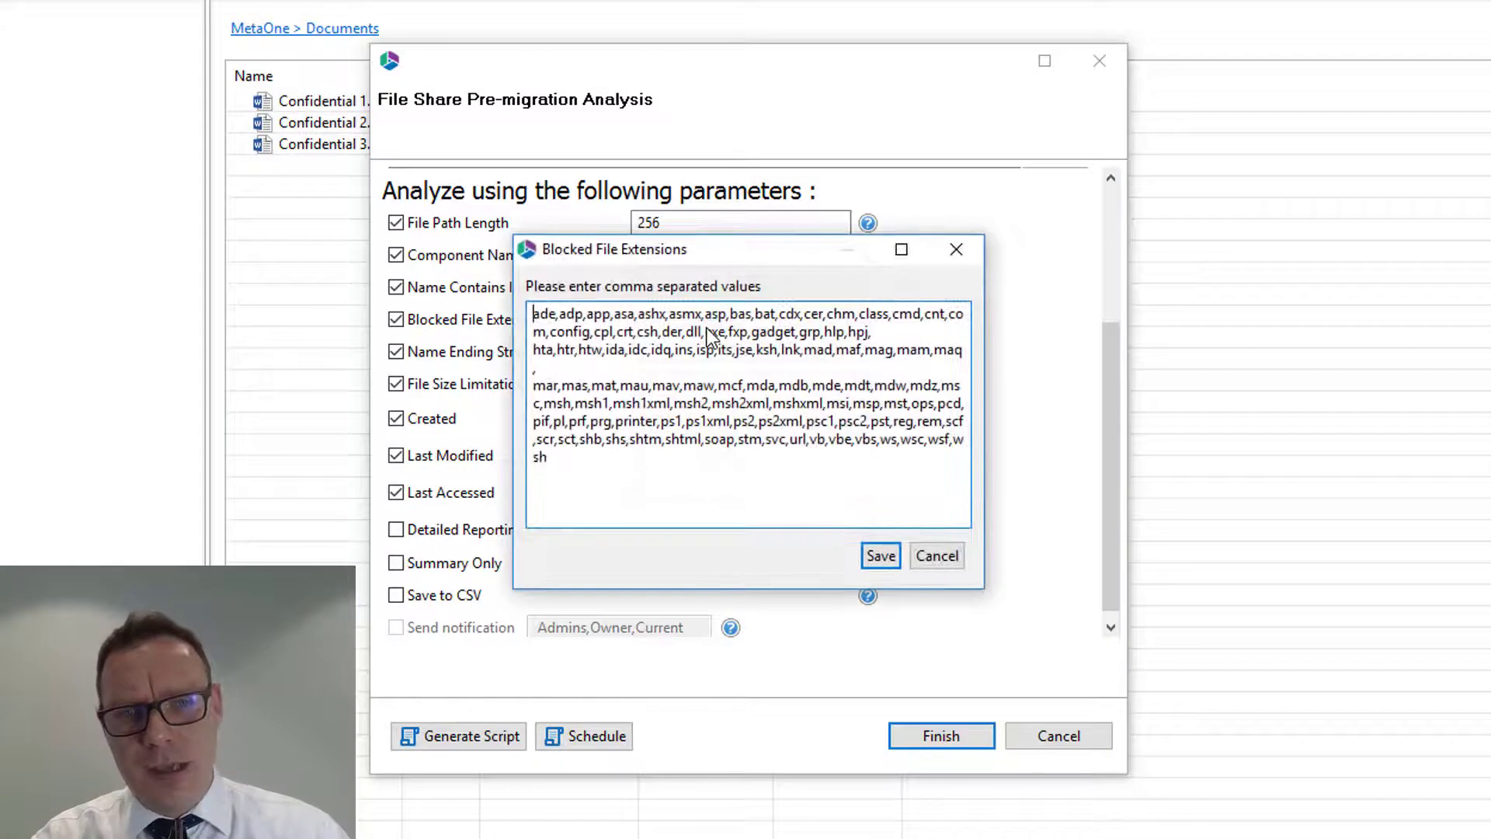
pyautogui.click(589, 455)
pyautogui.write(',')
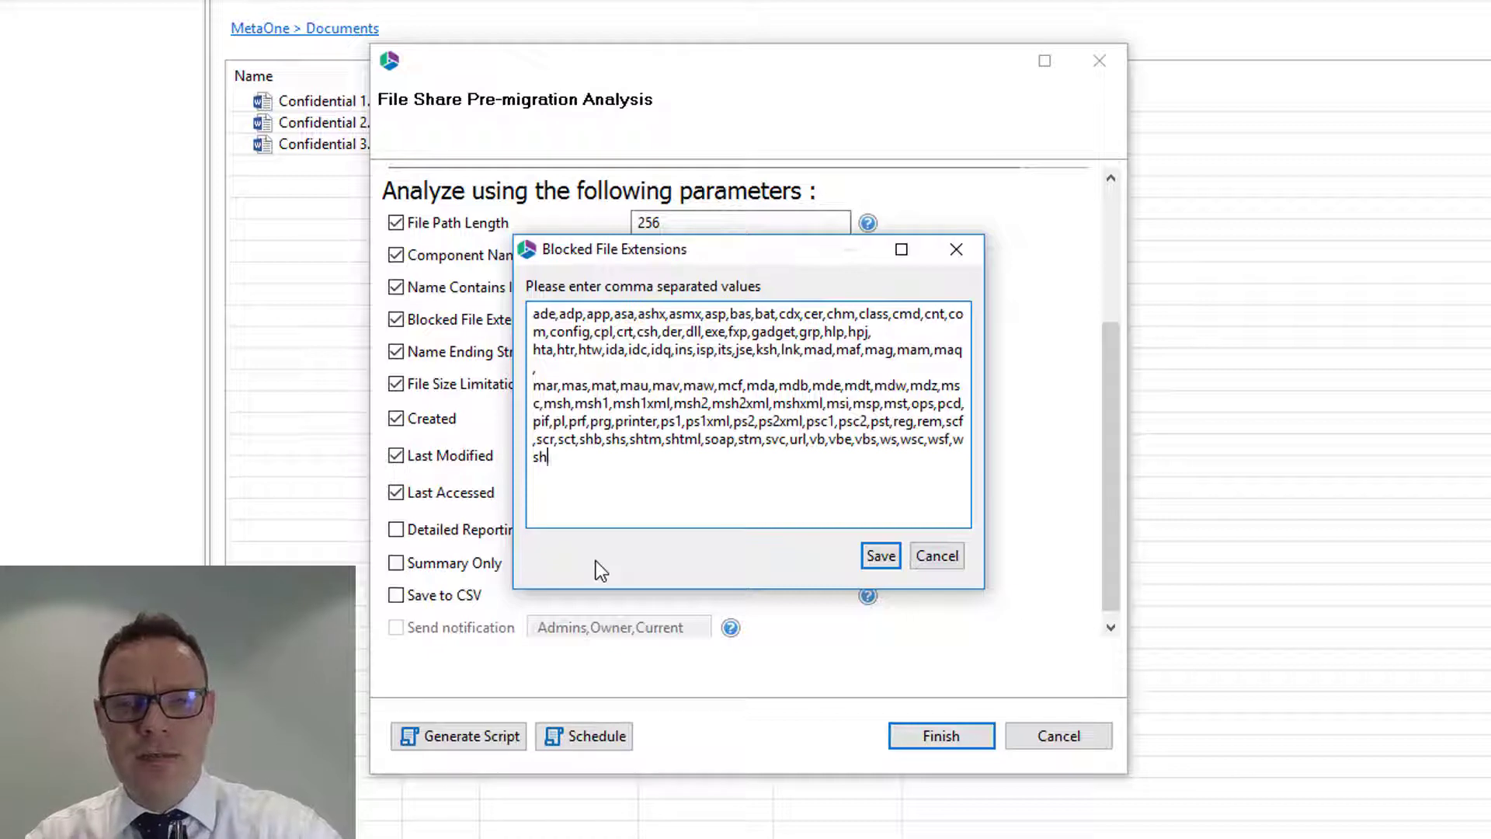
pyautogui.press('BackSpace')
pyautogui.write('m')
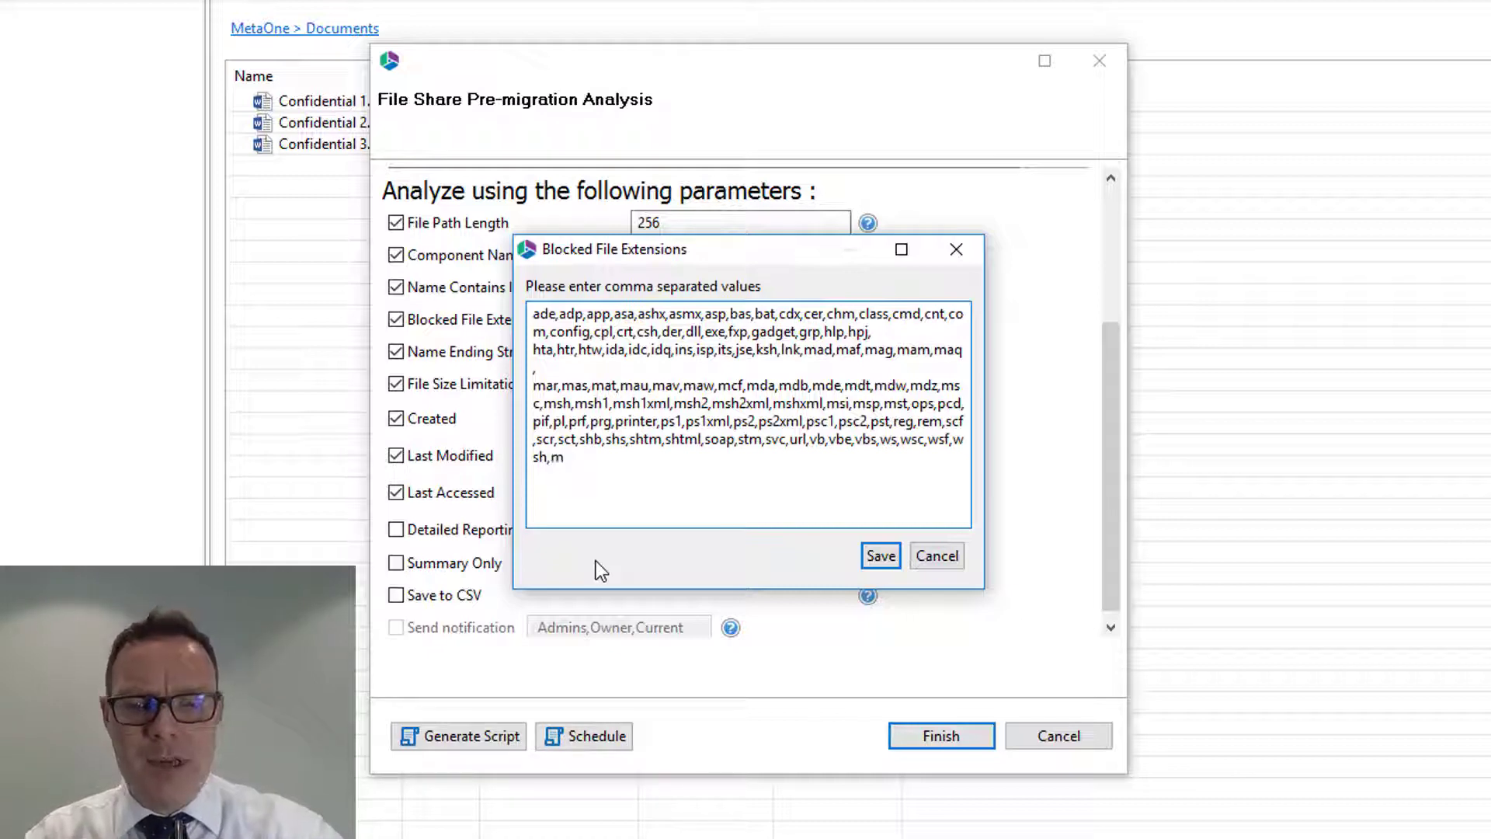
pyautogui.write('p3')
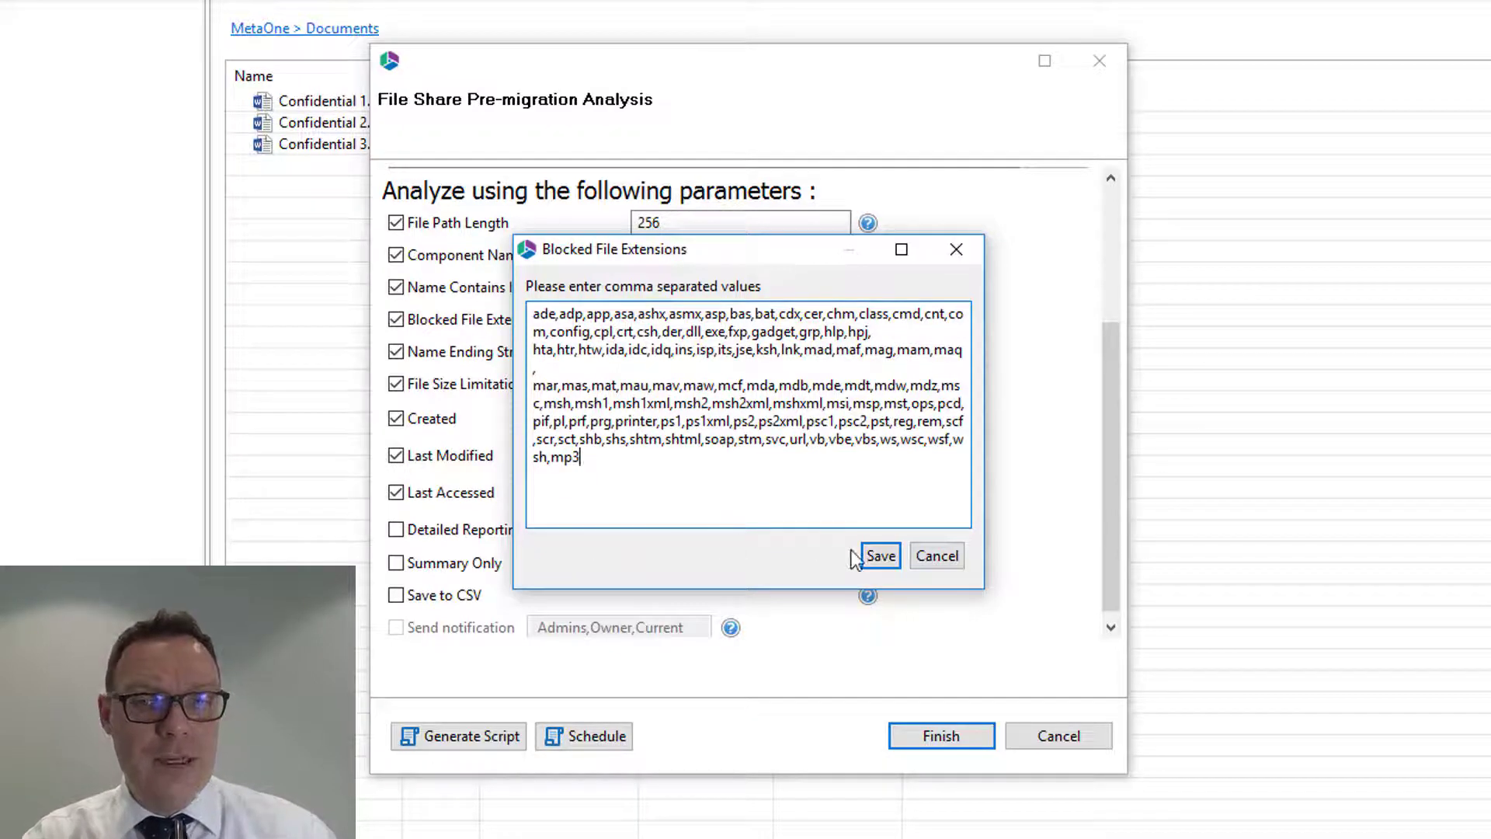
pyautogui.click(880, 556)
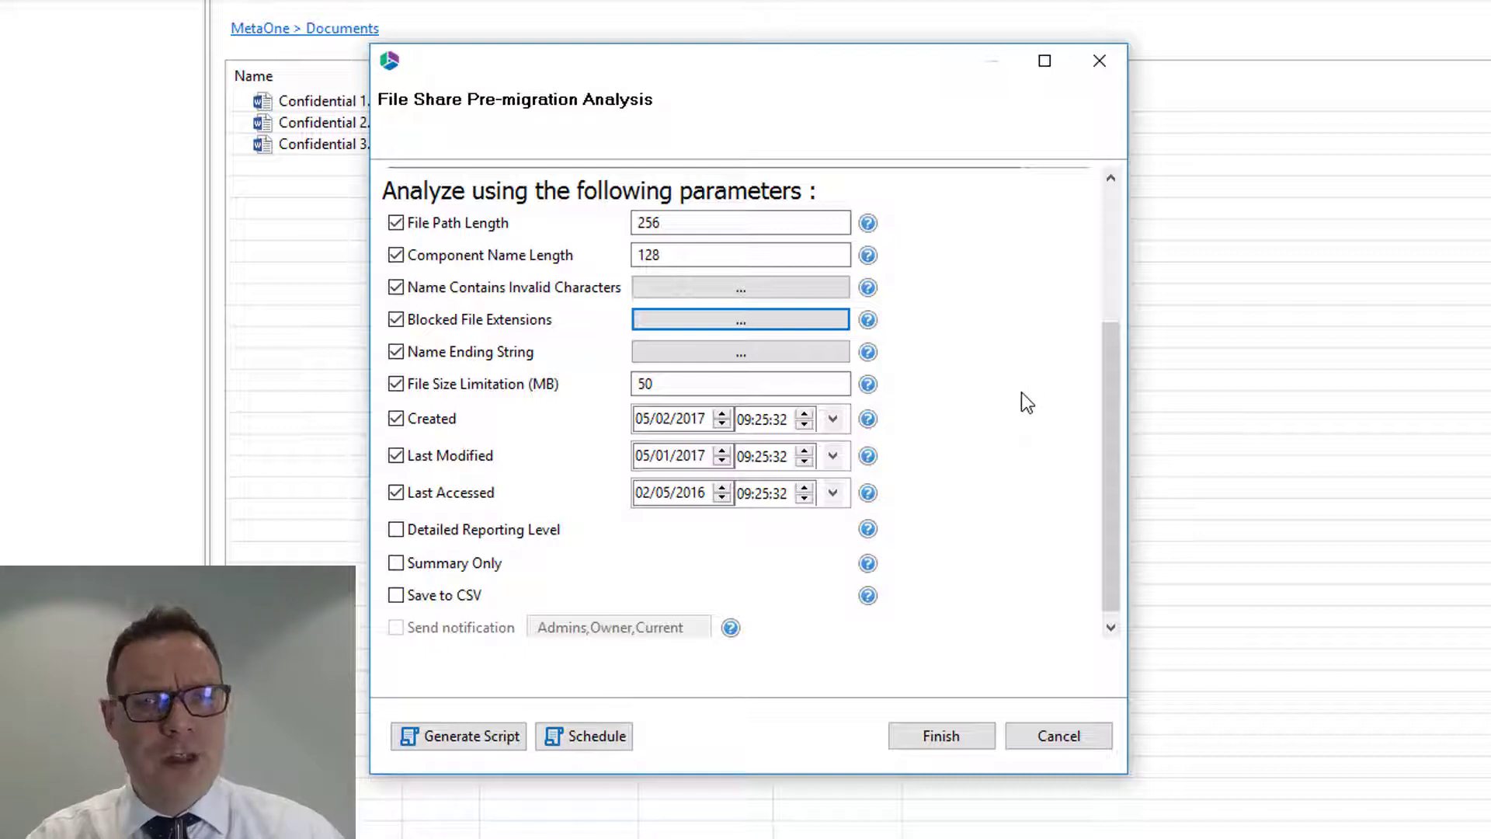
# - Inspect the list of name ending strings without changing it, and check the File Size Limitation parameter
pyautogui.click(759, 359)
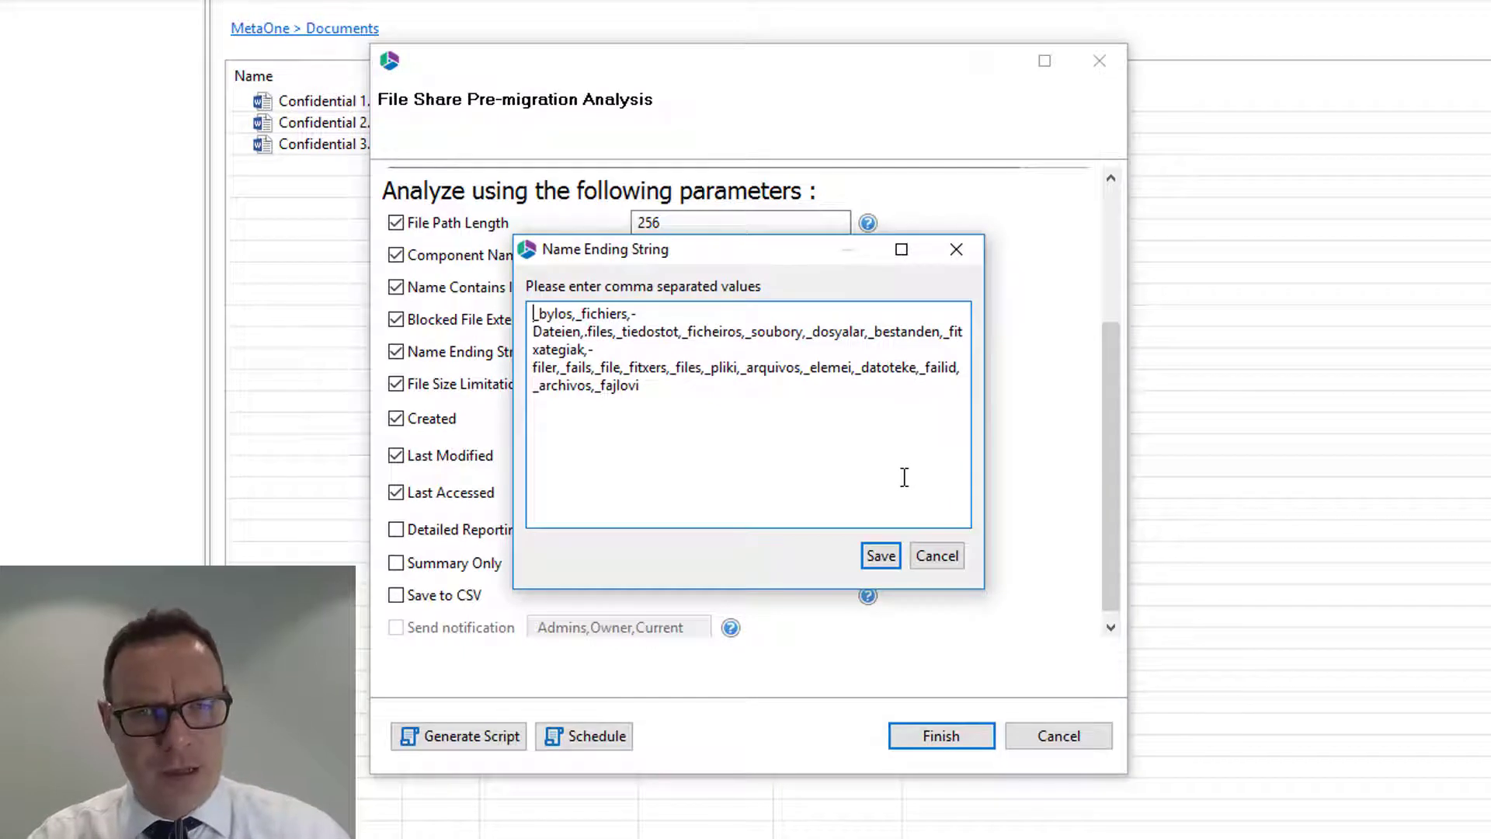
pyautogui.click(956, 249)
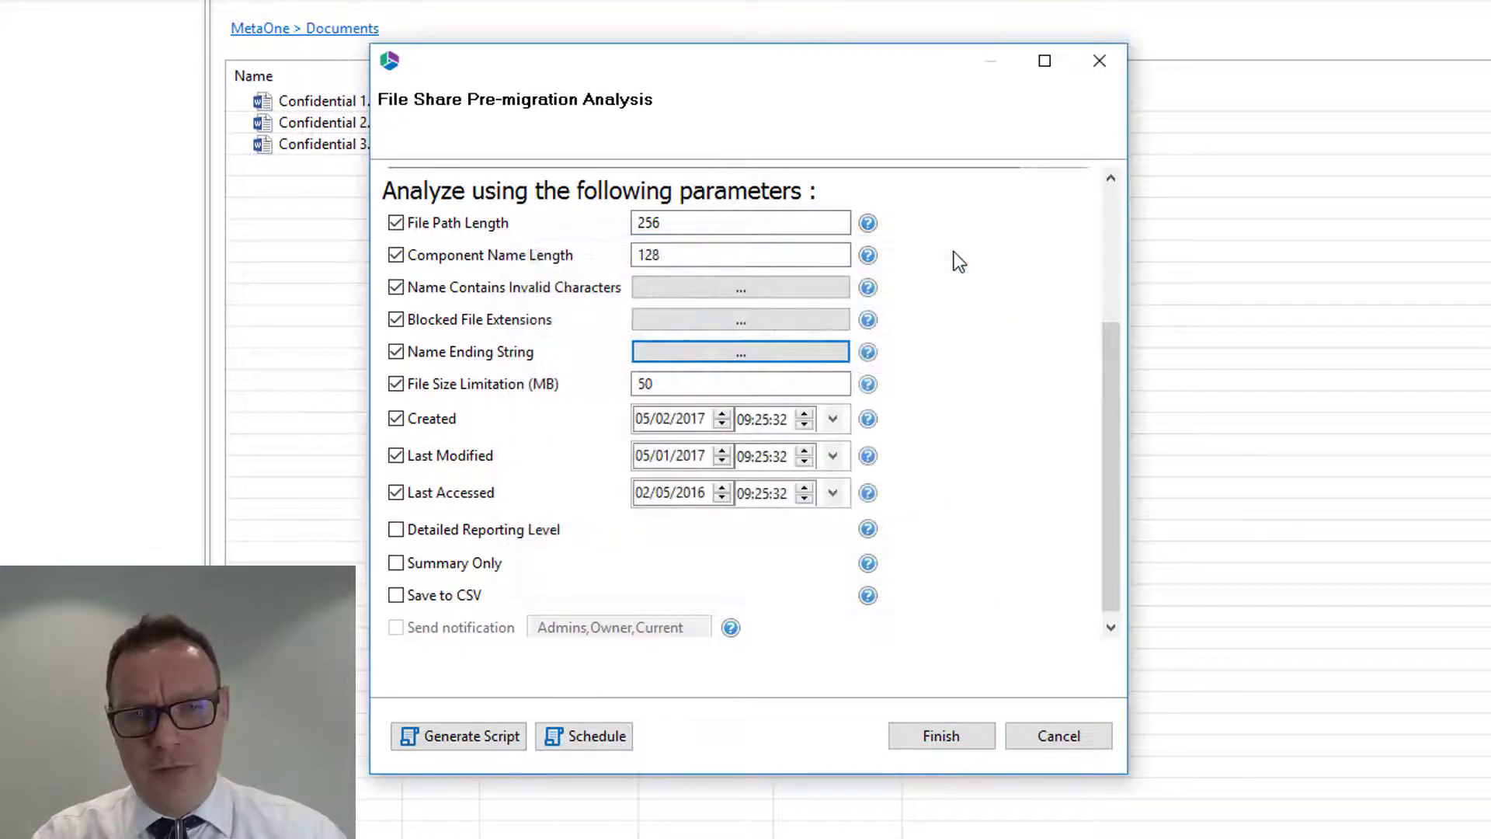
pyautogui.click(692, 388)
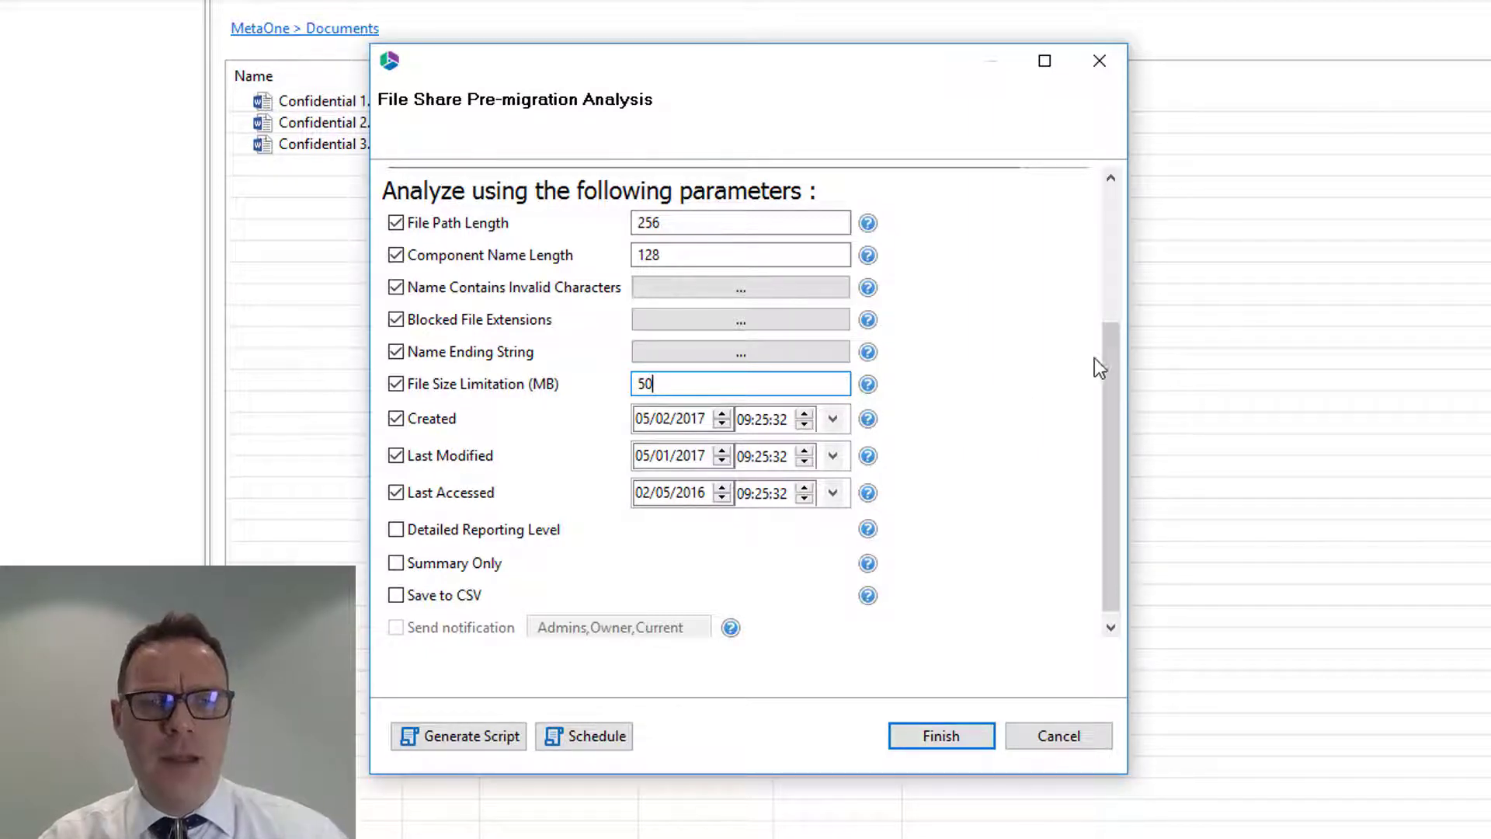
# - Set the Created date parameter to 05/01/2017
pyautogui.moveTo(1107, 353); pyautogui.dragTo(1110, 399)
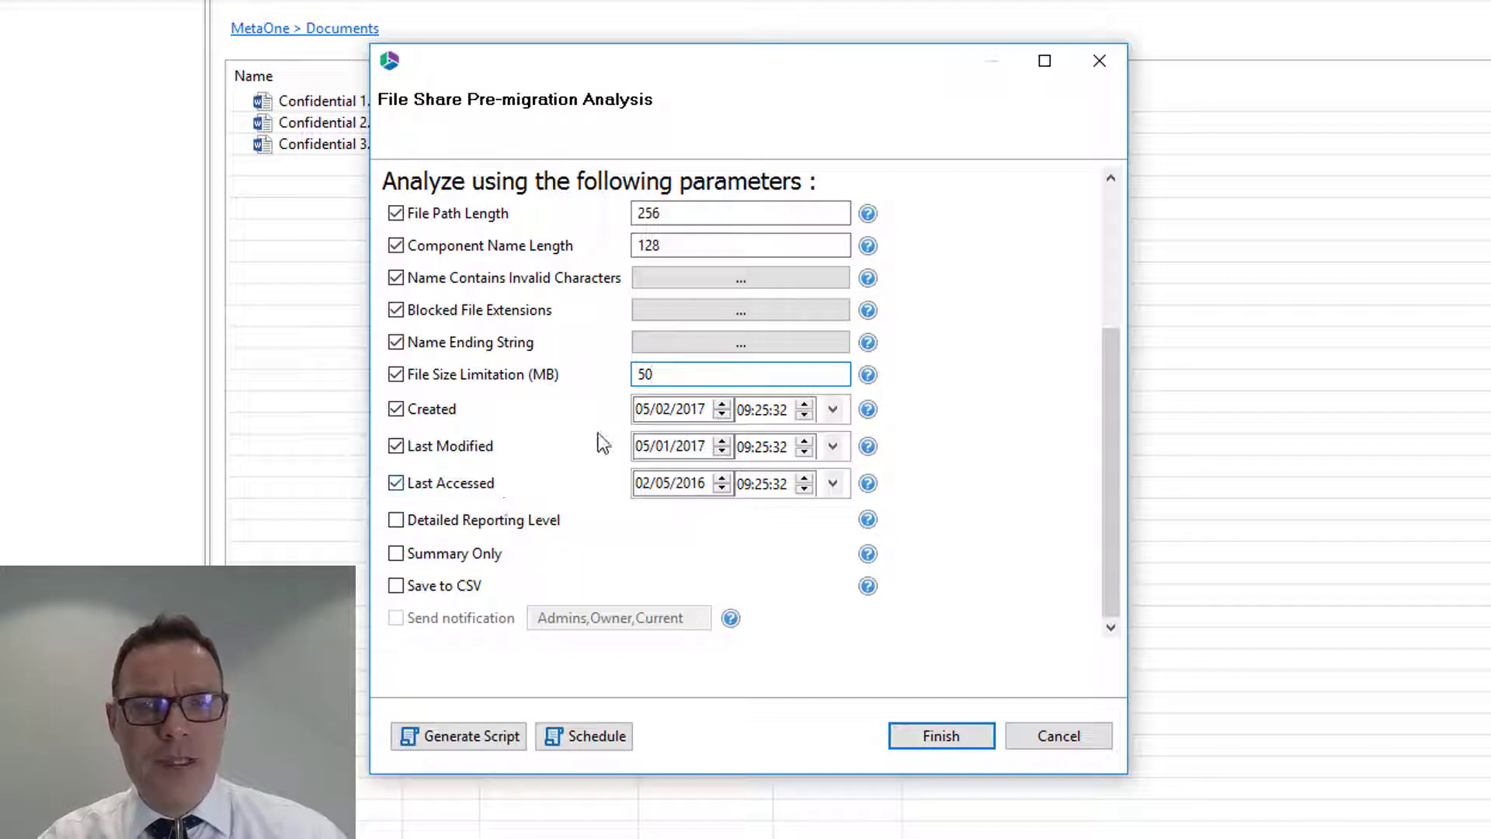
pyautogui.click(663, 409)
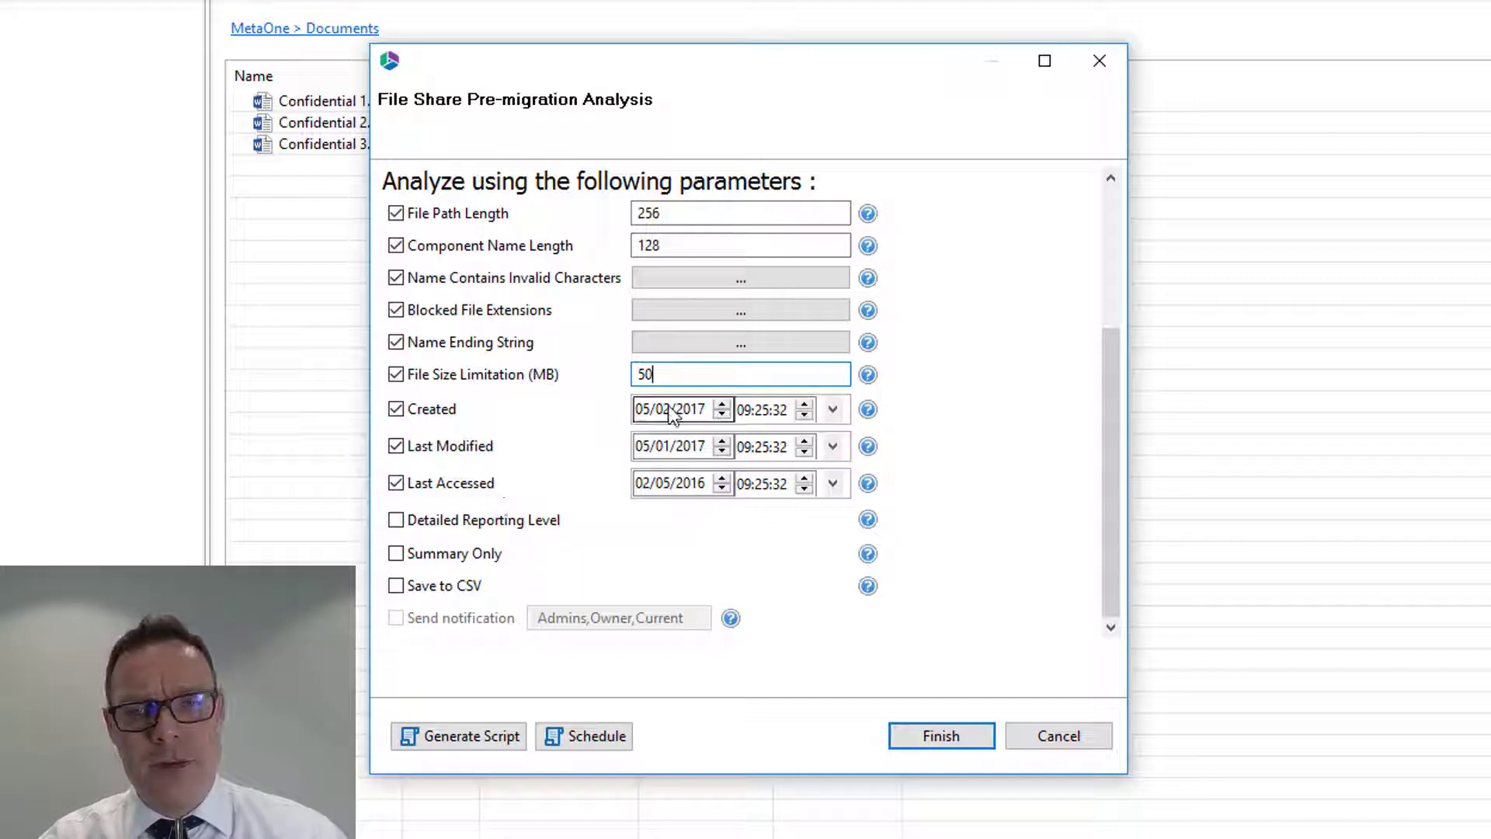
pyautogui.click(722, 415)
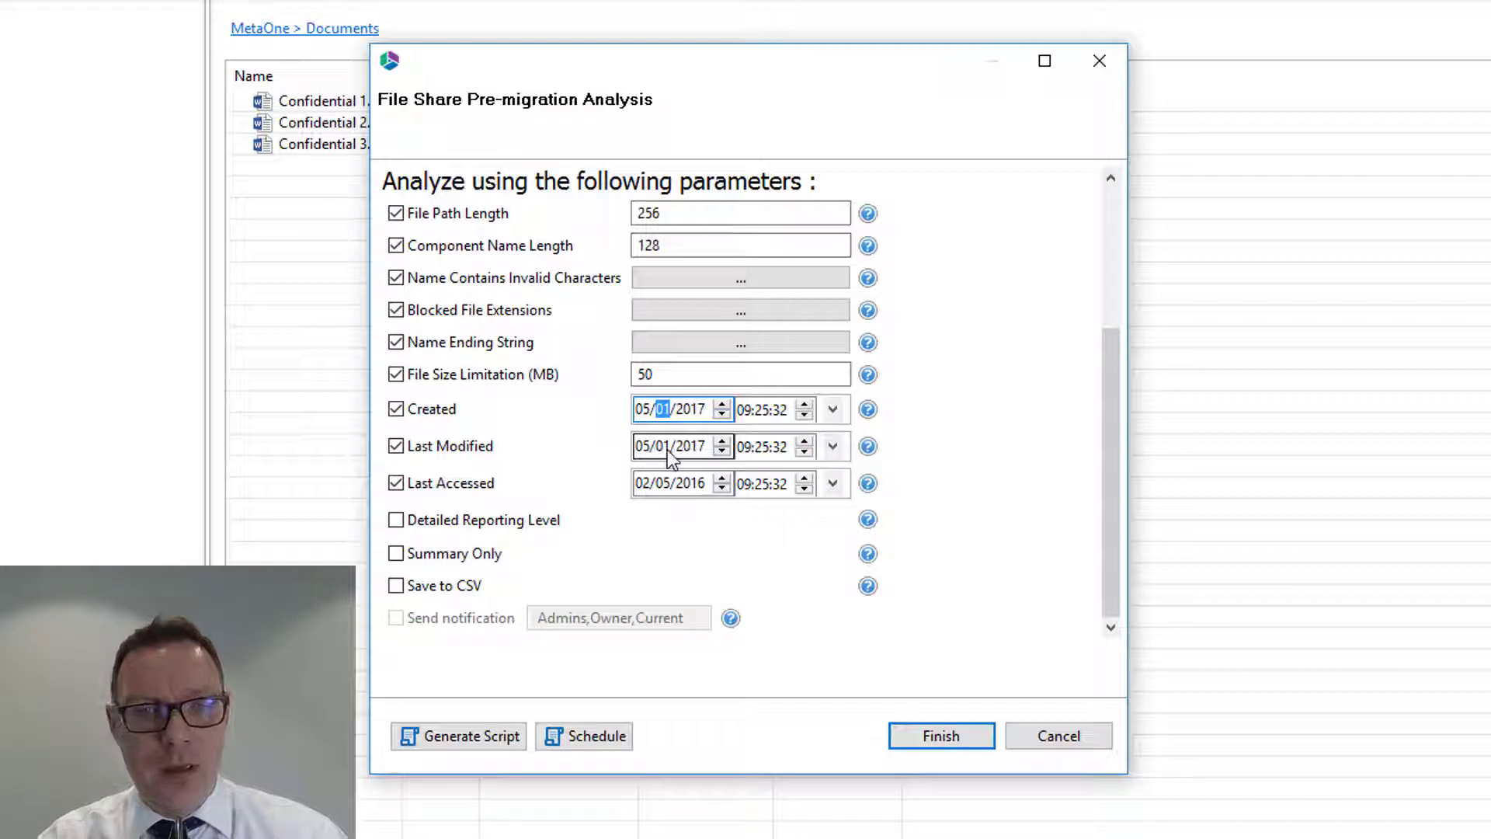
# - Set the Last Modified date parameter to 05/12/2016
pyautogui.click(666, 449)
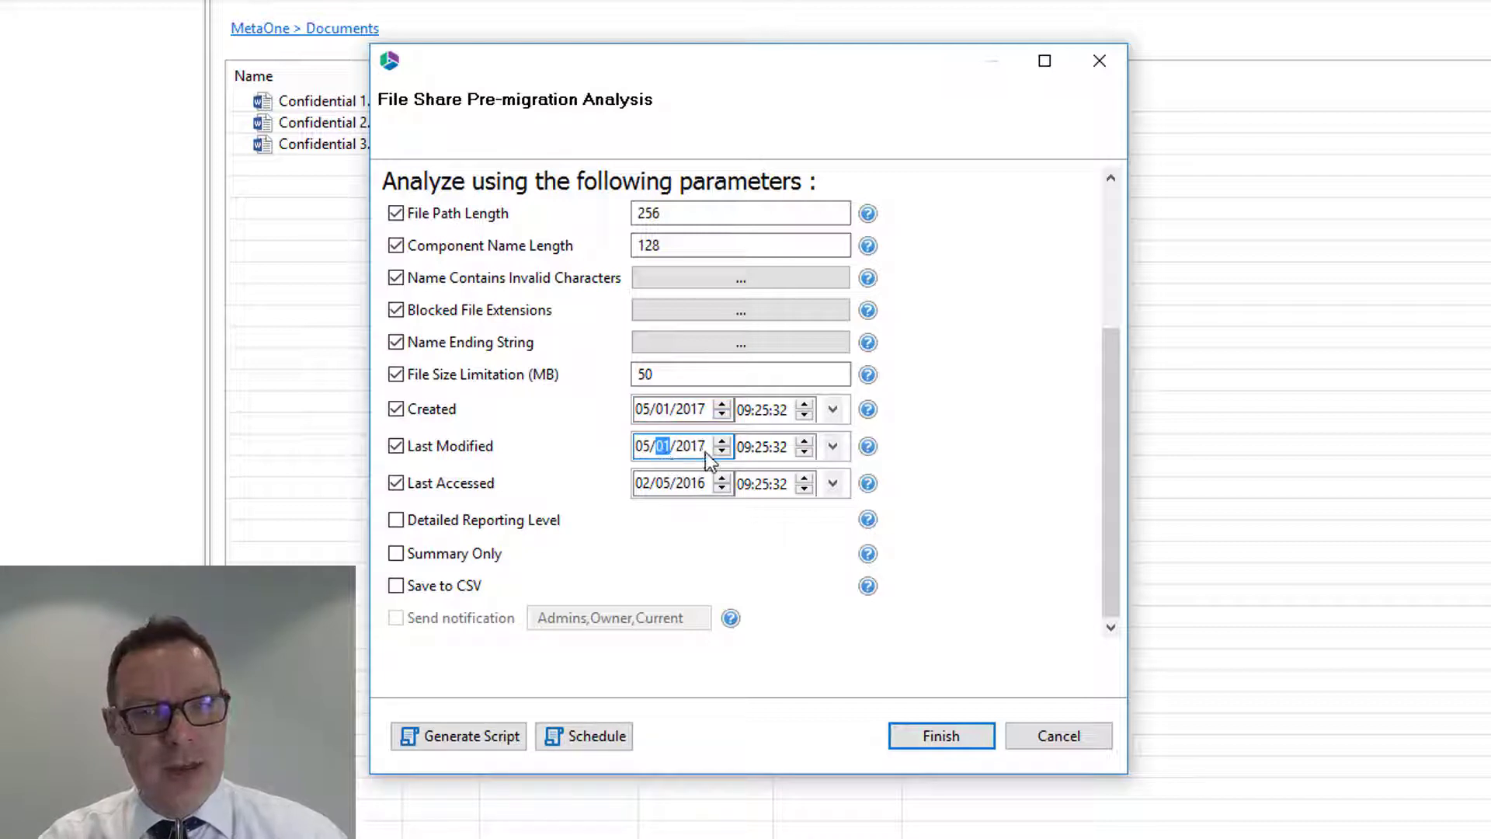
pyautogui.click(691, 447)
pyautogui.click(722, 451)
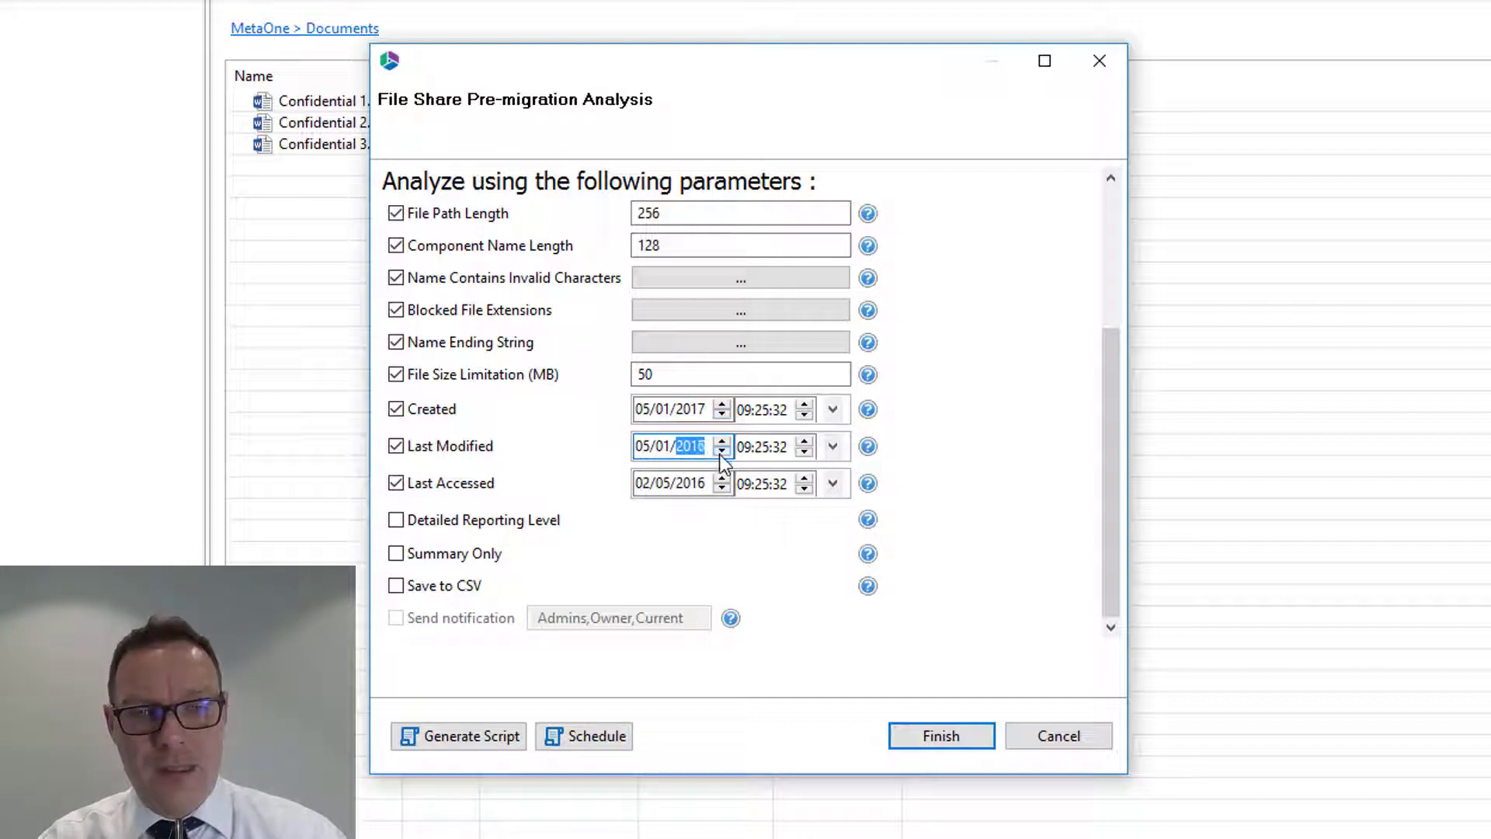
pyautogui.click(664, 449)
pyautogui.click(722, 452)
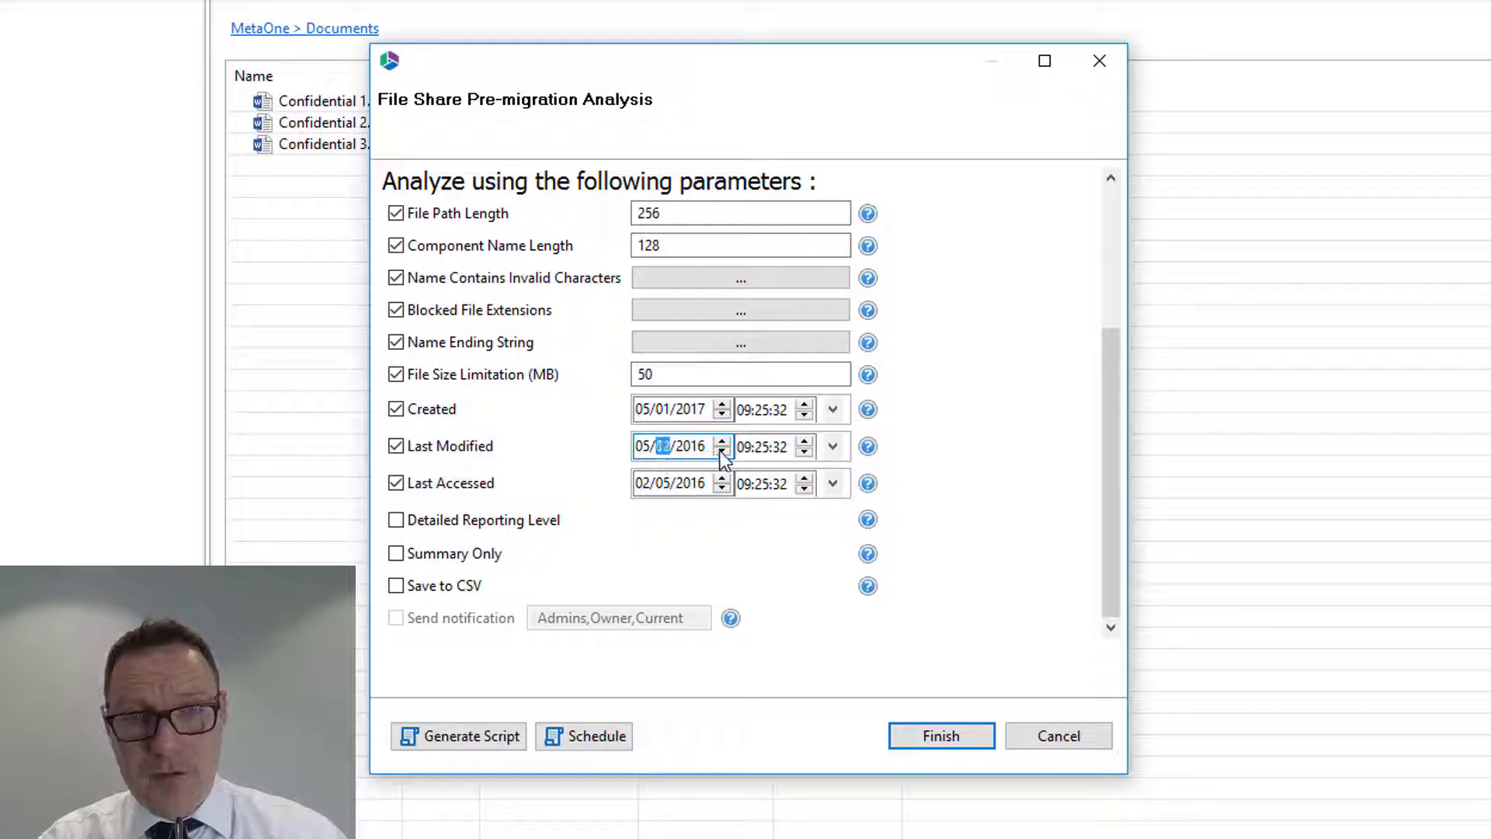
pyautogui.click(721, 451)
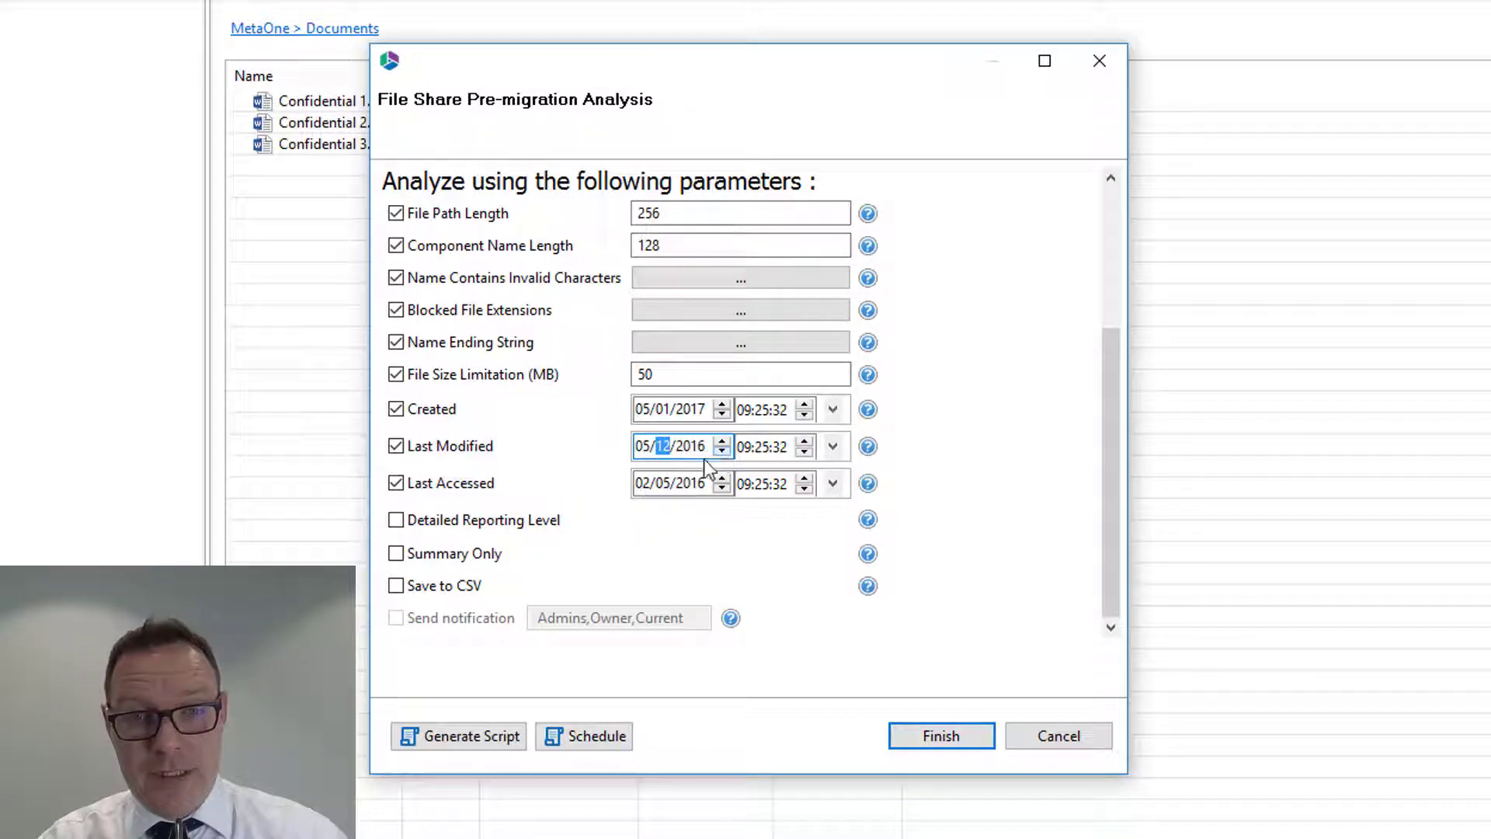
# - Set the Last Accessed date to 01/01/2017, keep that parameter enabled, and enable Detailed Reporting Level
pyautogui.click(645, 485)
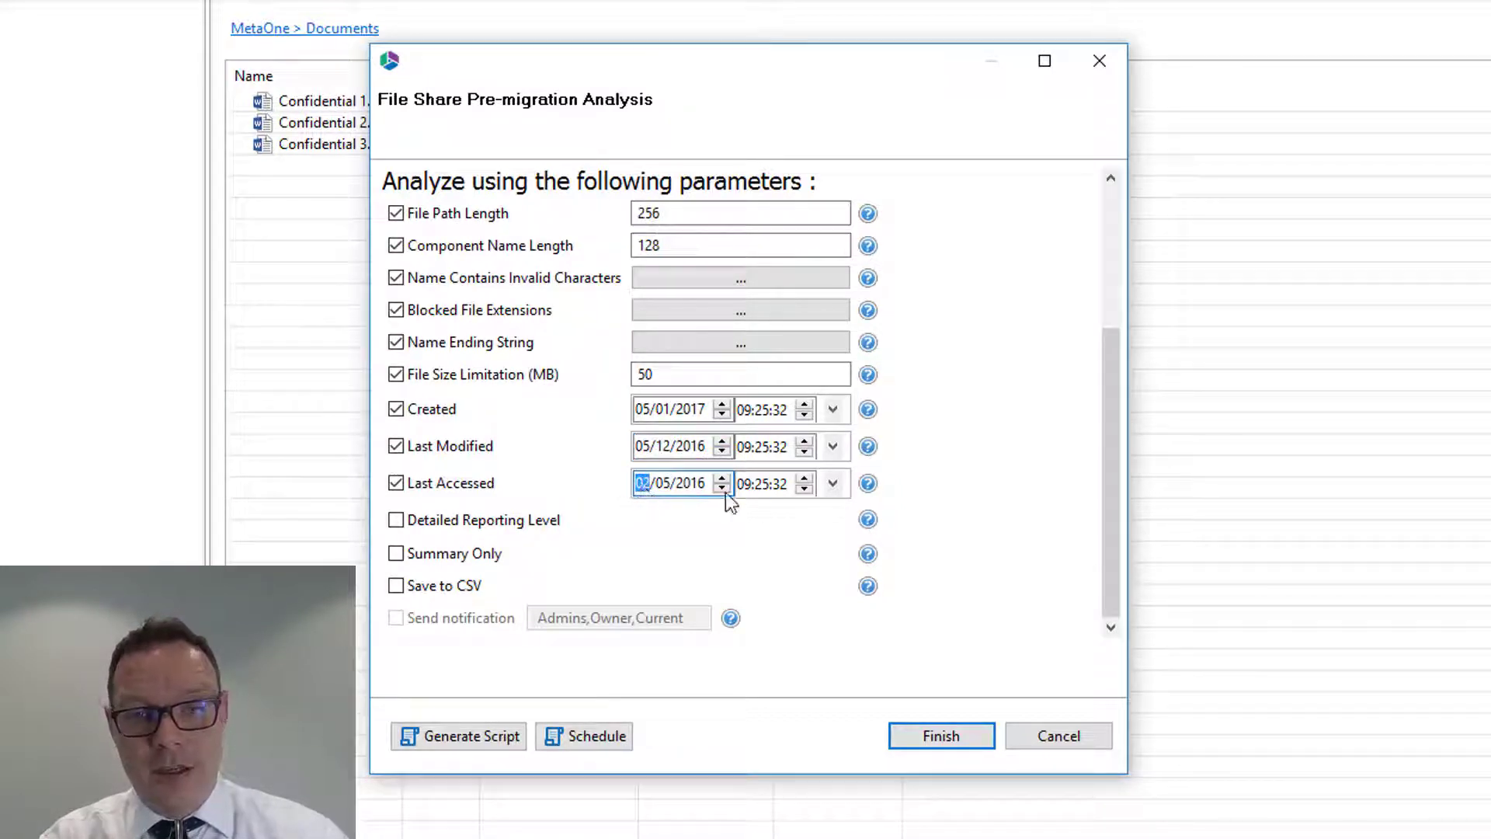
pyautogui.click(724, 489)
pyautogui.click(663, 484)
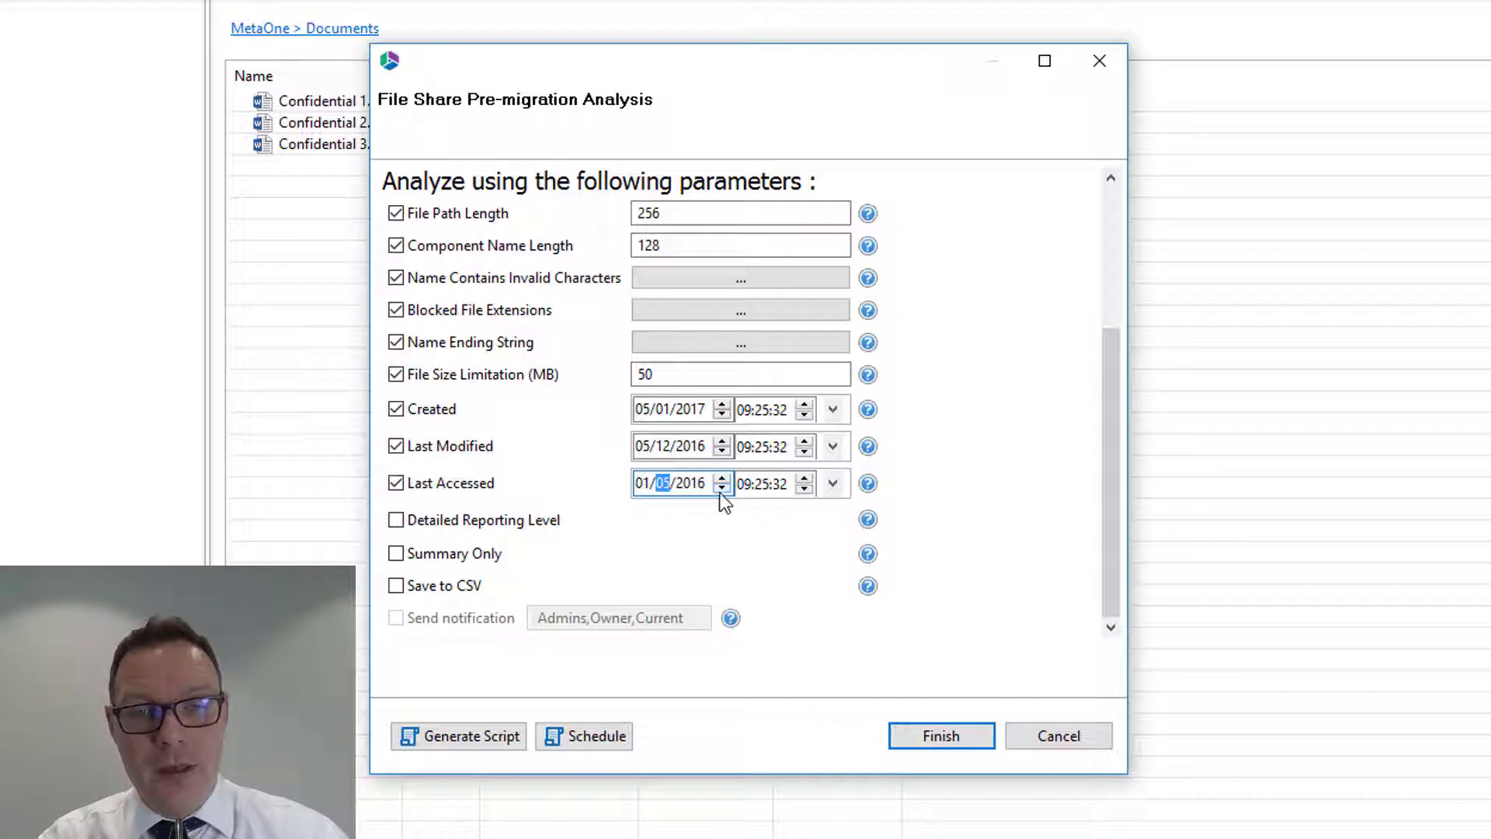
pyautogui.click(721, 488)
pyautogui.click(721, 489)
pyautogui.click(722, 489)
pyautogui.click(721, 489)
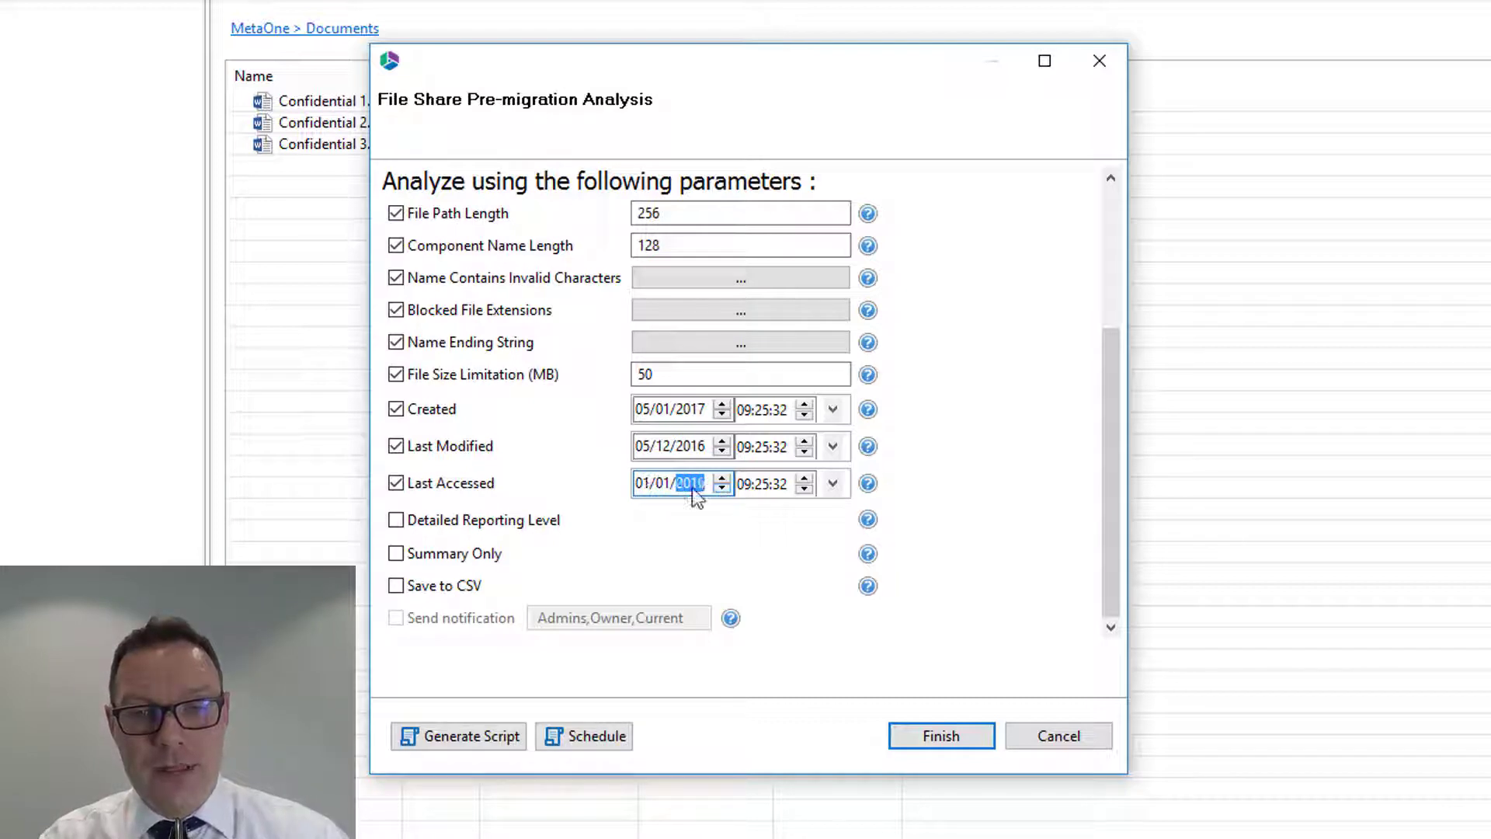
pyautogui.click(721, 479)
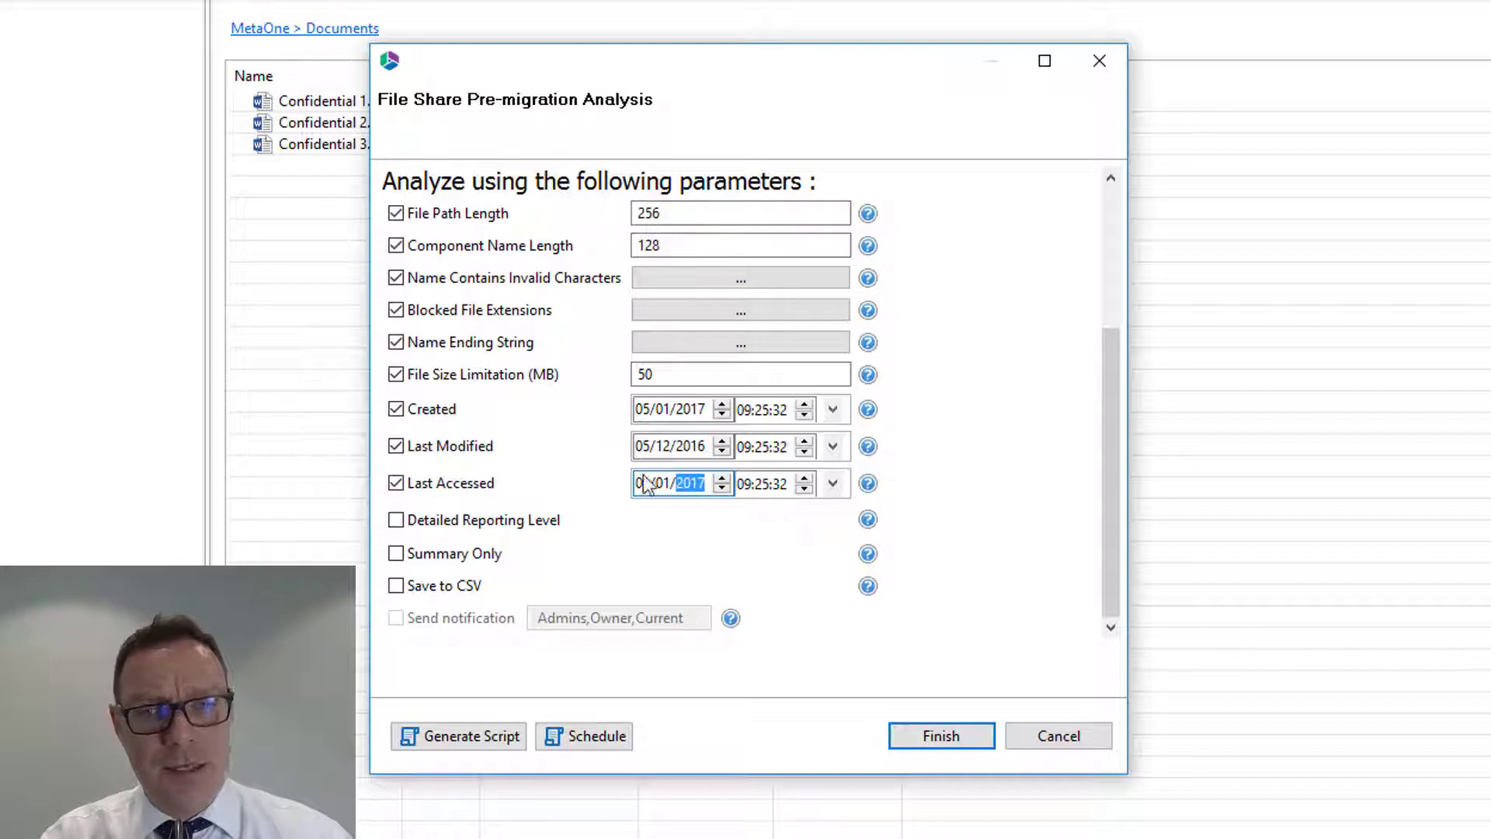
pyautogui.click(585, 485)
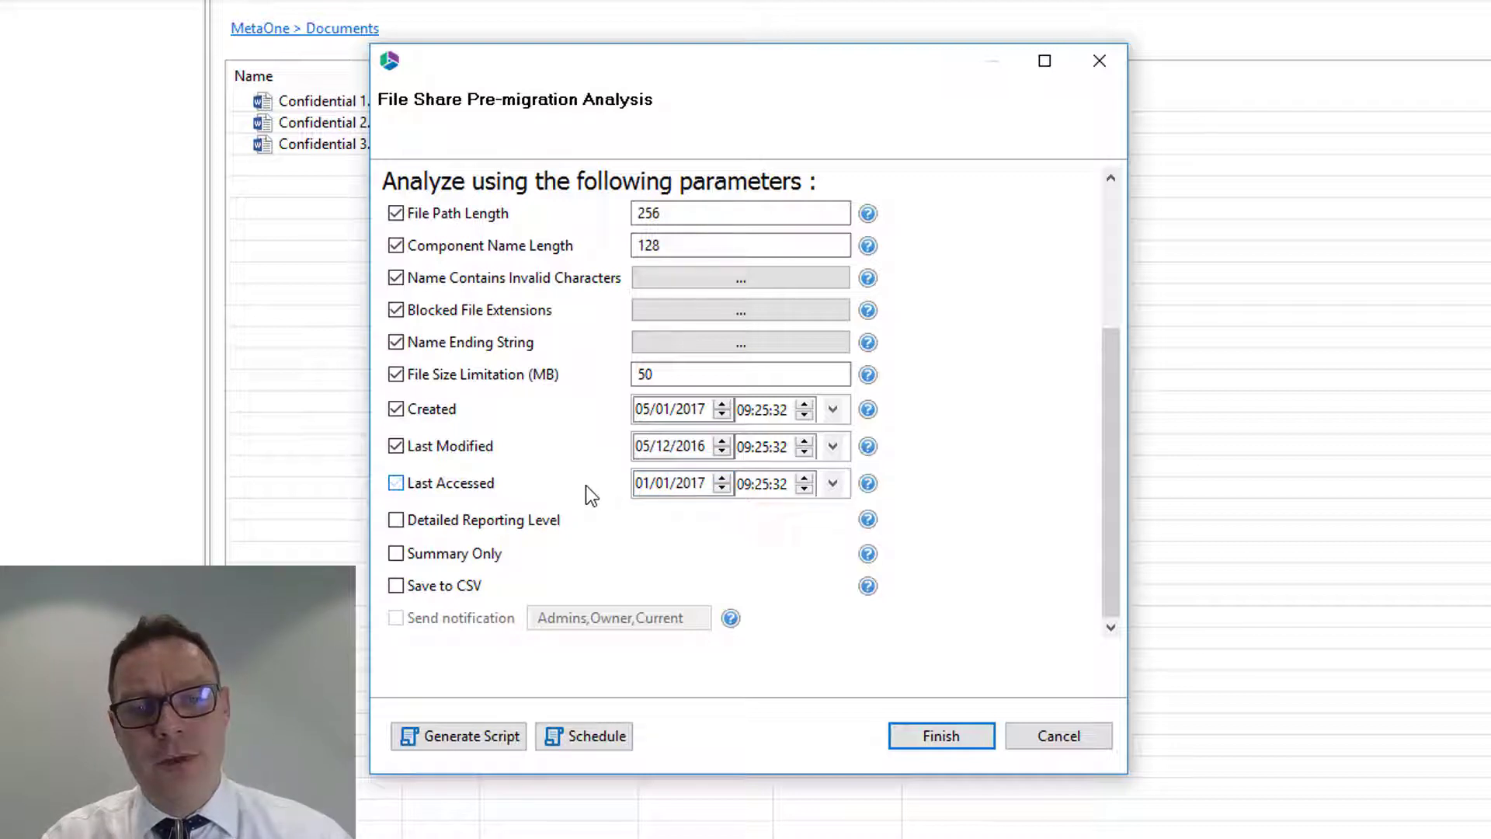
pyautogui.click(444, 487)
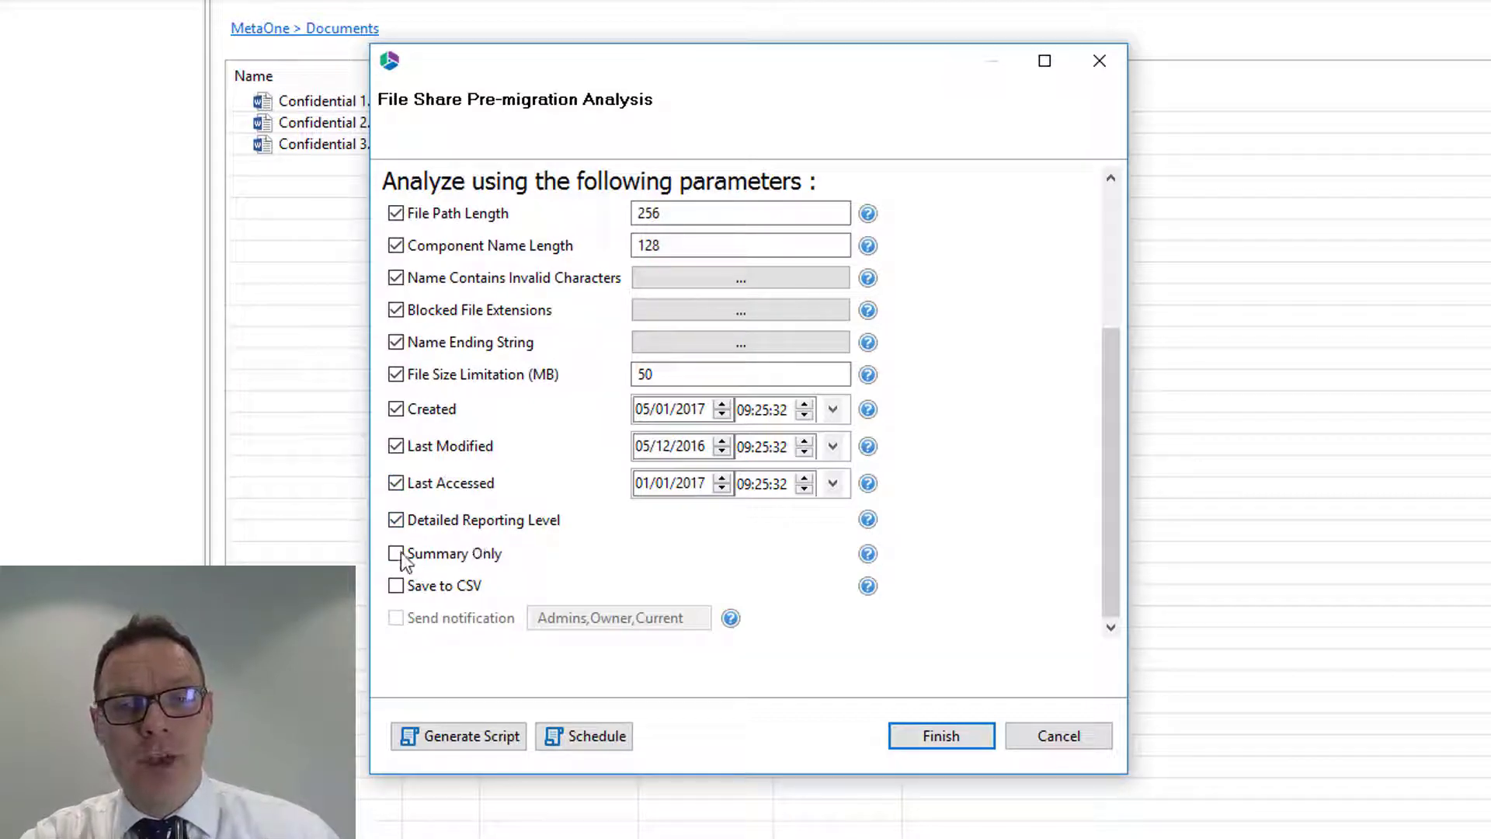
# - Read the help on the Summary Only option and try out the Save to CSV option, leaving it disabled
pyautogui.click(867, 553)
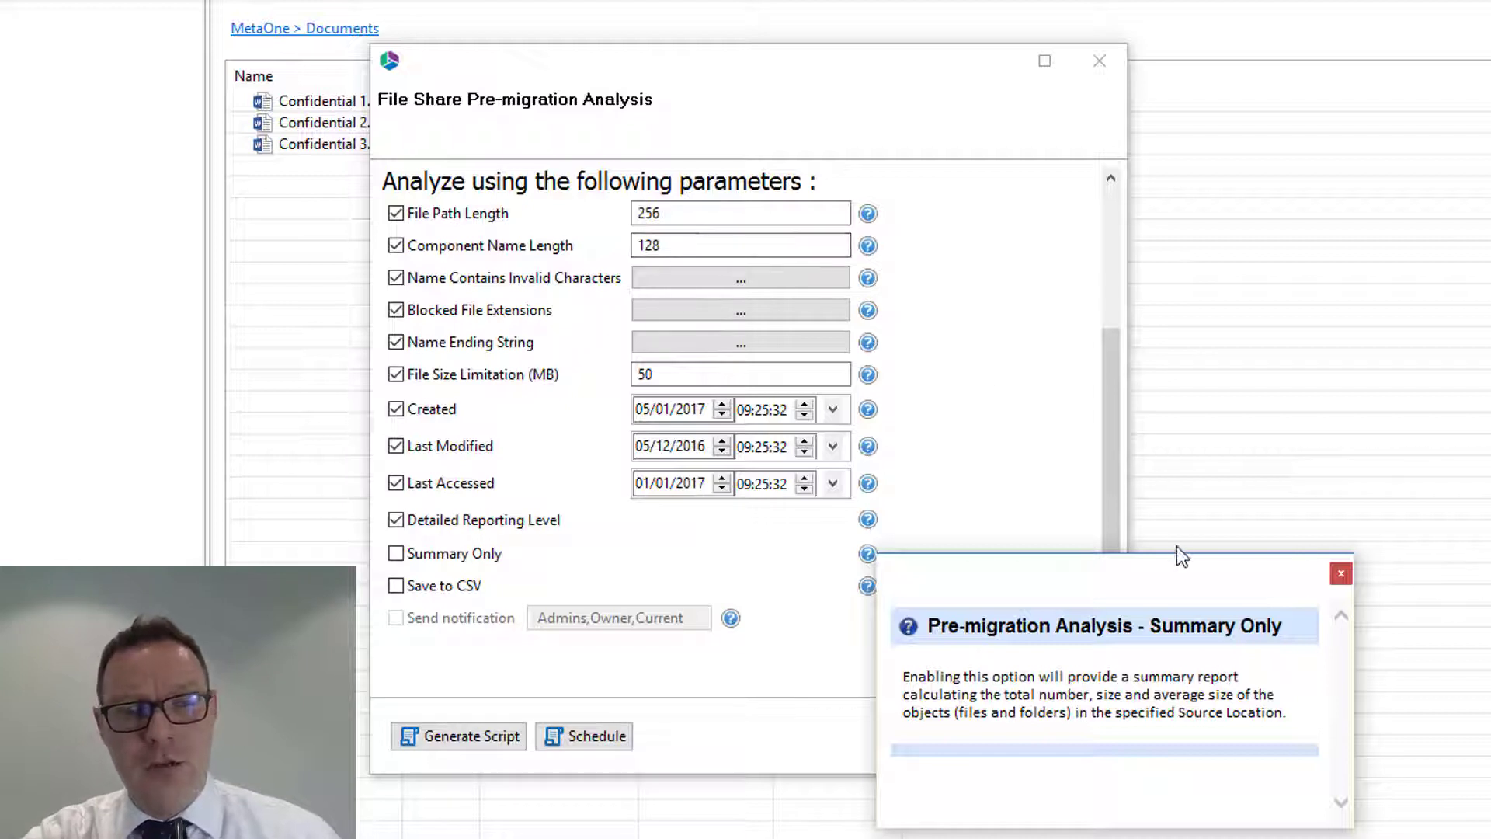
pyautogui.click(1341, 573)
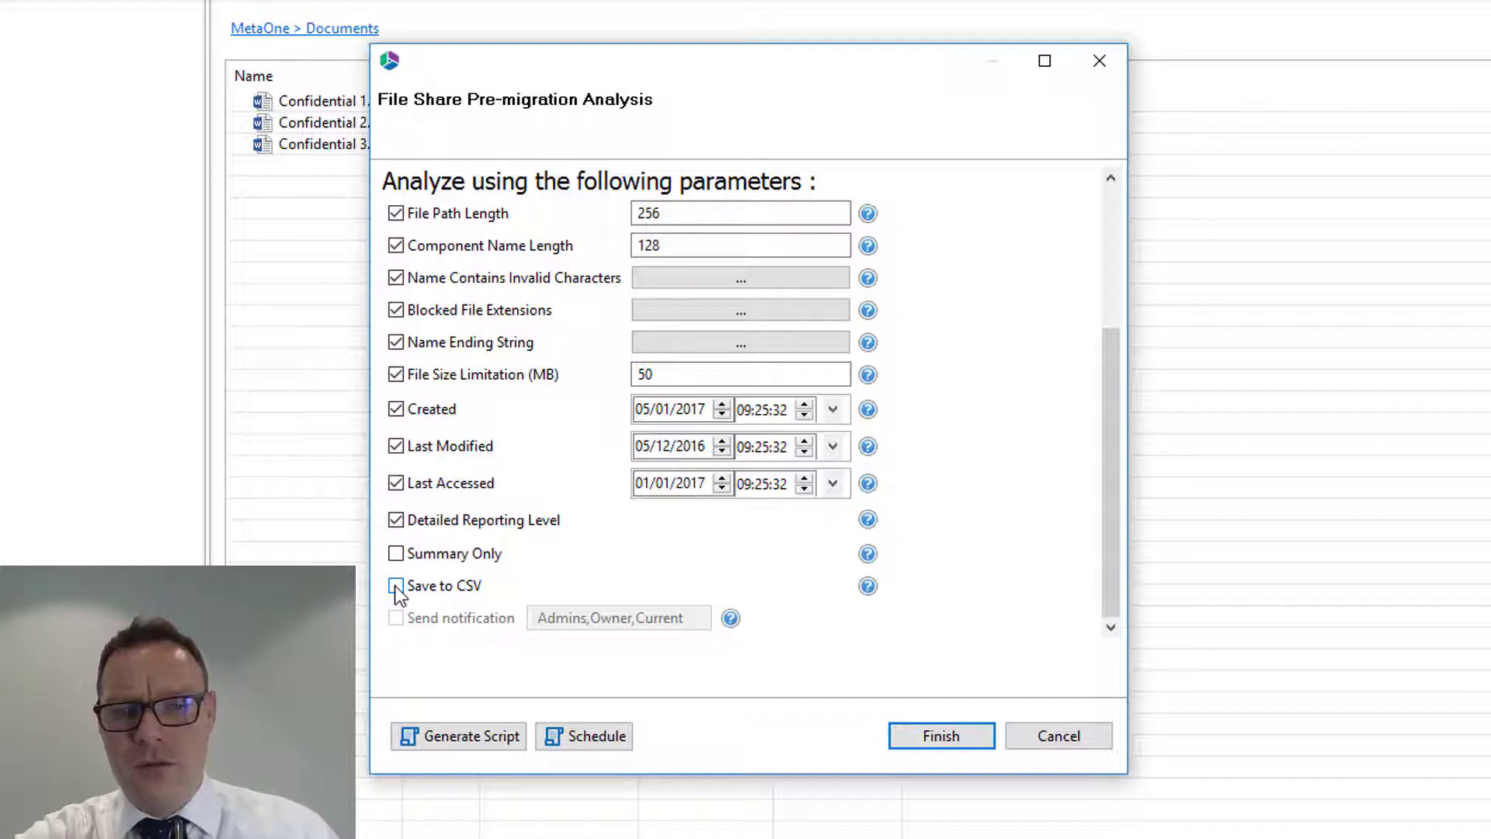
pyautogui.click(396, 588)
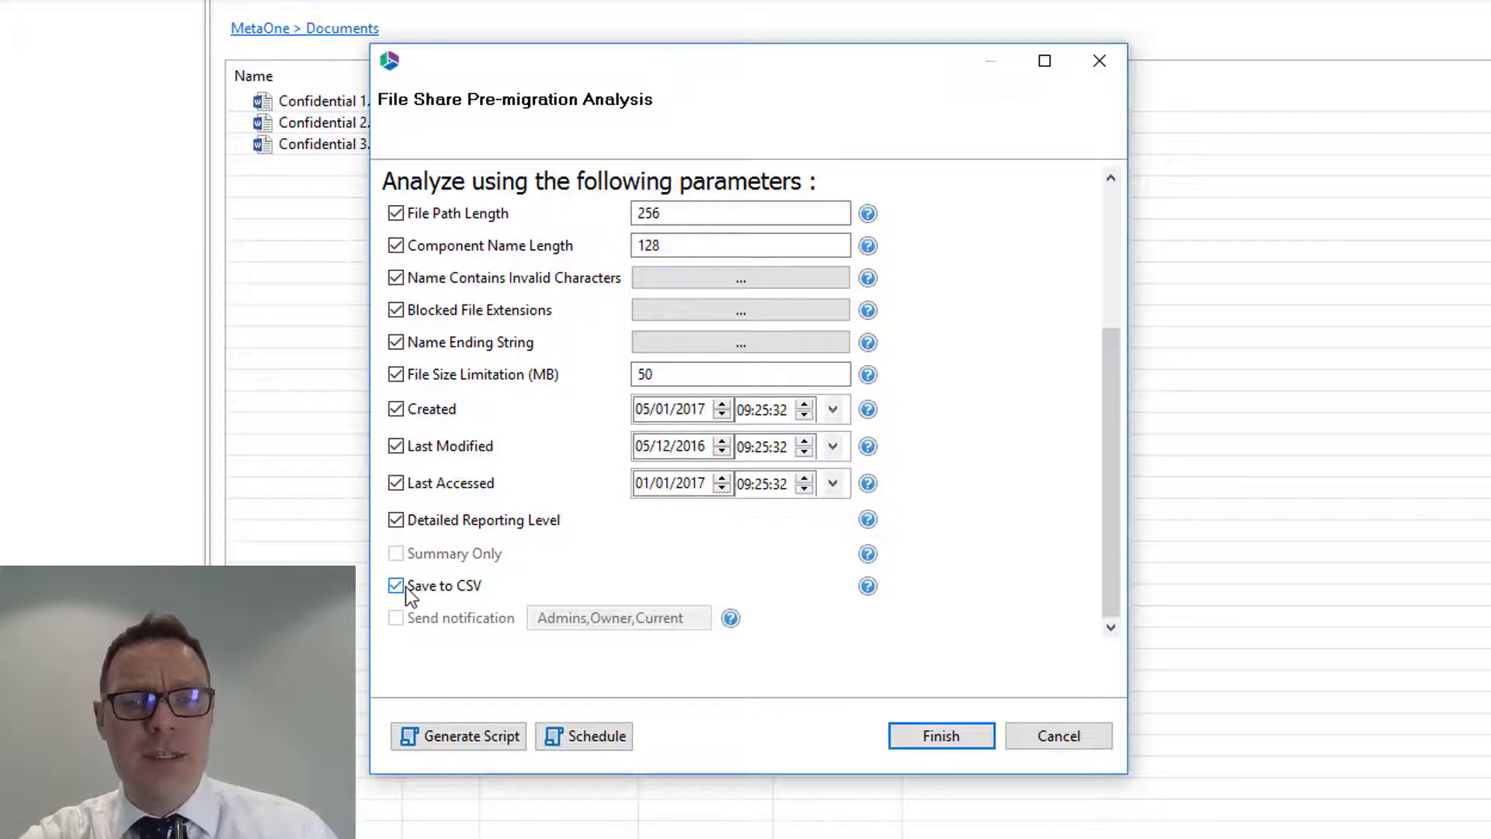
pyautogui.click(398, 587)
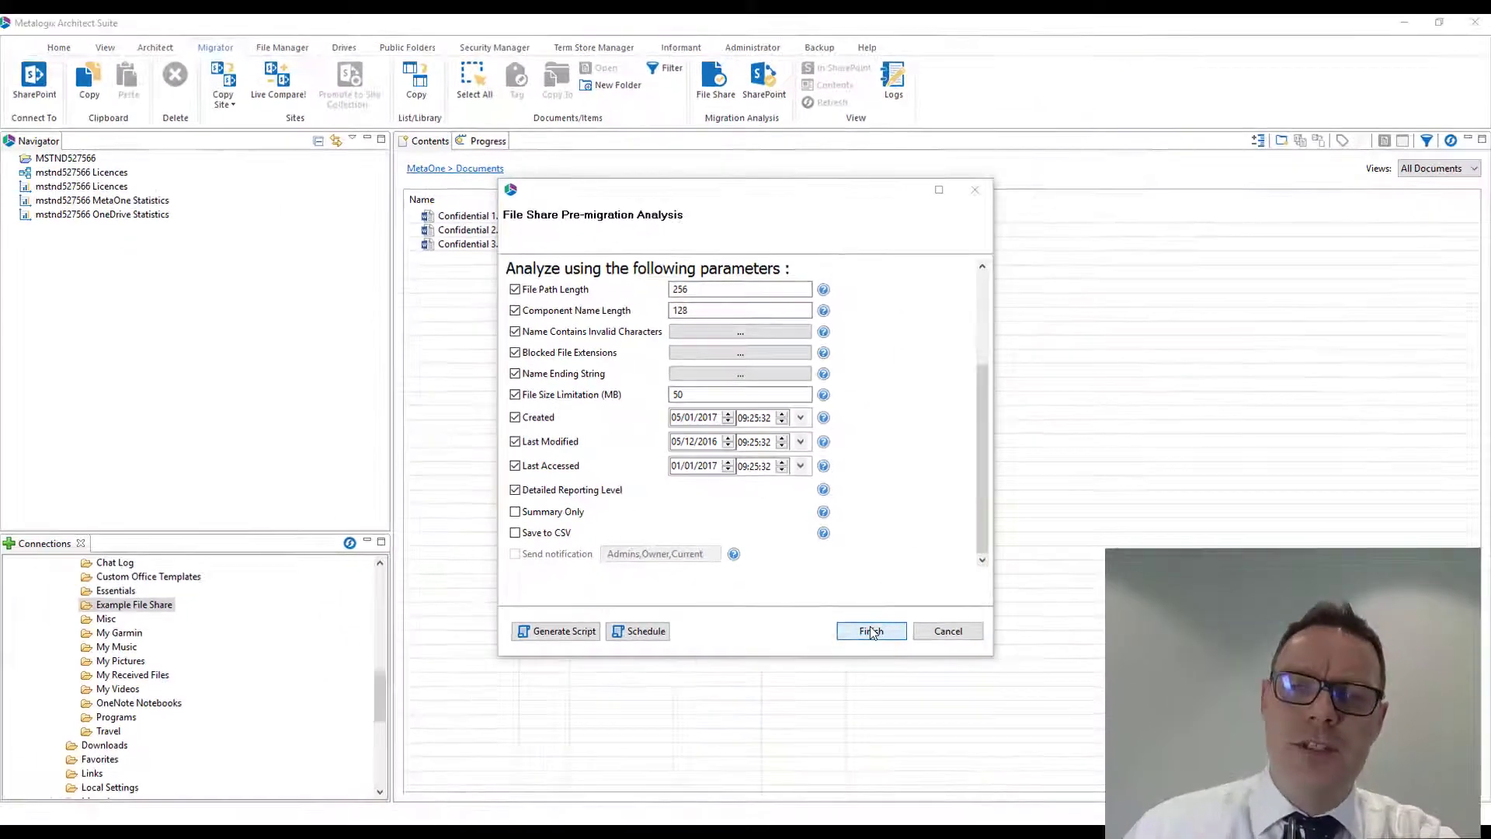
# - Run the pre-migration analysis and save its report to the Desktop as File Share Analysis in xlsx format
pyautogui.click(939, 735)
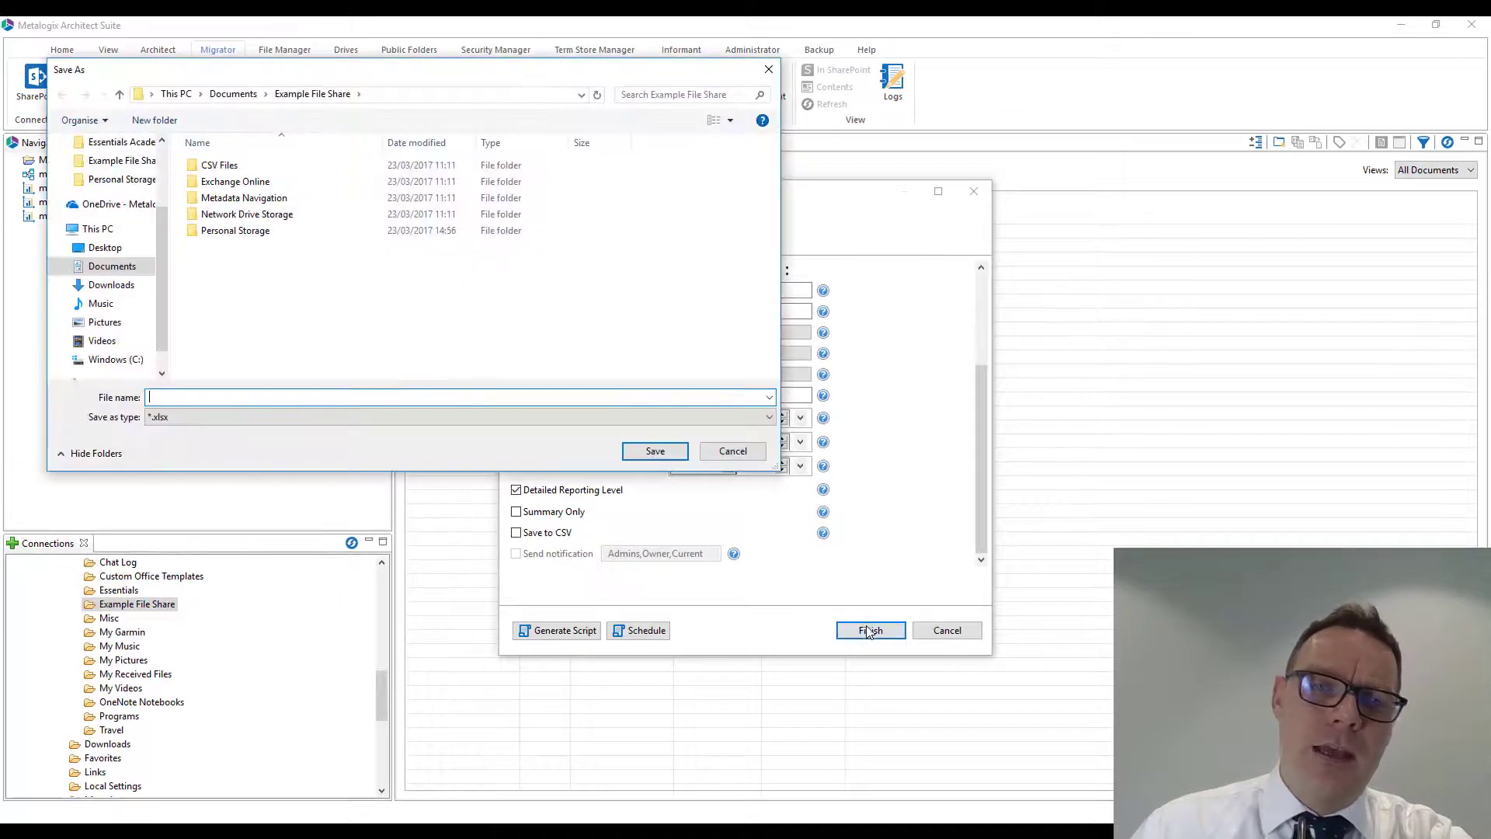
pyautogui.click(109, 246)
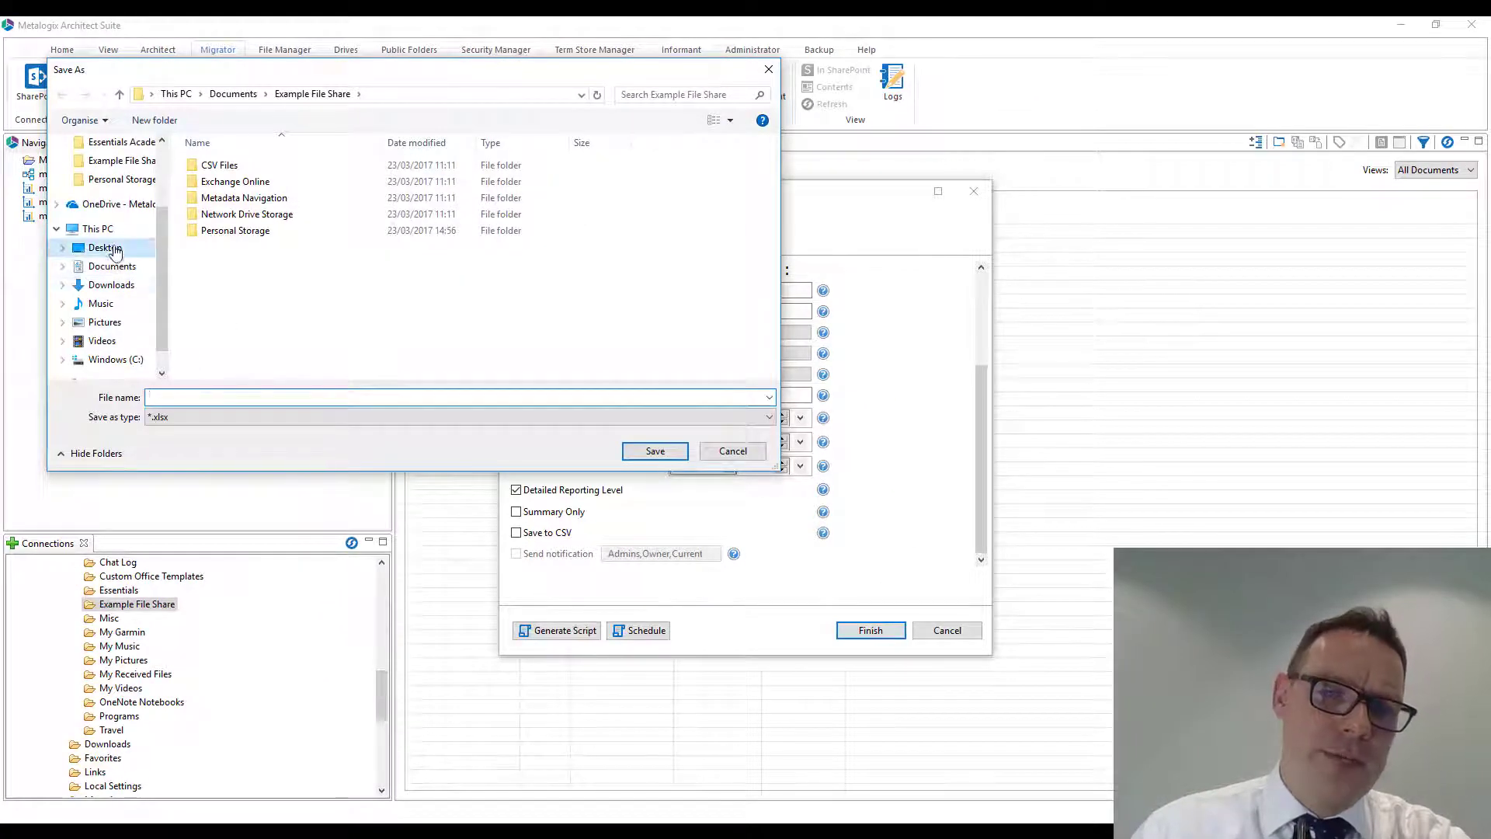
pyautogui.click(183, 396)
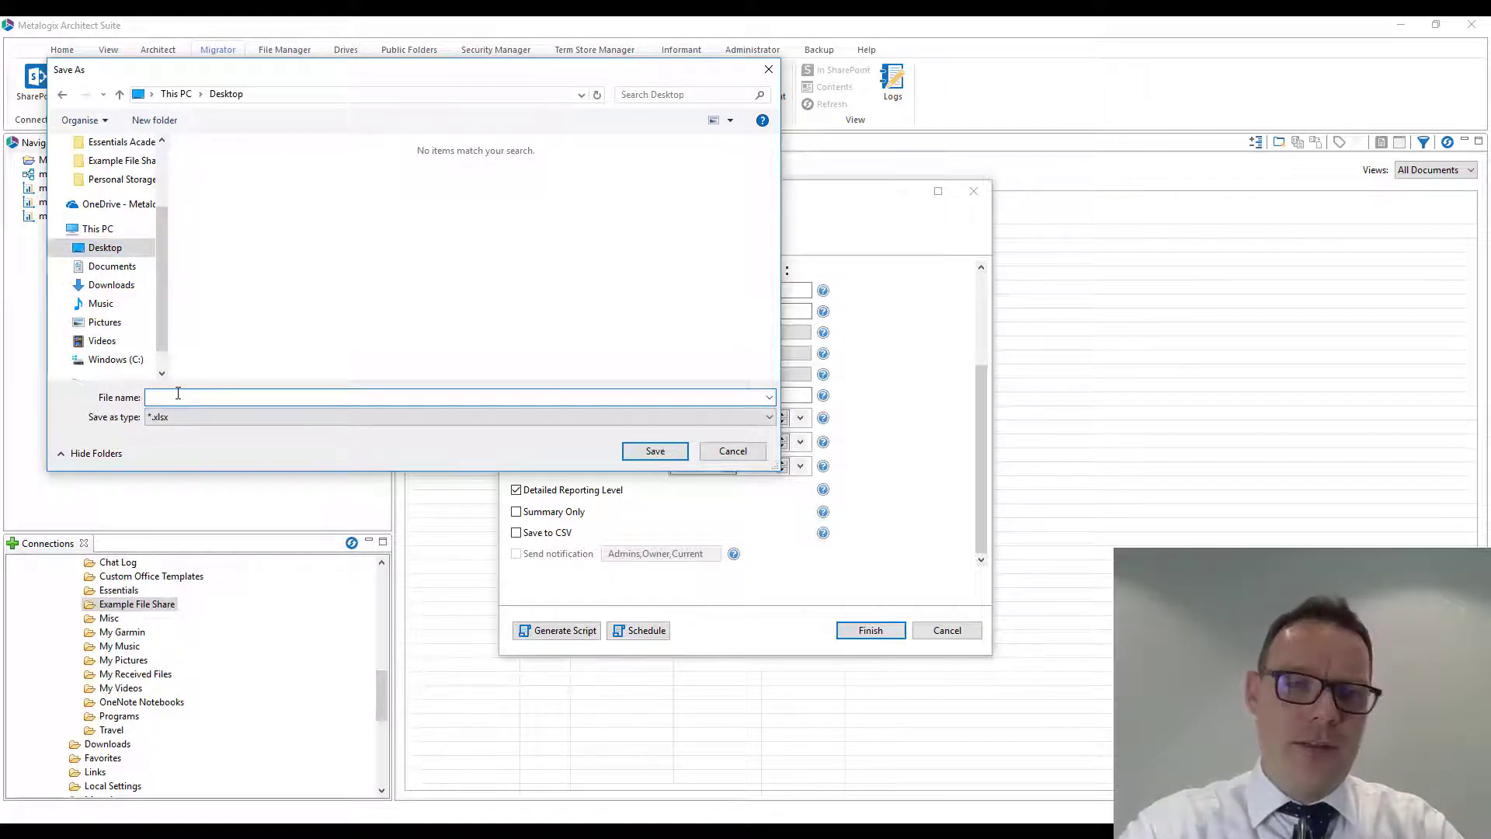
pyautogui.write('File S')
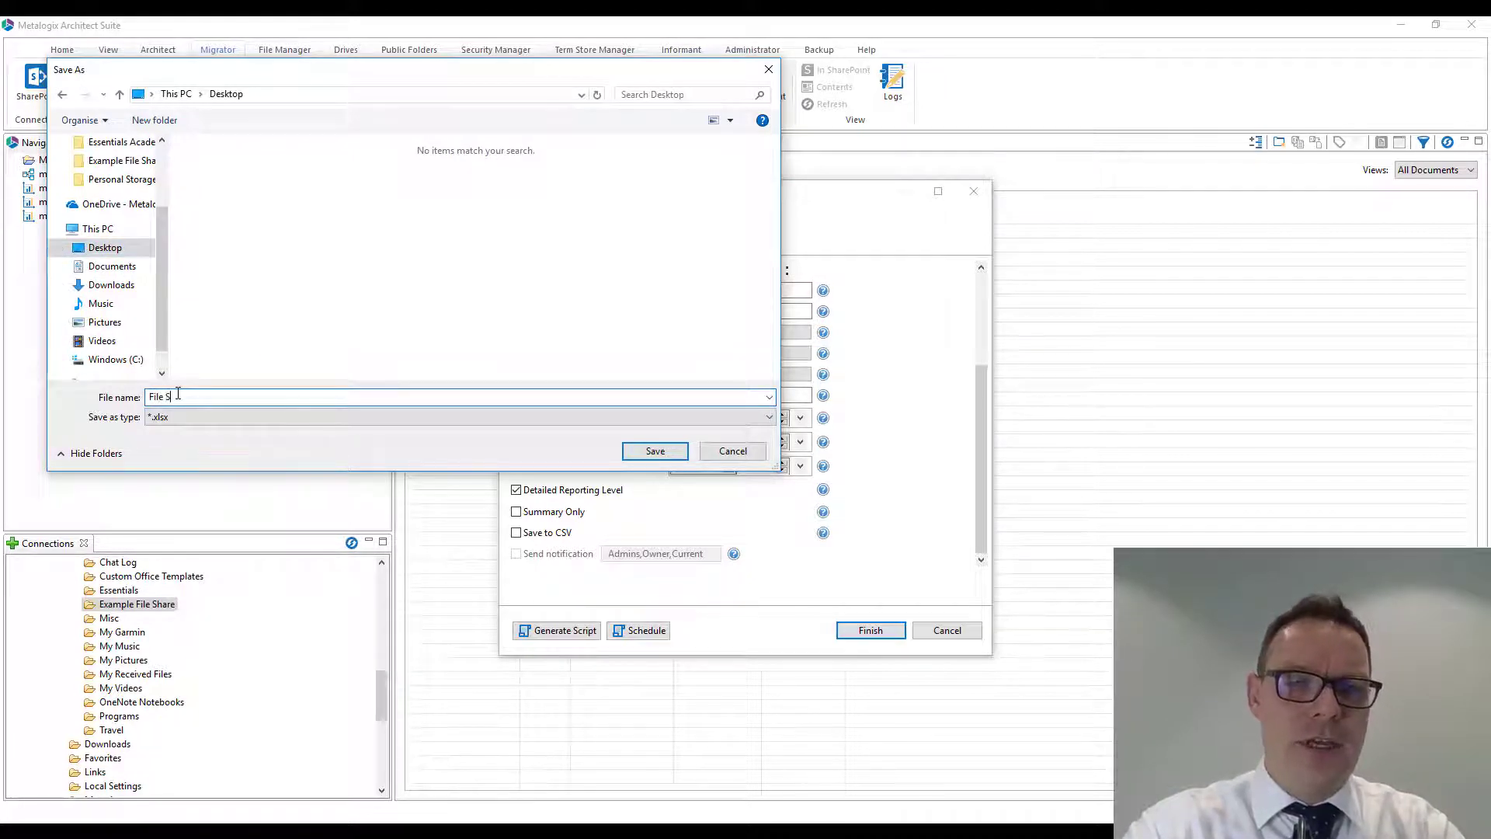
pyautogui.write('hare An')
pyautogui.write('a')
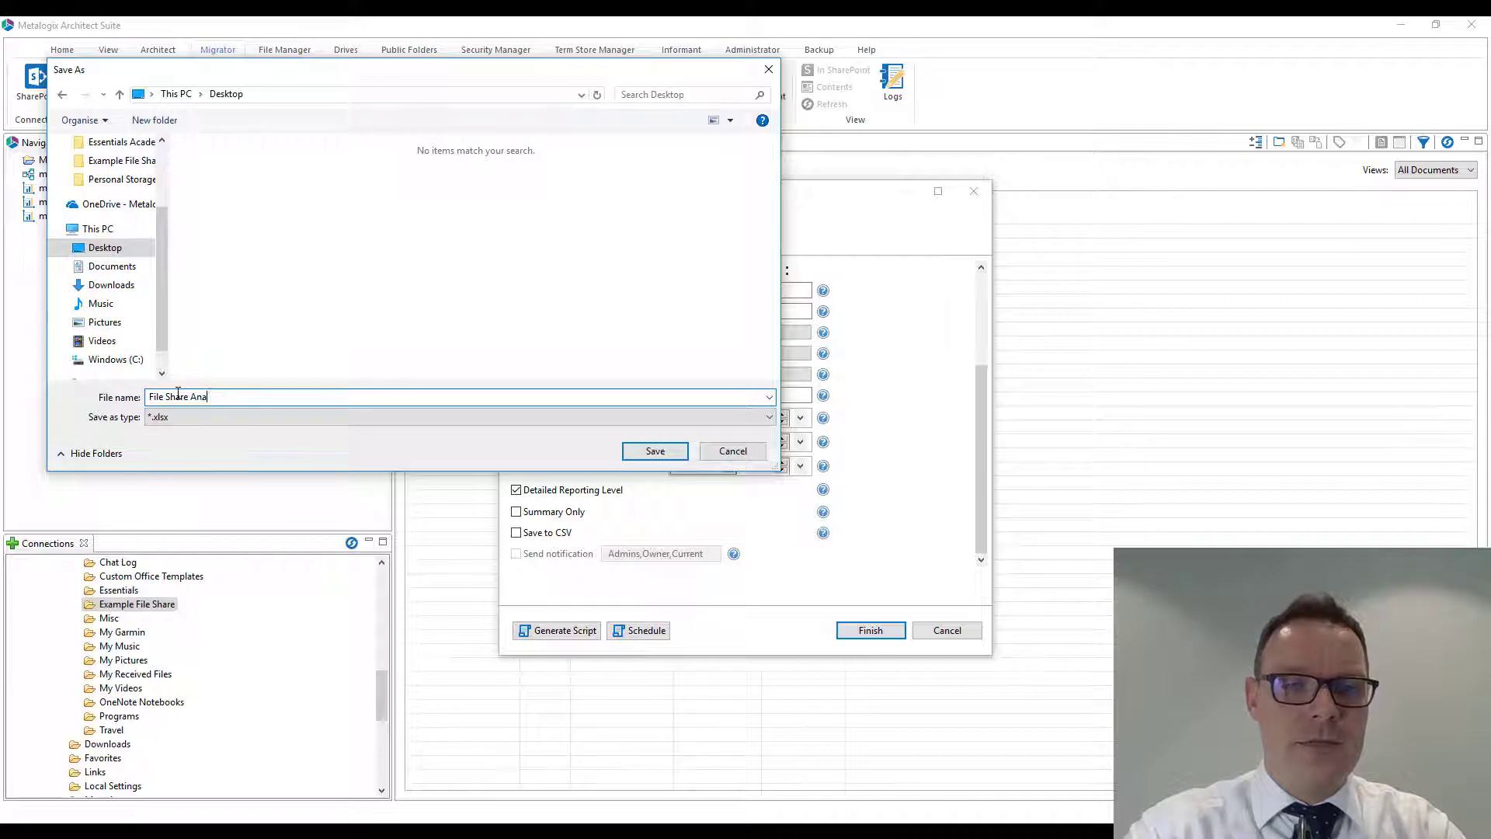
pyautogui.write('lysis')
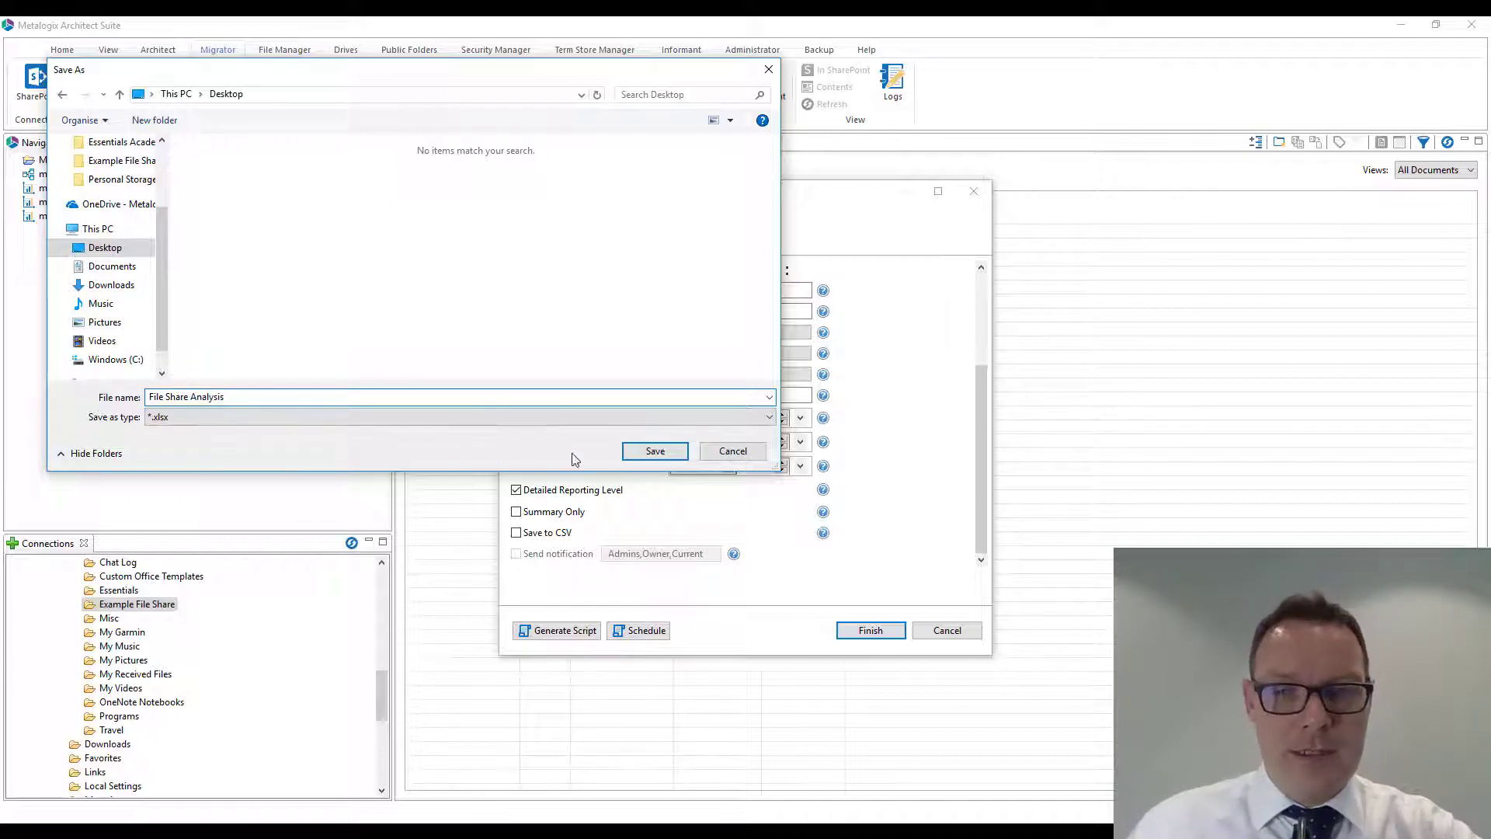
pyautogui.click(189, 416)
pyautogui.click(655, 451)
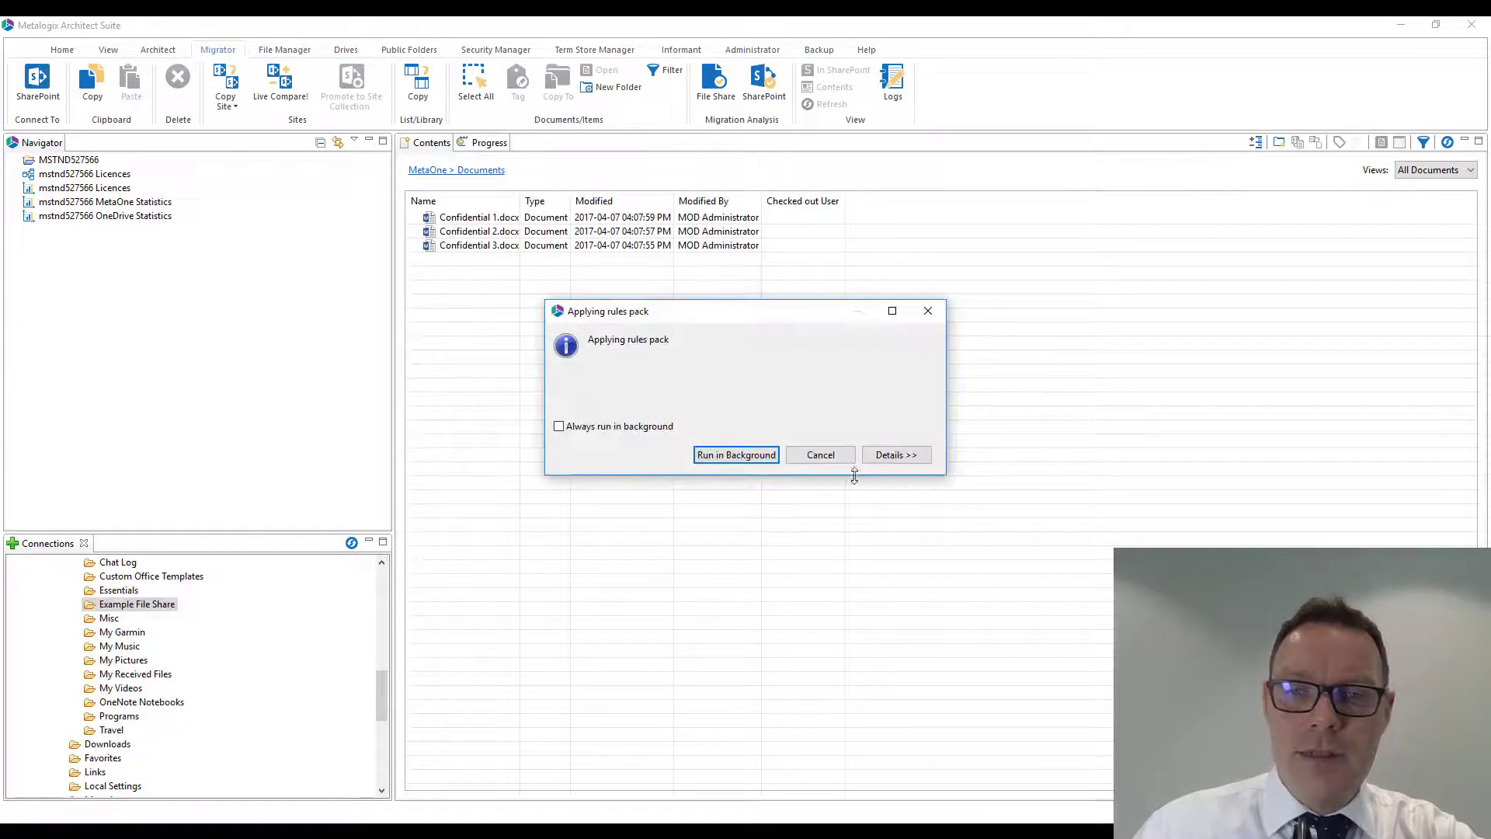
# - Show the analysis progress details, then open the exported report in Excel and examine the source items in the results
pyautogui.click(905, 456)
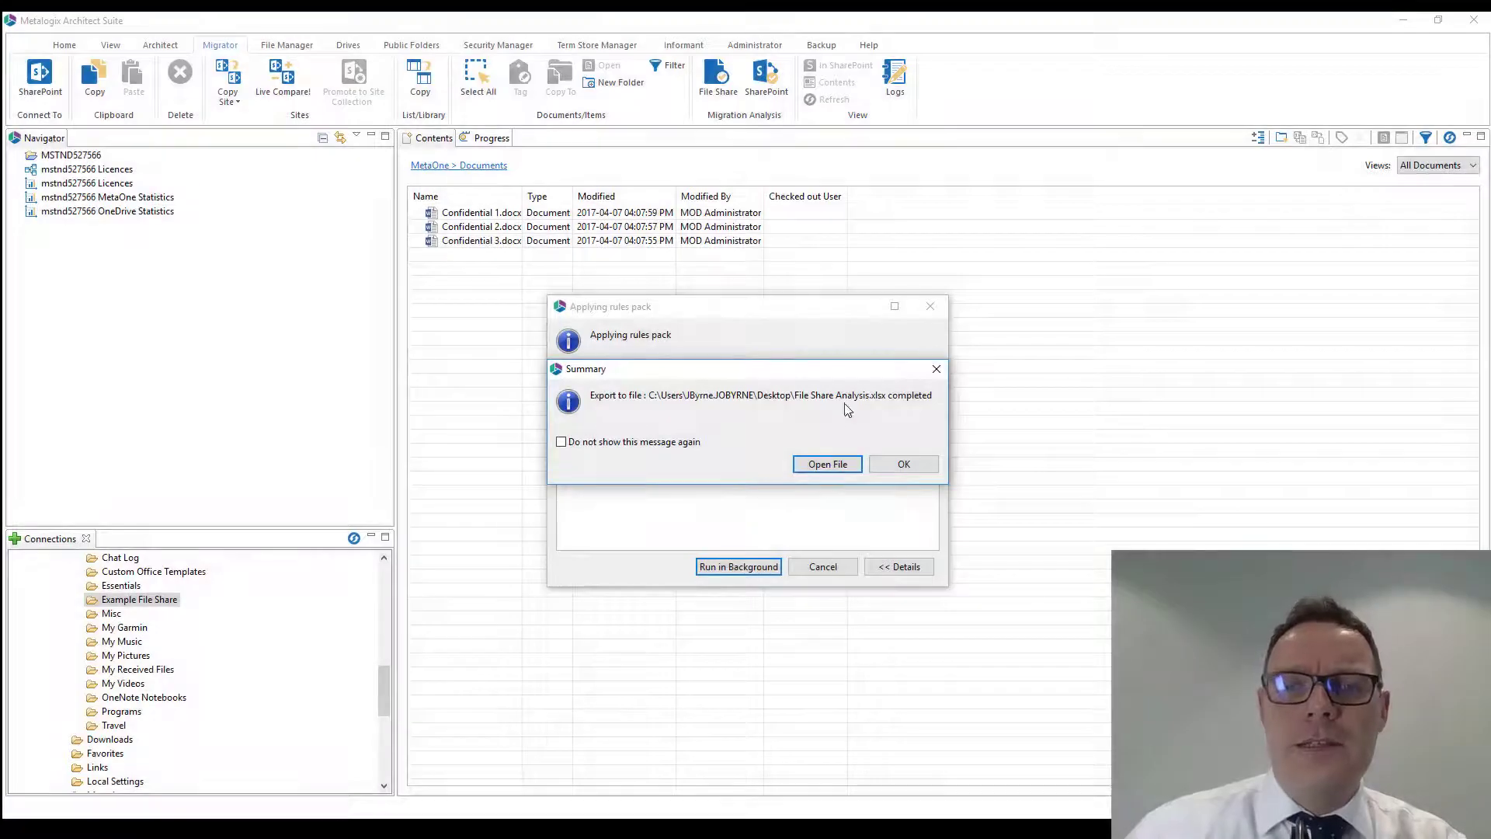
pyautogui.click(828, 465)
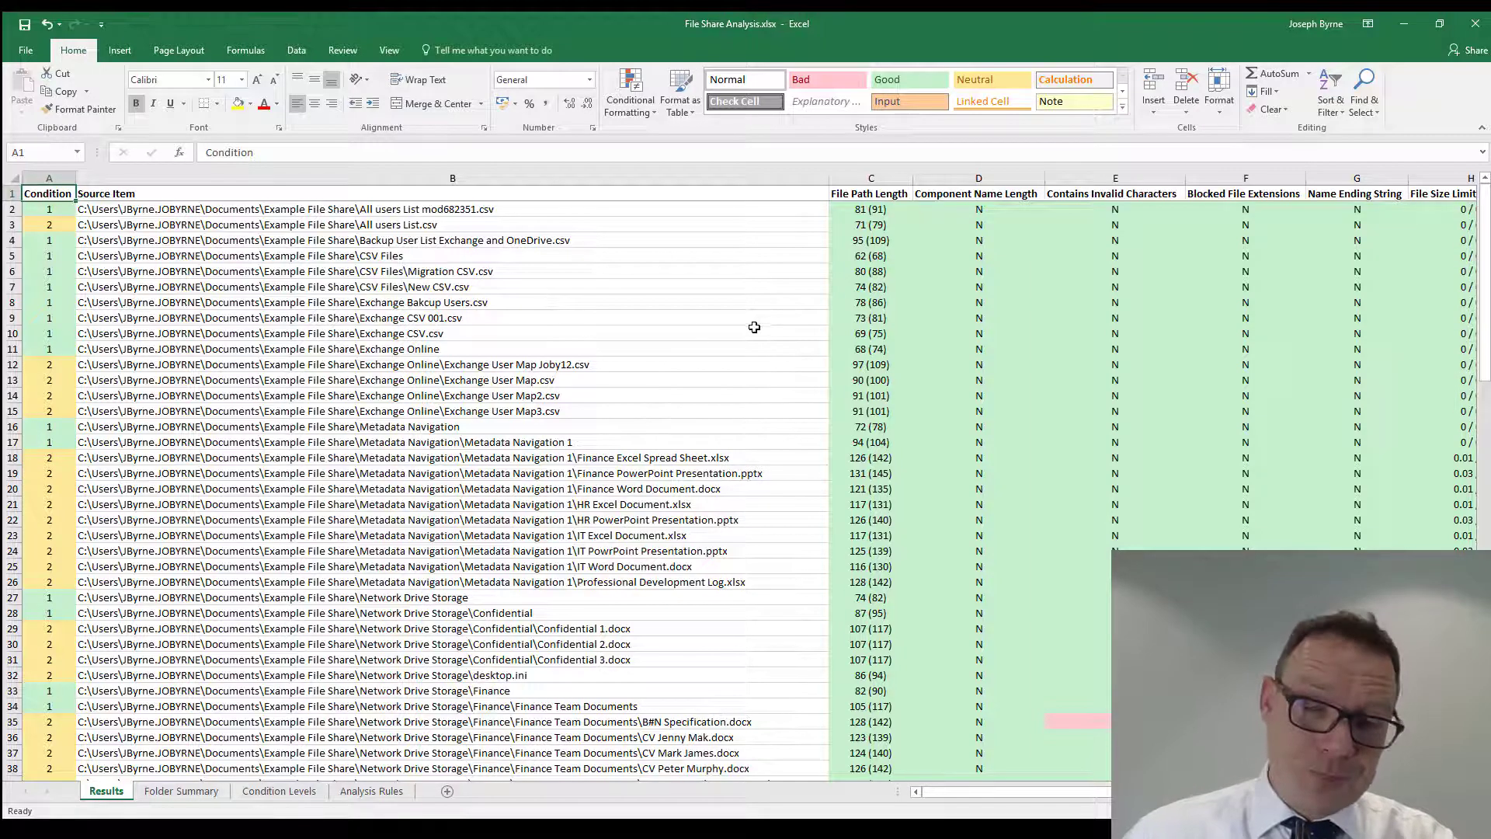
pyautogui.click(550, 301)
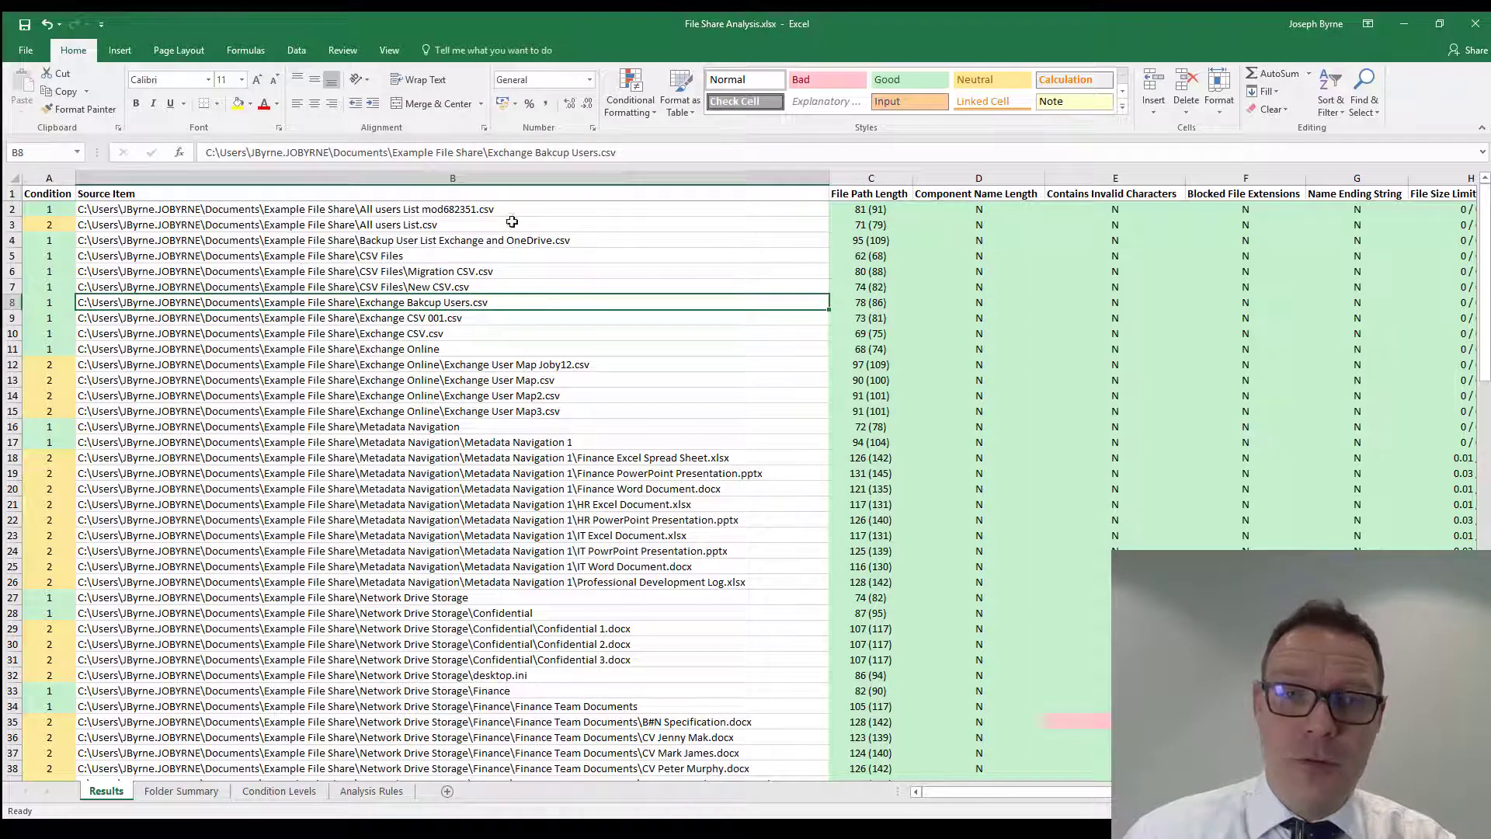
pyautogui.click(446, 224)
pyautogui.click(395, 211)
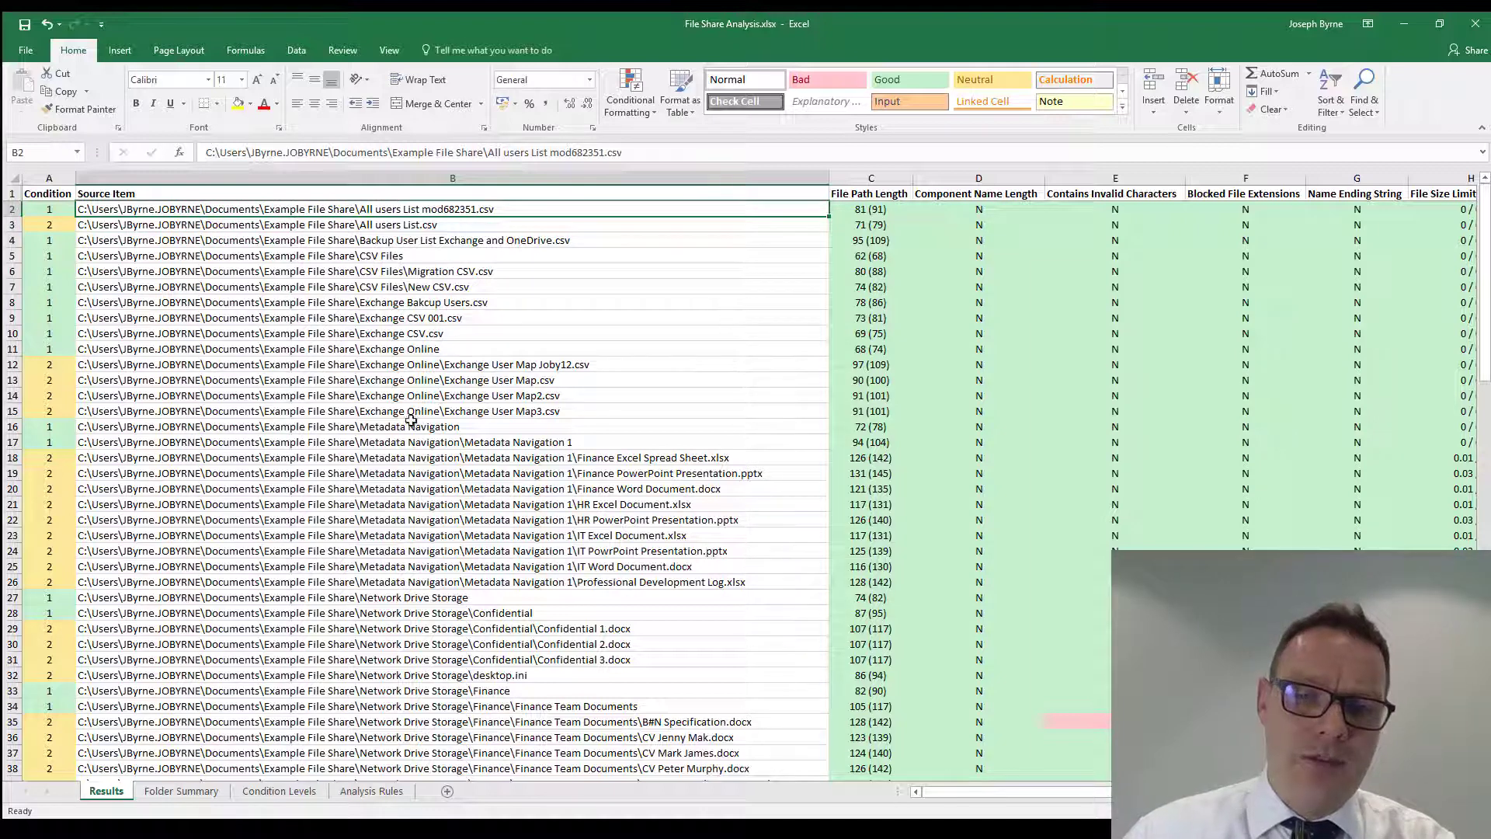
# - Examine the descriptions of condition levels 1, 2 and 3 on the Condition Levels sheet
pyautogui.click(286, 792)
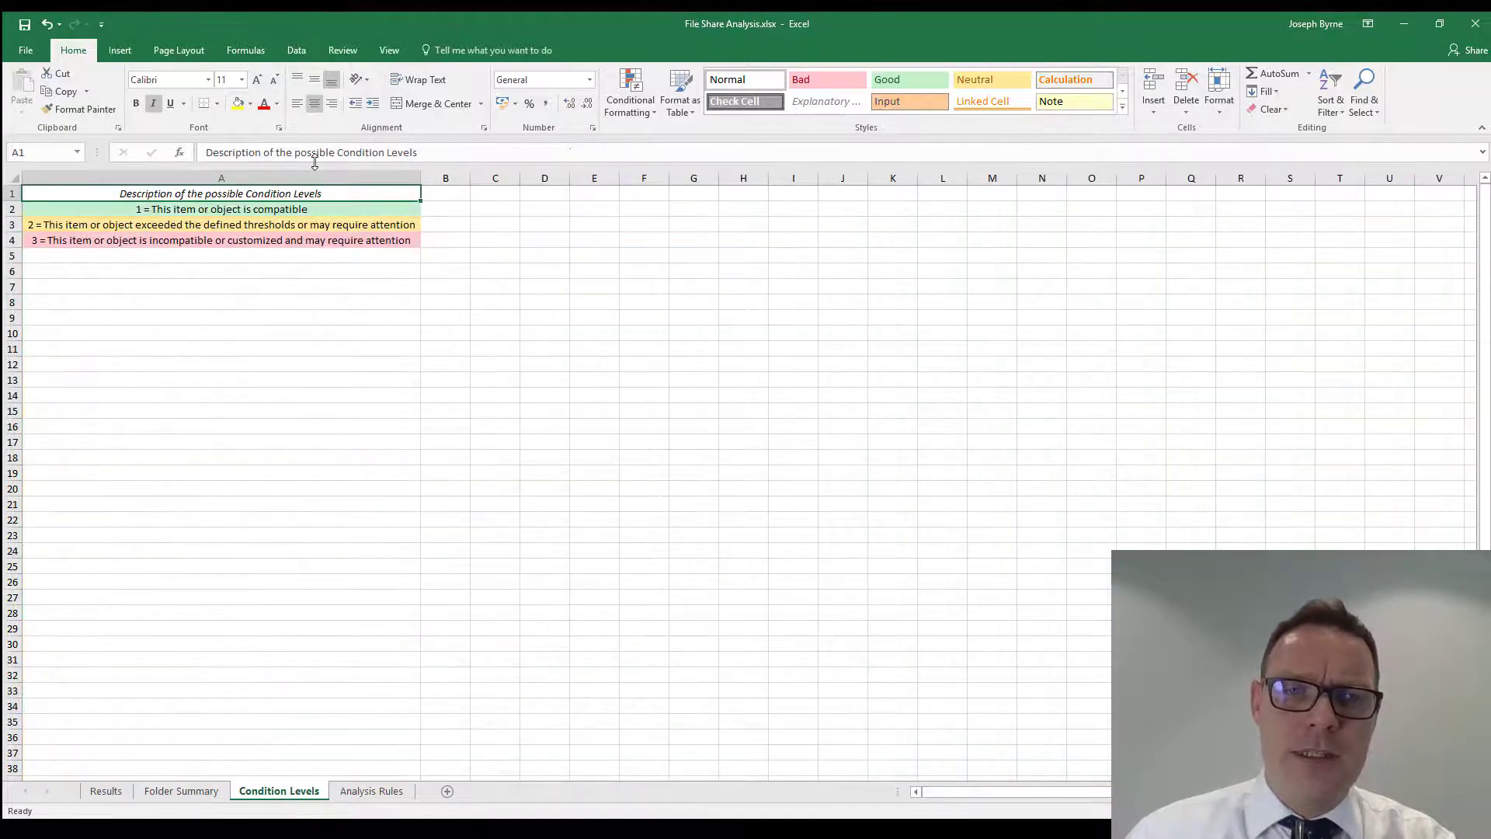
pyautogui.click(327, 209)
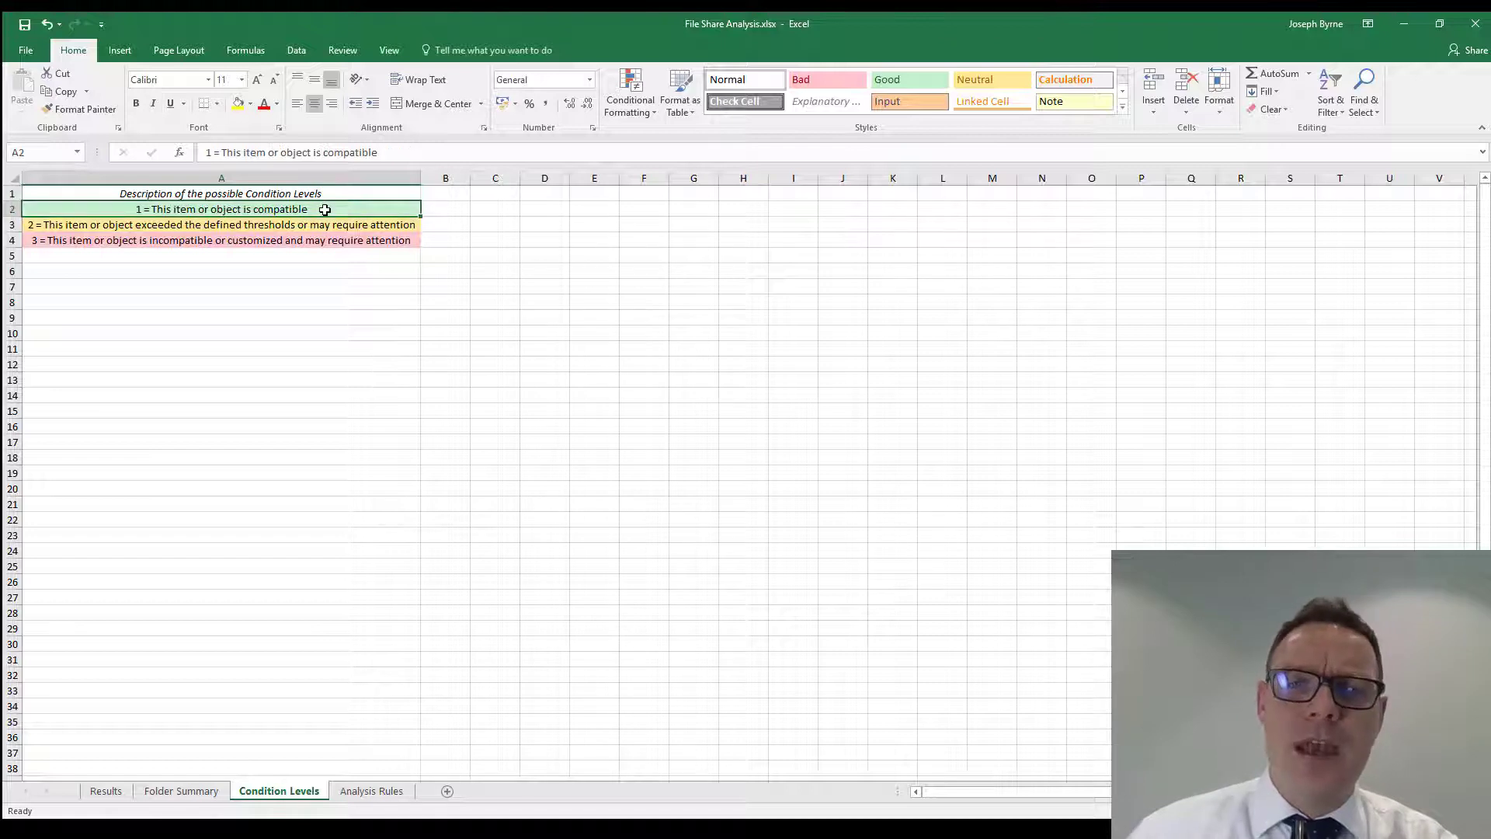
pyautogui.click(327, 225)
pyautogui.click(339, 241)
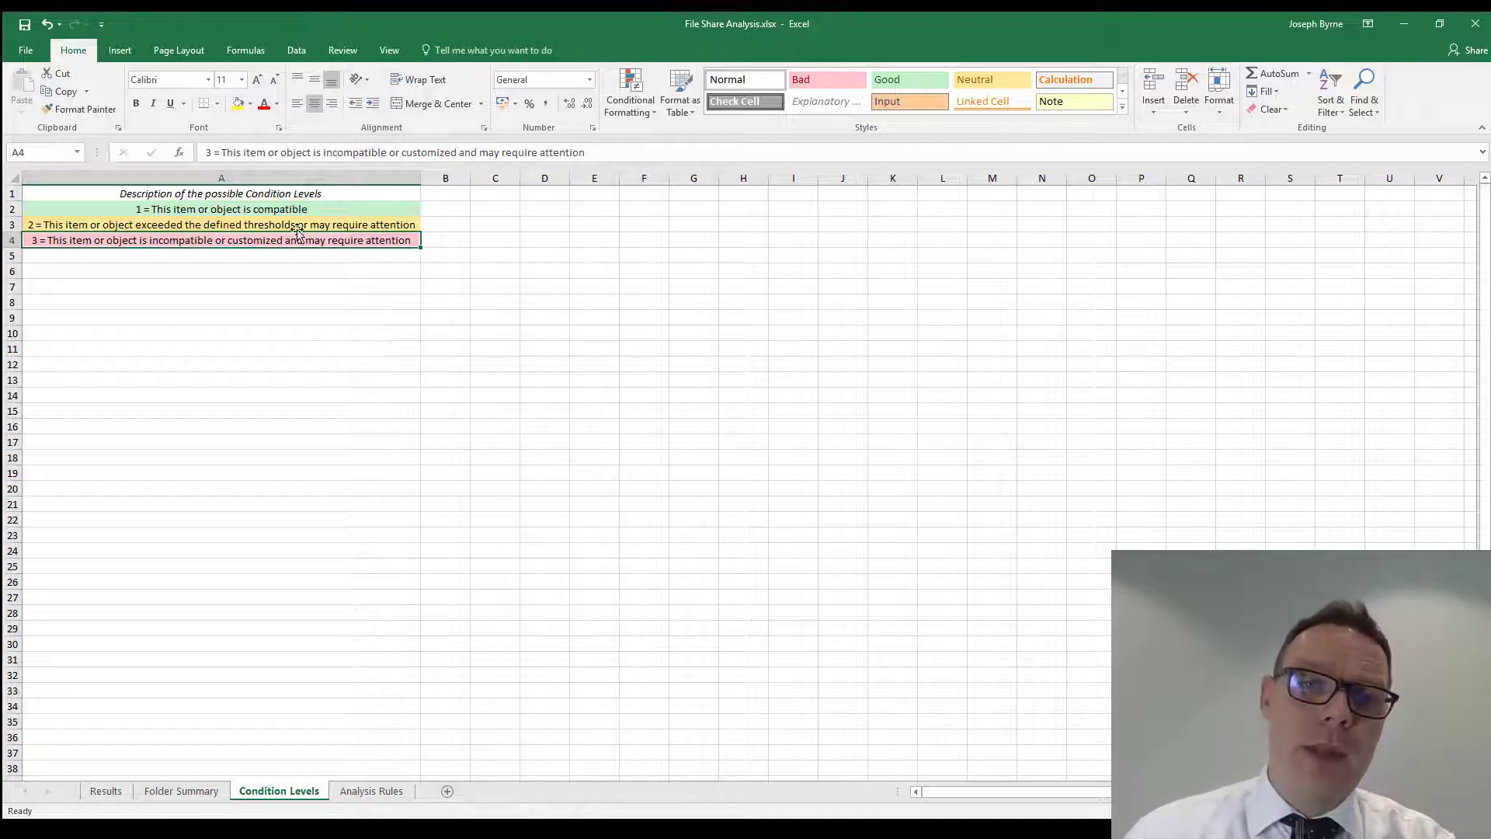
pyautogui.click(256, 210)
pyautogui.click(264, 226)
pyautogui.click(268, 243)
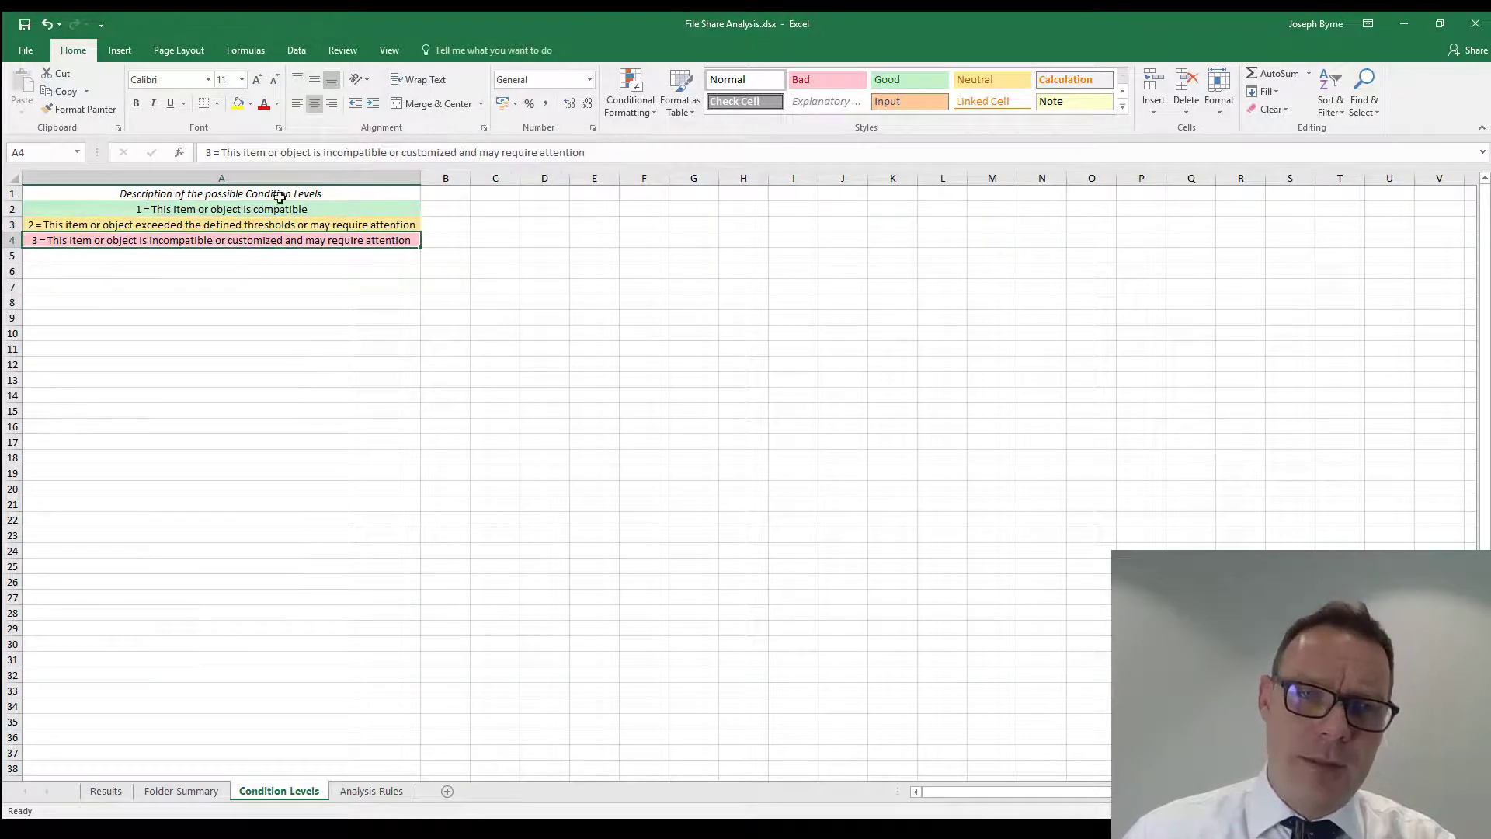
pyautogui.click(278, 210)
pyautogui.click(277, 225)
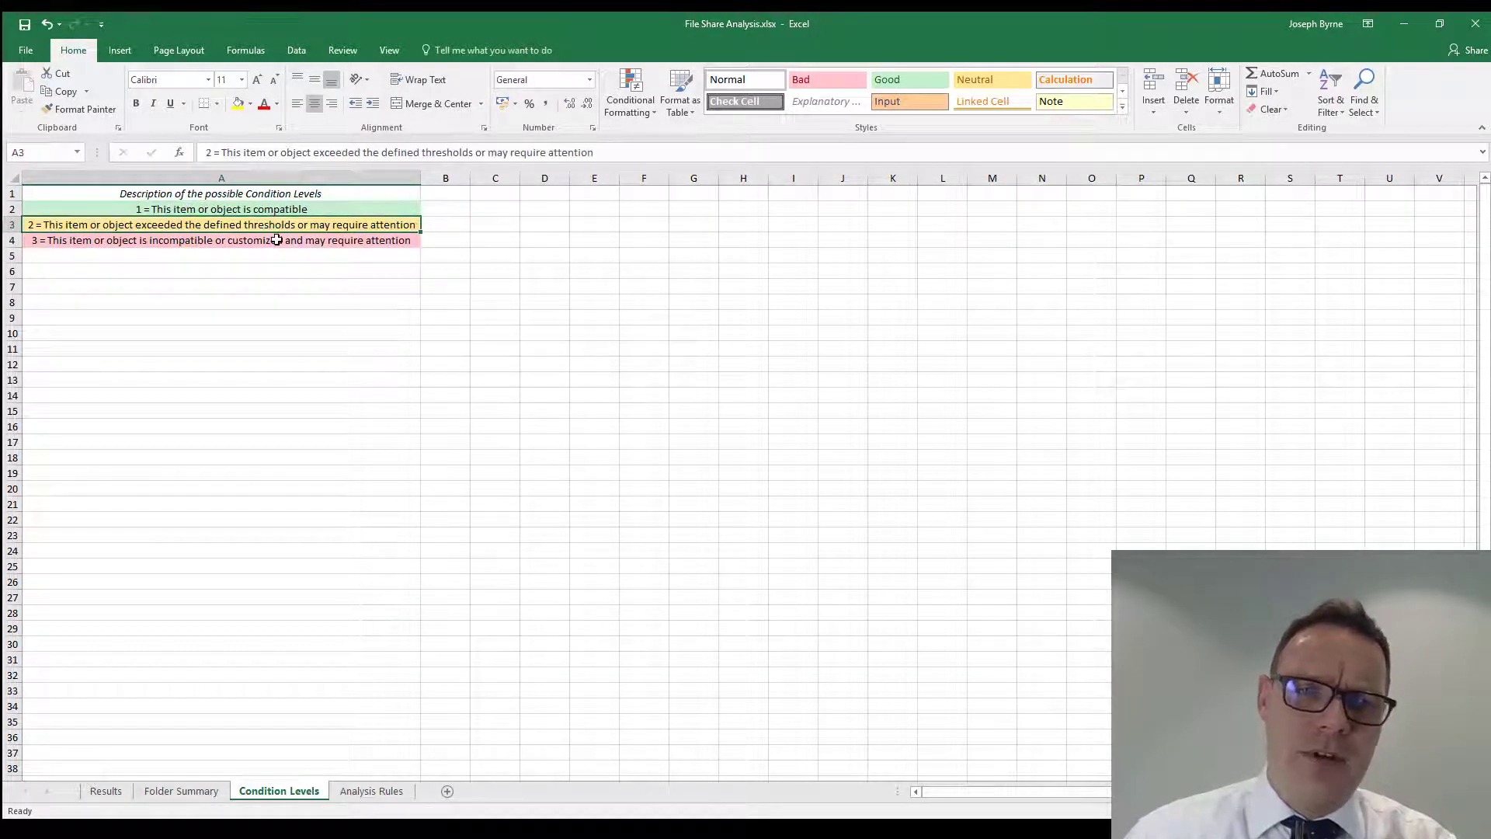
pyautogui.click(279, 242)
pyautogui.click(272, 208)
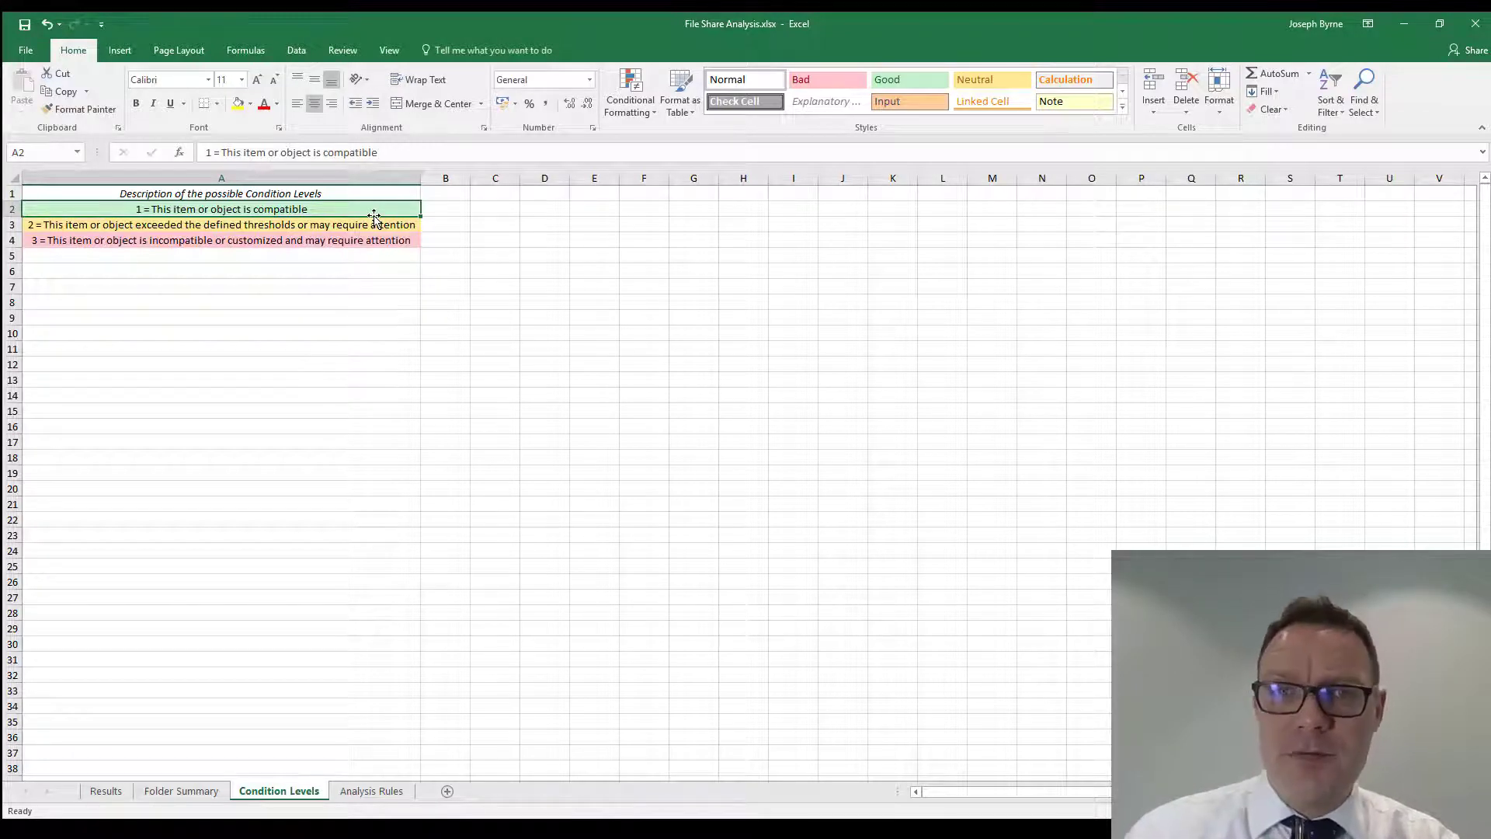
pyautogui.click(345, 225)
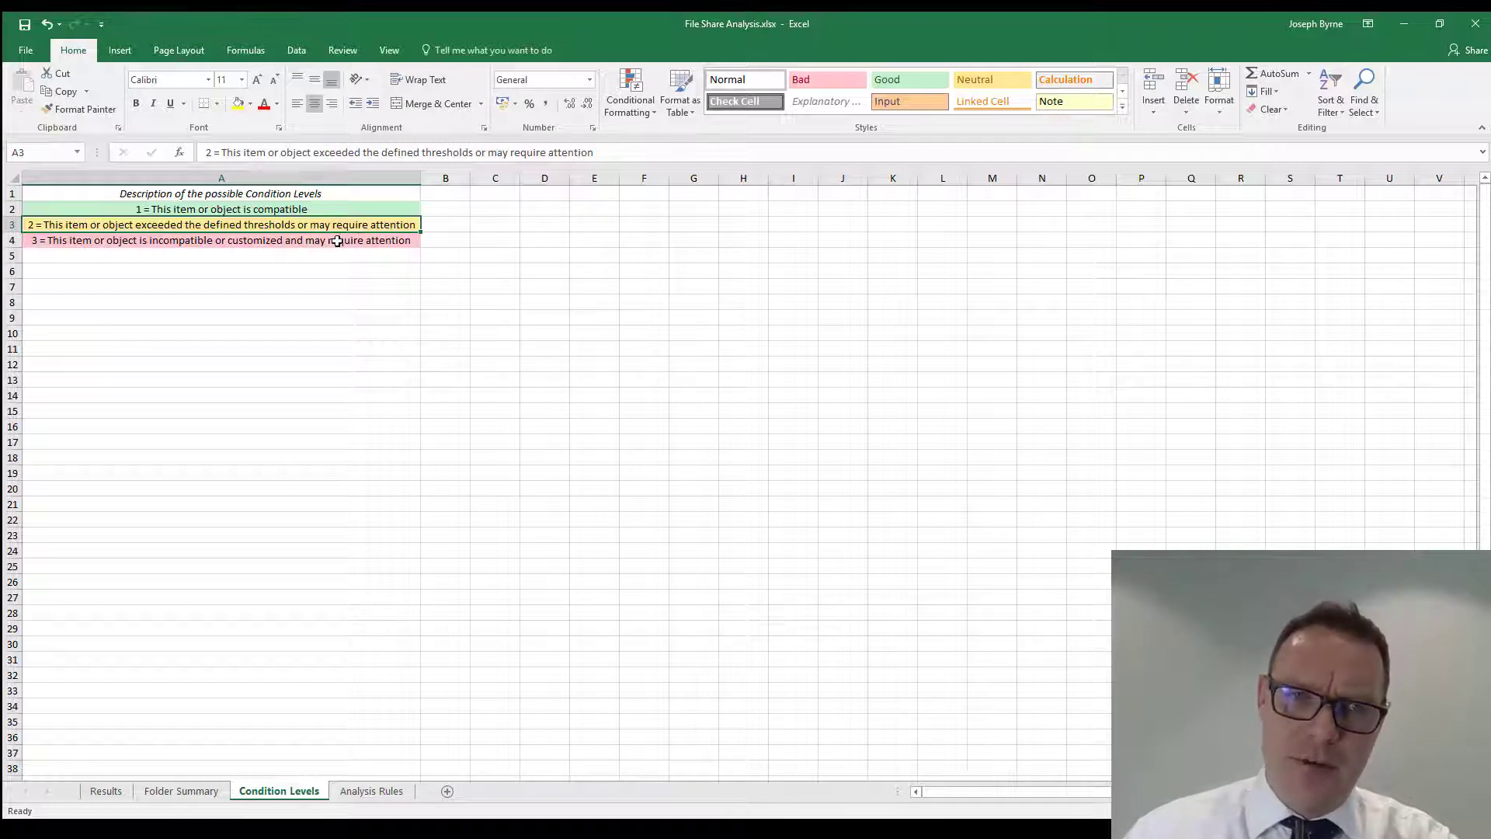
# - Check the description of condition level 3, then examine the thresholds on the Analysis Rules sheet, including the file size limitation and dates
pyautogui.click(334, 240)
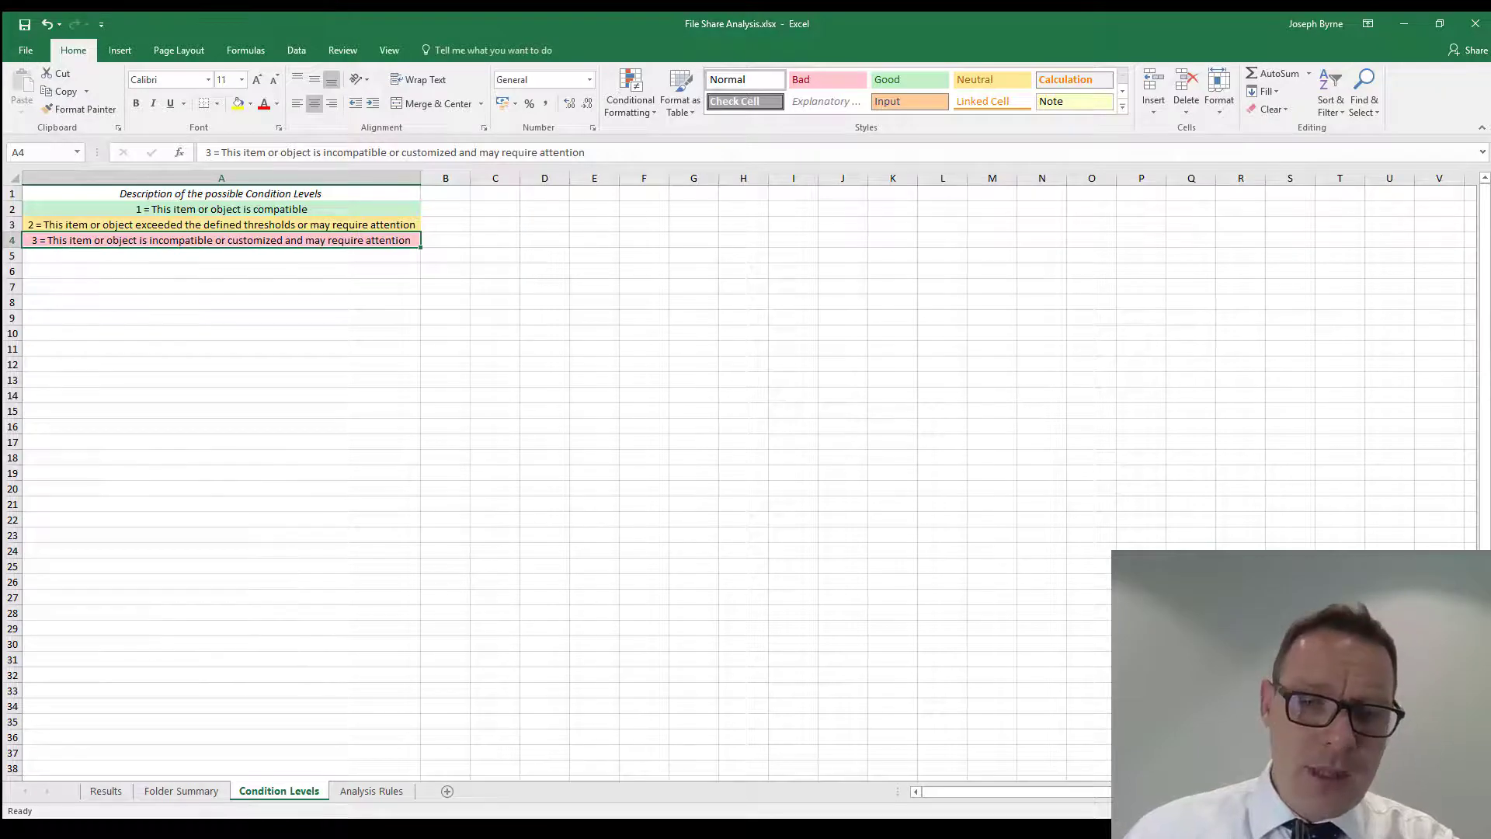
pyautogui.click(365, 798)
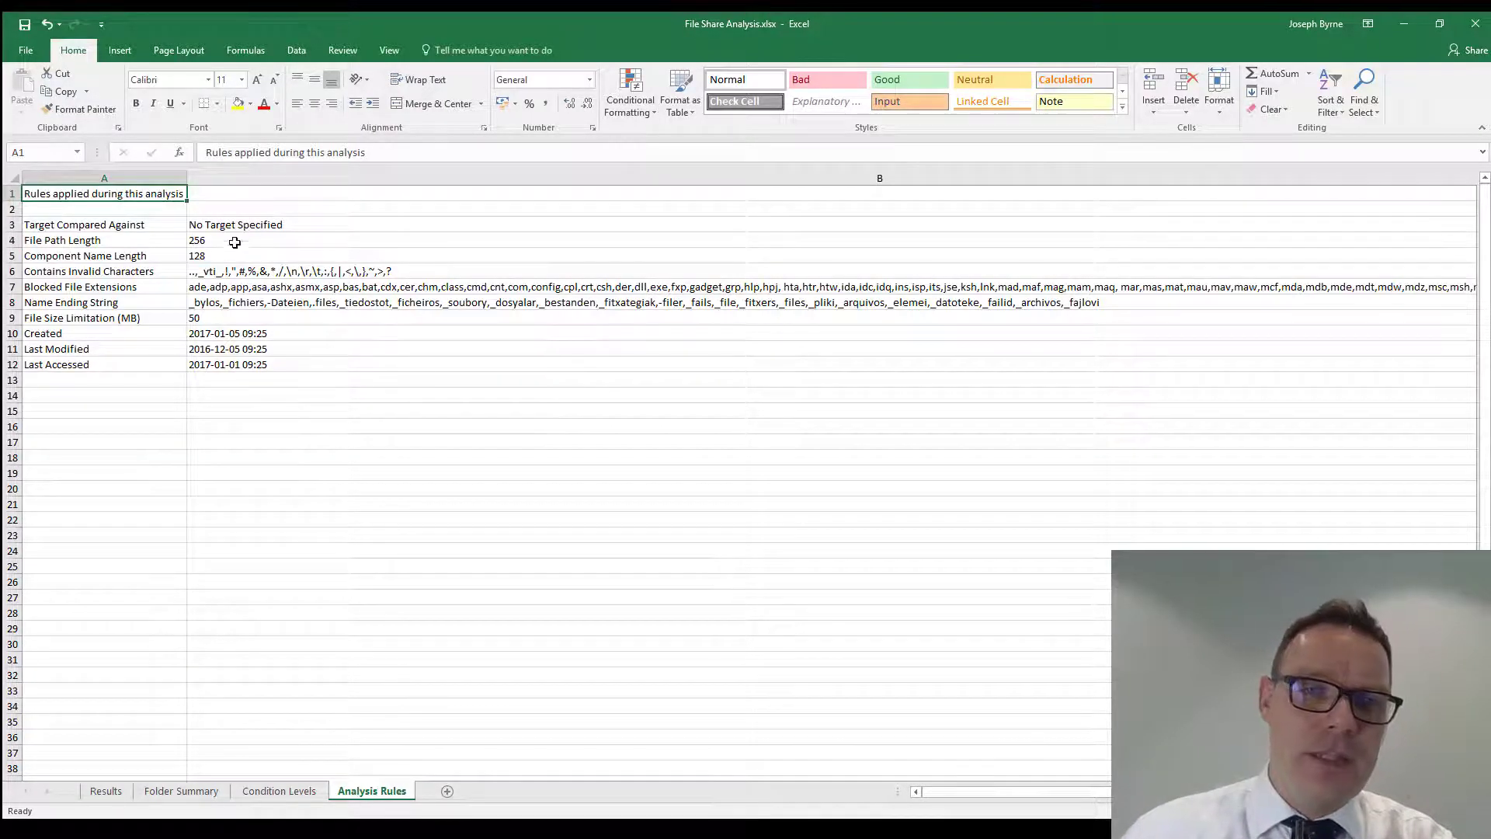
pyautogui.moveTo(248, 225); pyautogui.dragTo(255, 365)
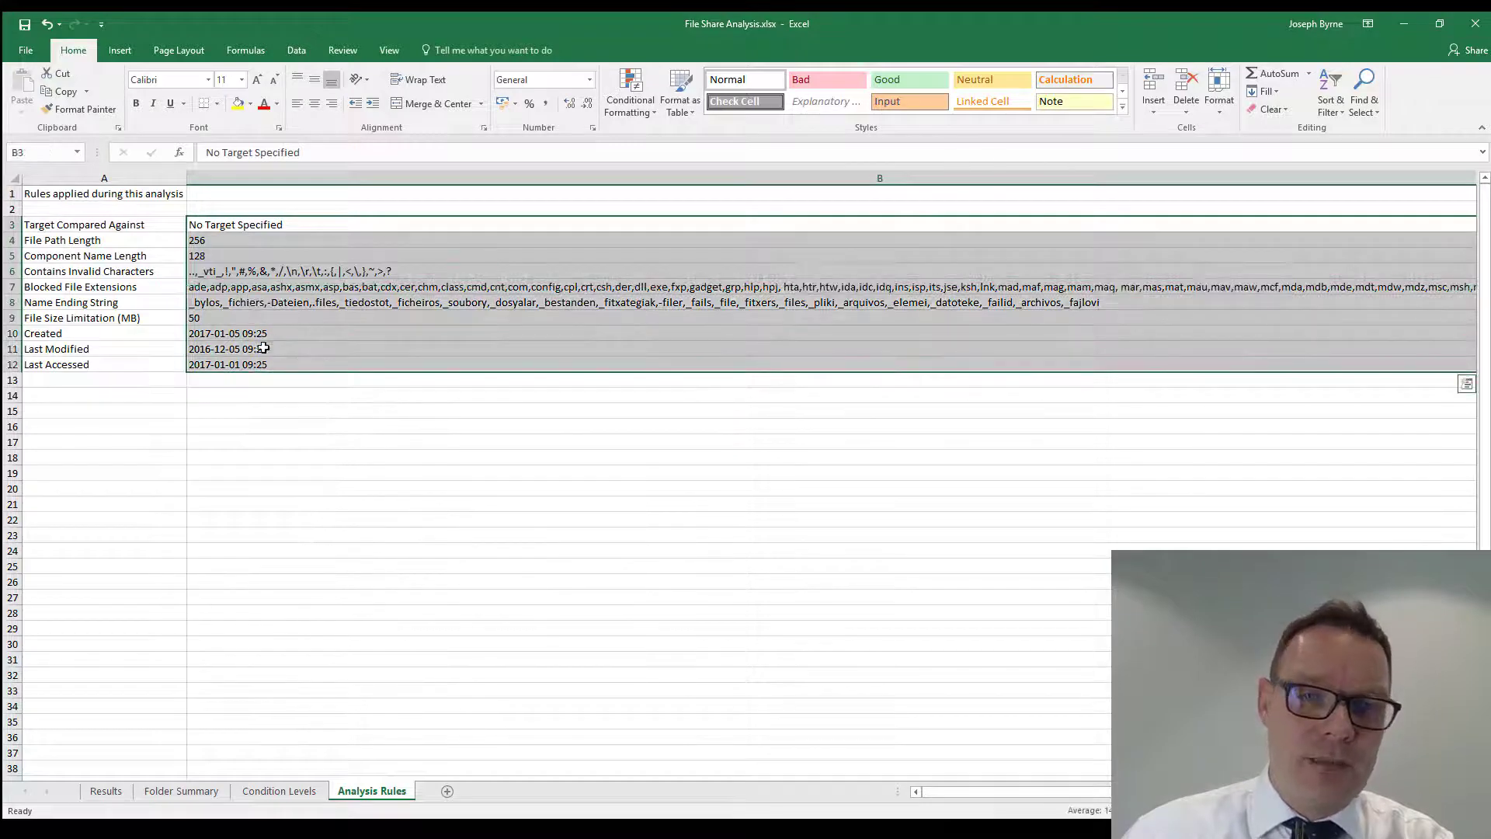
pyautogui.click(261, 348)
pyautogui.click(128, 318)
pyautogui.click(217, 317)
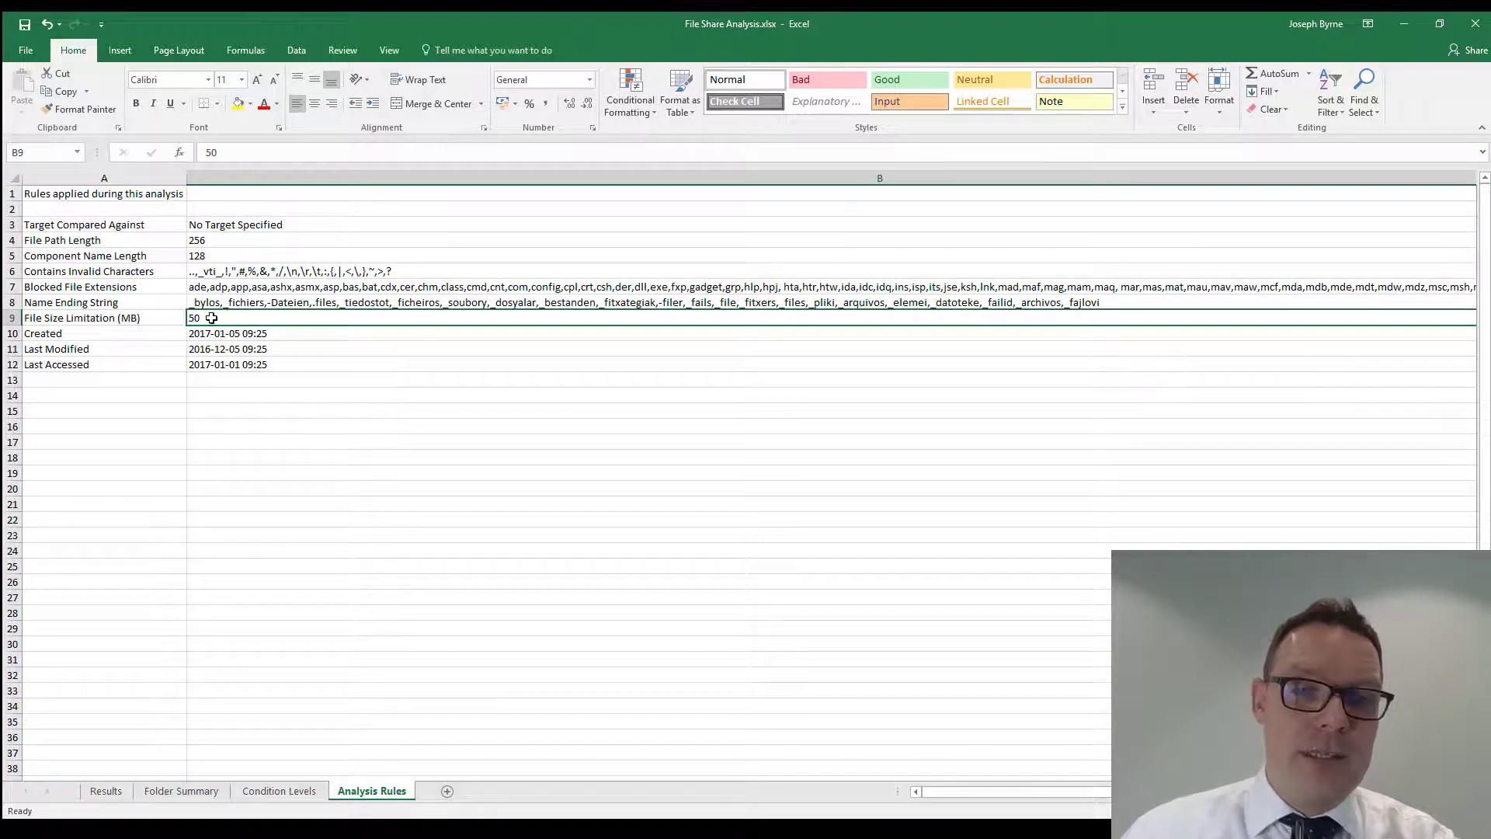
pyautogui.click(230, 333)
pyautogui.click(235, 349)
pyautogui.click(240, 365)
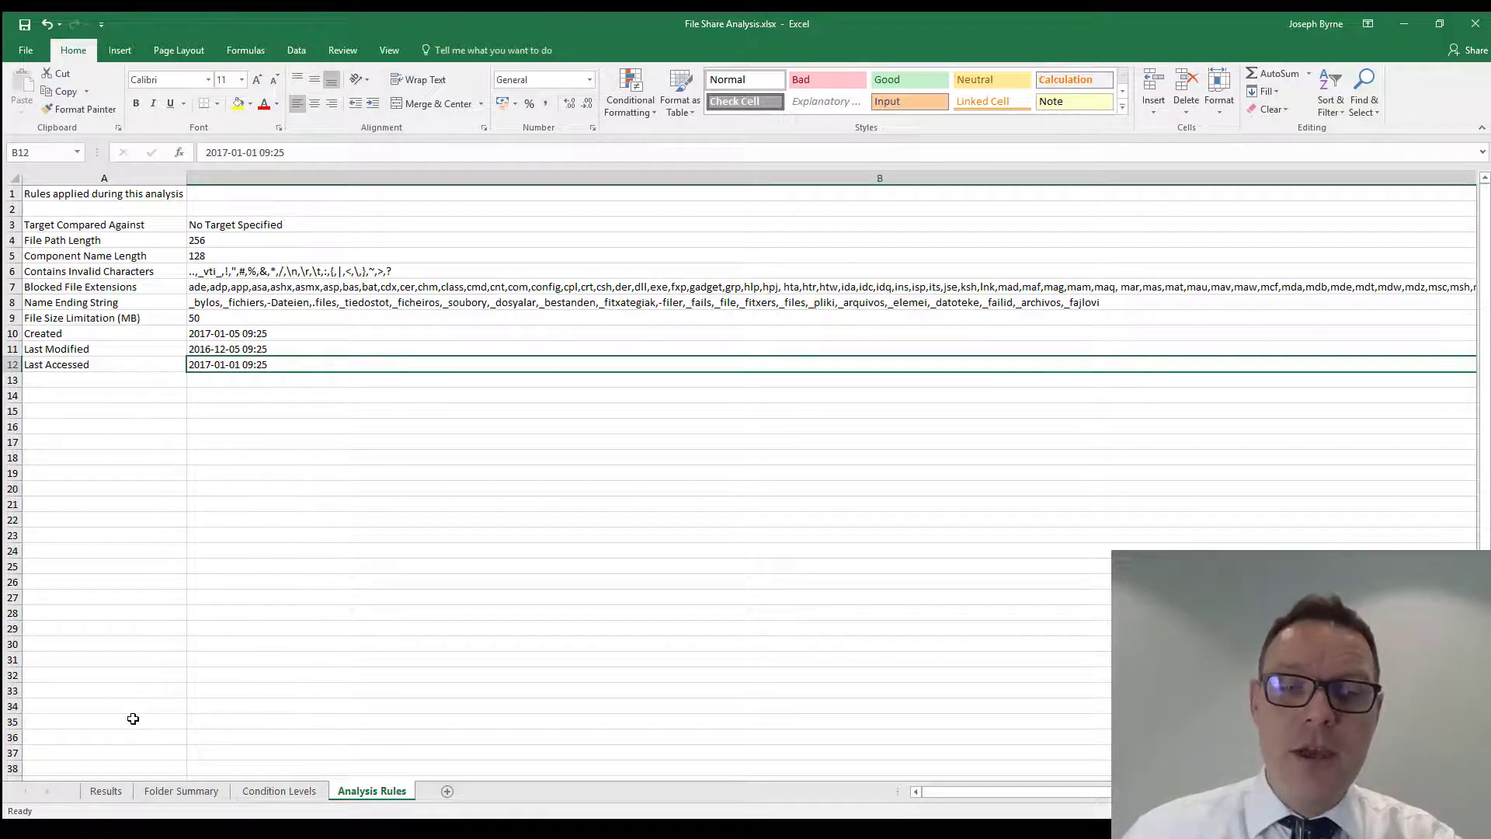
# - Examine the source items on the Results sheet and the condition level assigned to each
pyautogui.click(108, 793)
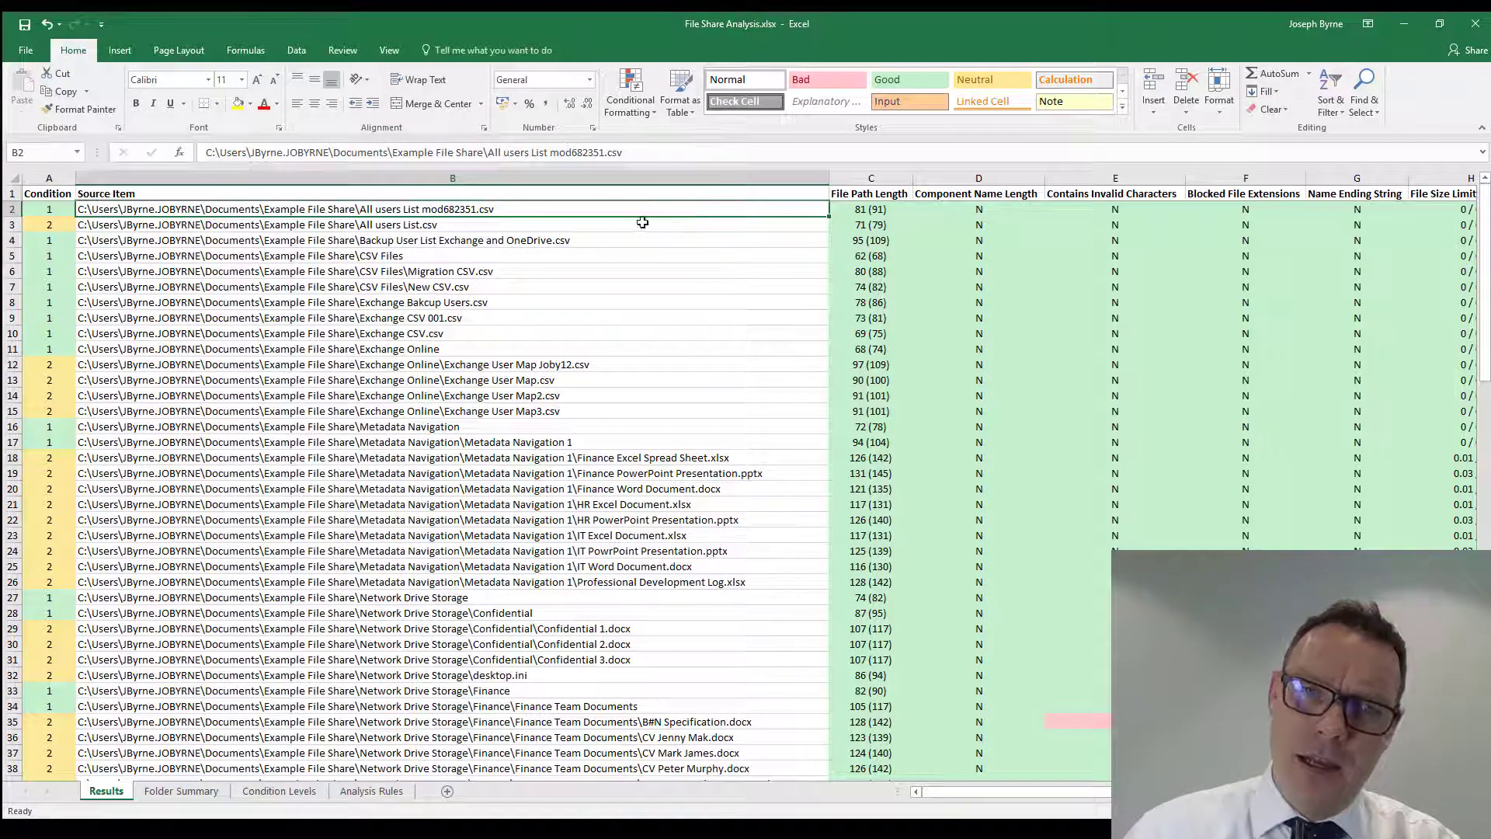
pyautogui.click(465, 238)
pyautogui.click(480, 288)
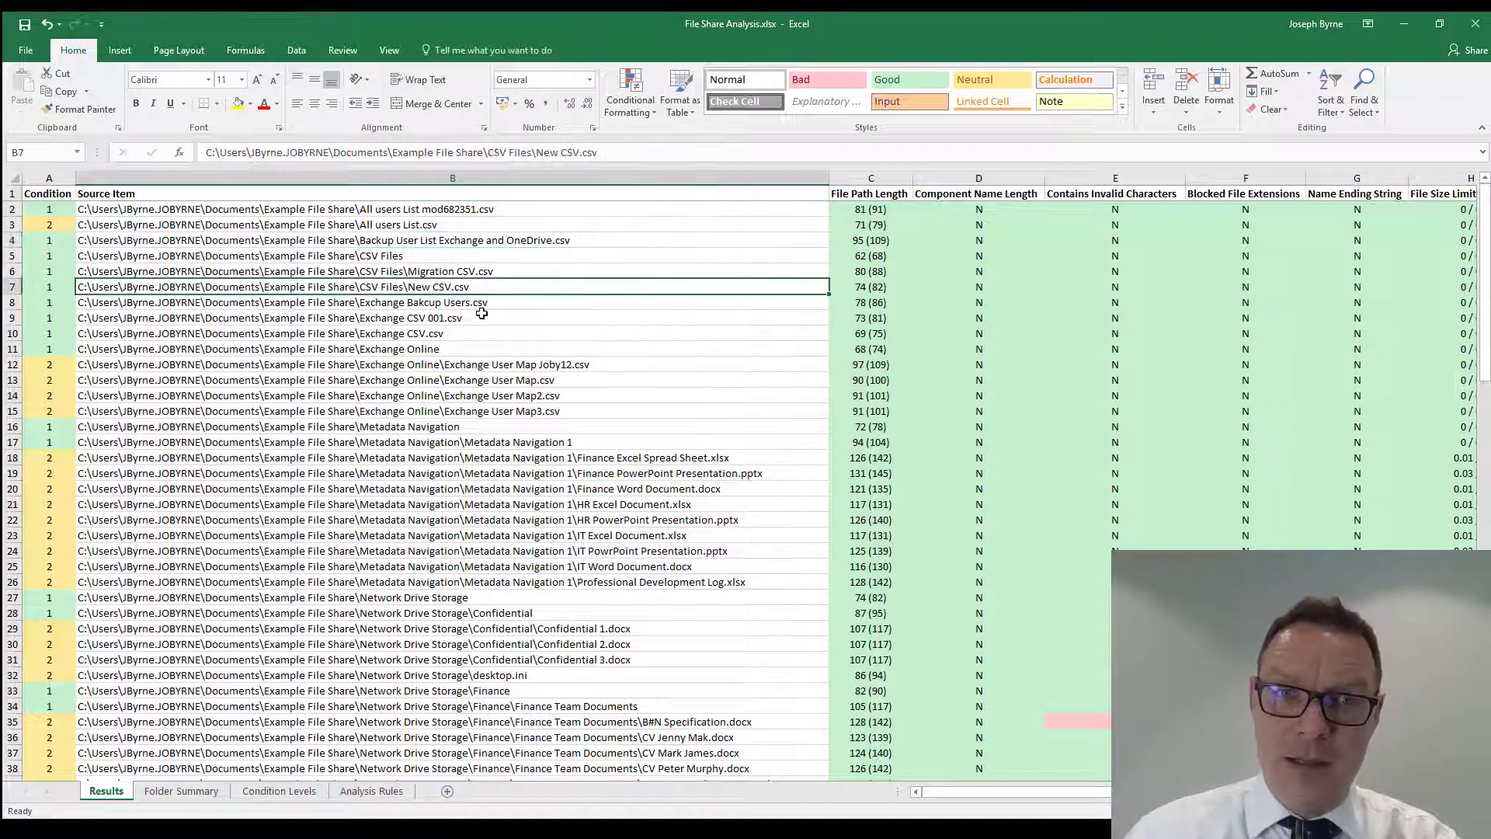
pyautogui.click(476, 352)
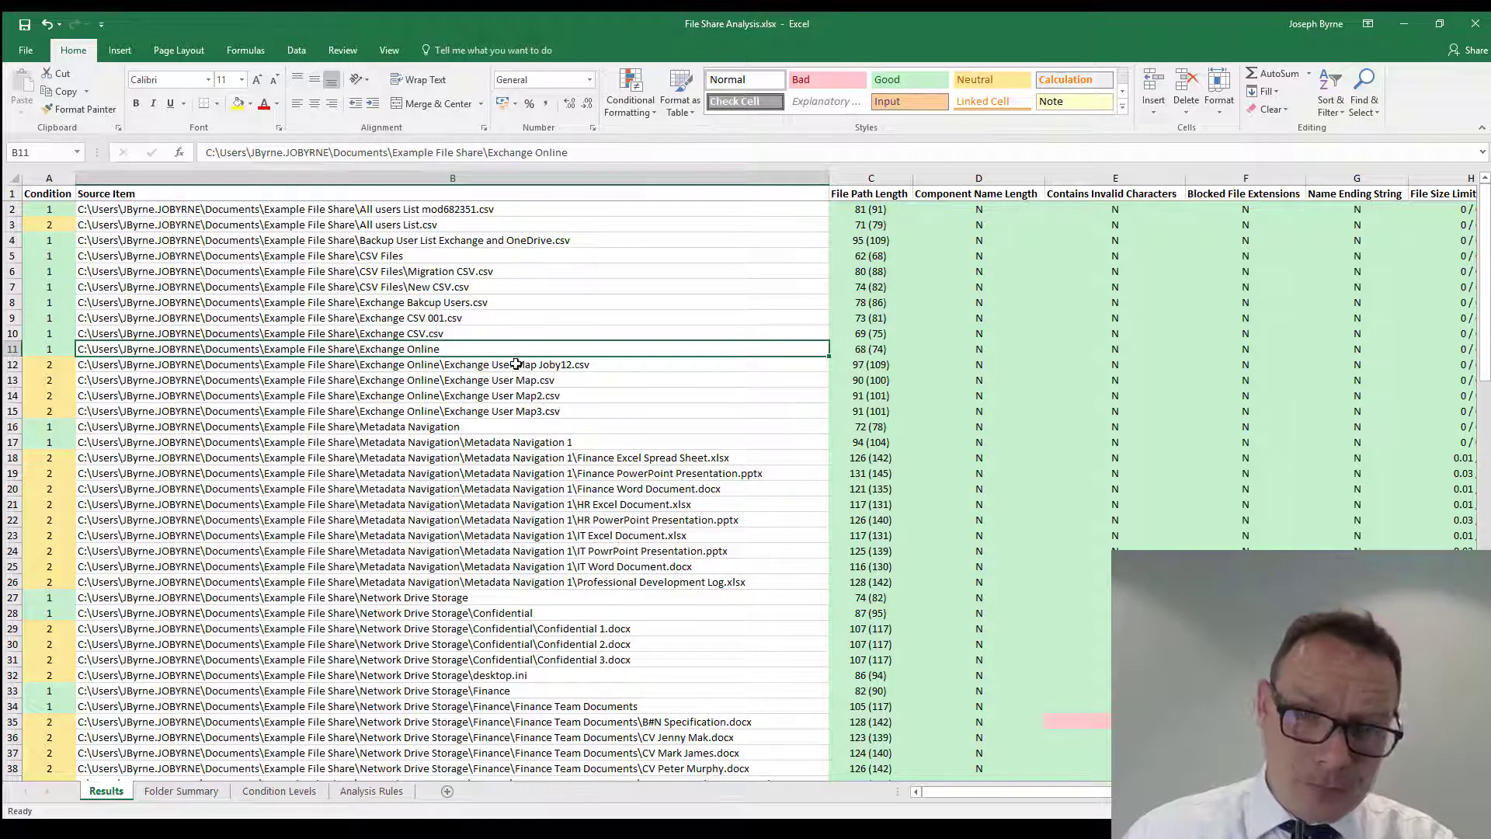
pyautogui.scroll(-1, 508, 443)
pyautogui.scroll(1, 530, 521)
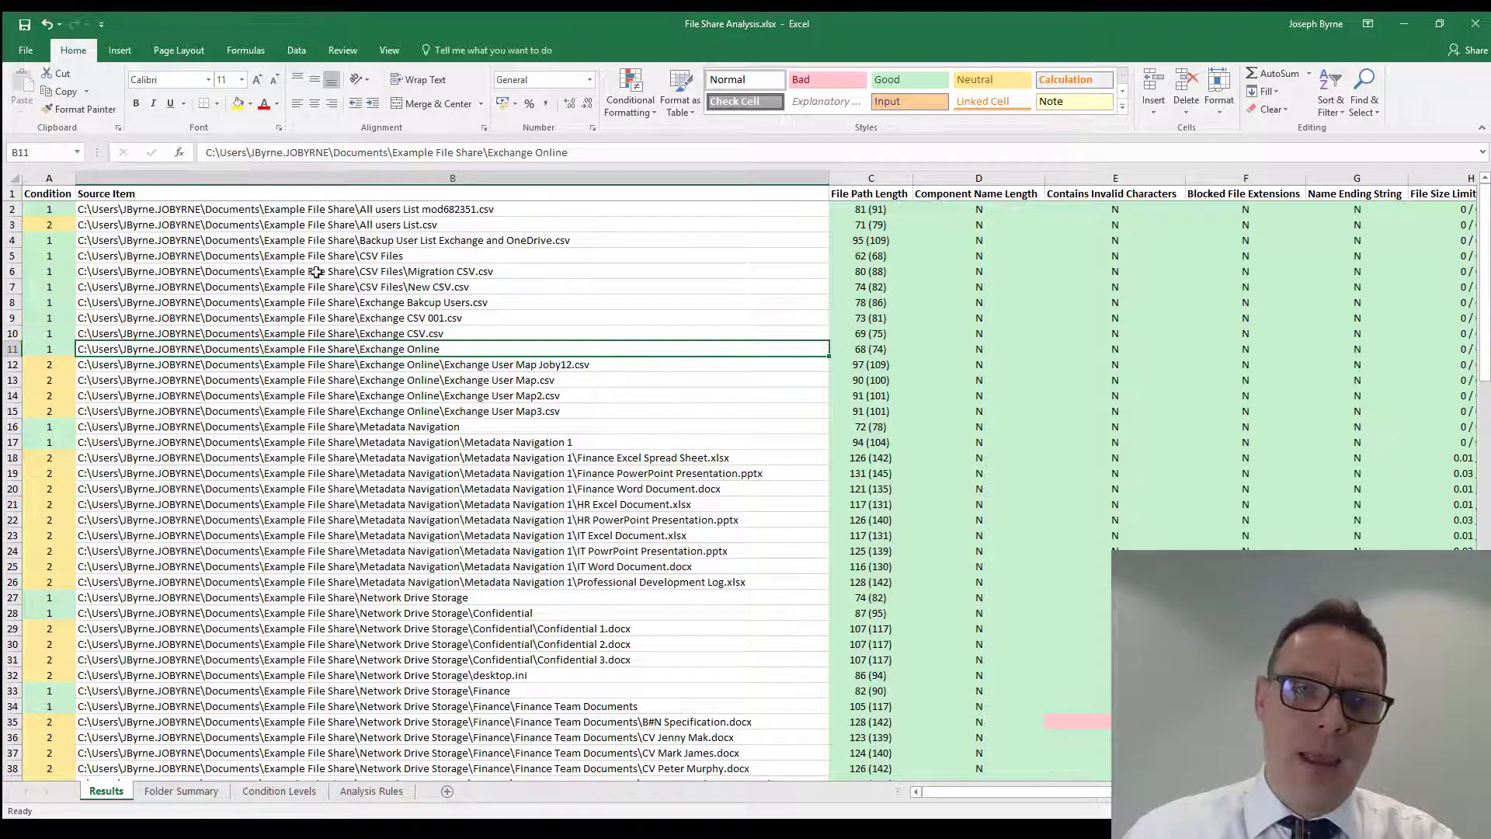
pyautogui.click(38, 206)
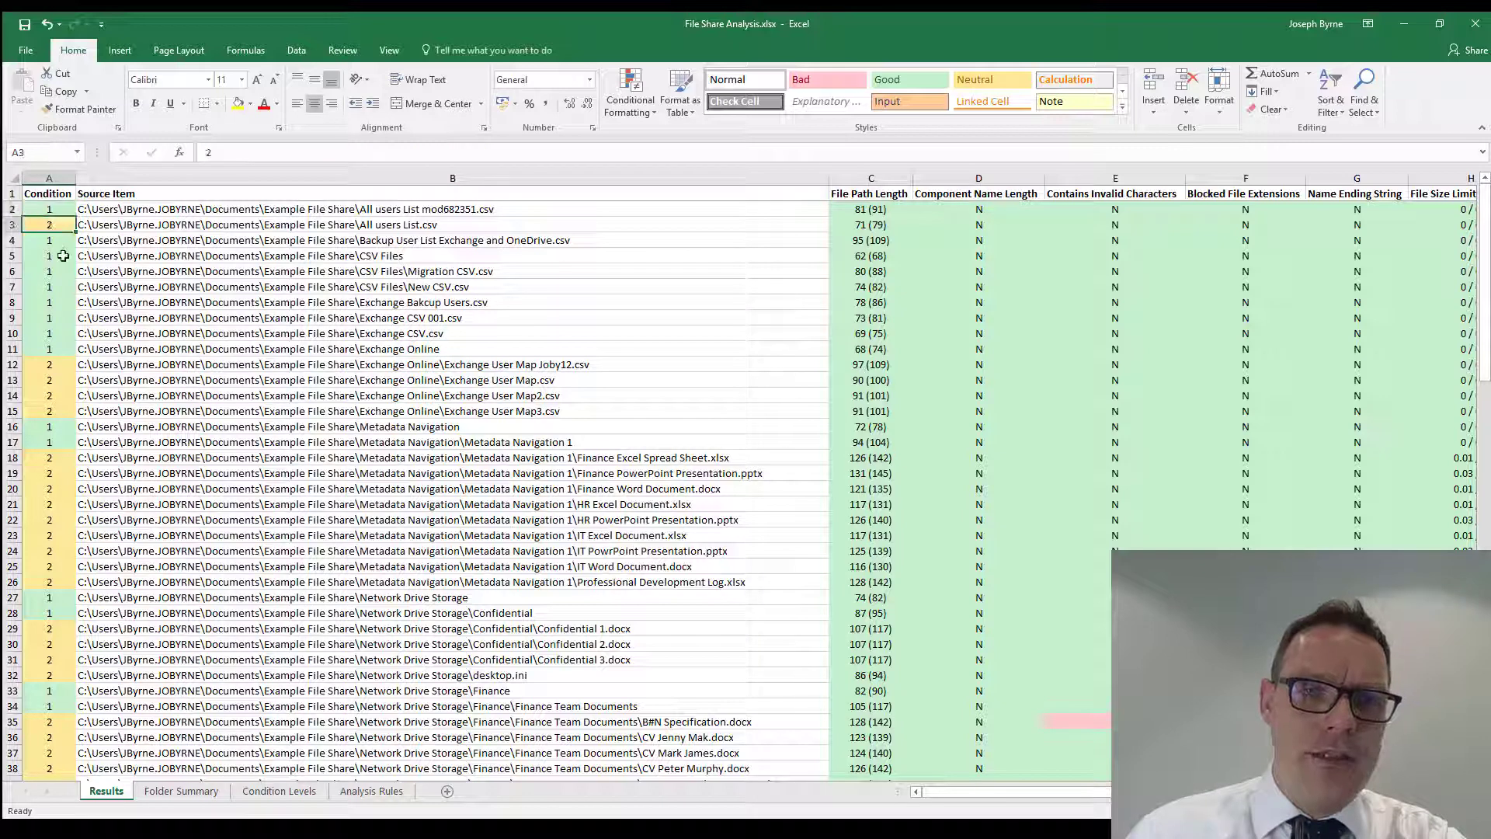
pyautogui.click(57, 362)
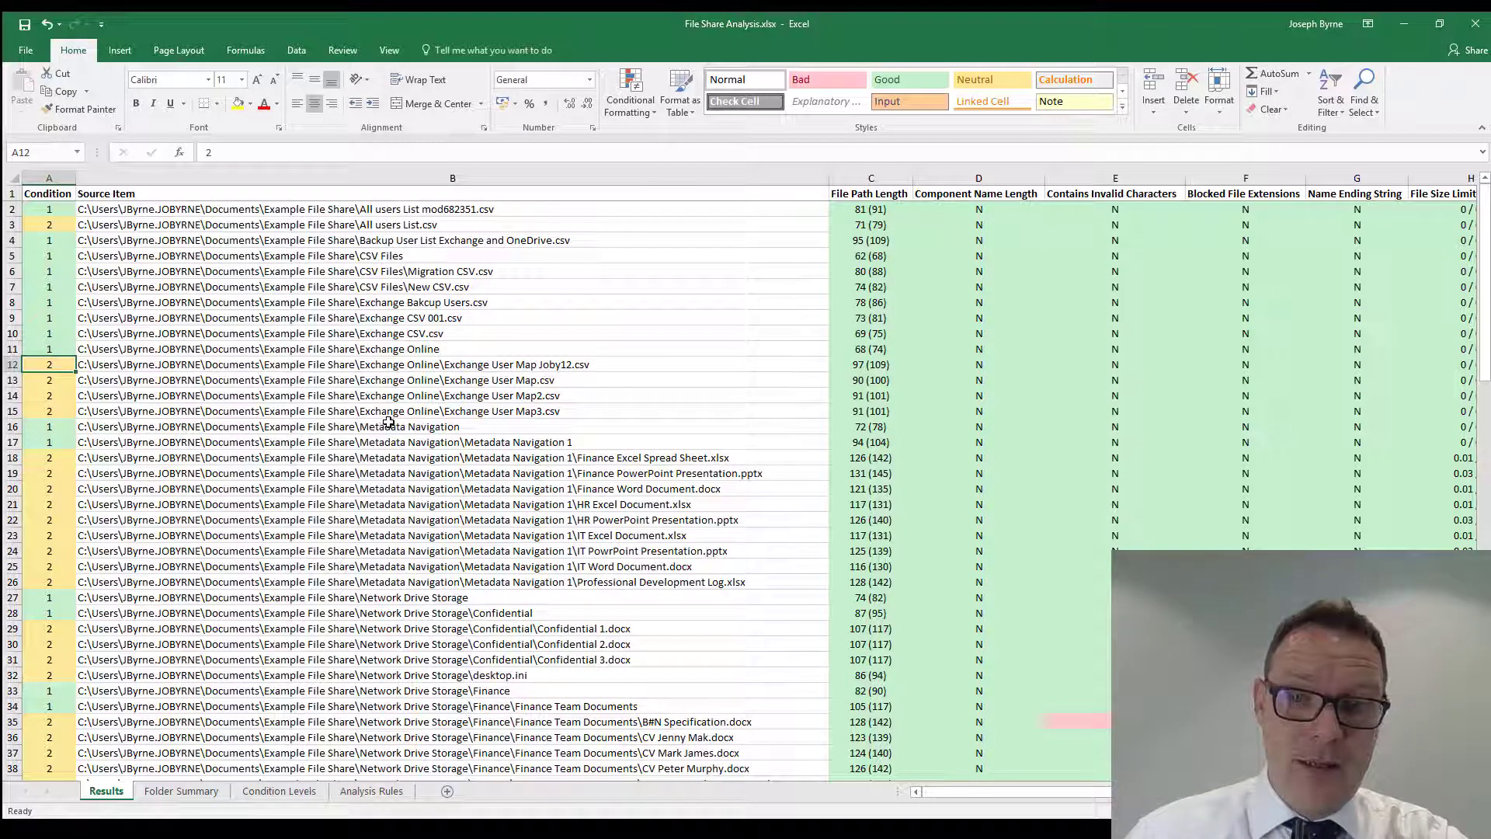
pyautogui.scroll(-15, 384, 416)
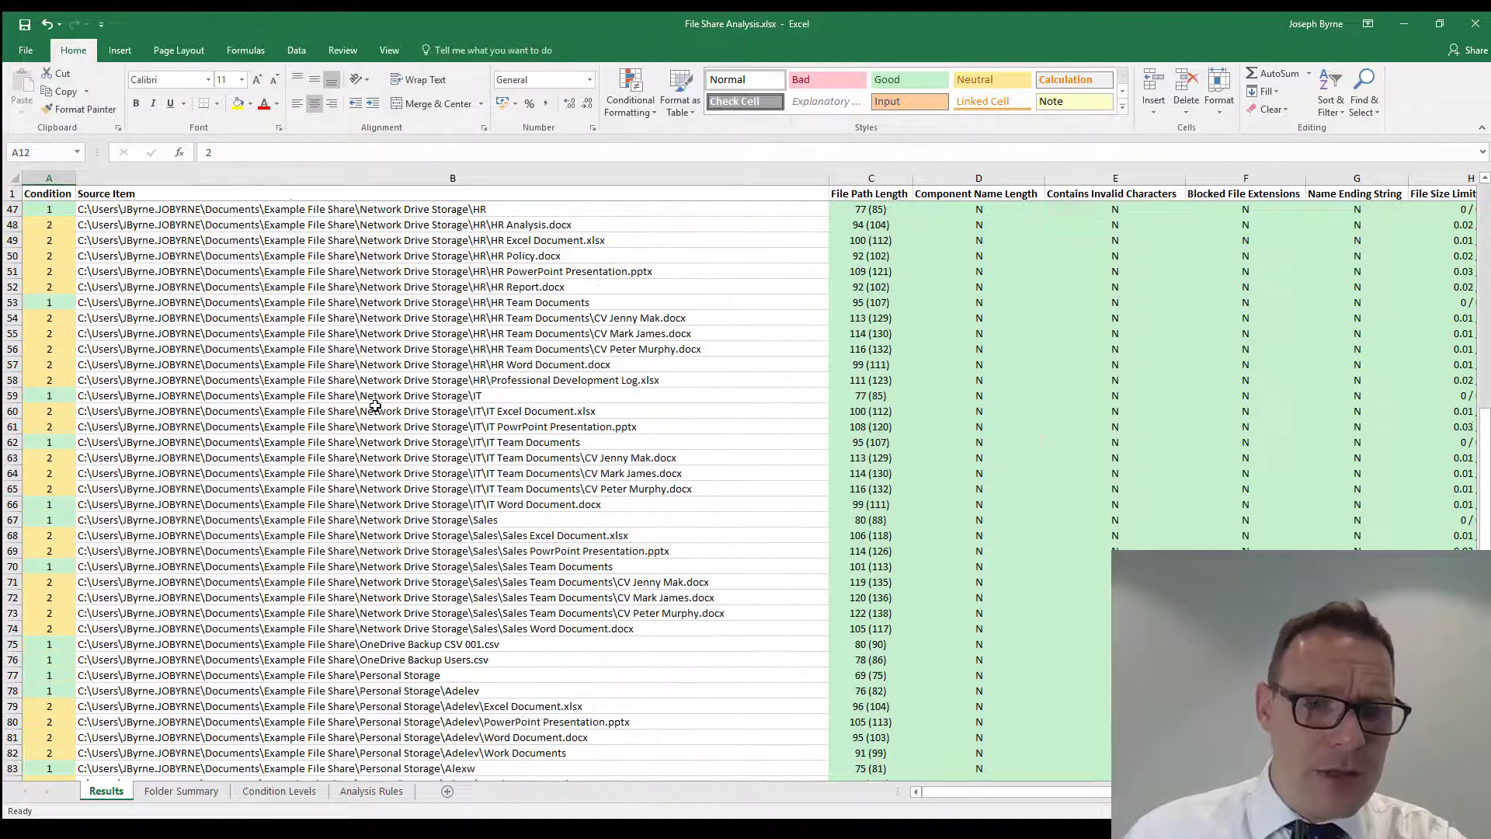
pyautogui.scroll(12, 375, 404)
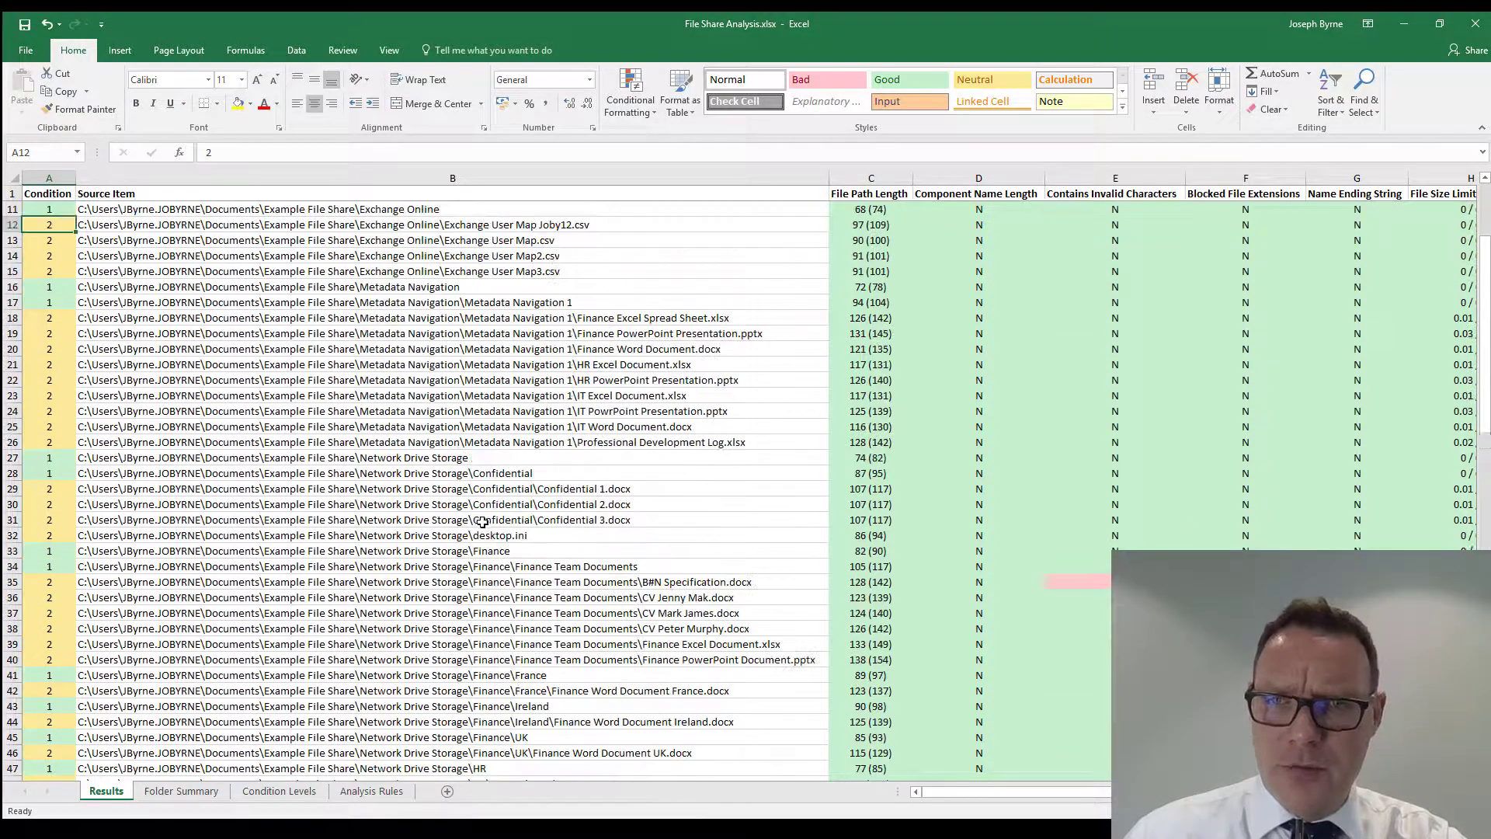
pyautogui.scroll(3, 482, 522)
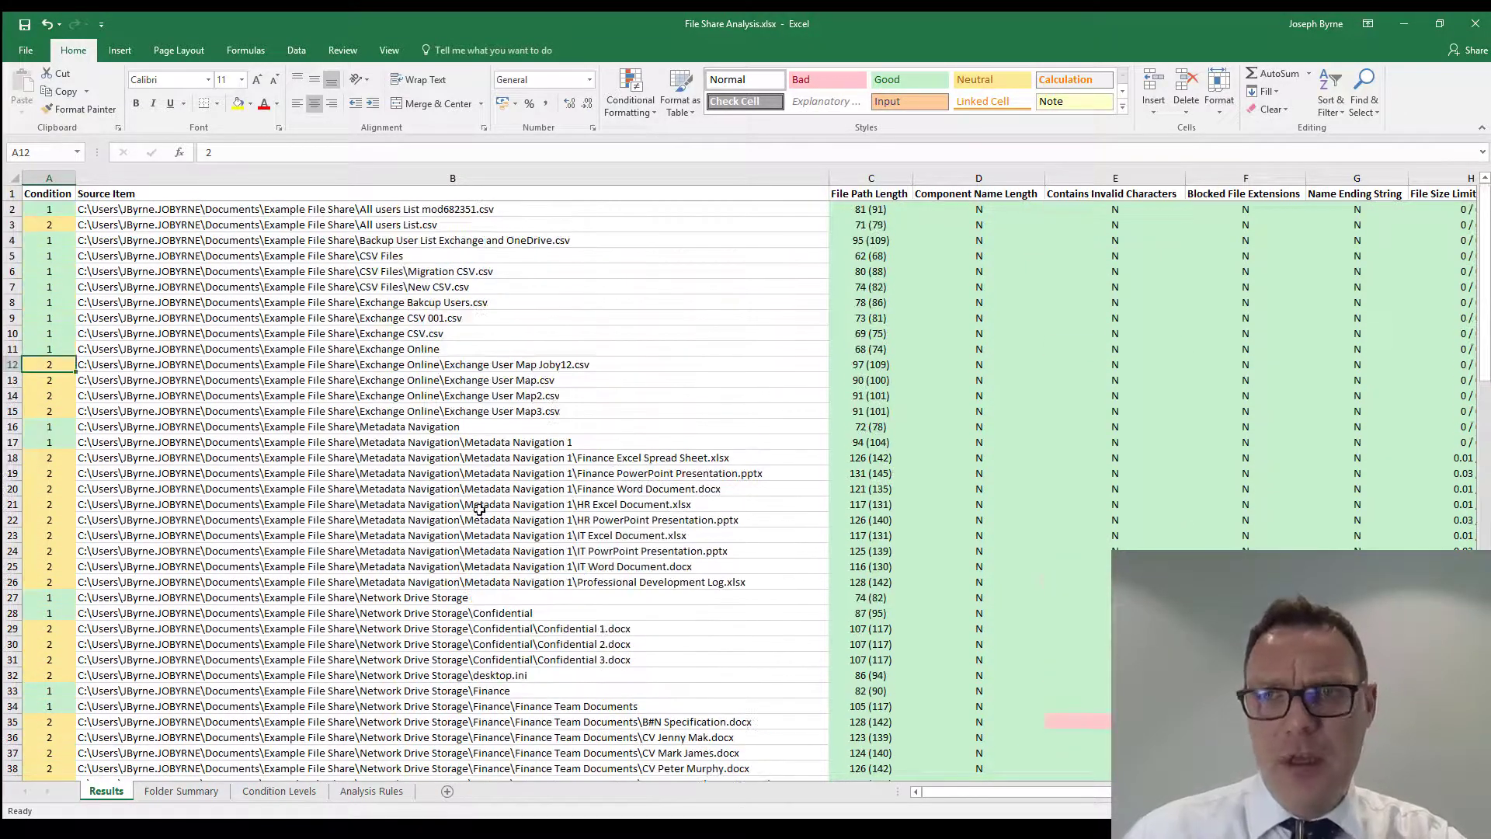
# - Add filters to the header row of the Results sheet and check the rule columns
pyautogui.click(11, 193)
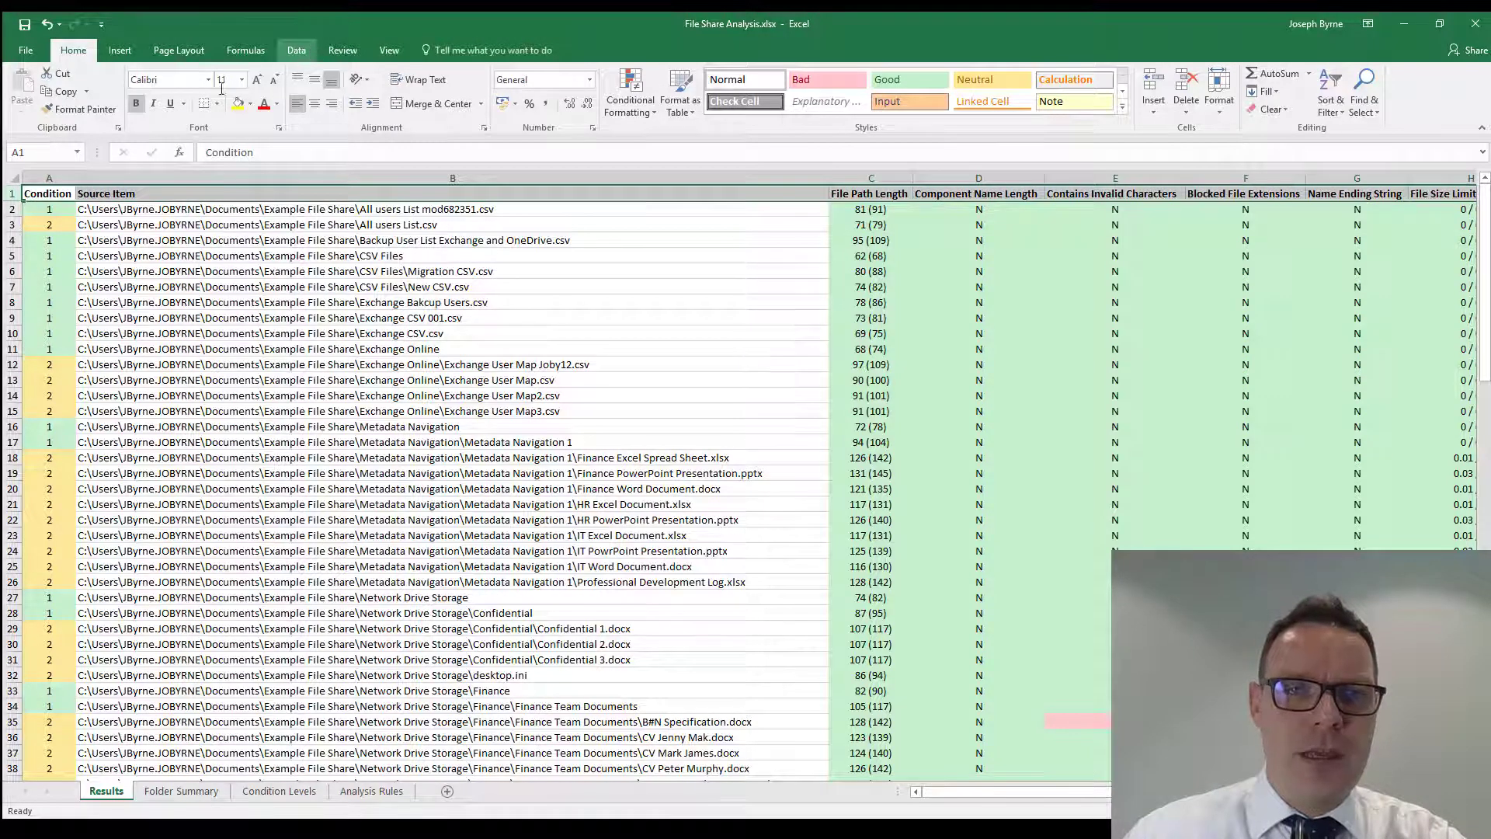
pyautogui.click(296, 50)
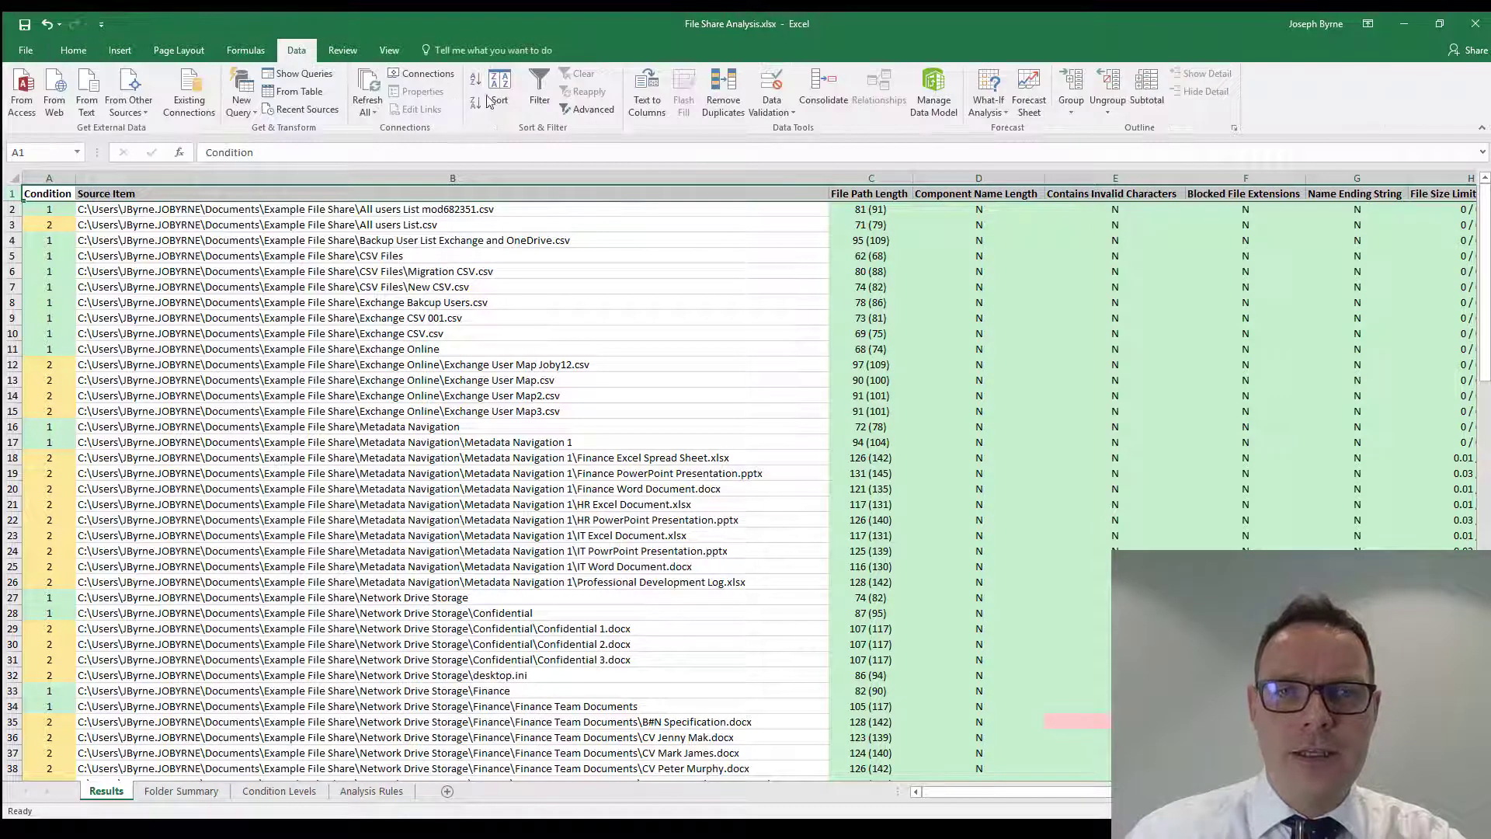
pyautogui.click(539, 90)
pyautogui.hscroll(2, 535, 427)
pyautogui.click(606, 367)
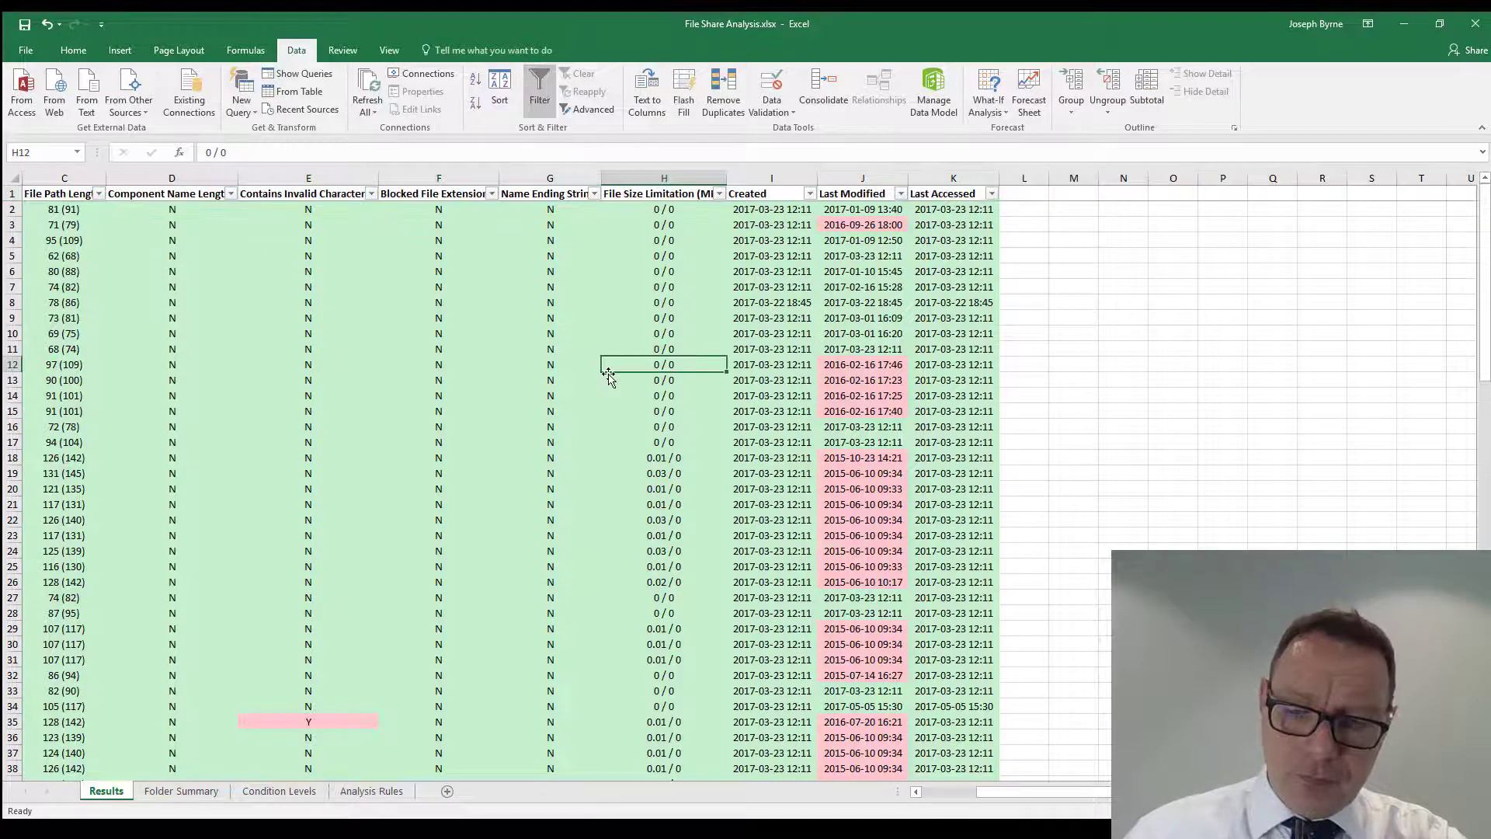
# - Filter the Condition column to show only the items with condition level 2
pyautogui.press('Left')
pyautogui.press('Left')
pyautogui.press('Left')
pyautogui.press('Left')
pyautogui.press('Left')
pyautogui.press('Left')
pyautogui.press('Left')
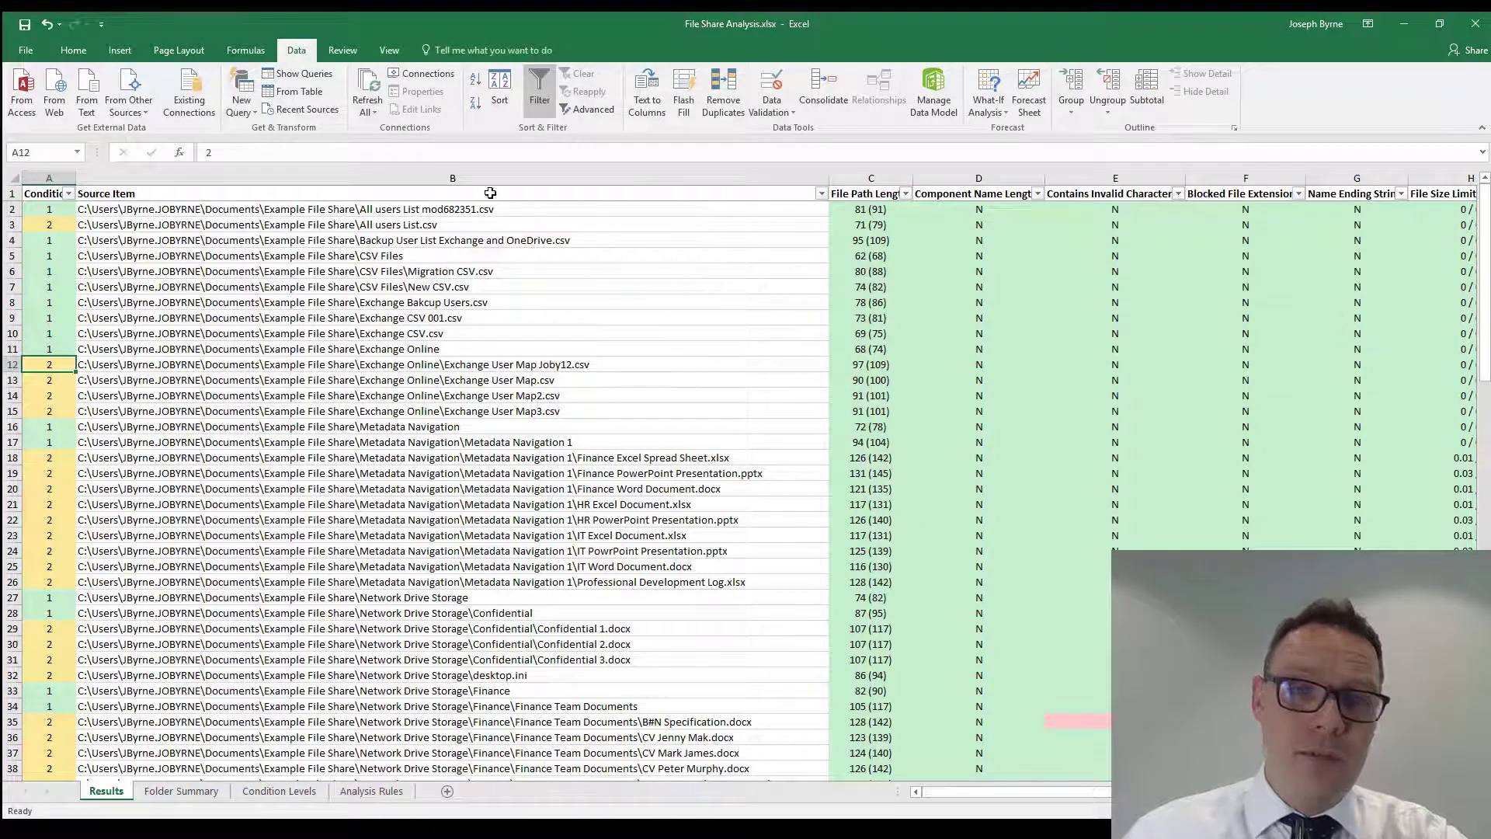
pyautogui.click(68, 193)
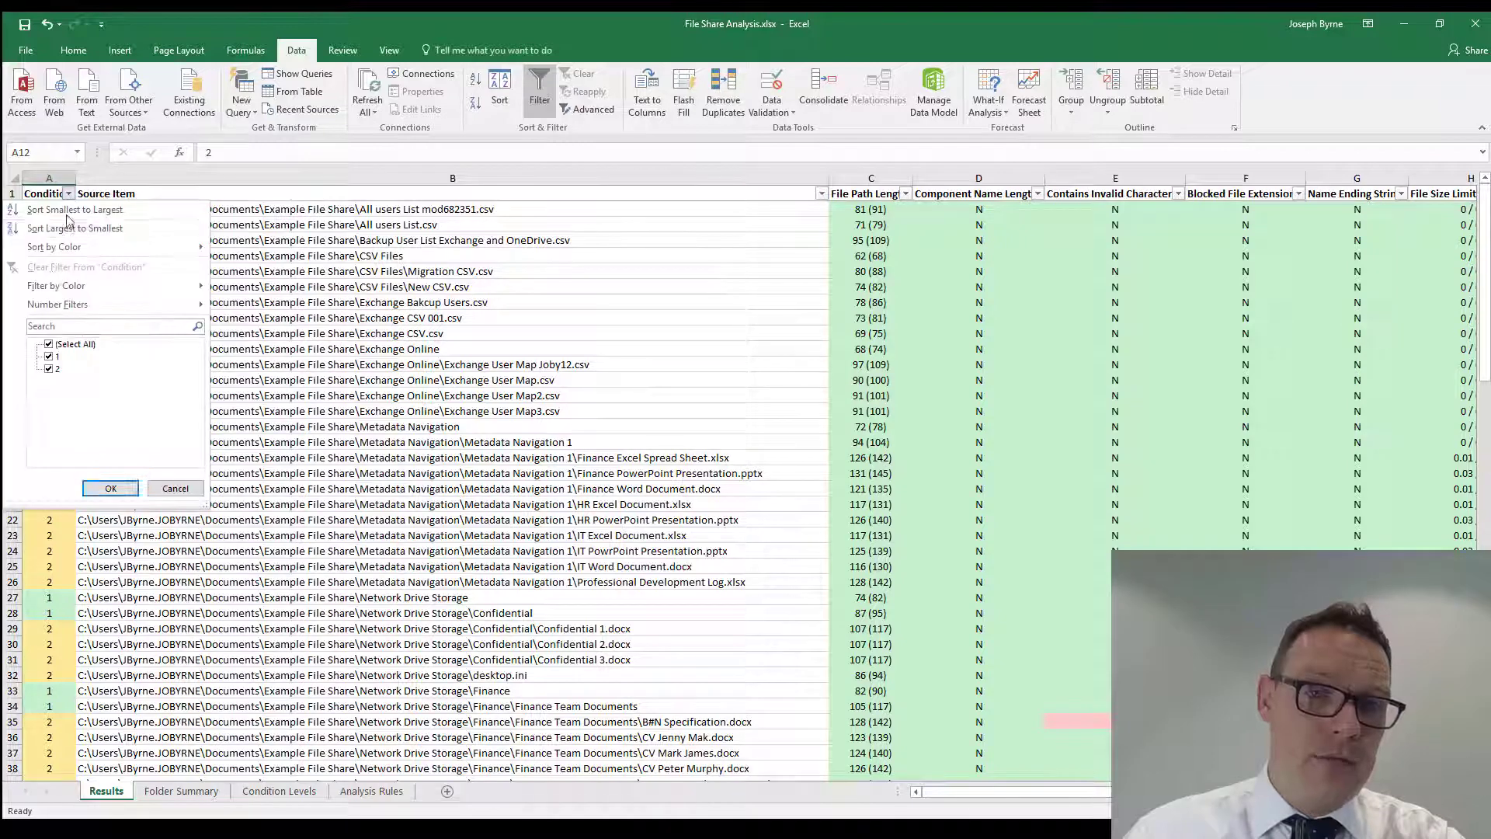
pyautogui.click(51, 345)
pyautogui.click(49, 368)
pyautogui.click(103, 488)
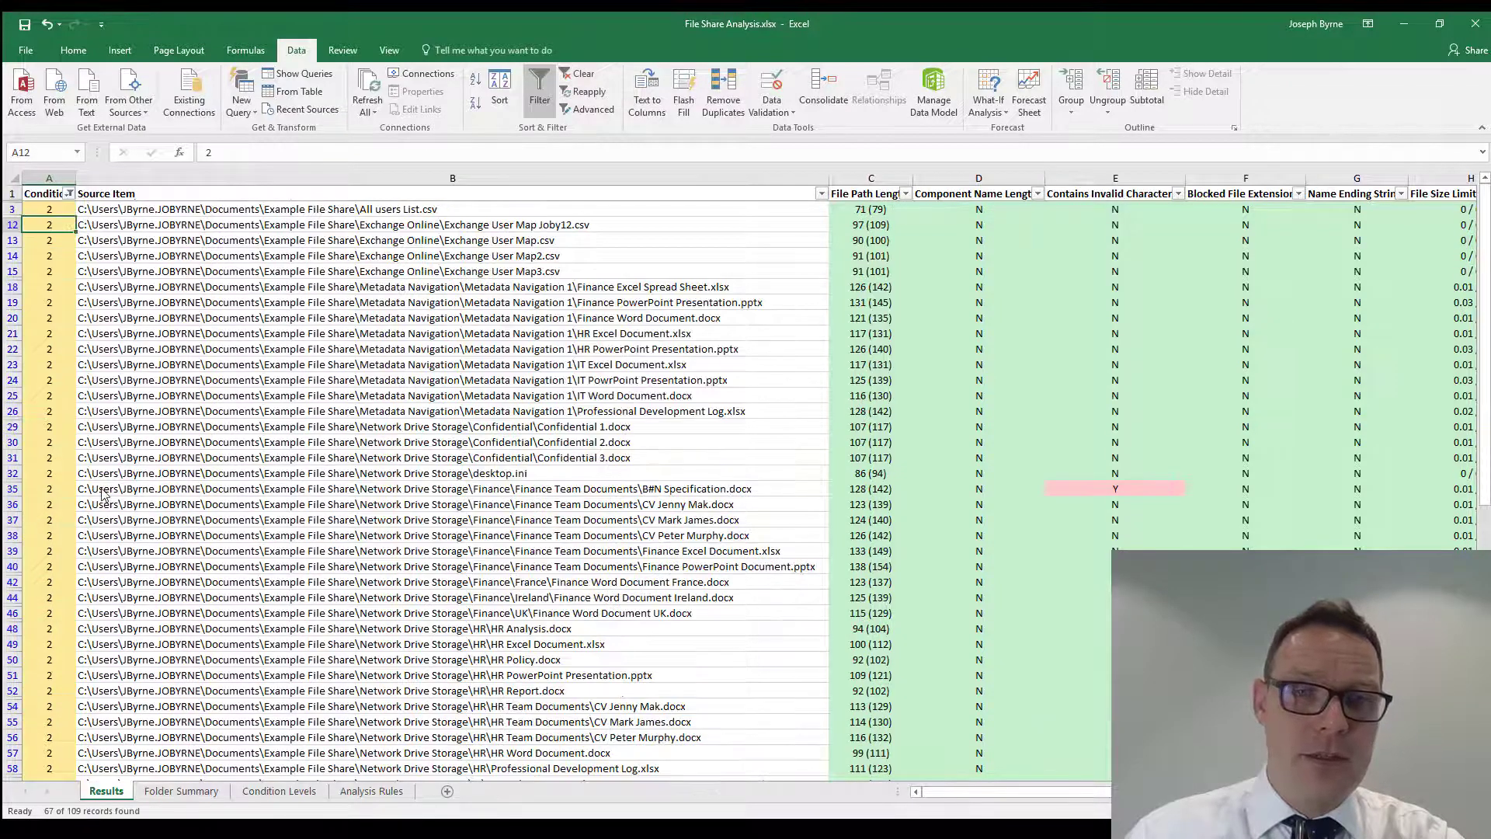
# - Examine the analysis columns of All users List.csv, the first item in the filtered results
pyautogui.click(219, 224)
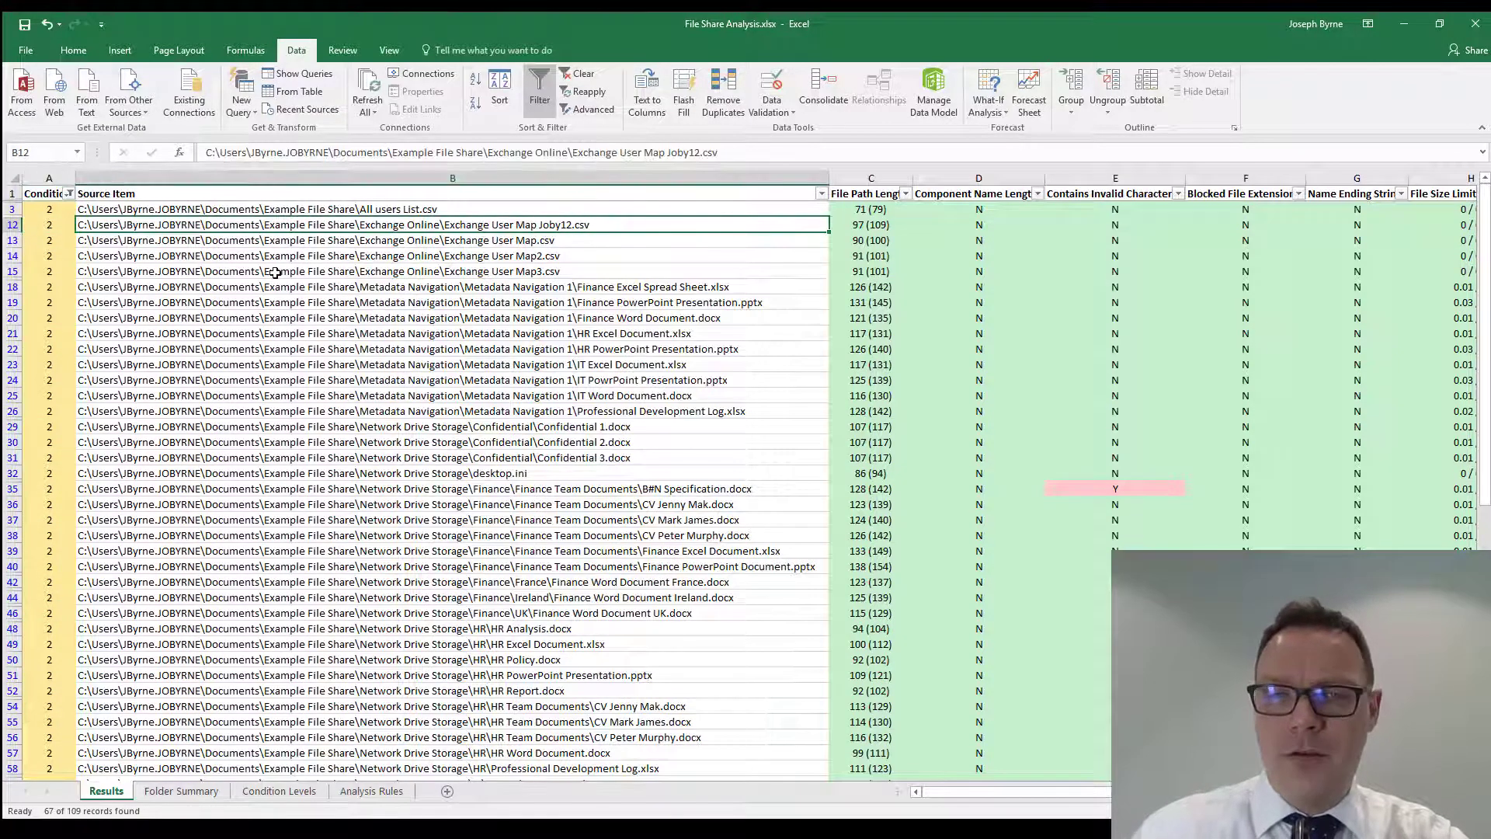
pyautogui.press('Up')
pyautogui.press('Right')
pyautogui.press('Right')
pyautogui.press('Right')
pyautogui.press('Right')
pyautogui.press('Right')
pyautogui.press('Right')
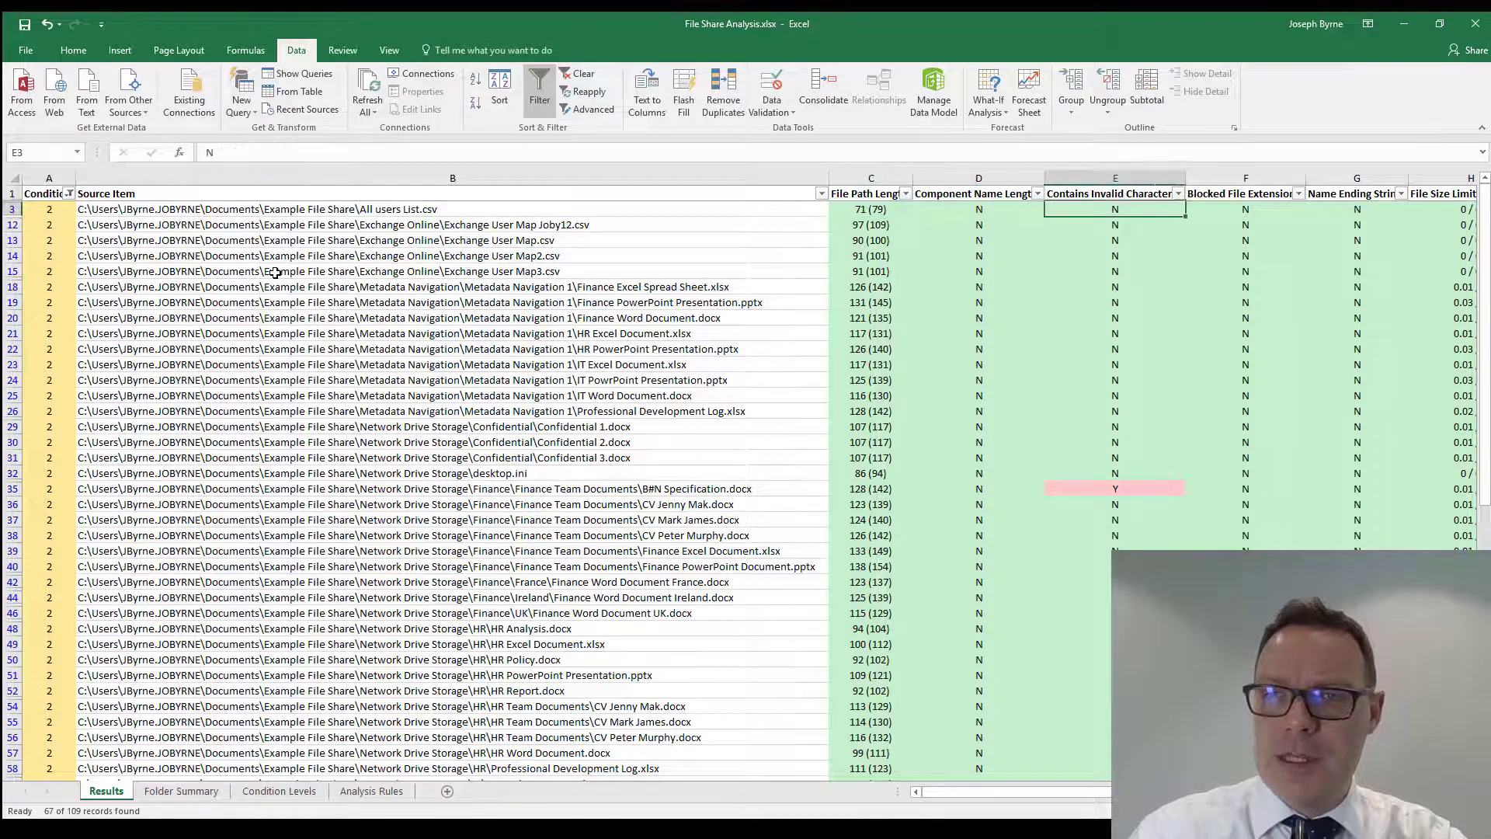
pyautogui.press('Left')
pyautogui.press('Left')
pyautogui.press('Left')
pyautogui.press('Left')
pyautogui.press('Left')
pyautogui.press('Left')
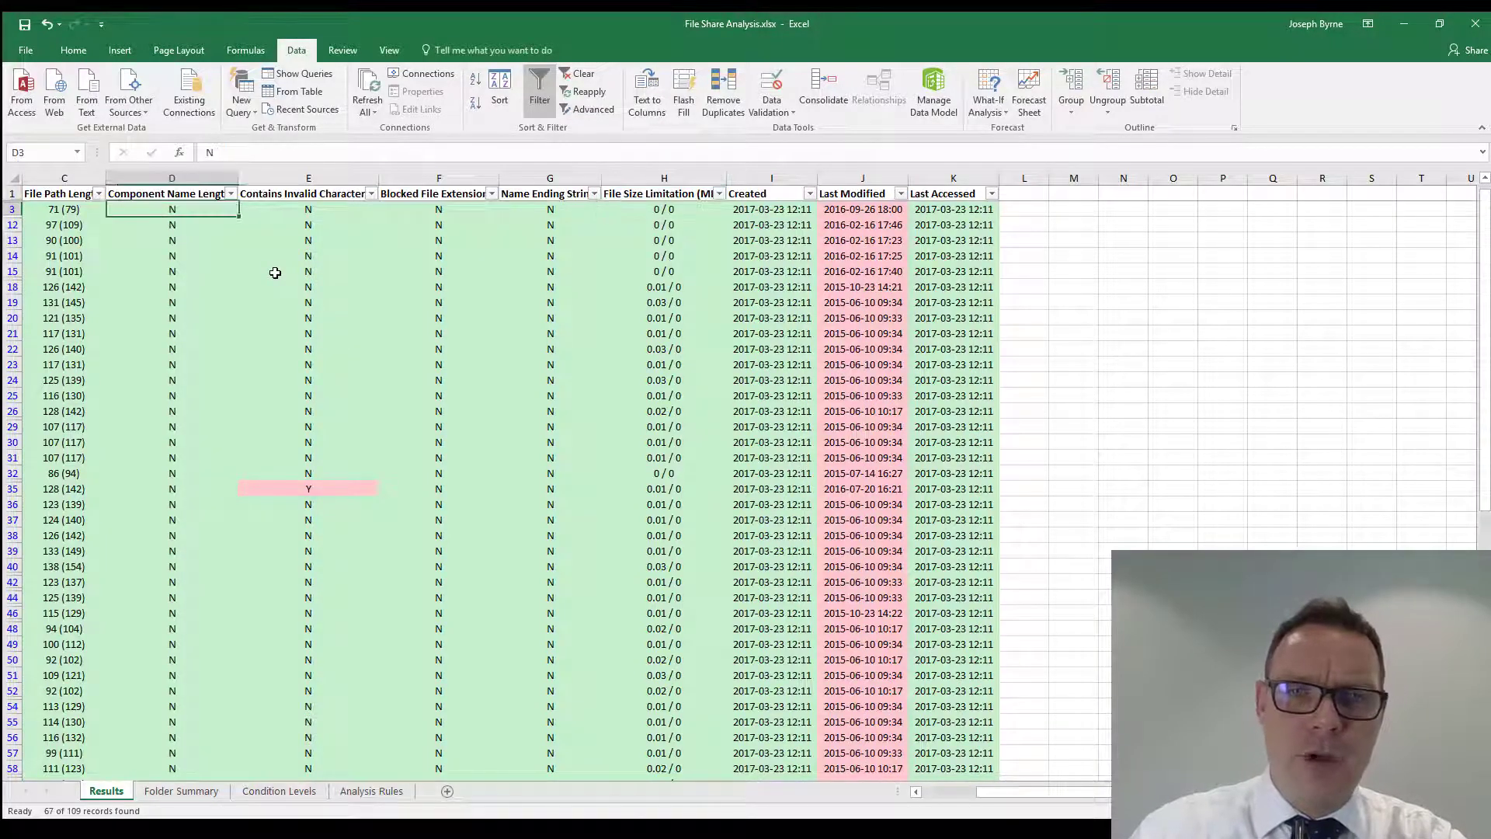
pyautogui.press('Right')
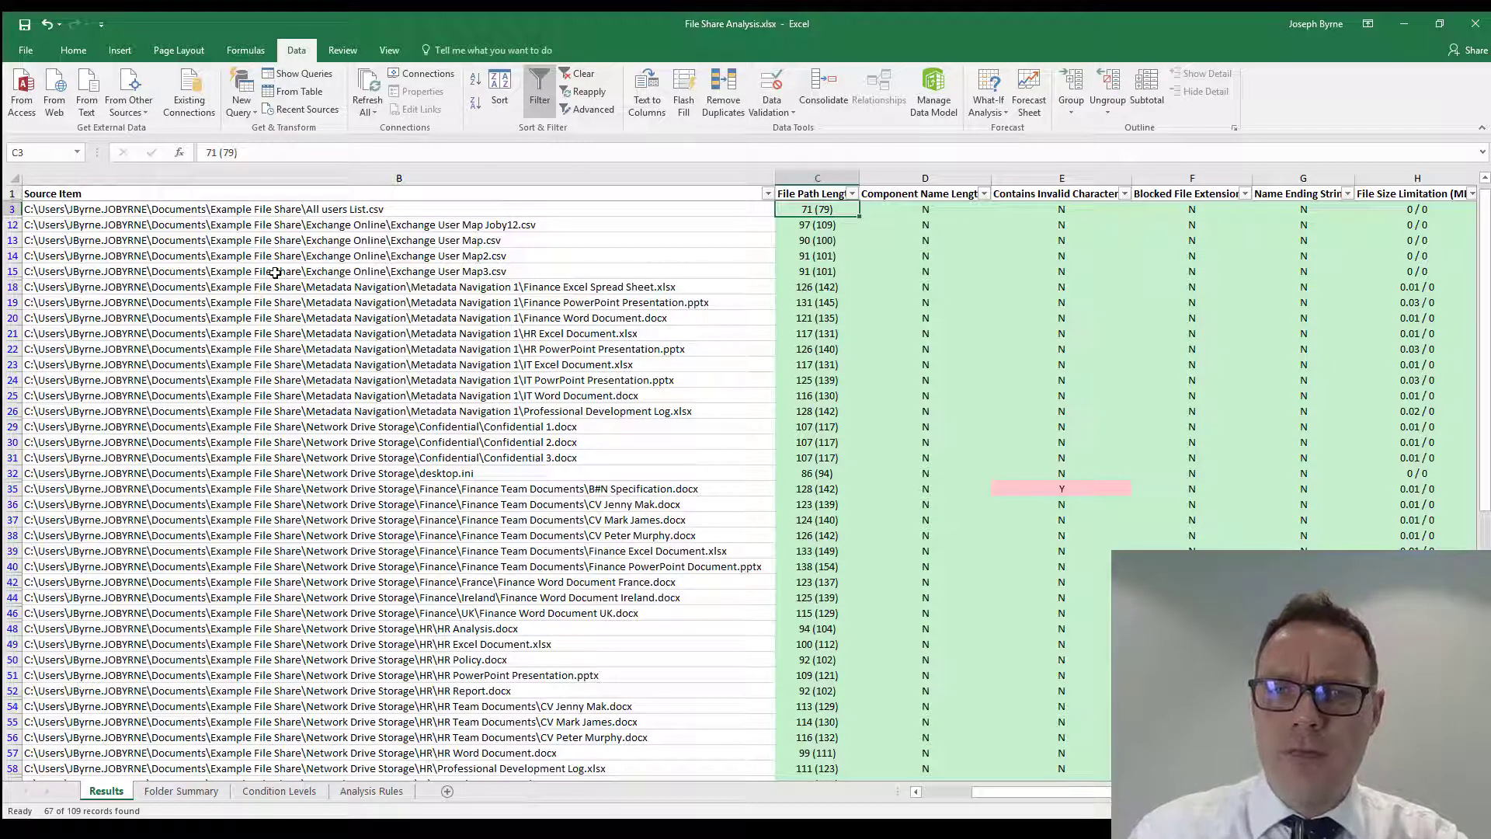
# - Go through the rule column headings as far as Created, then examine the Last Modified date of All users List.csv
pyautogui.press('Up')
pyautogui.press('Right')
pyautogui.press('Right')
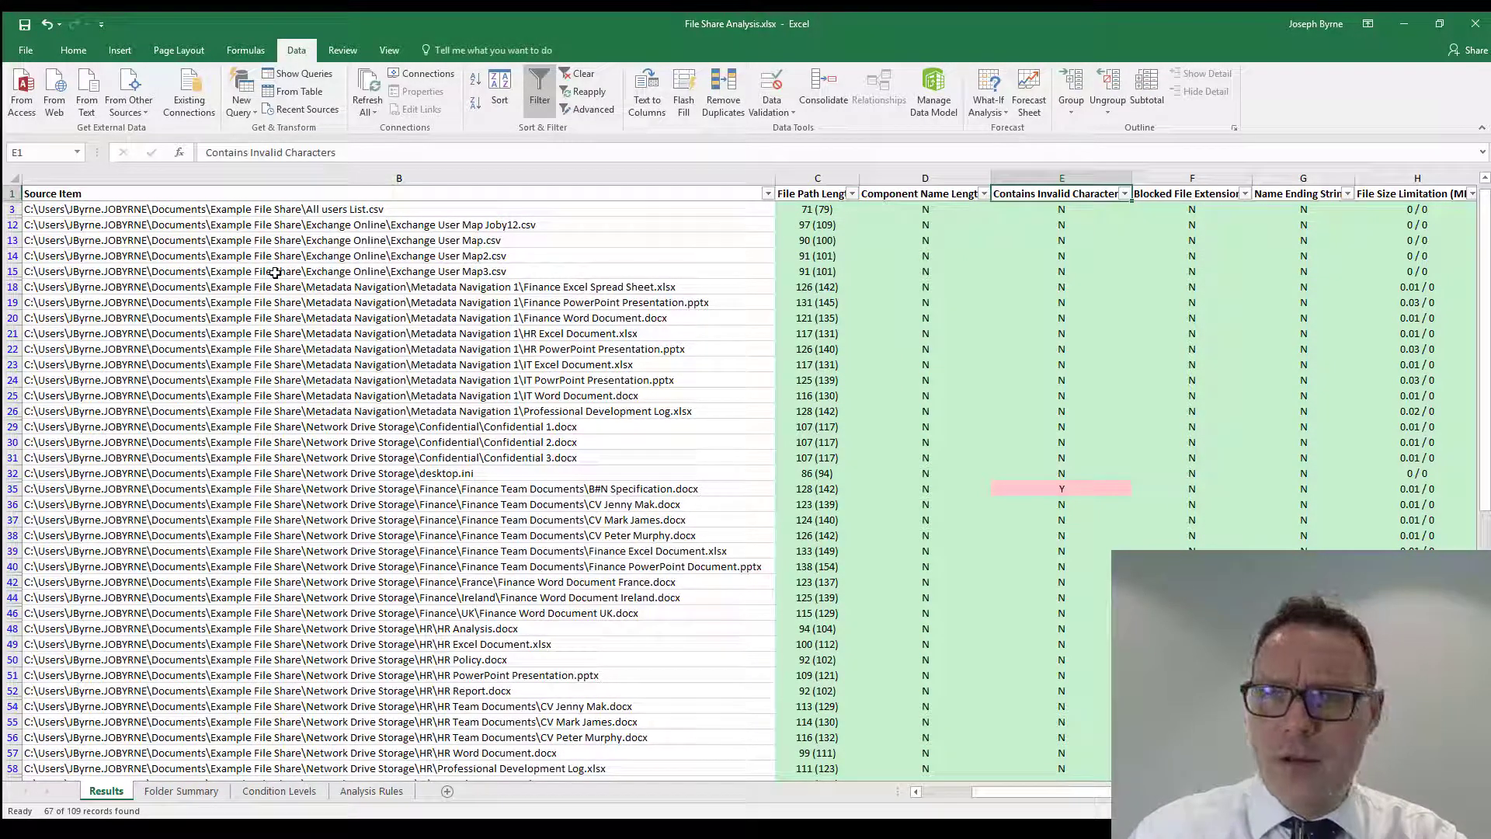
pyautogui.press('Right')
pyautogui.press('Right')
pyautogui.press('Right')
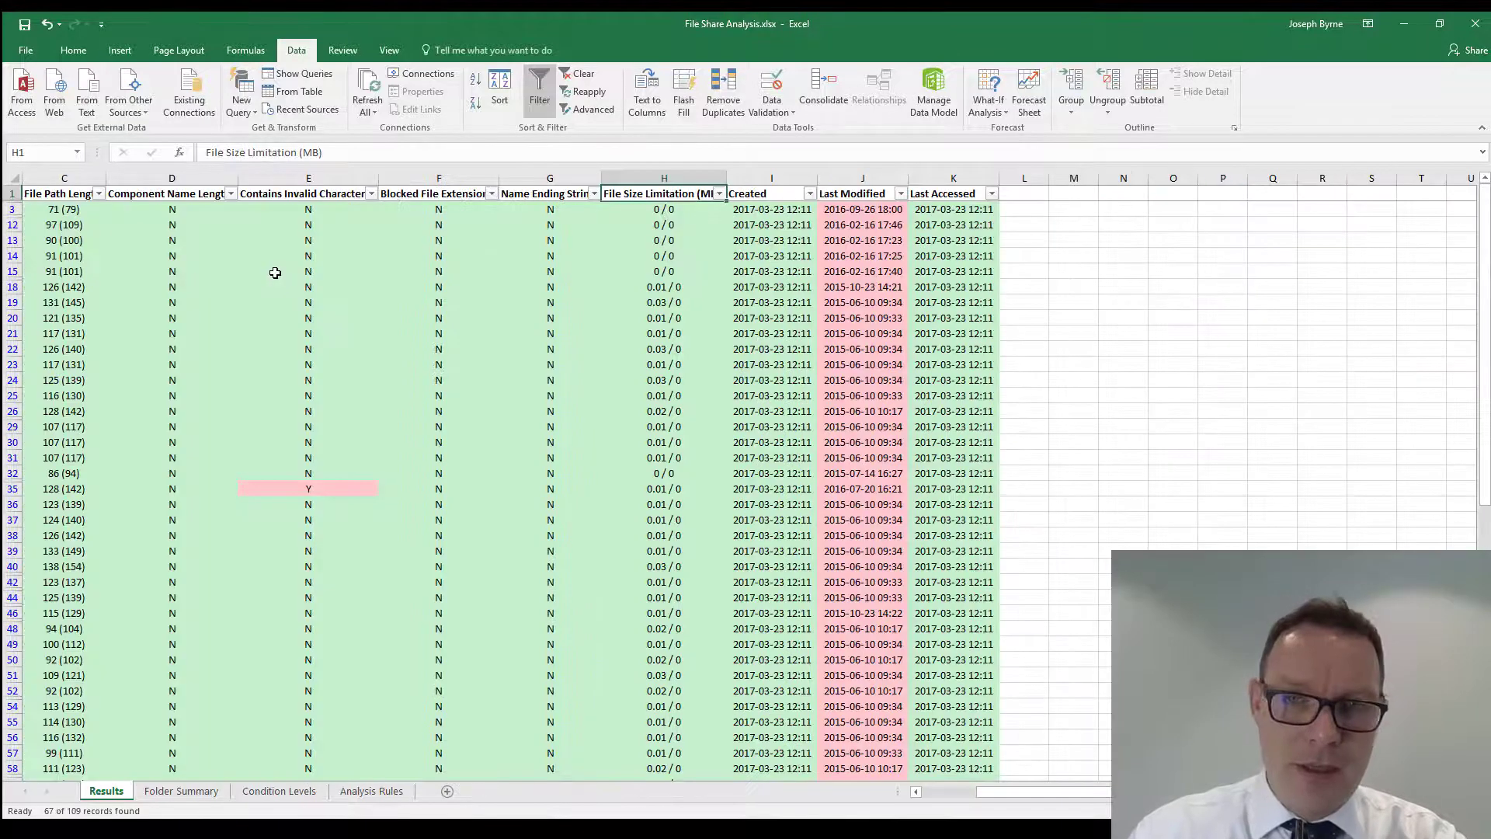
pyautogui.press('Right')
pyautogui.press('Right')
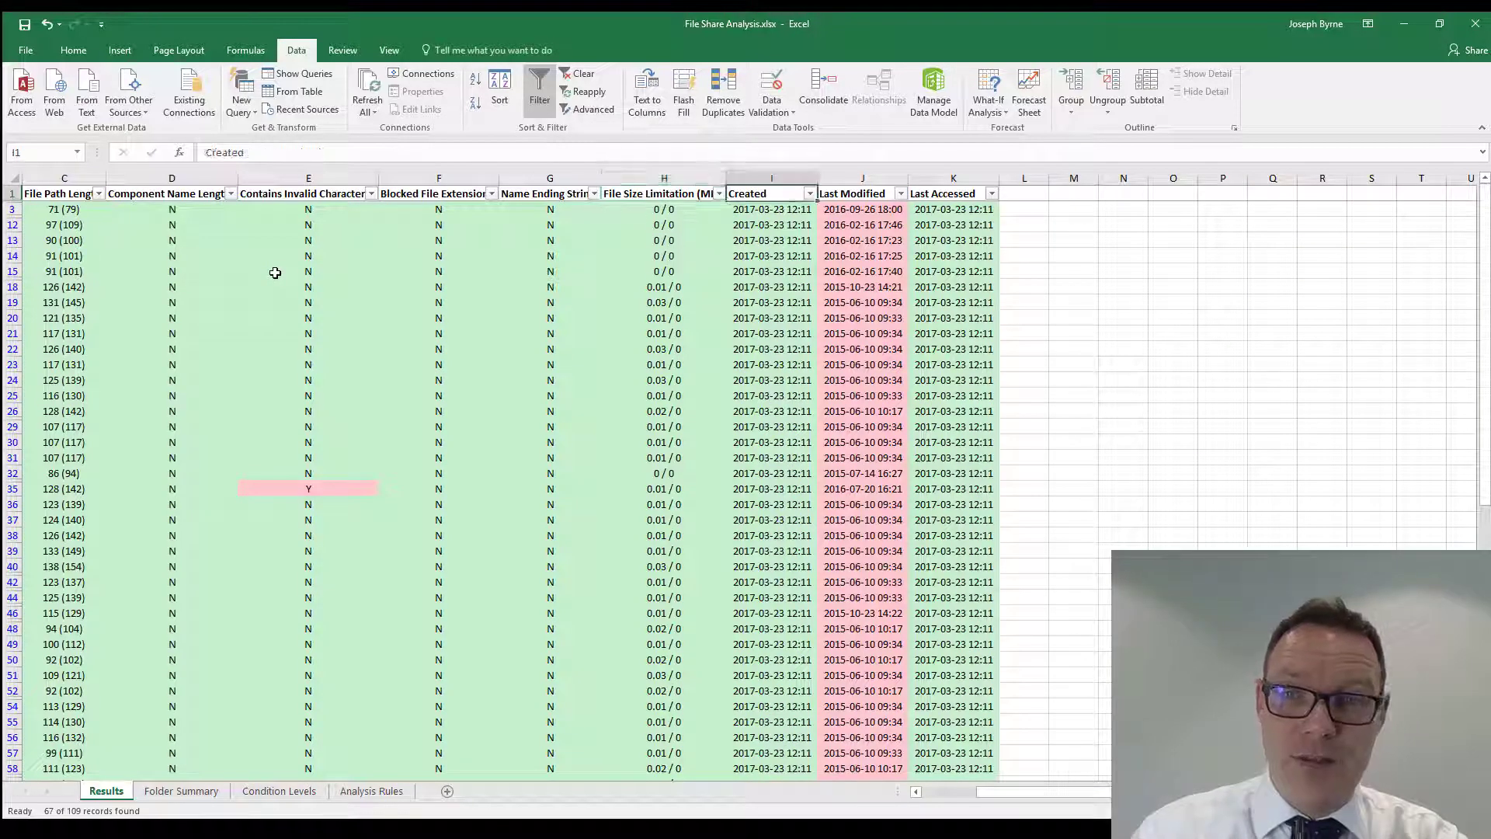
pyautogui.press('Down')
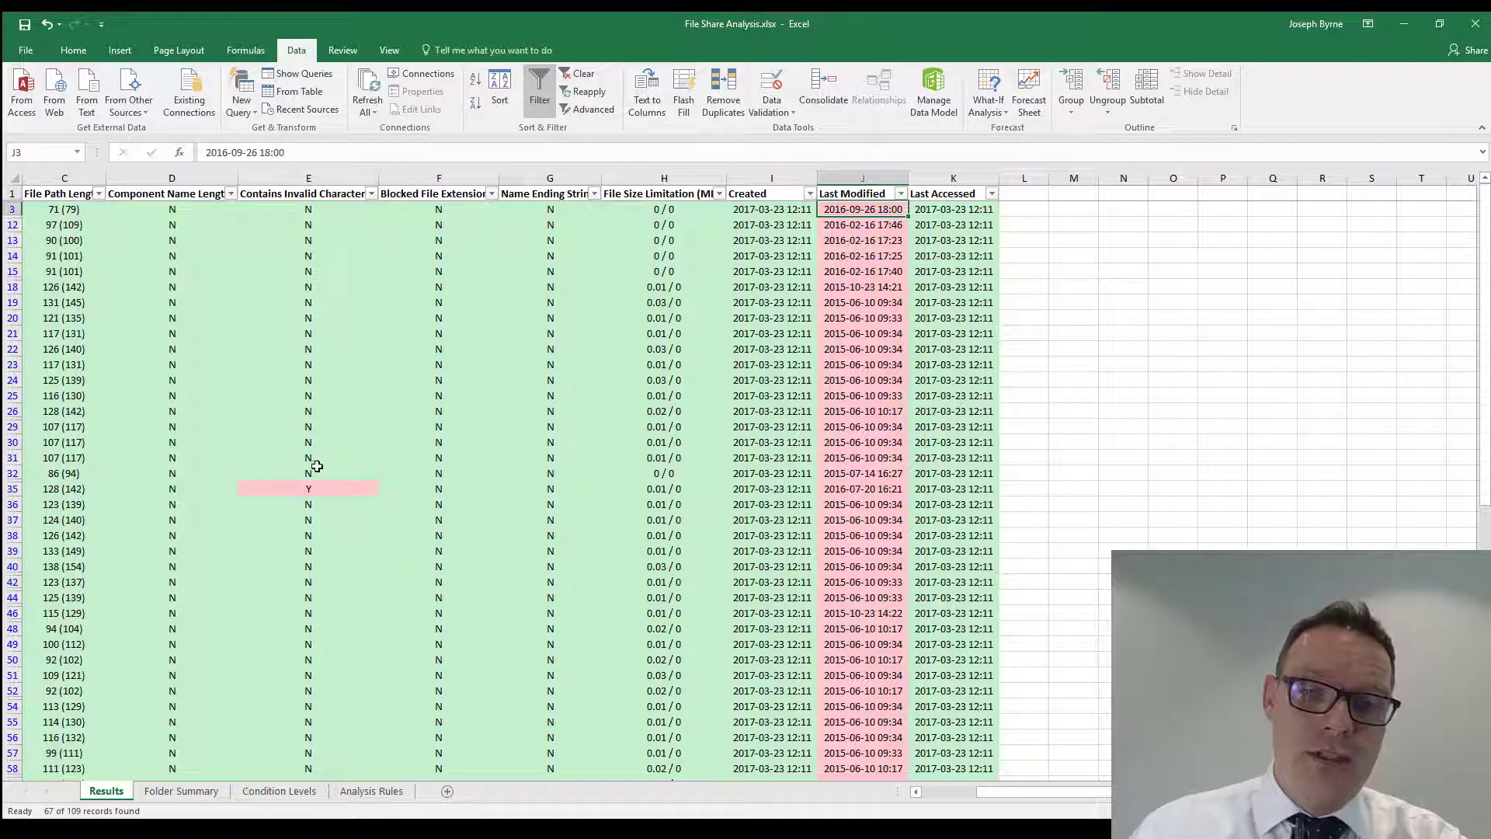
# - Identify which source item is flagged in the Contains Invalid Characters column and inspect its file name
pyautogui.click(324, 492)
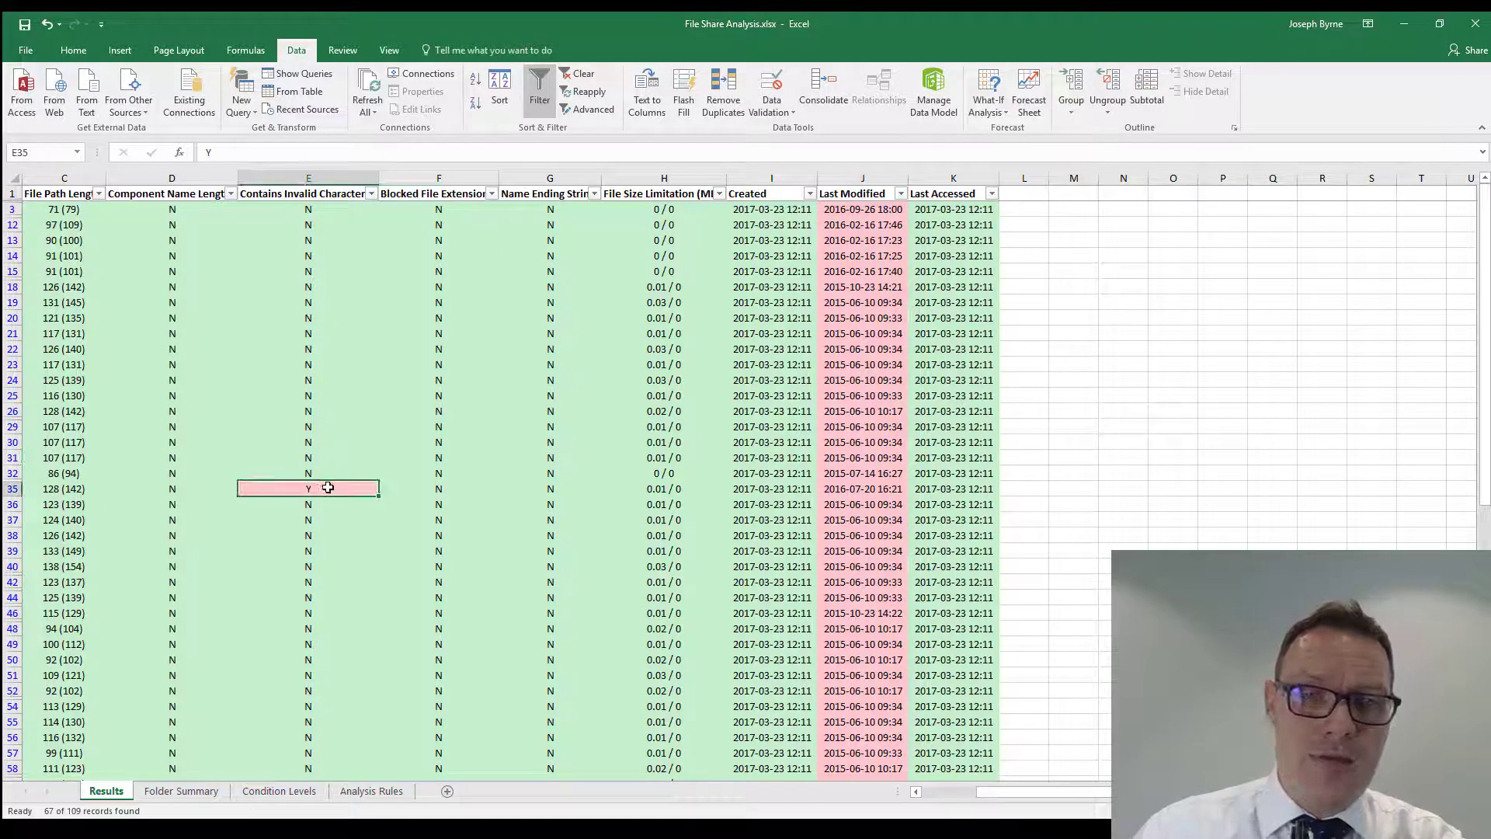
pyautogui.press('Left')
pyautogui.press('Left')
pyautogui.press('Left')
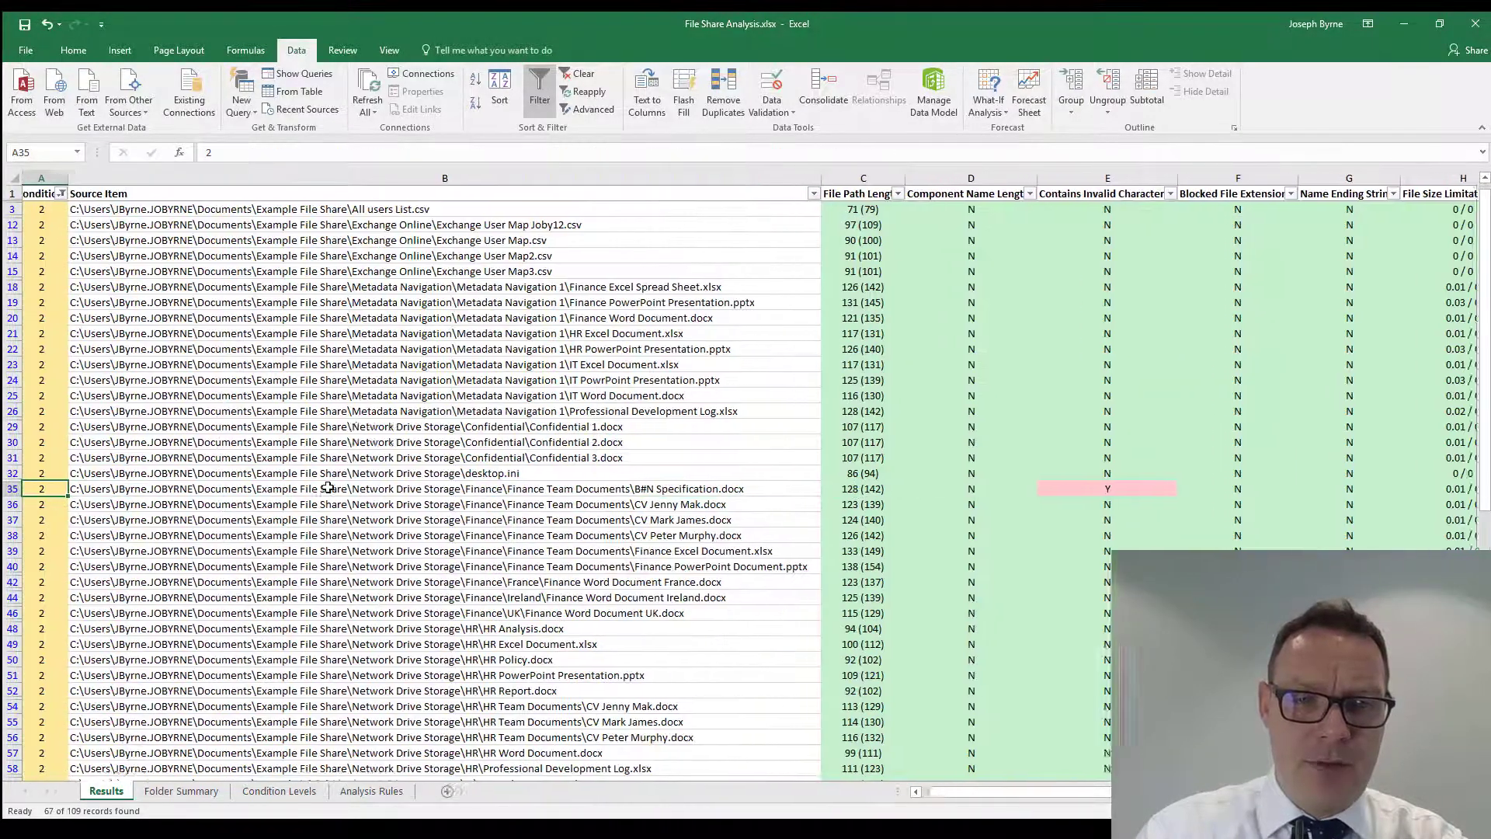
pyautogui.click(1110, 489)
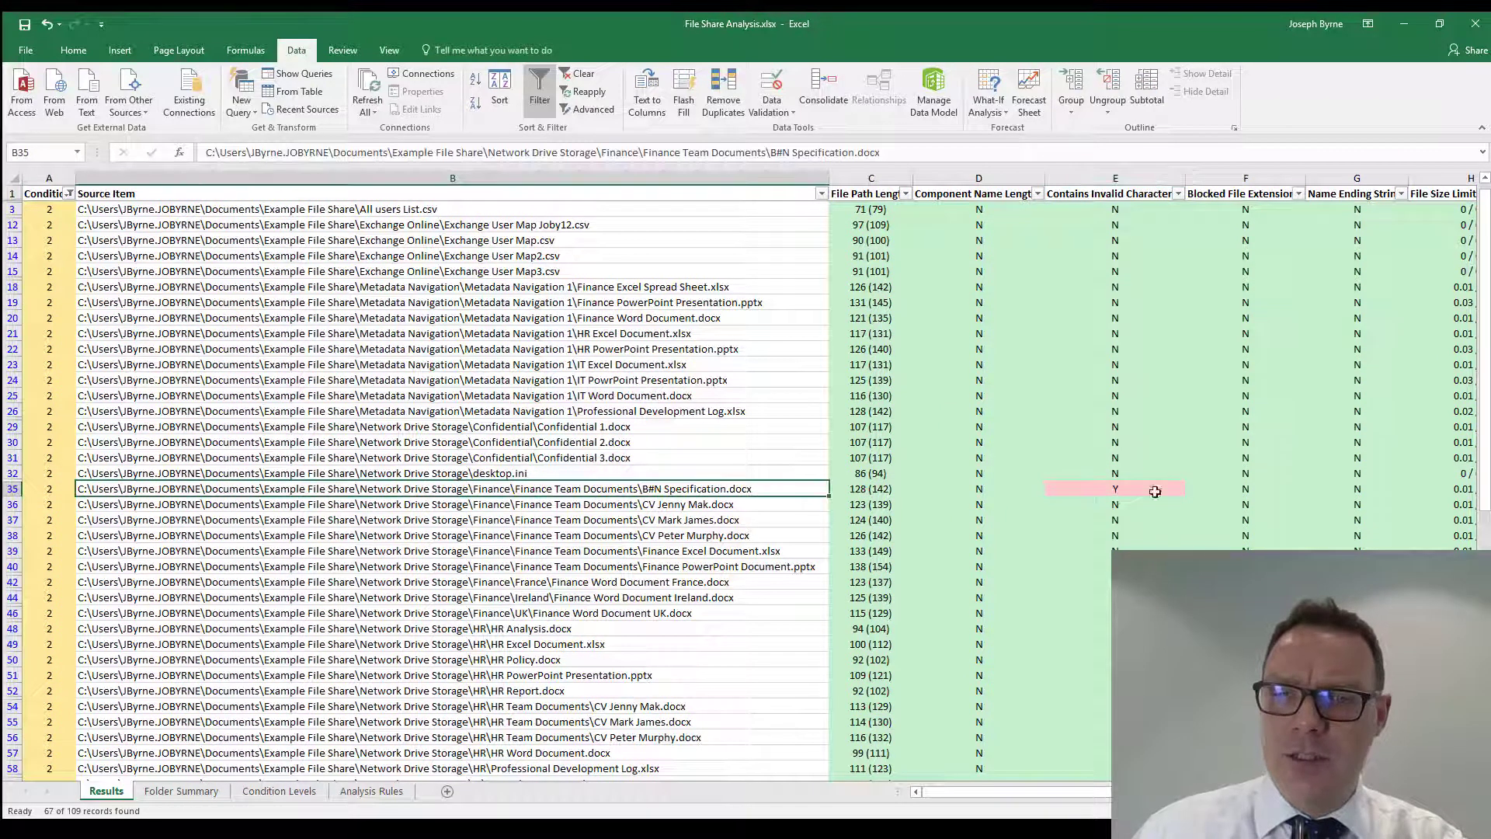
# - Reset the Condition filter to select all condition levels
pyautogui.click(69, 193)
pyautogui.click(49, 344)
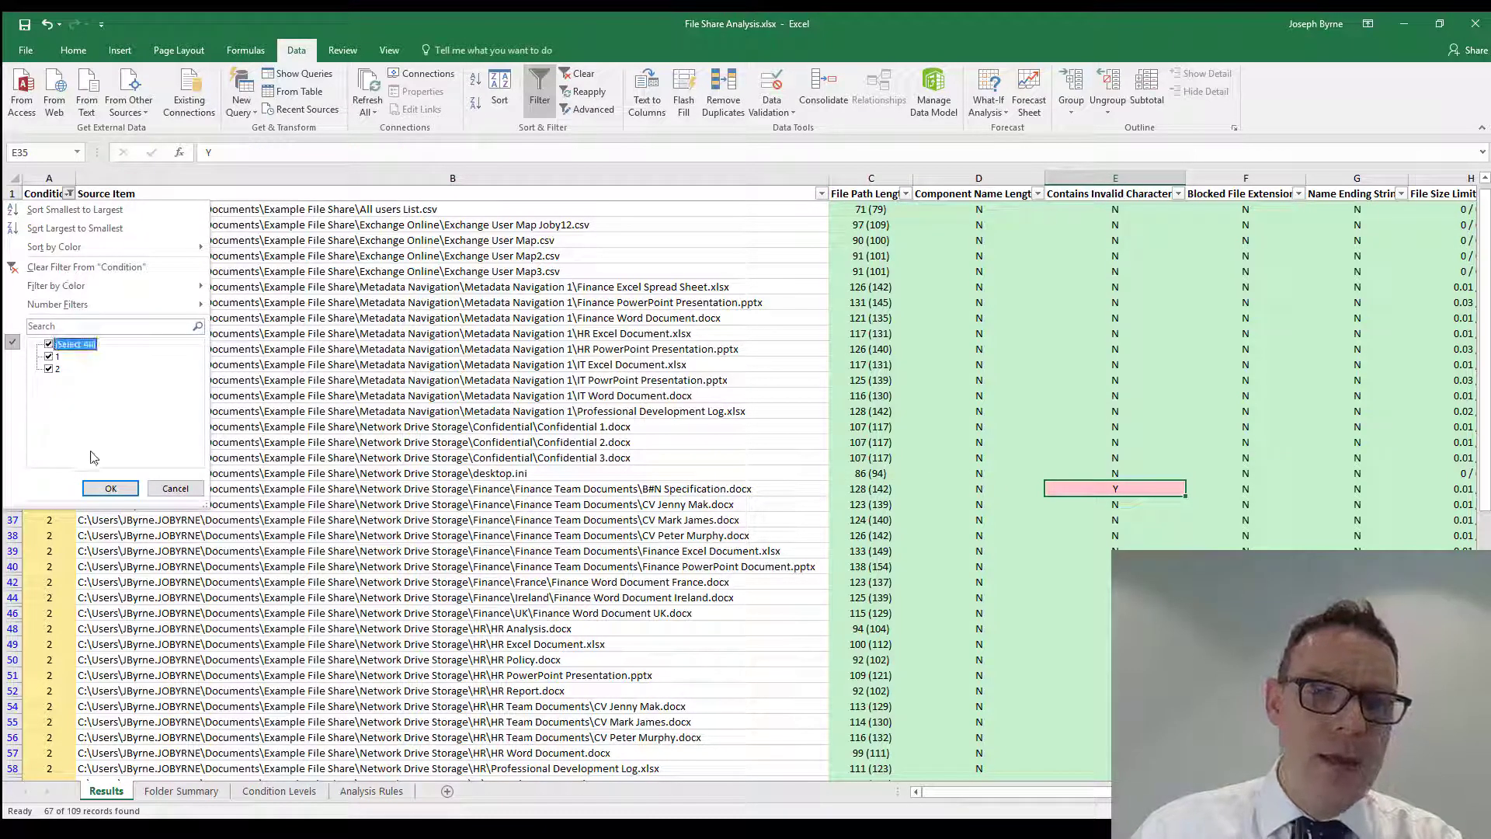
pyautogui.click(111, 488)
# - Examine the columns from Source Item through Created, then the Last Modified and Last Accessed dates across the unfiltered results
pyautogui.click(415, 196)
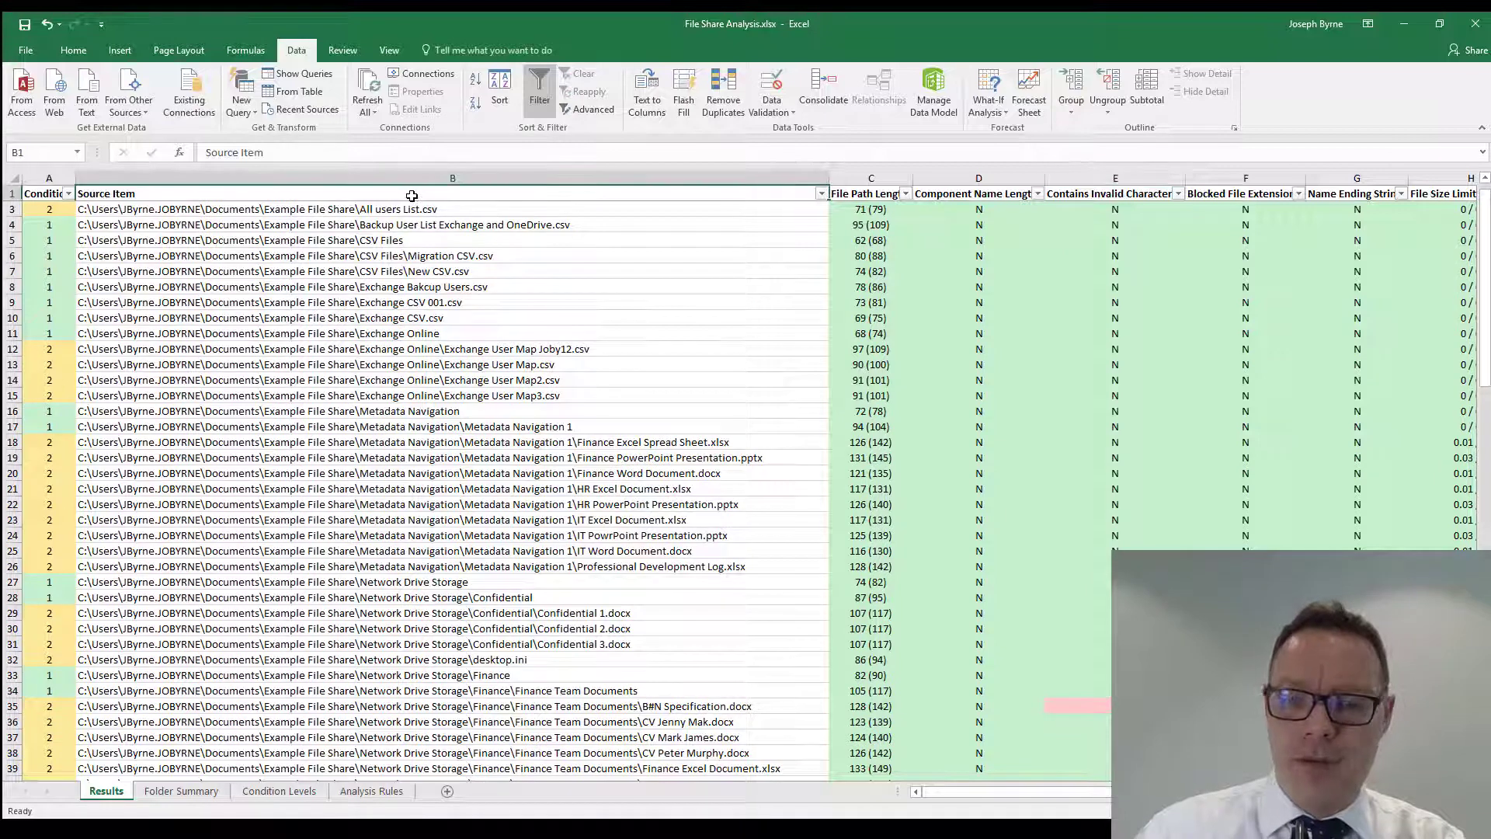
pyautogui.press('Right')
pyautogui.press('Right')
pyautogui.press('Right')
pyautogui.press('Right')
pyautogui.press('Right')
pyautogui.press('Right')
pyautogui.press('Right')
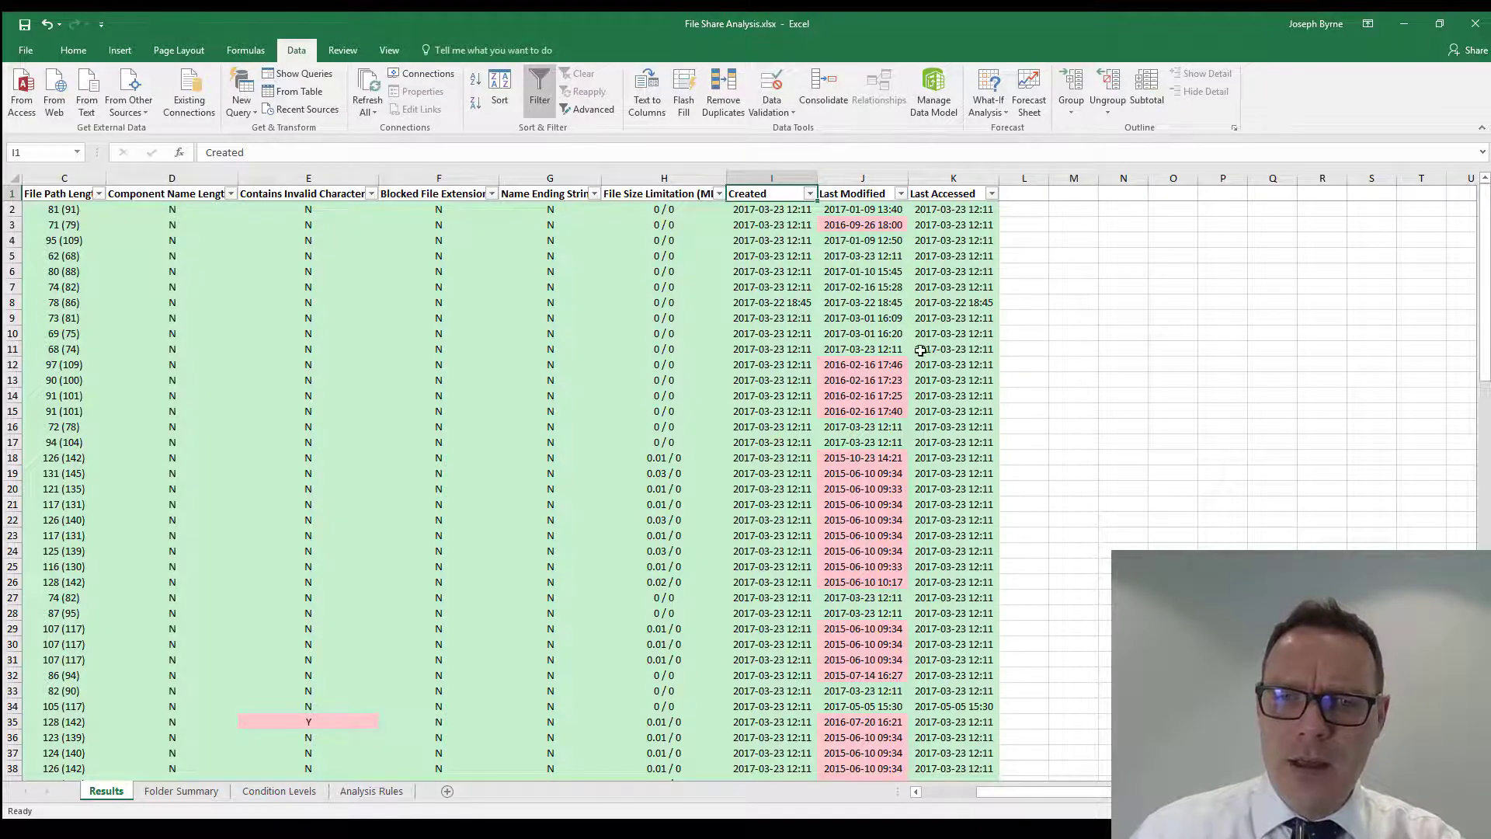
pyautogui.scroll(-6, 920, 353)
pyautogui.scroll(6, 905, 462)
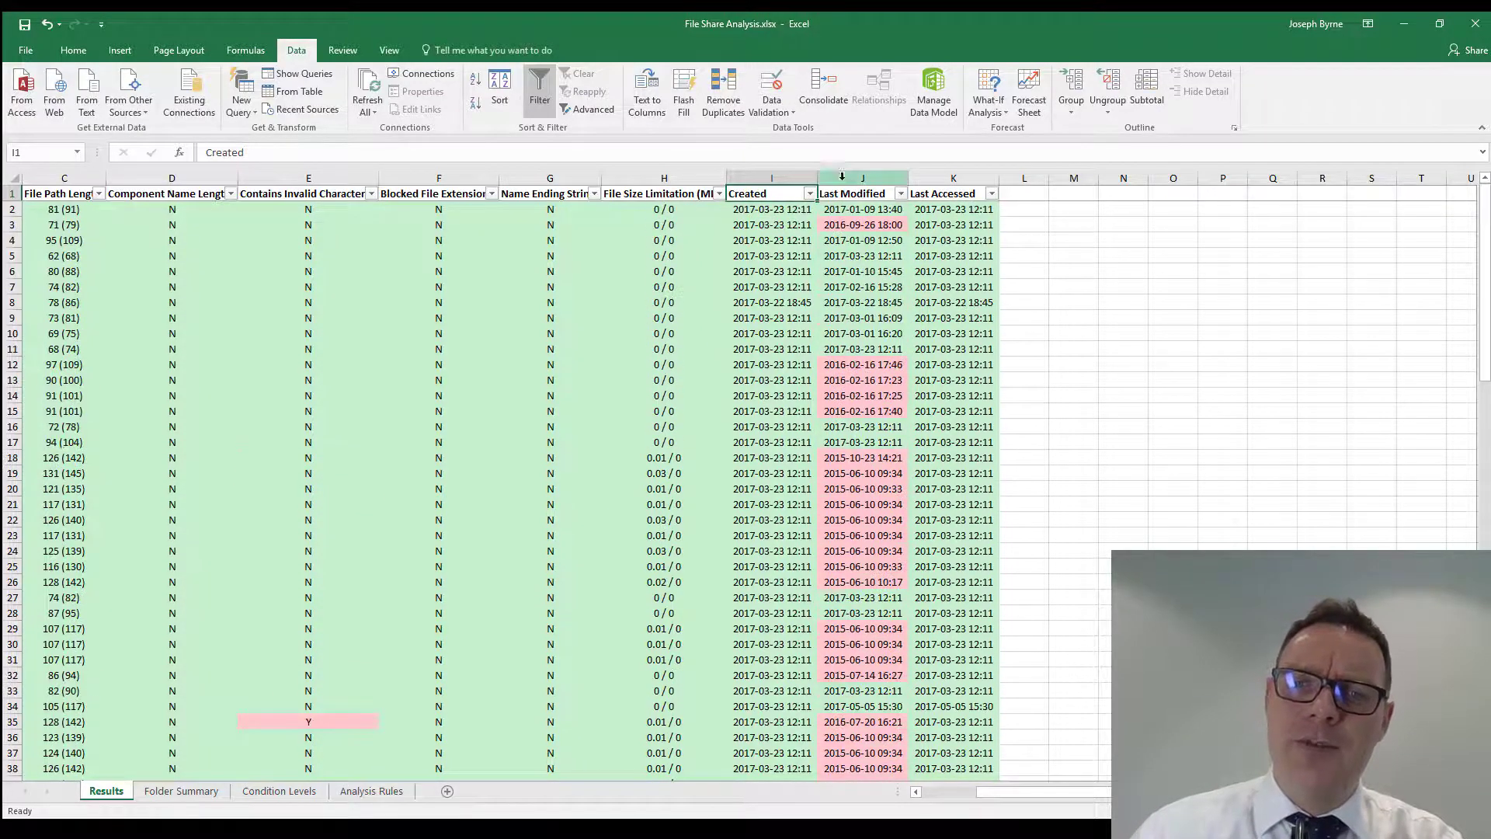
# - Filter the Results sheet's Last Modified column to show only the pink-coloured cells
pyautogui.click(874, 244)
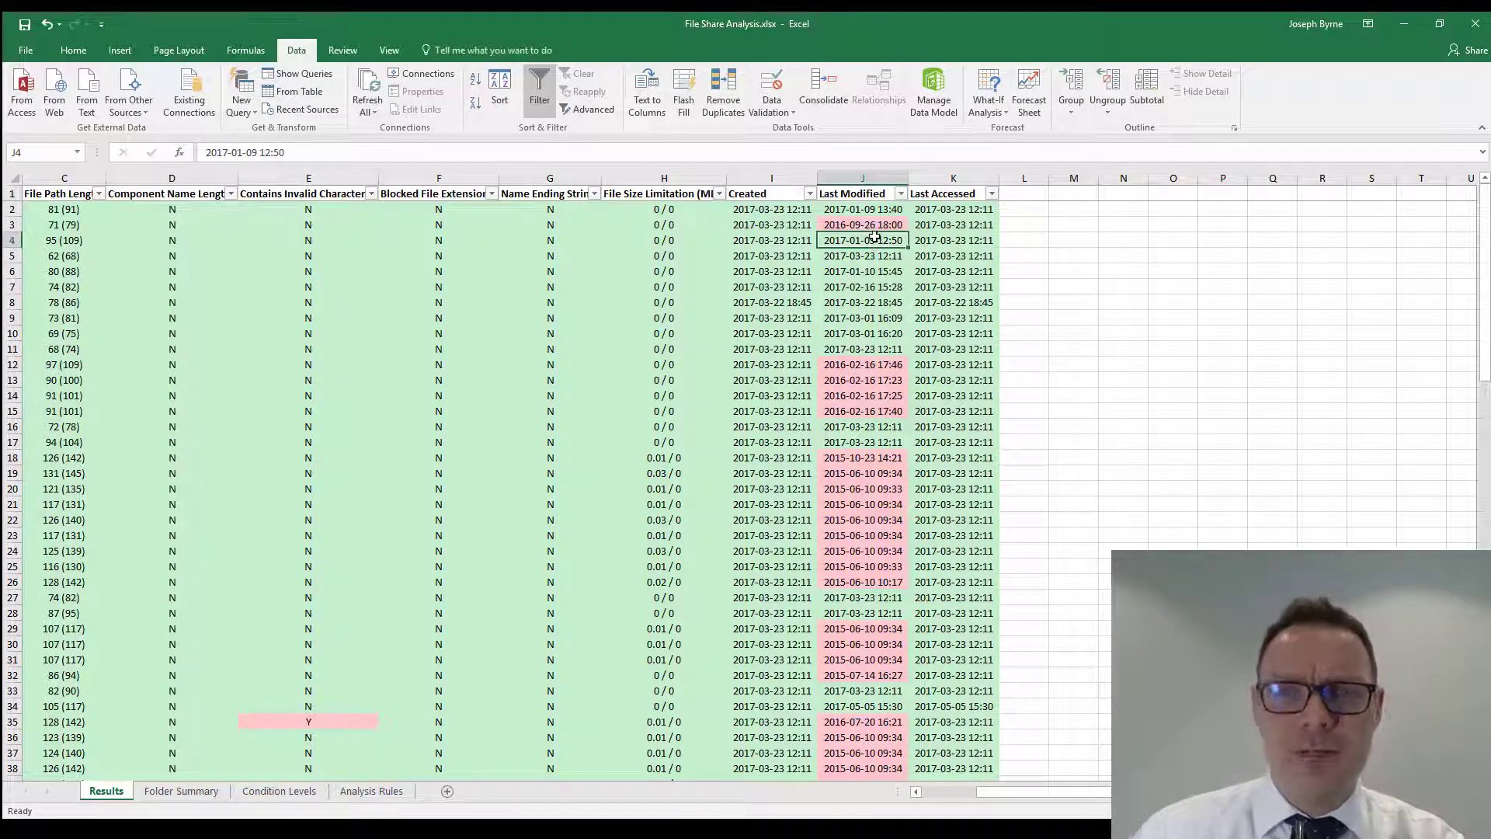
pyautogui.click(900, 194)
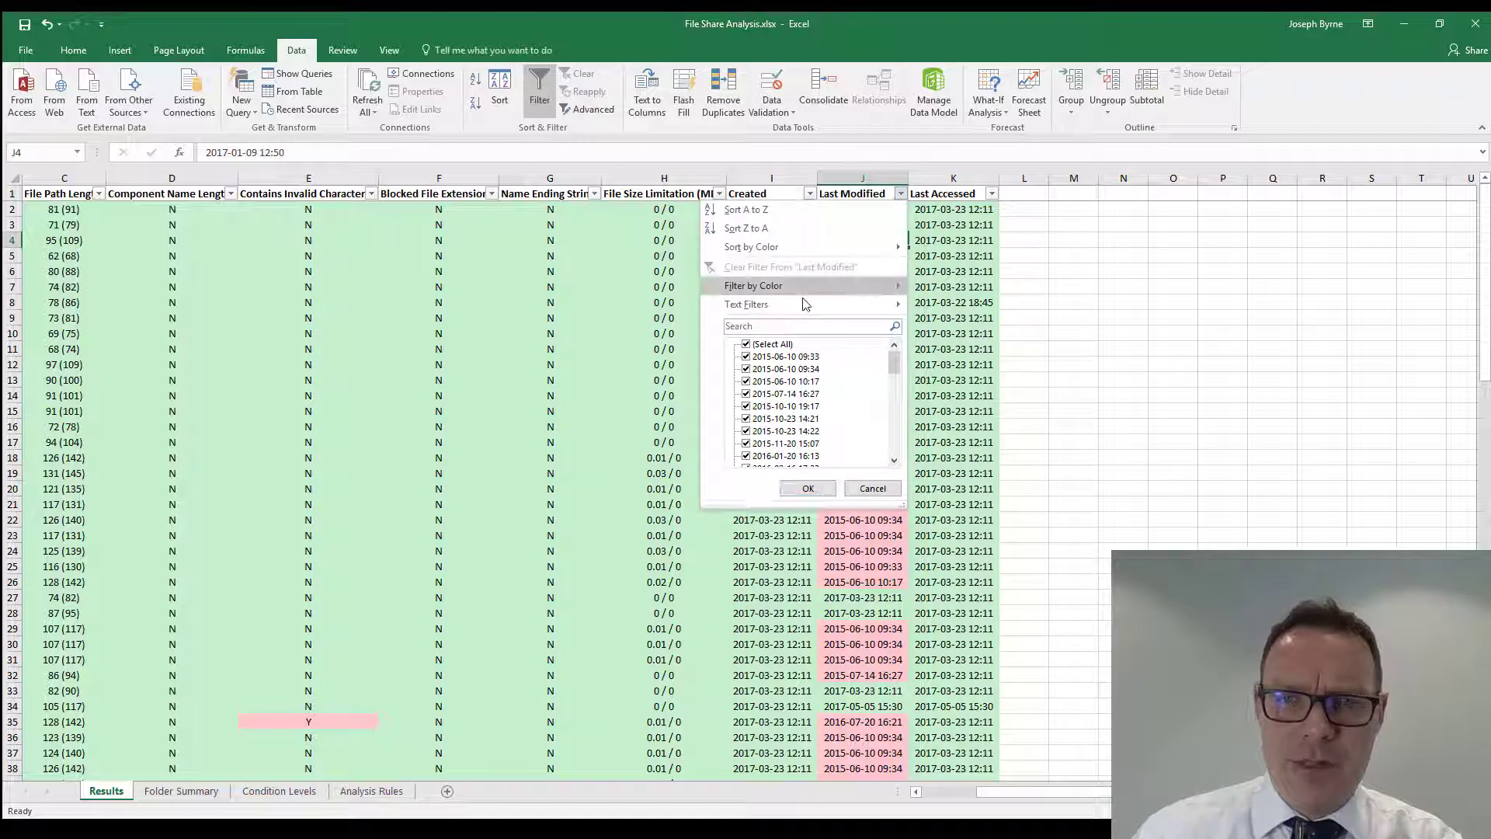
pyautogui.moveTo(805, 288)
pyautogui.click(940, 320)
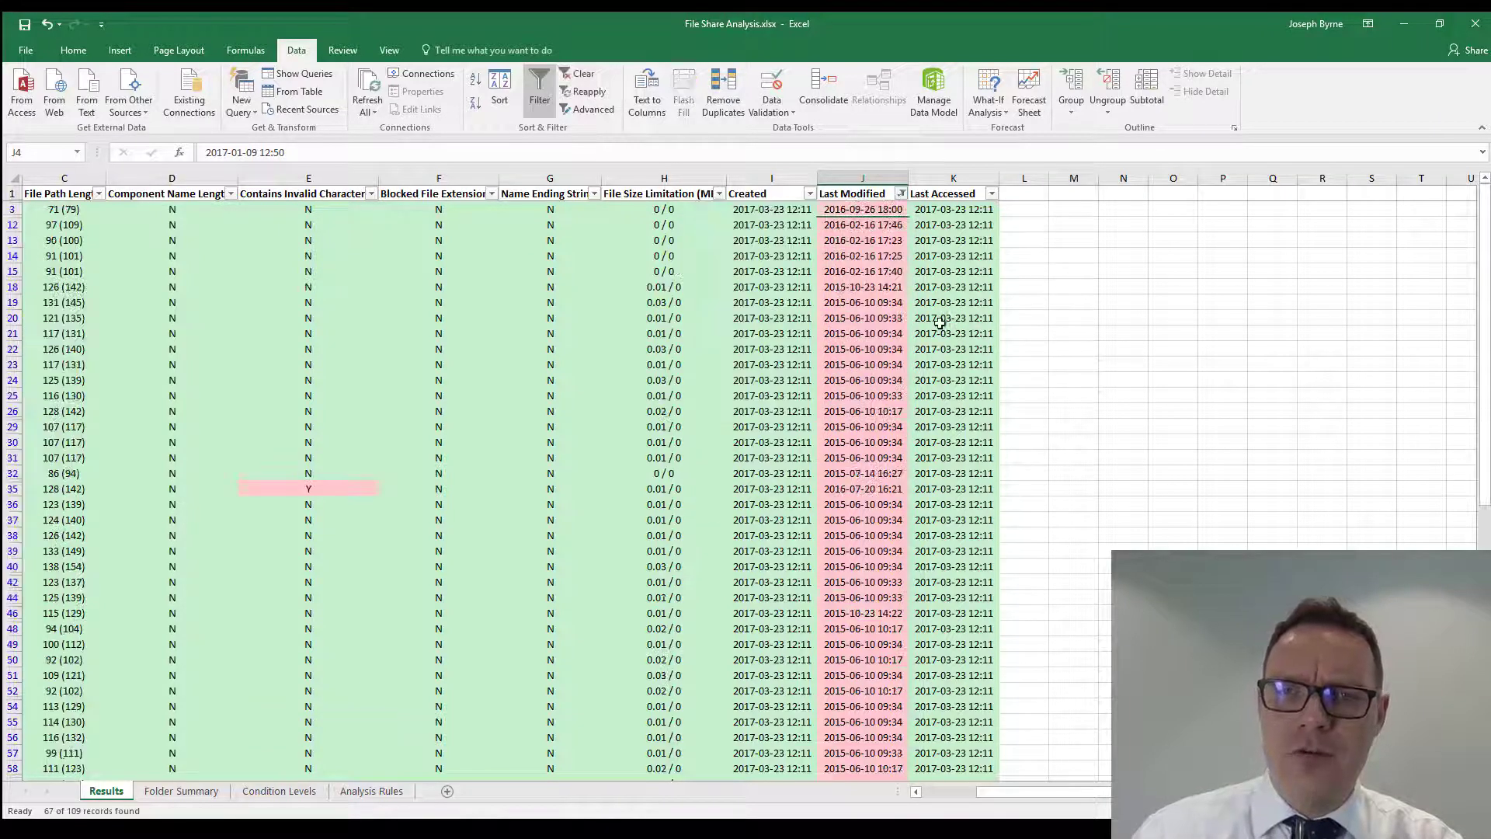
# - Go back across the filtered rows to the Condition and Source Item columns and examine which files are listed
pyautogui.click(855, 240)
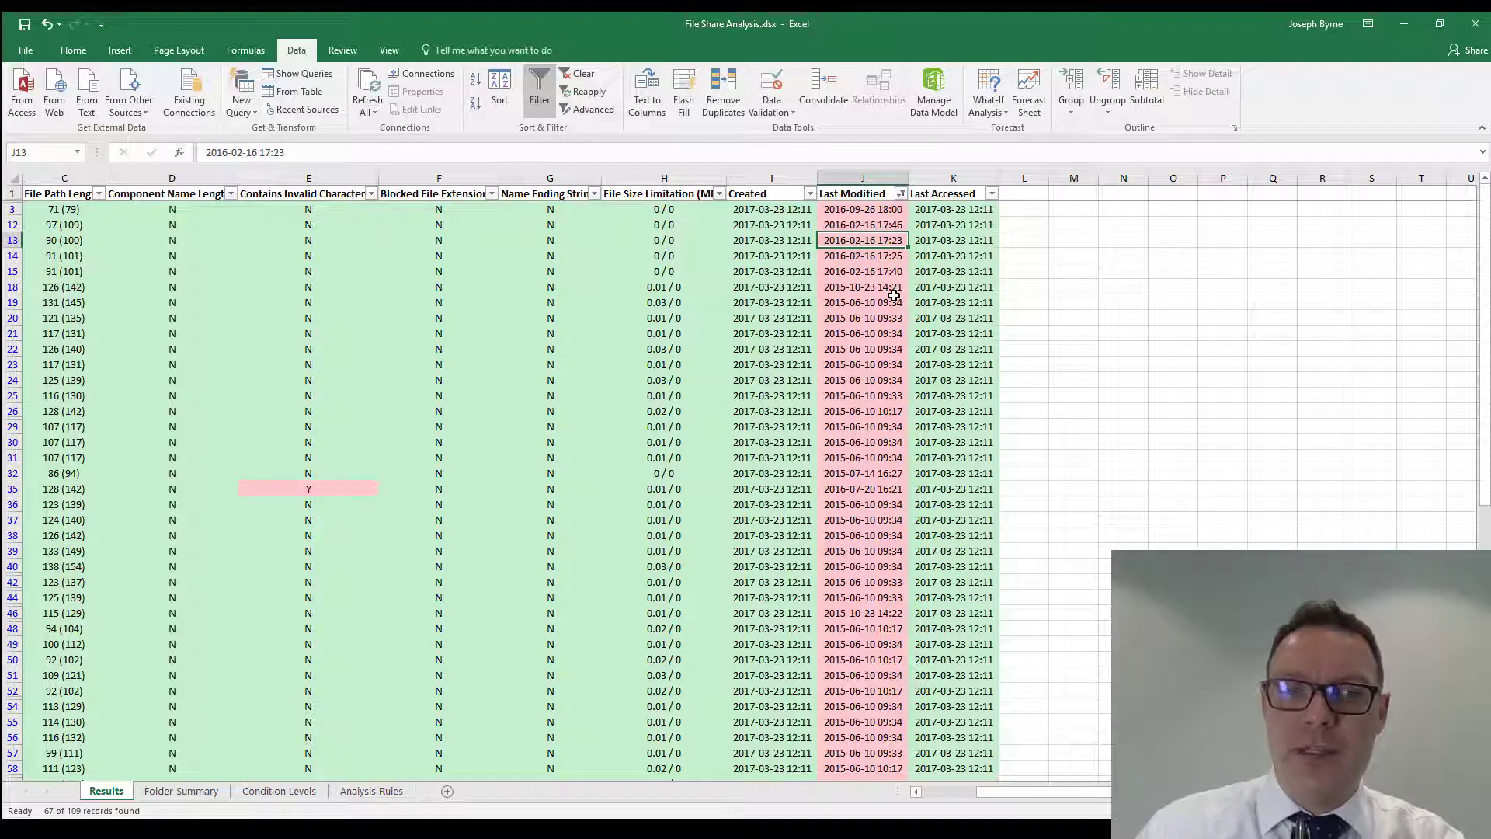
pyautogui.press('Left')
pyautogui.press('Left')
pyautogui.press('Left')
pyautogui.press('Left')
pyautogui.press('Left')
pyautogui.press('Left')
pyautogui.press('Left')
pyautogui.press('Left')
pyautogui.press('Left')
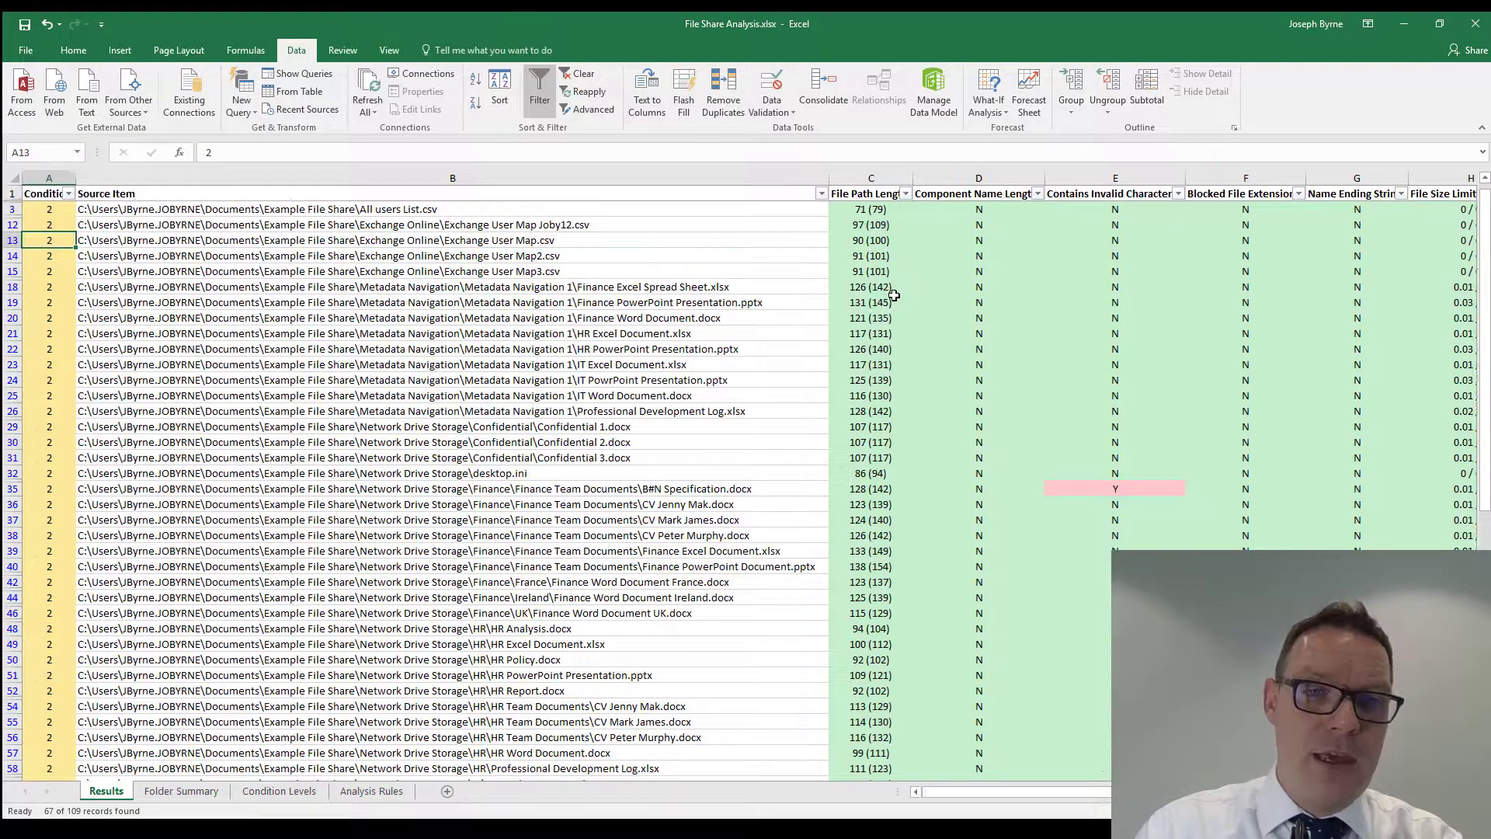
pyautogui.press('Right')
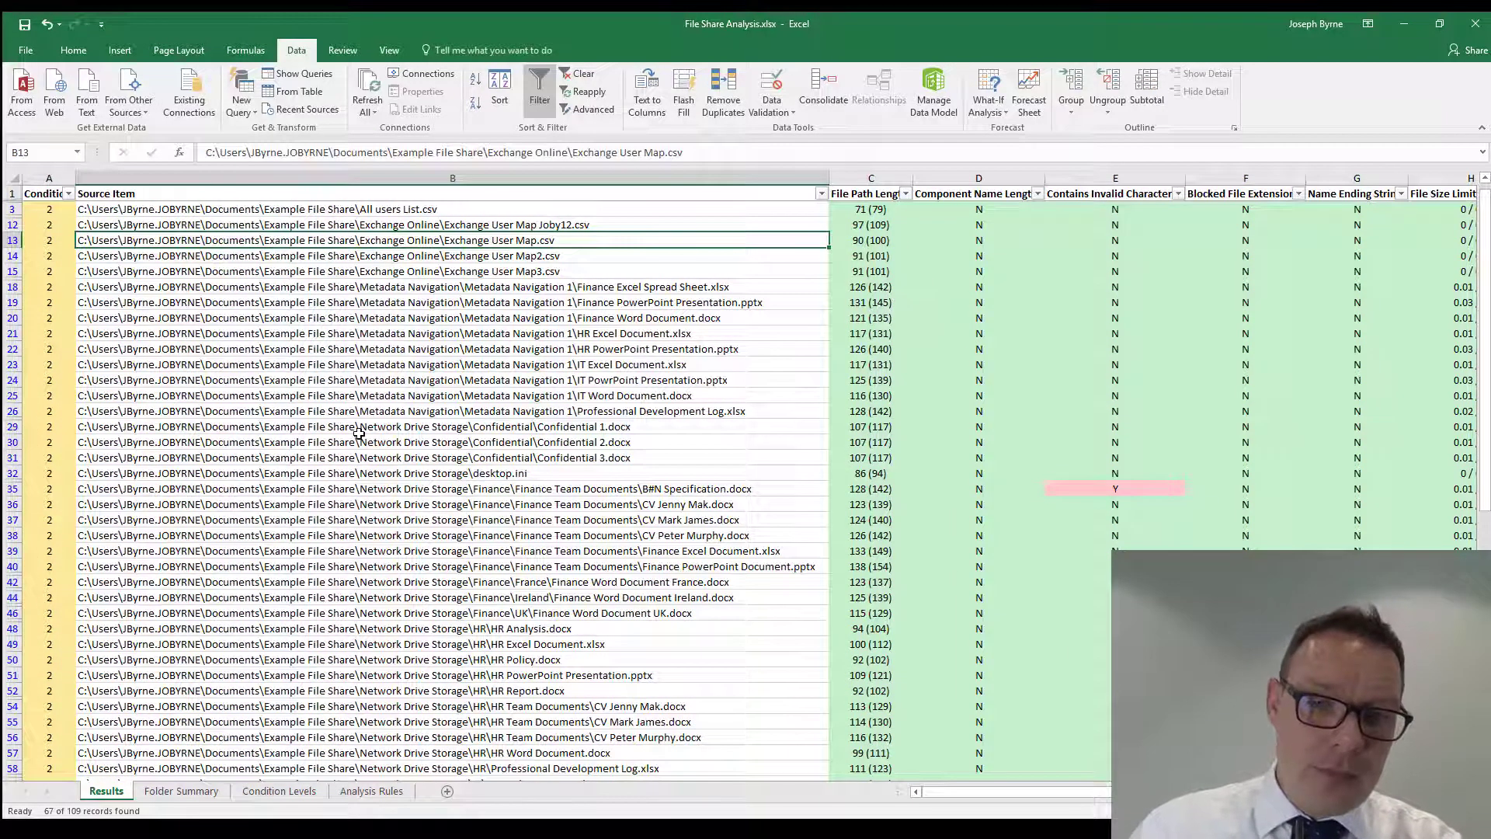
# - Open the Folder Summary sheet and examine the Example File Share folder's folder count, file count, size and modified date
pyautogui.click(187, 792)
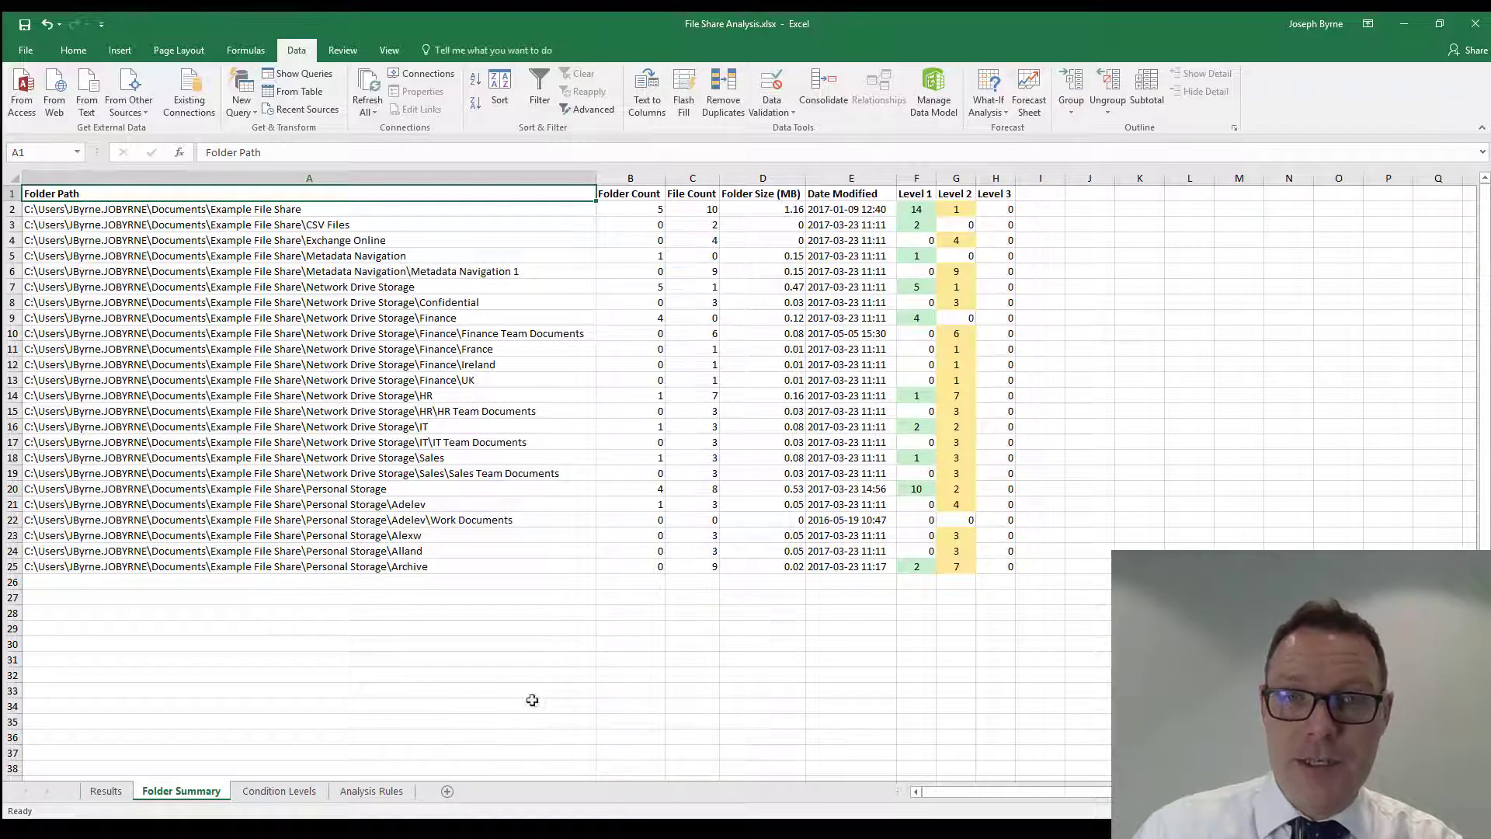
pyautogui.click(655, 205)
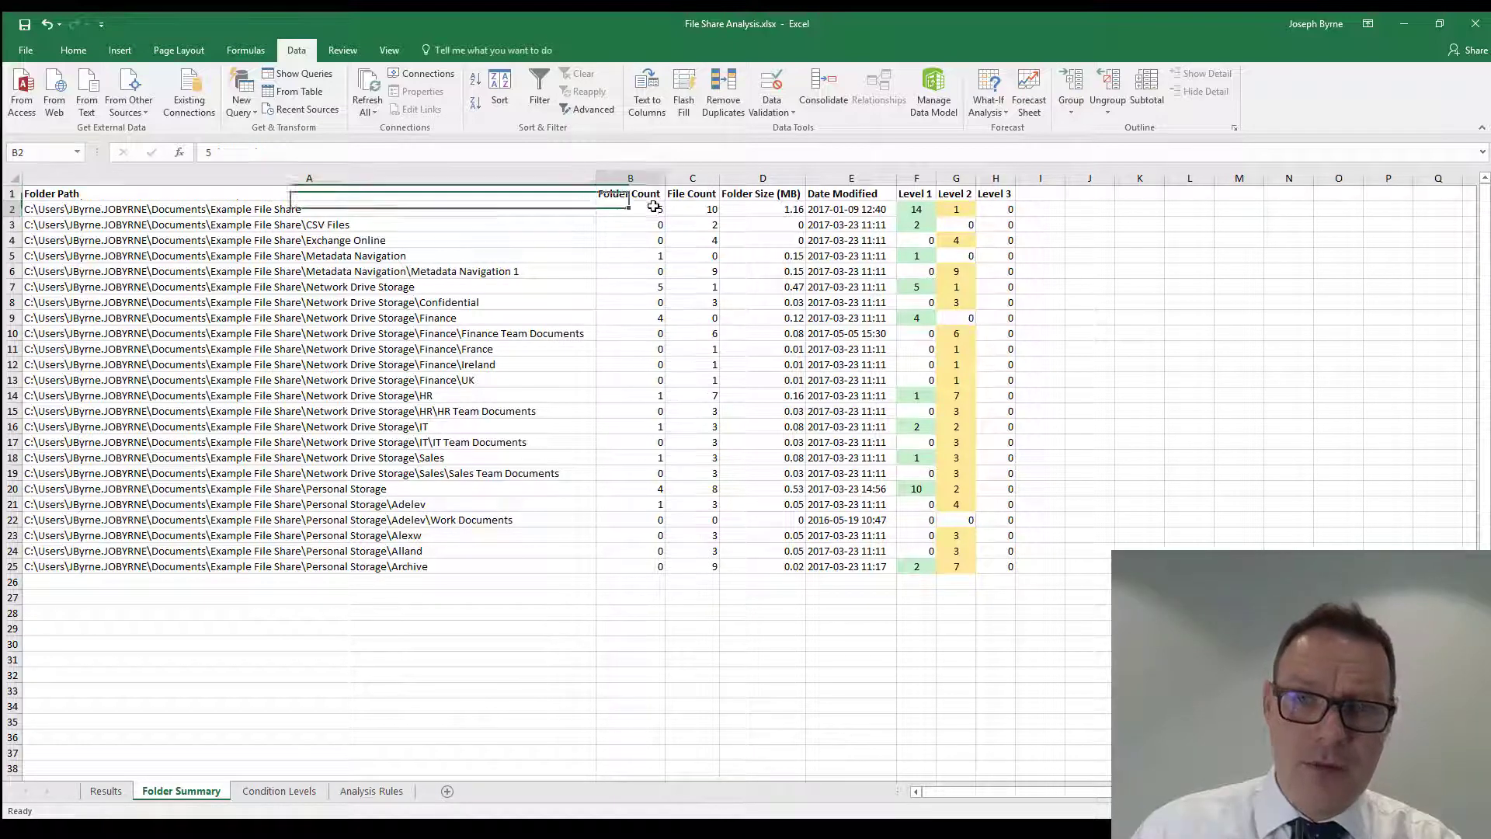
pyautogui.click(683, 210)
pyautogui.click(767, 211)
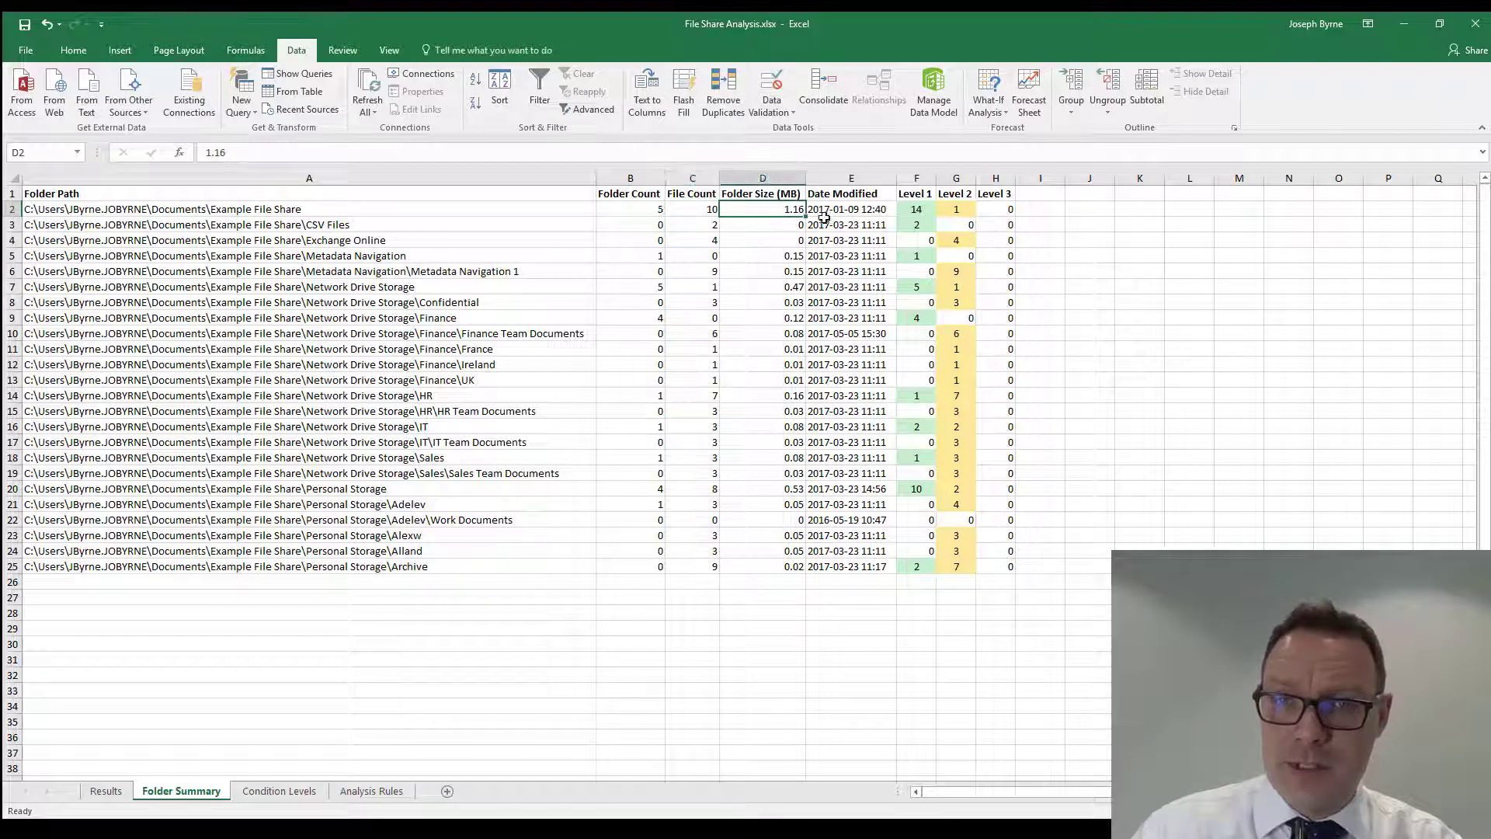
pyautogui.click(864, 212)
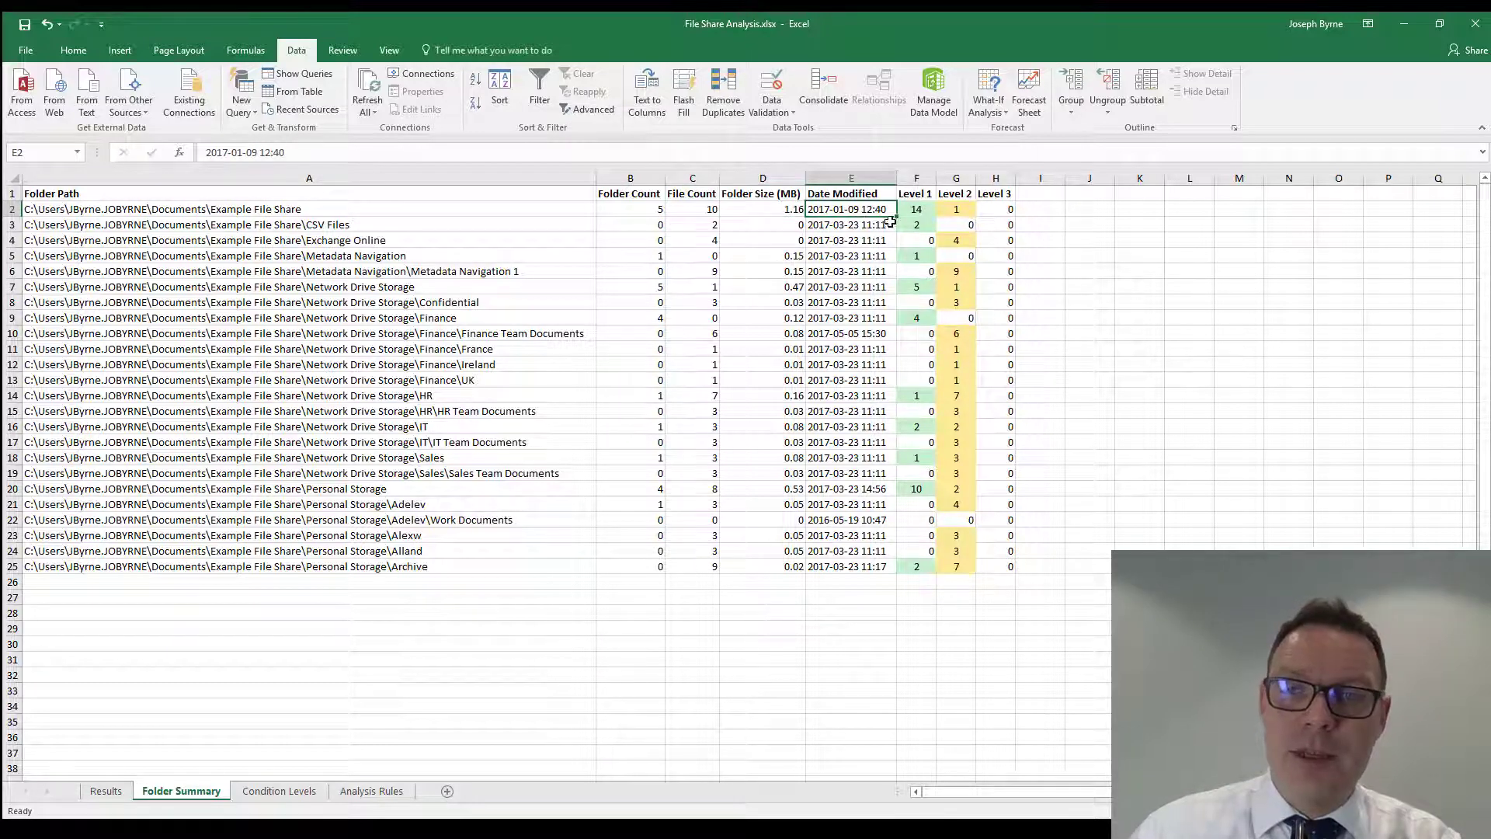
# - Compare the Level 1, Level 2 and Level 3 counts for Example File Share, then check the Finance\France folder's row
pyautogui.click(913, 210)
pyautogui.click(955, 209)
pyautogui.click(1011, 208)
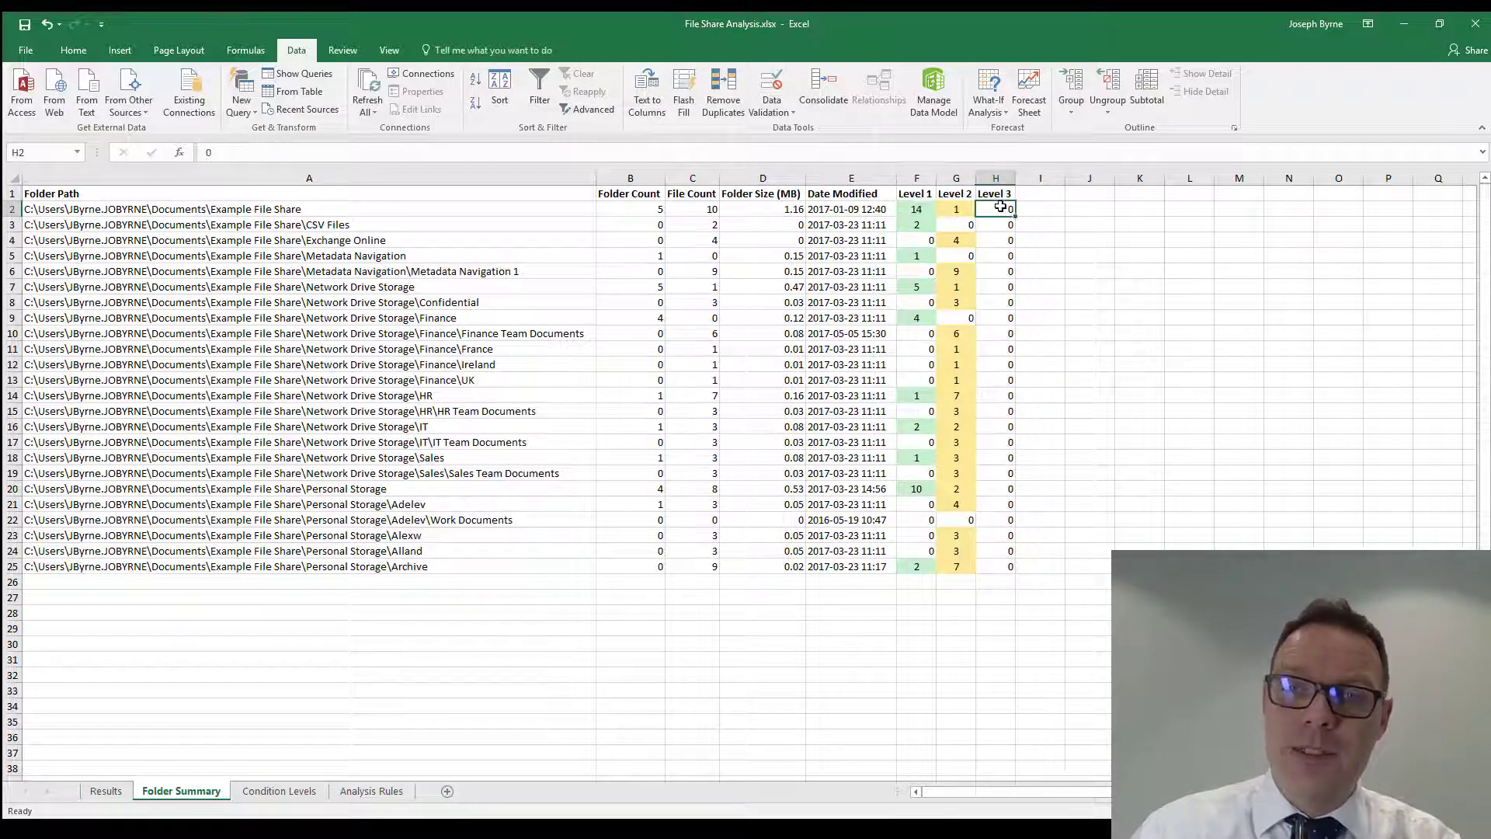
pyautogui.click(911, 211)
pyautogui.click(963, 209)
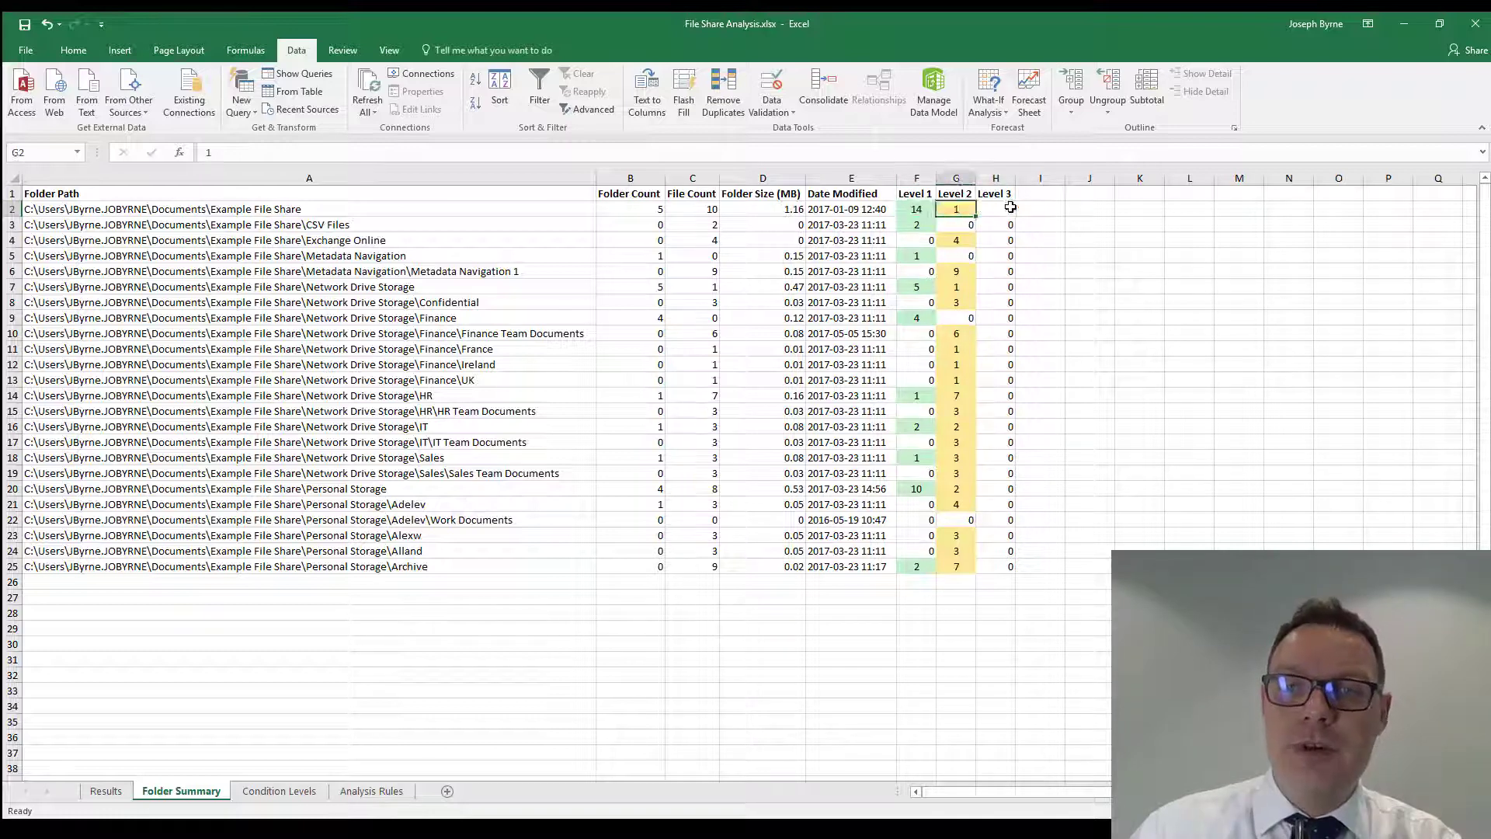
pyautogui.click(1008, 209)
pyautogui.click(913, 211)
pyautogui.click(970, 209)
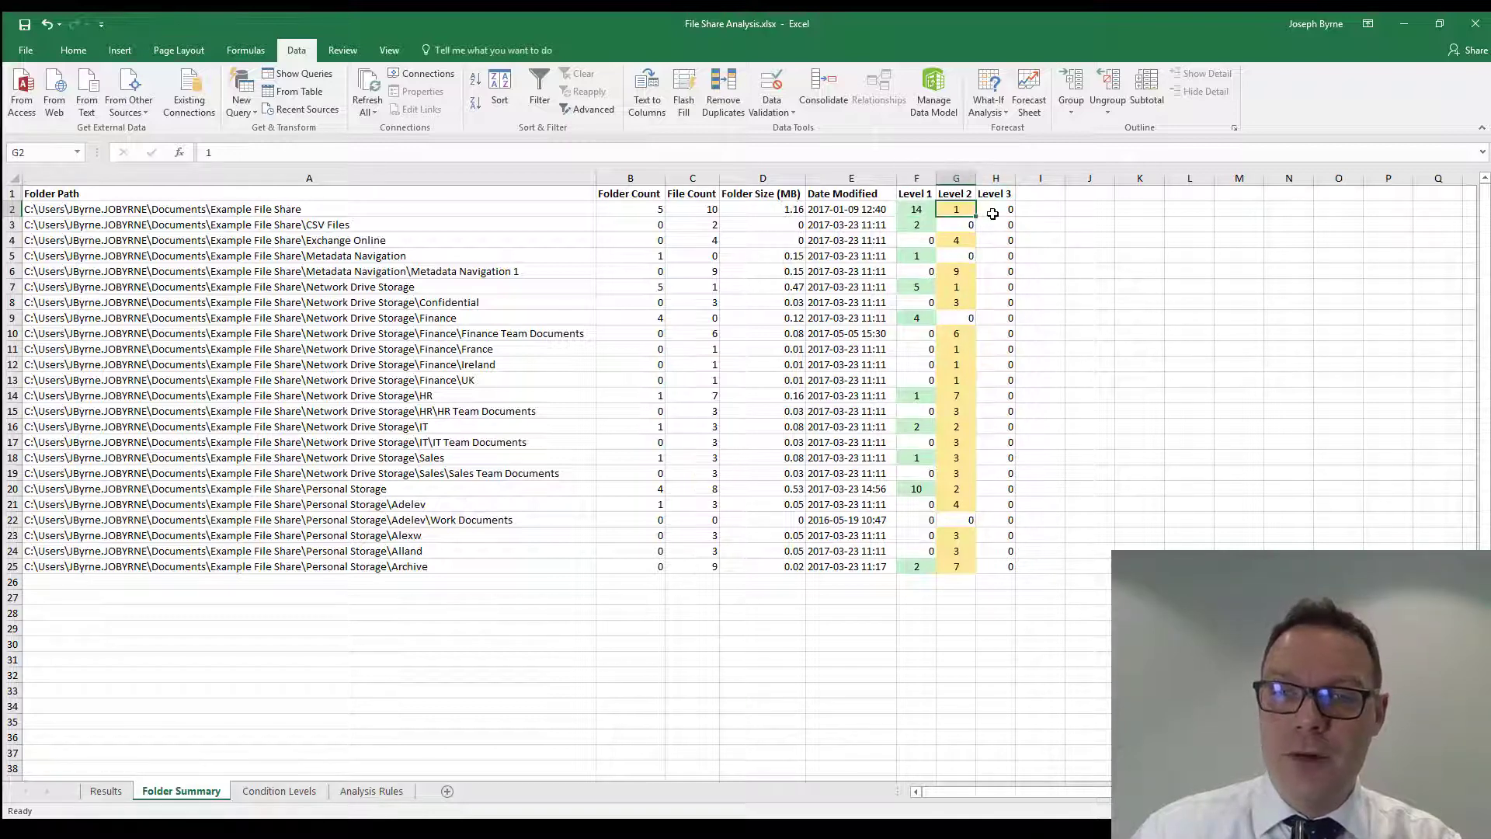
pyautogui.click(1003, 210)
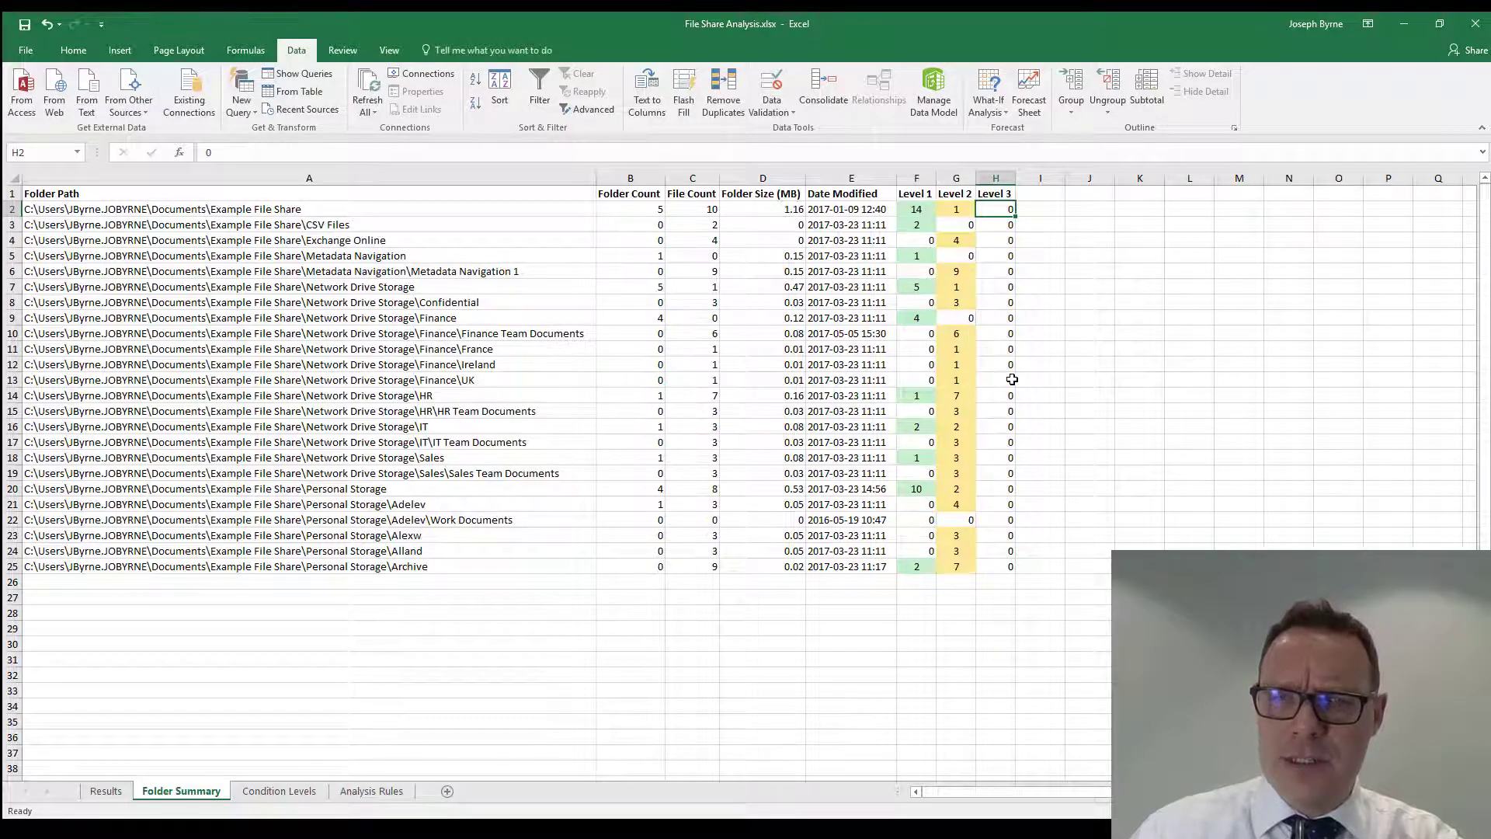
pyautogui.click(998, 351)
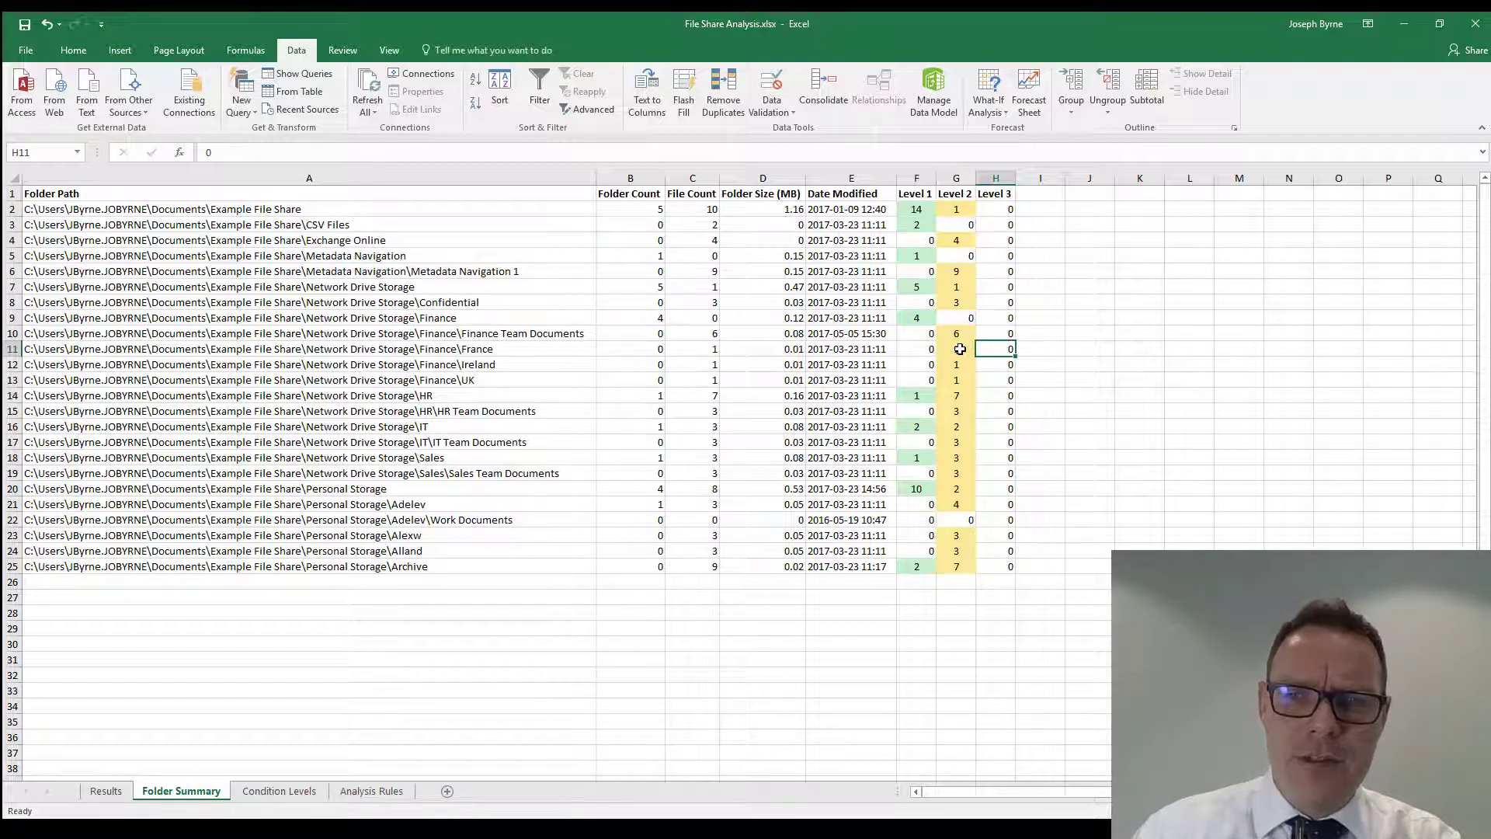
pyautogui.click(501, 353)
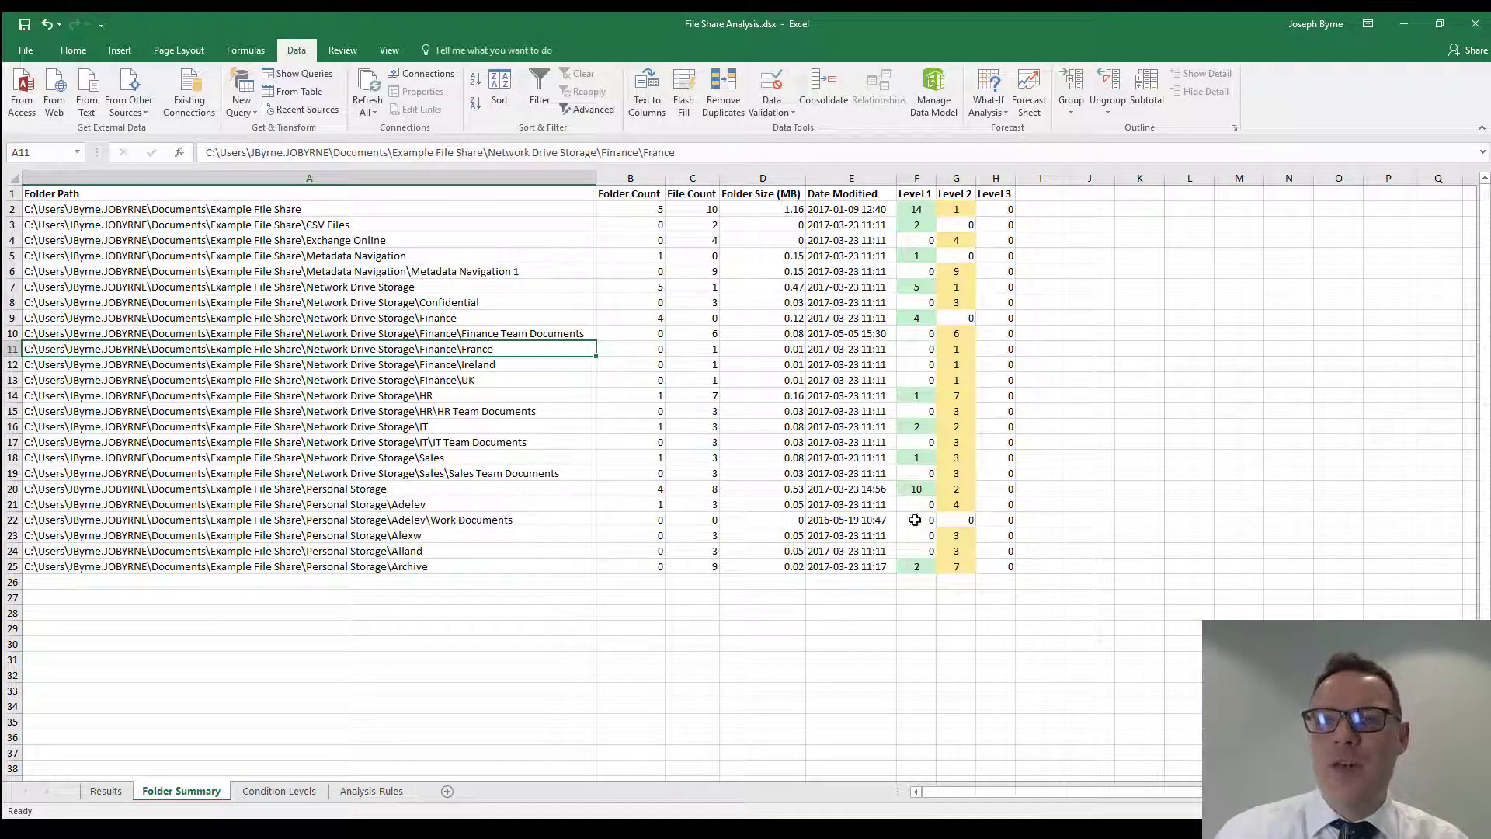
# - Switch to Metalogix Architect Suite and expand the MSTND527566 connection through Office 365 Sites to the MetaOne site's contents
pyautogui.click(1404, 24)
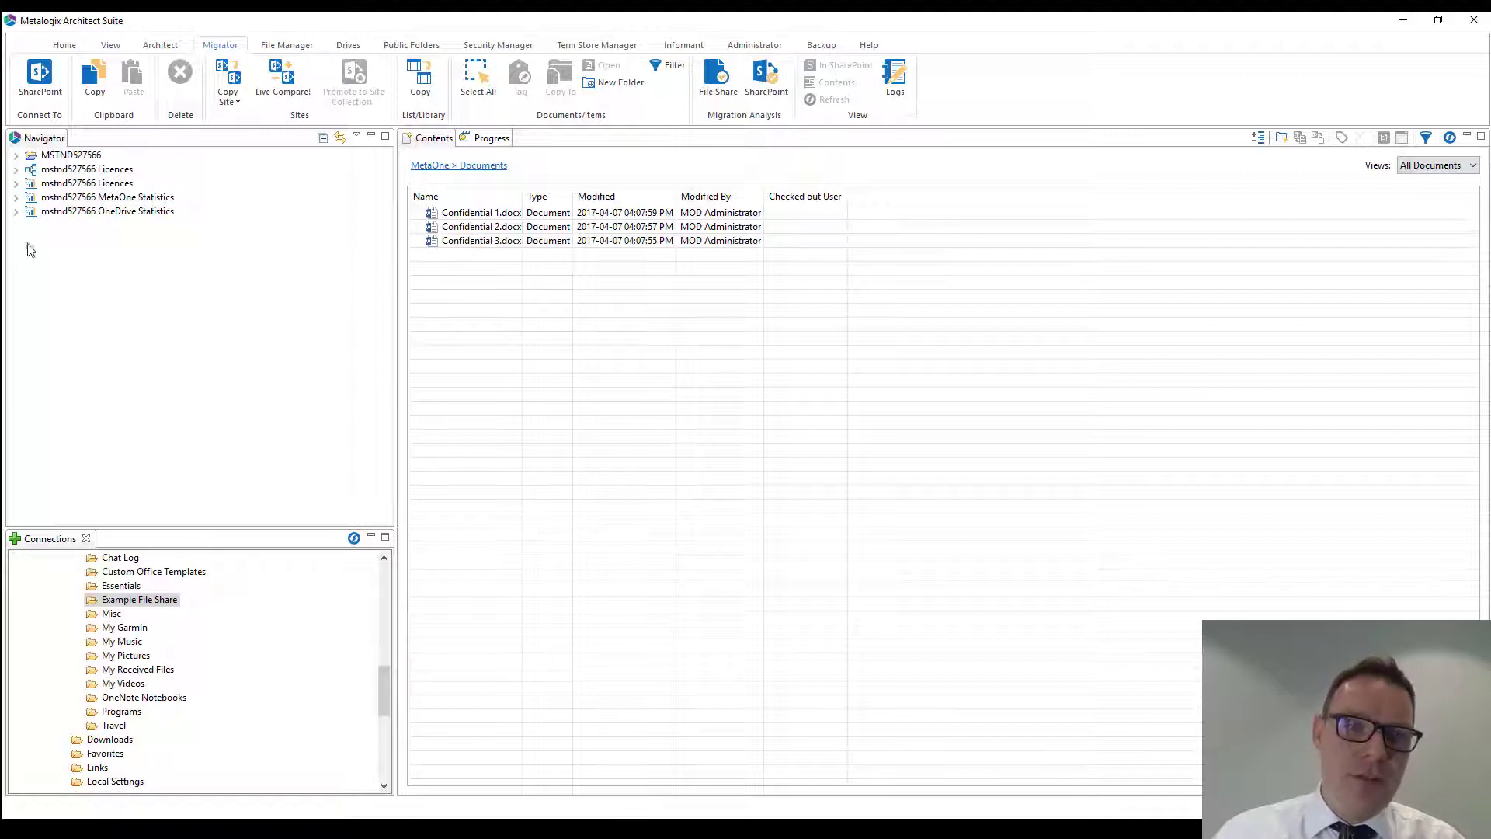
pyautogui.click(15, 156)
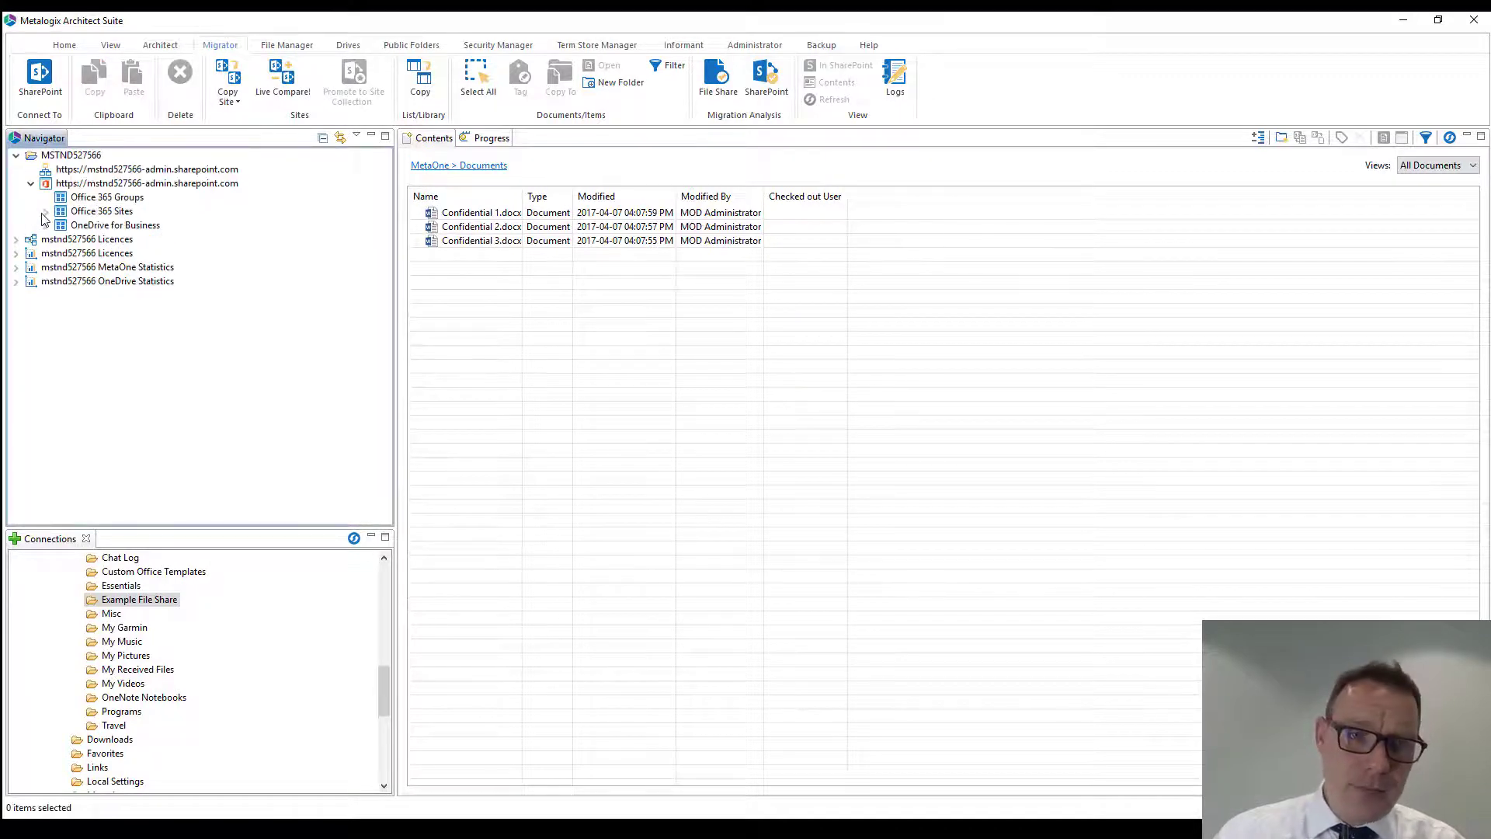
pyautogui.click(45, 211)
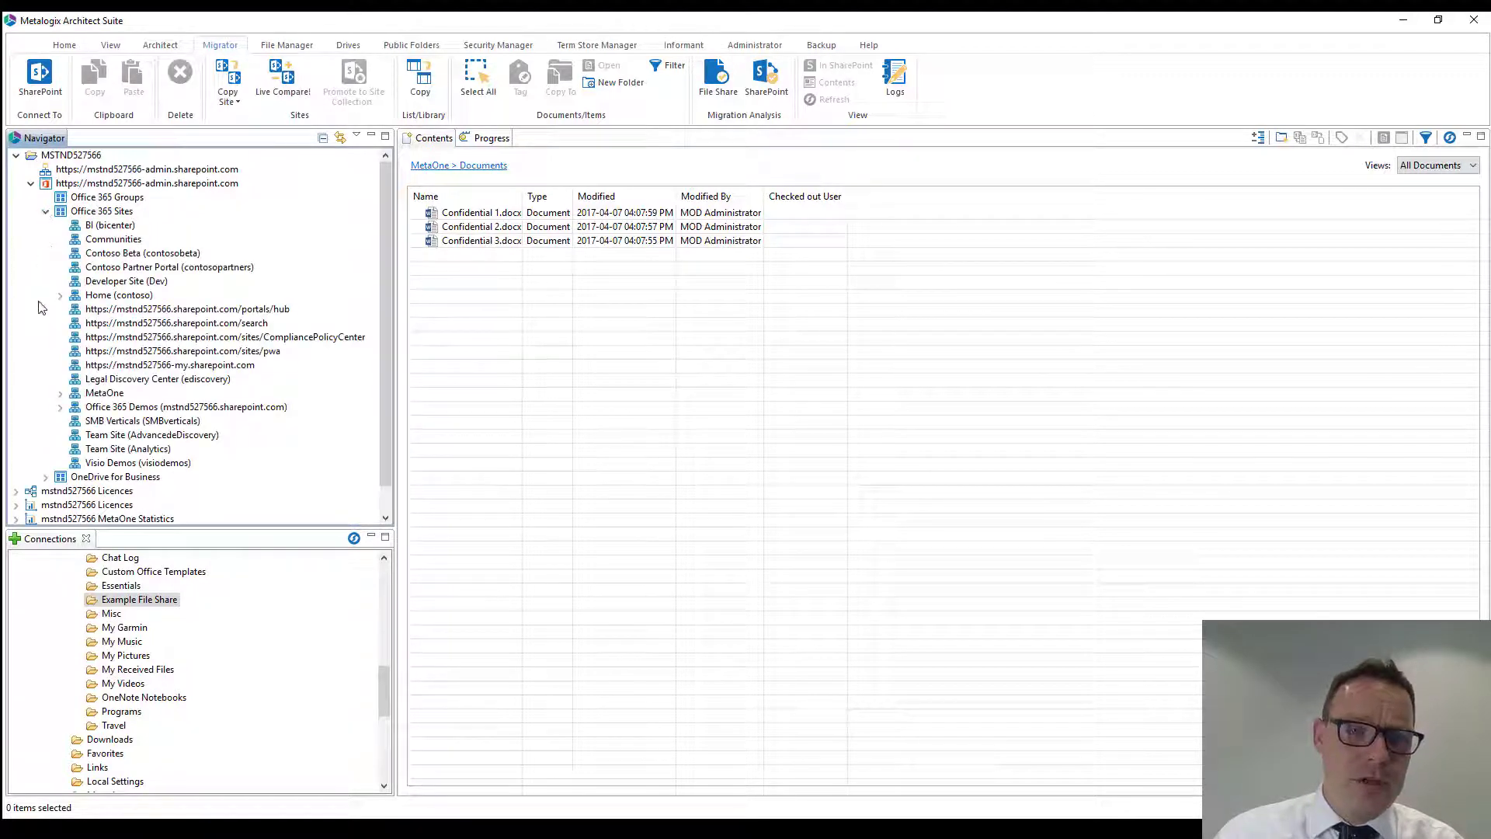
pyautogui.click(60, 393)
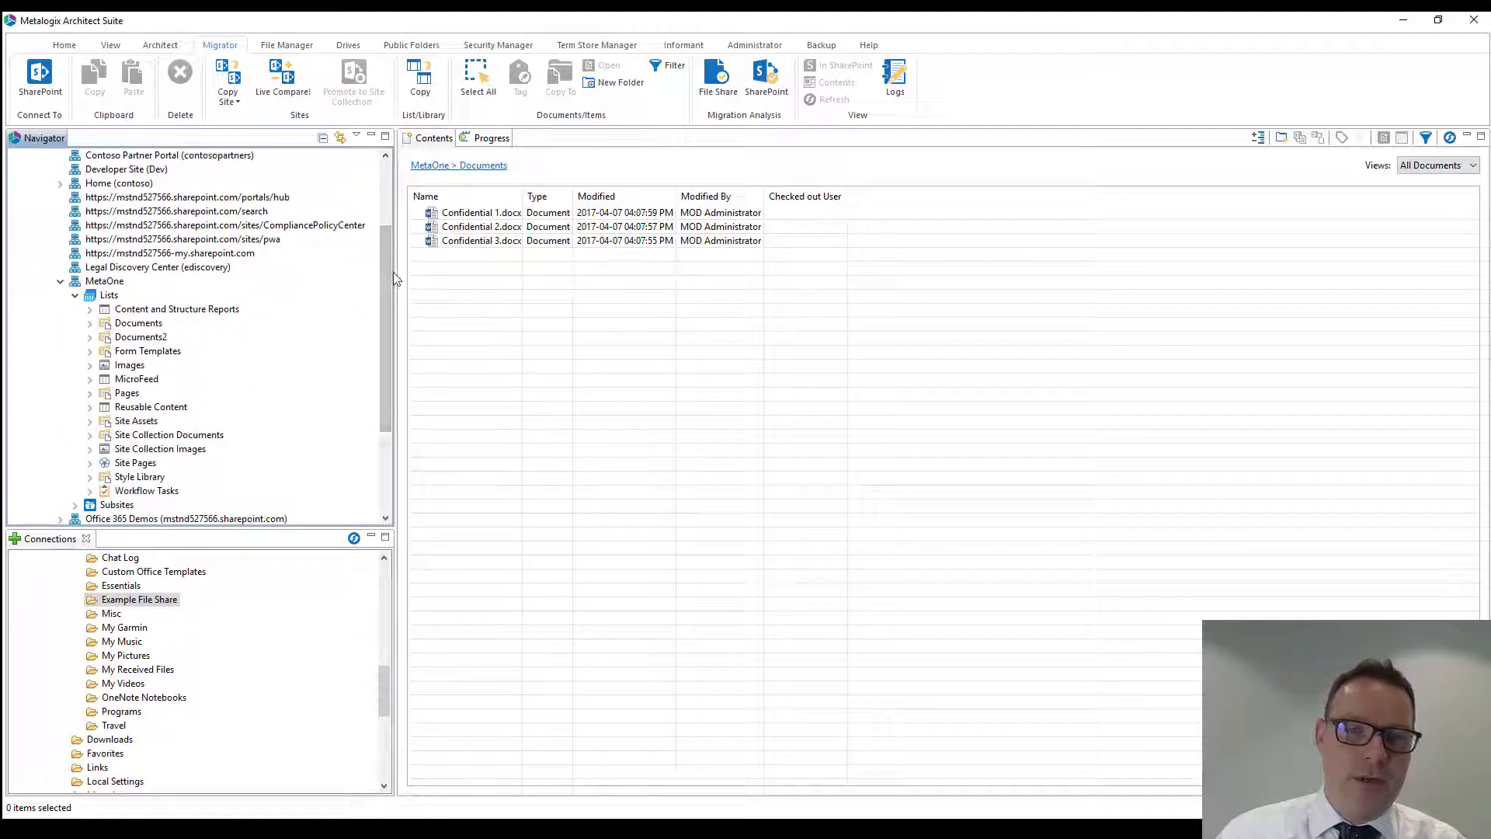
pyautogui.moveTo(386, 274); pyautogui.dragTo(385, 304)
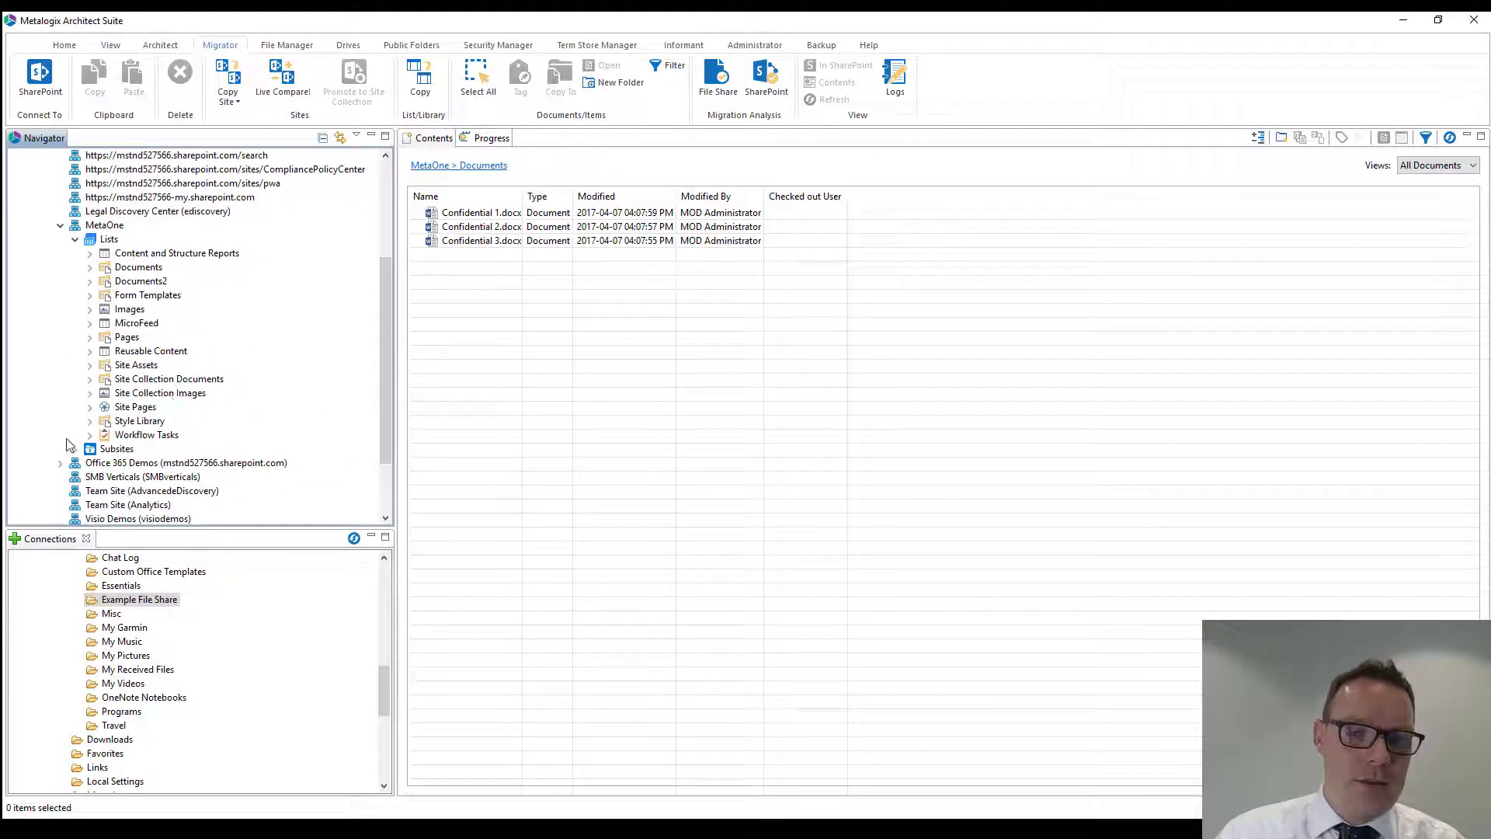
# - Expand MetaOne's subsites down to those under Departments and select the Finance subsite
pyautogui.click(76, 449)
pyautogui.click(90, 464)
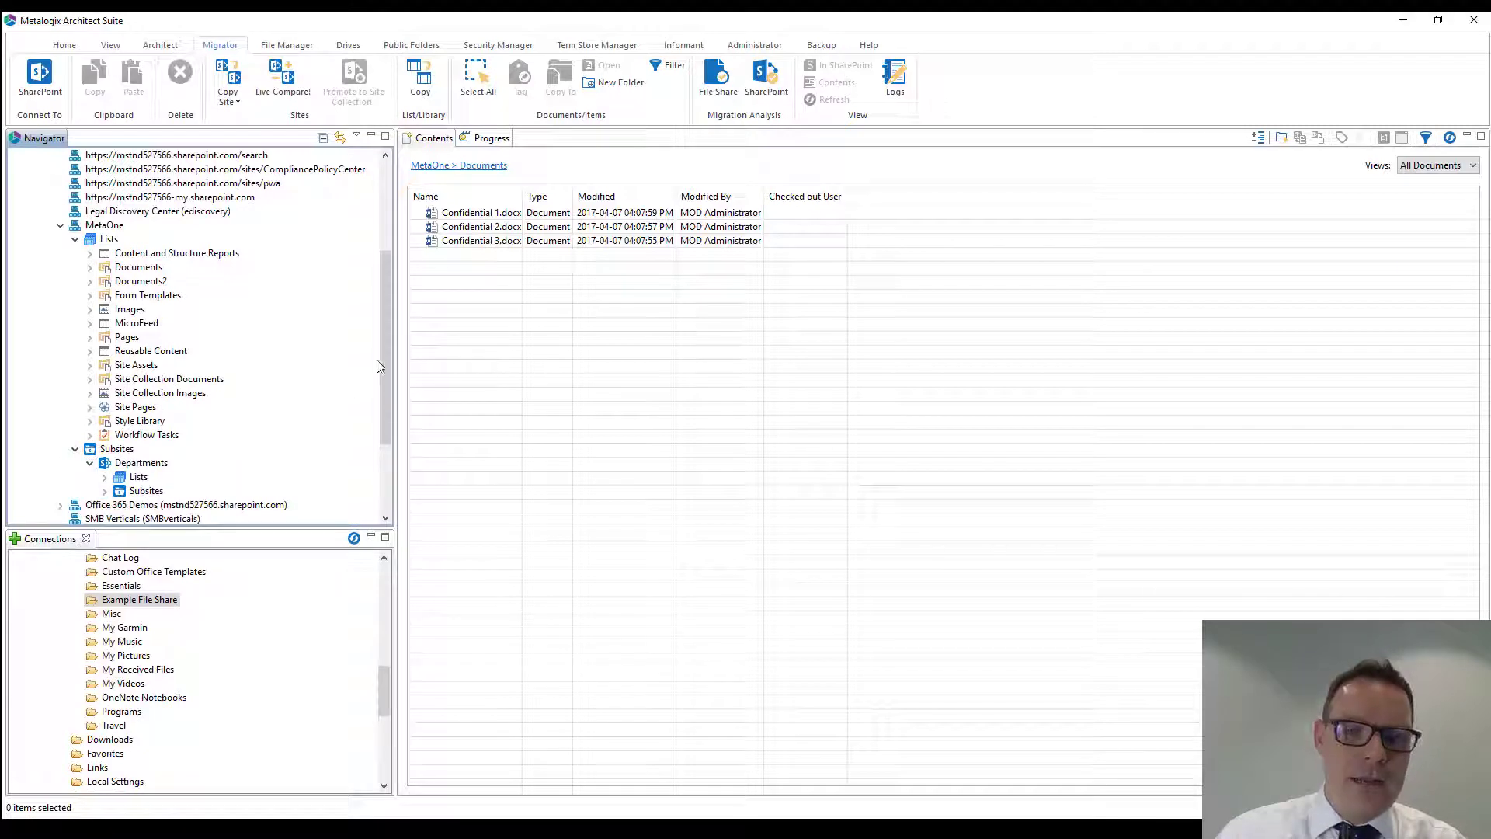
pyautogui.scroll(-2, 379, 367)
pyautogui.click(104, 407)
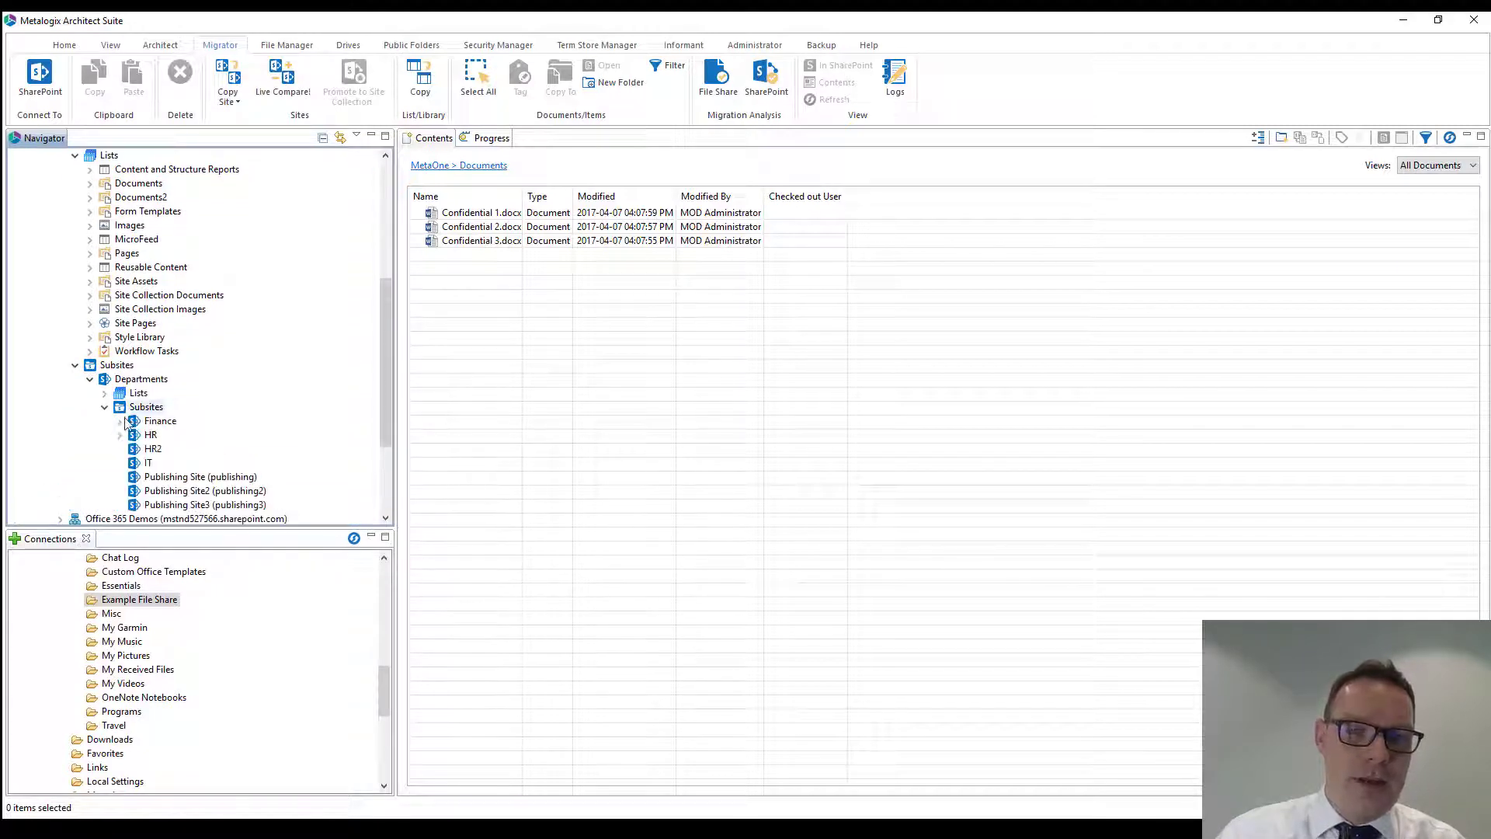
pyautogui.click(159, 423)
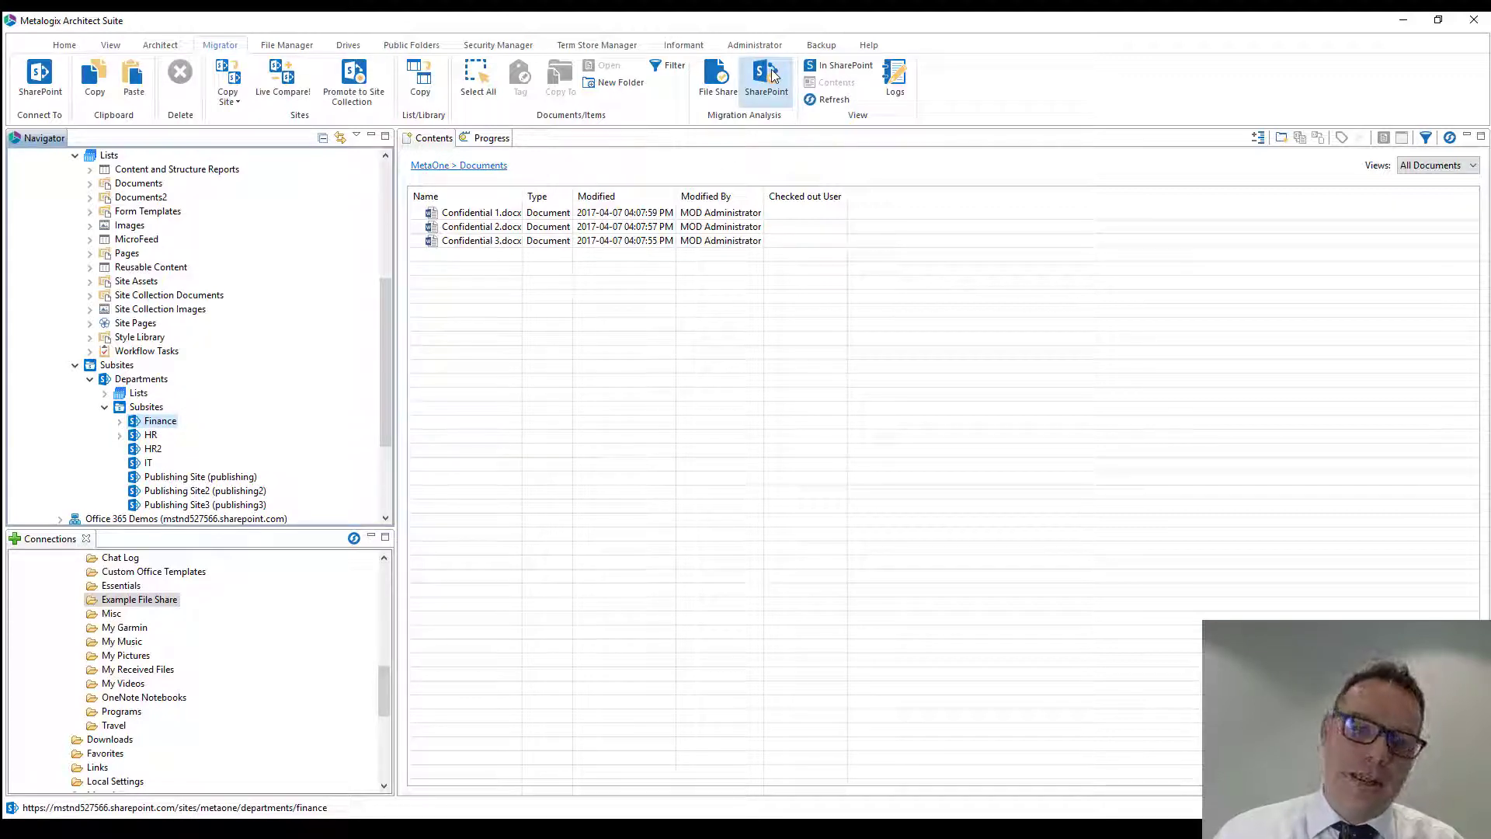
# - Open the SharePoint Pre-migration Analysis for the Finance subsite and read the help on the optional Target Location
pyautogui.rightClick(160, 423)
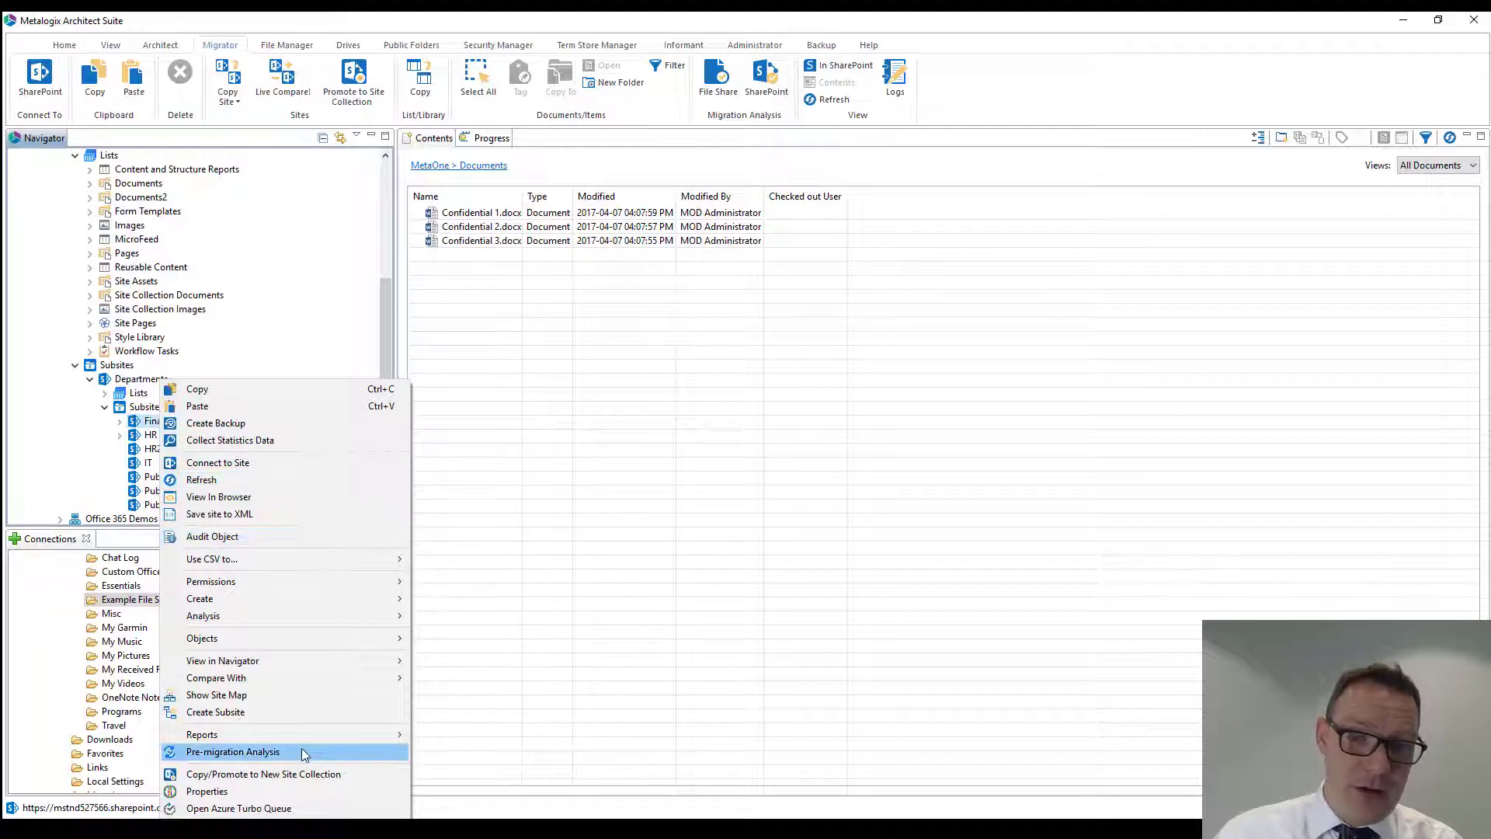
pyautogui.click(38, 424)
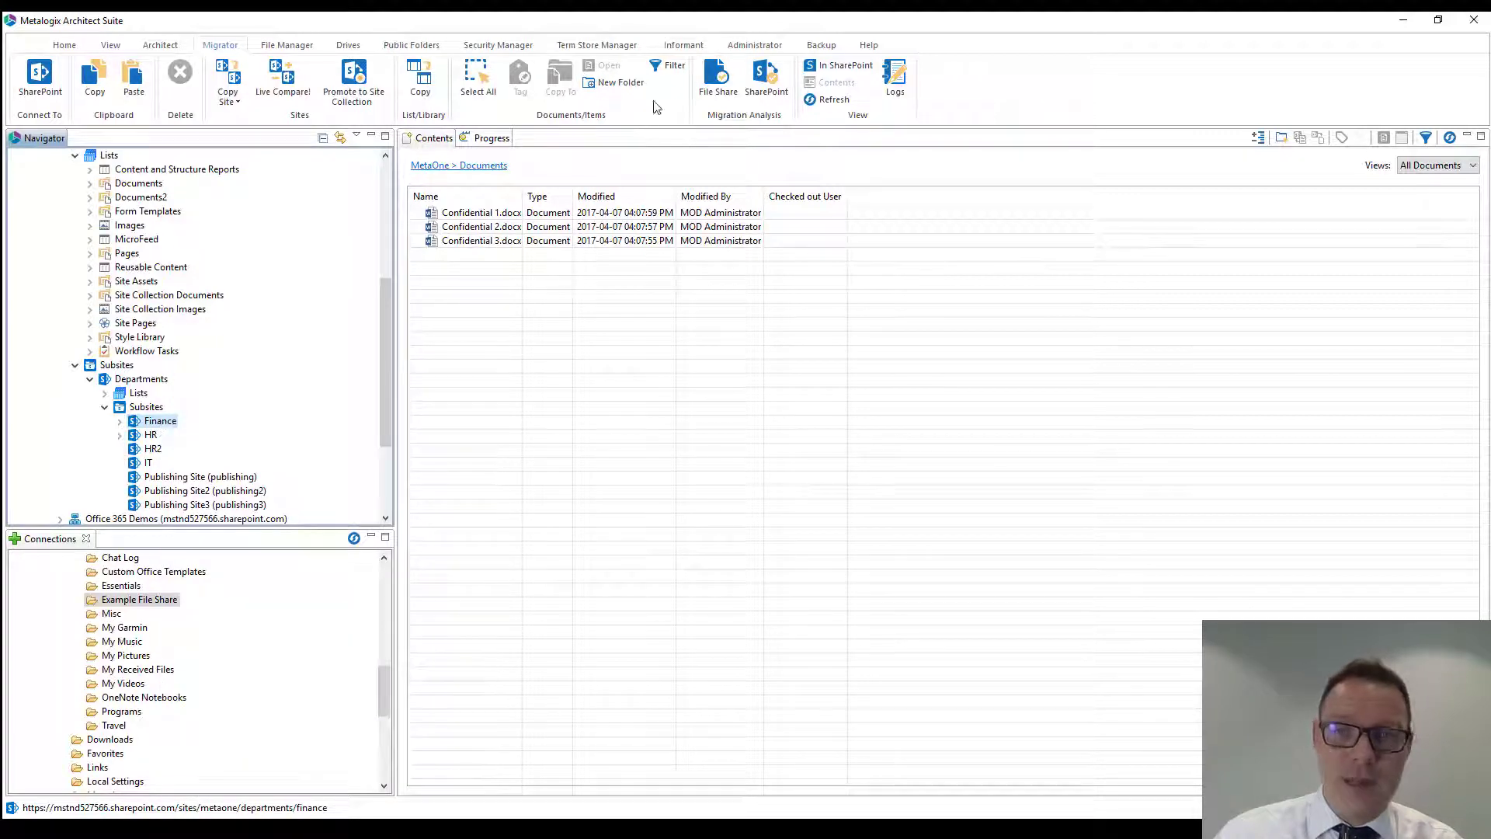
pyautogui.click(766, 78)
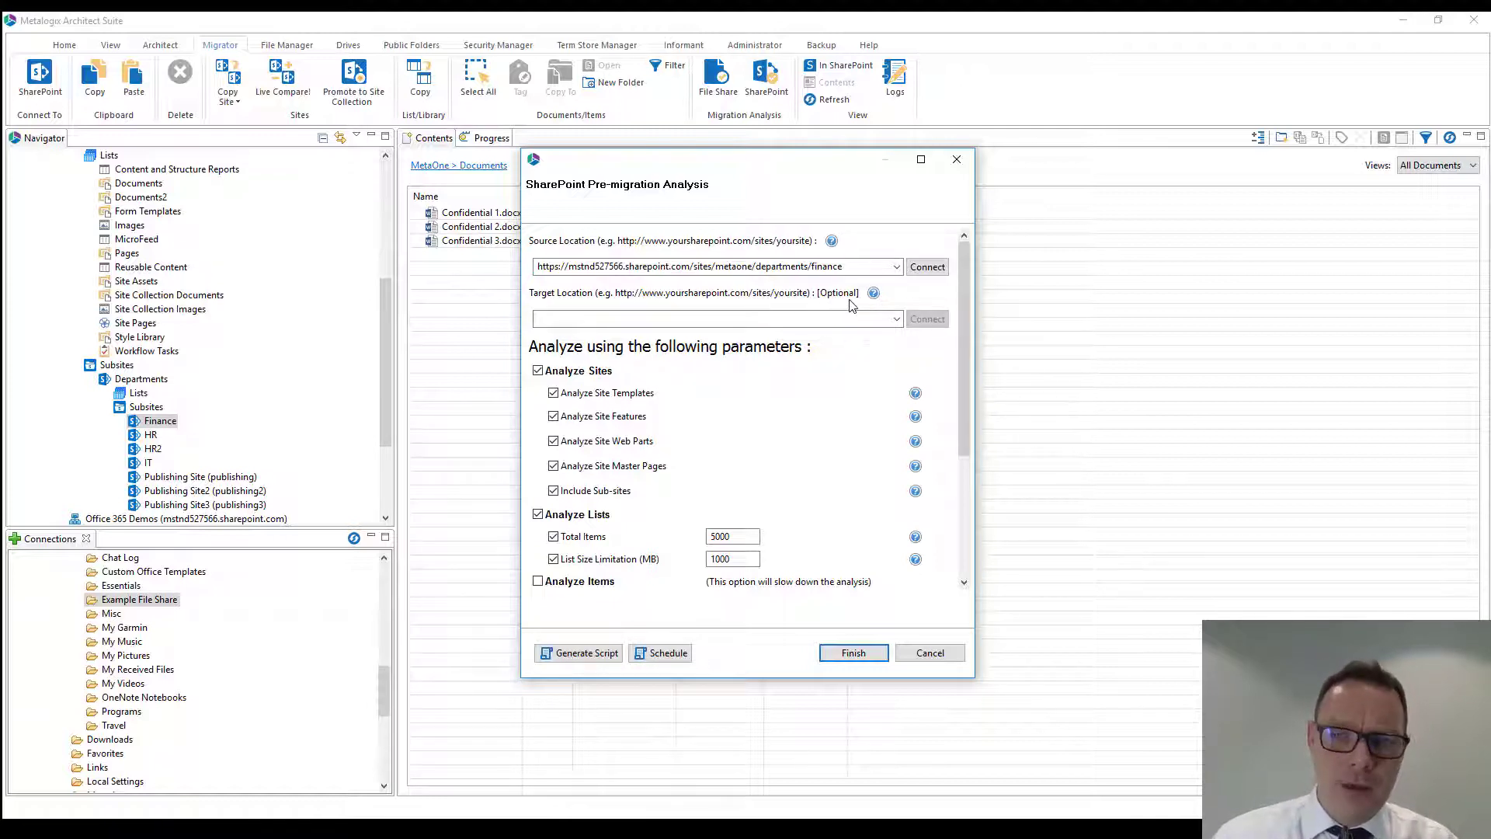
pyautogui.click(873, 294)
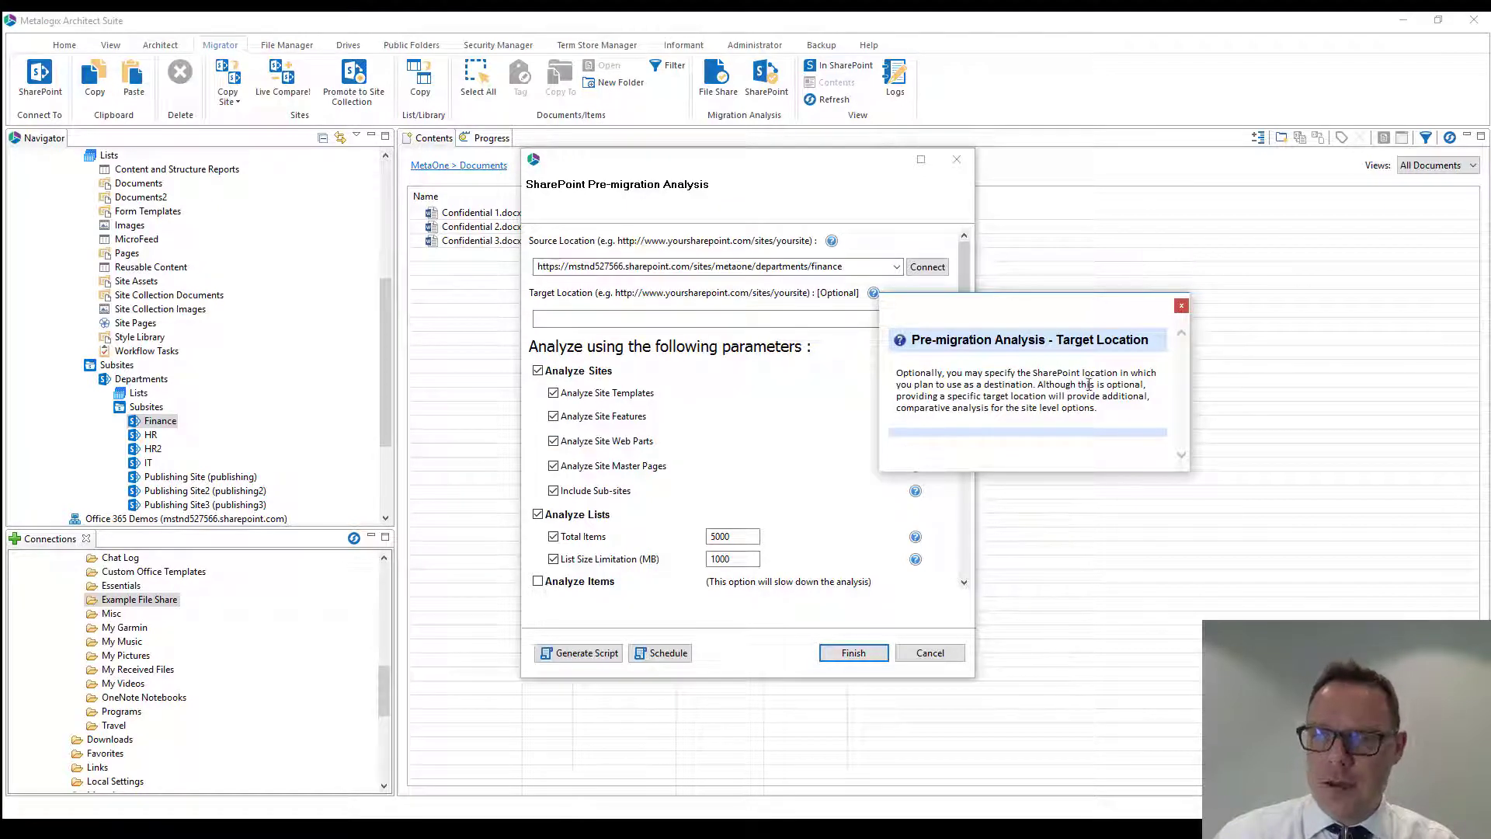
pyautogui.click(1181, 305)
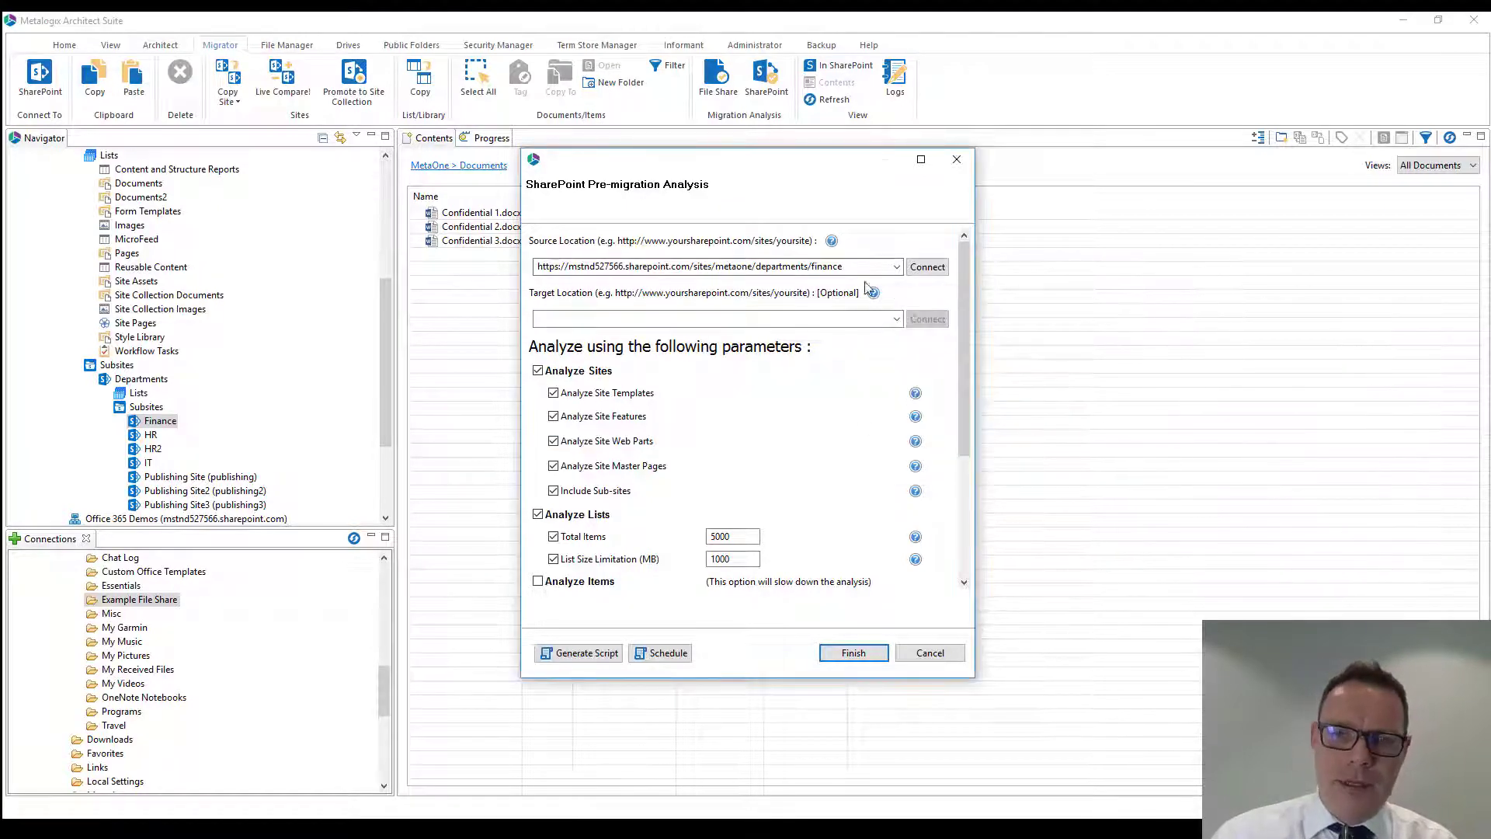
# - Read the help on the Analyze Site Templates parameter, then close it
pyautogui.moveTo(963, 331); pyautogui.dragTo(959, 384)
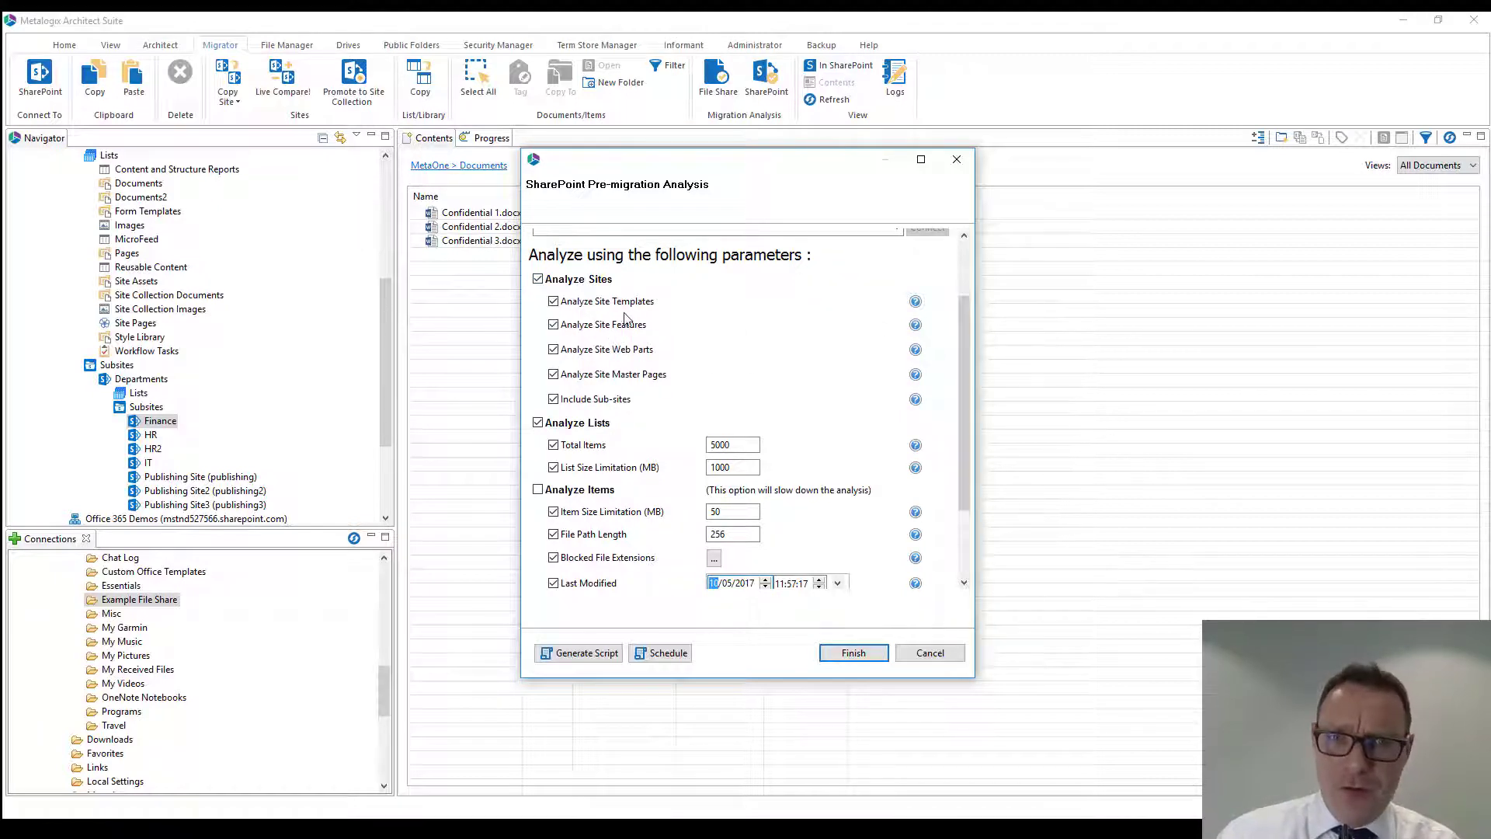
pyautogui.click(923, 309)
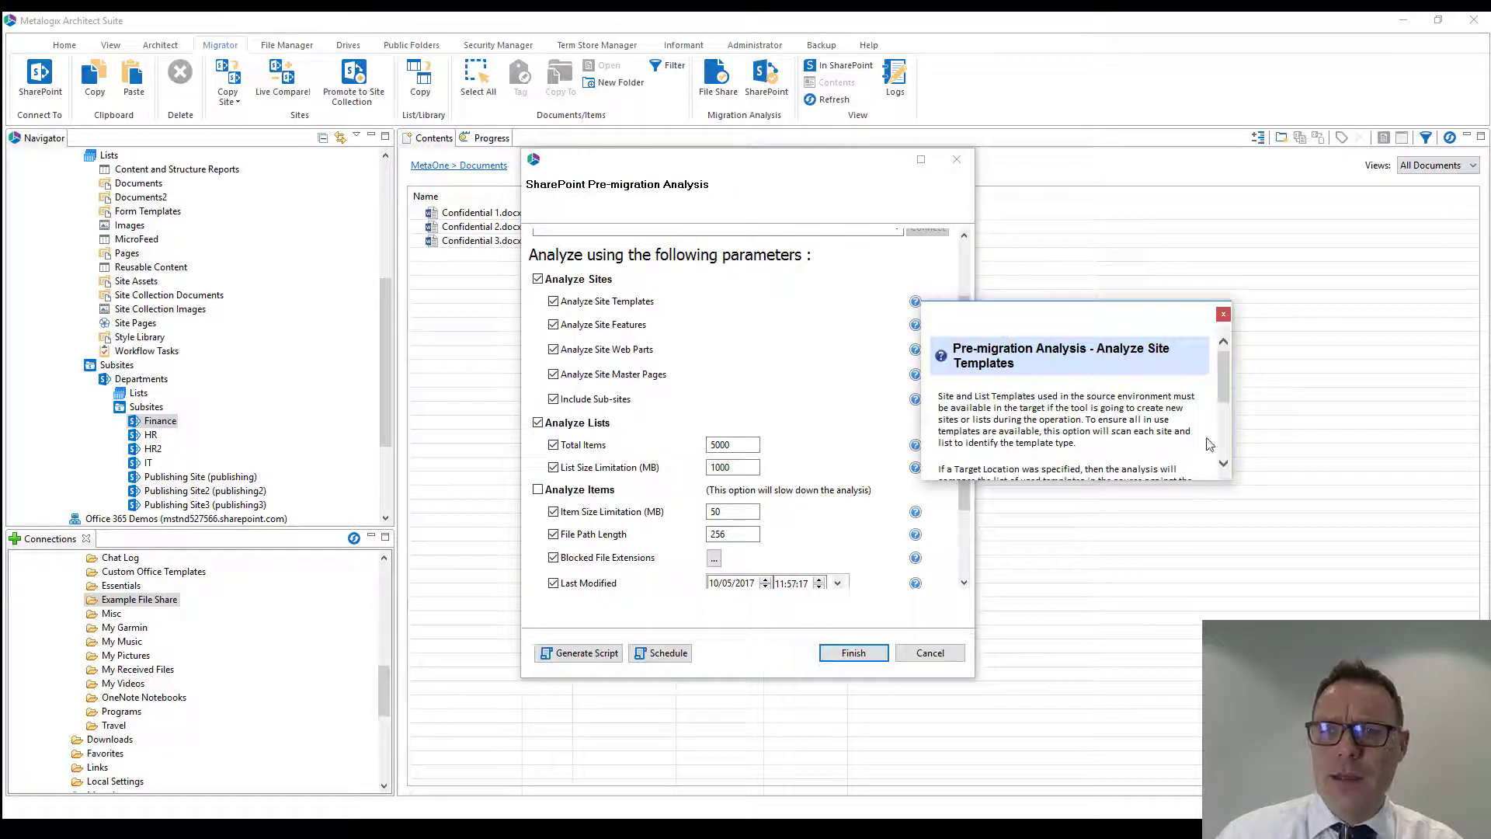
pyautogui.moveTo(1206, 484); pyautogui.dragTo(1203, 638)
pyautogui.click(1223, 316)
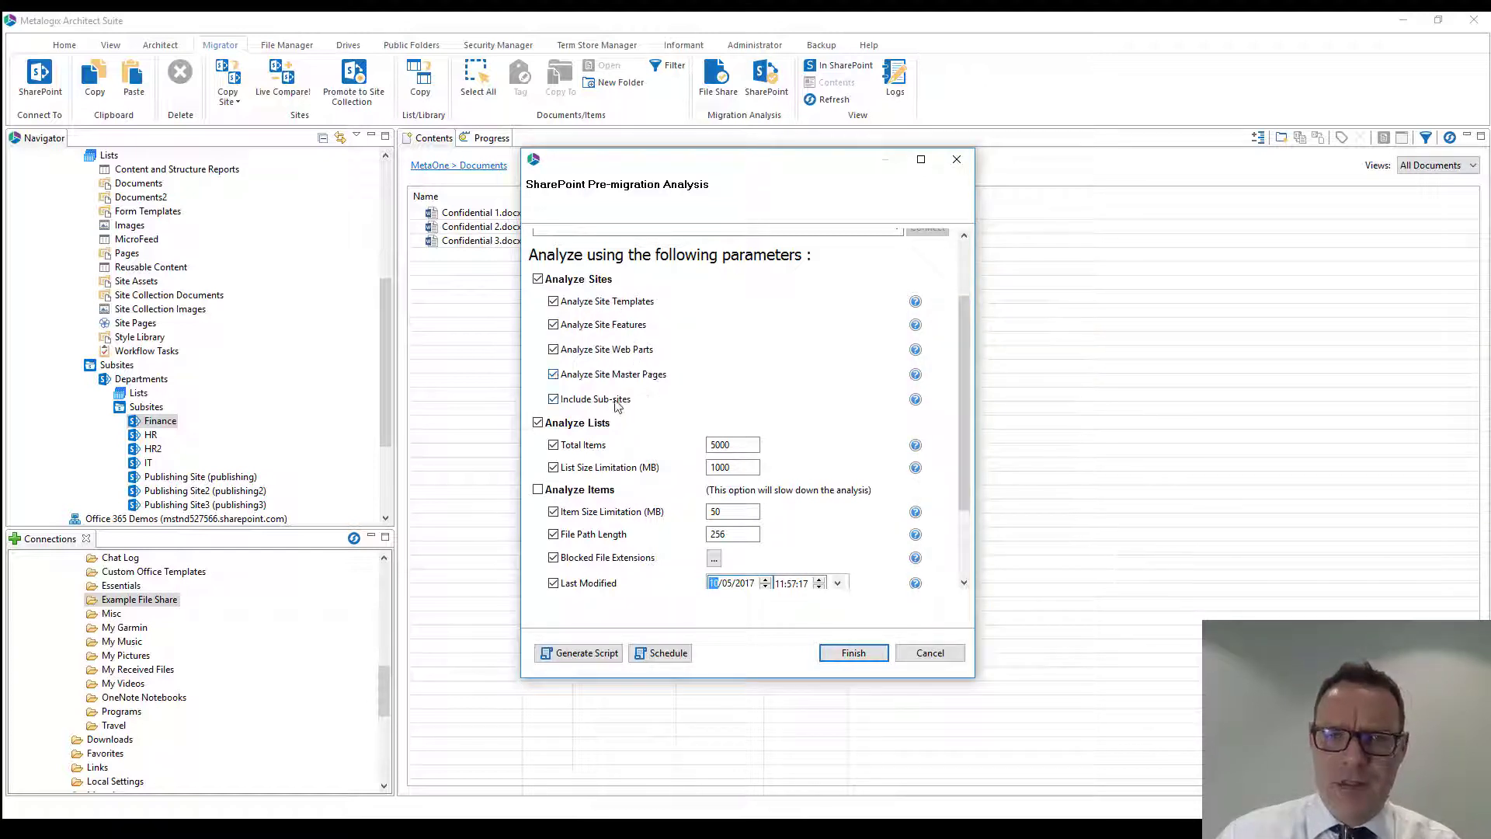
# - Review the Analyze Lists limits for total items and list size, and the Analyze Items parameters through Version Size Calculation
pyautogui.scroll(-3, 802, 392)
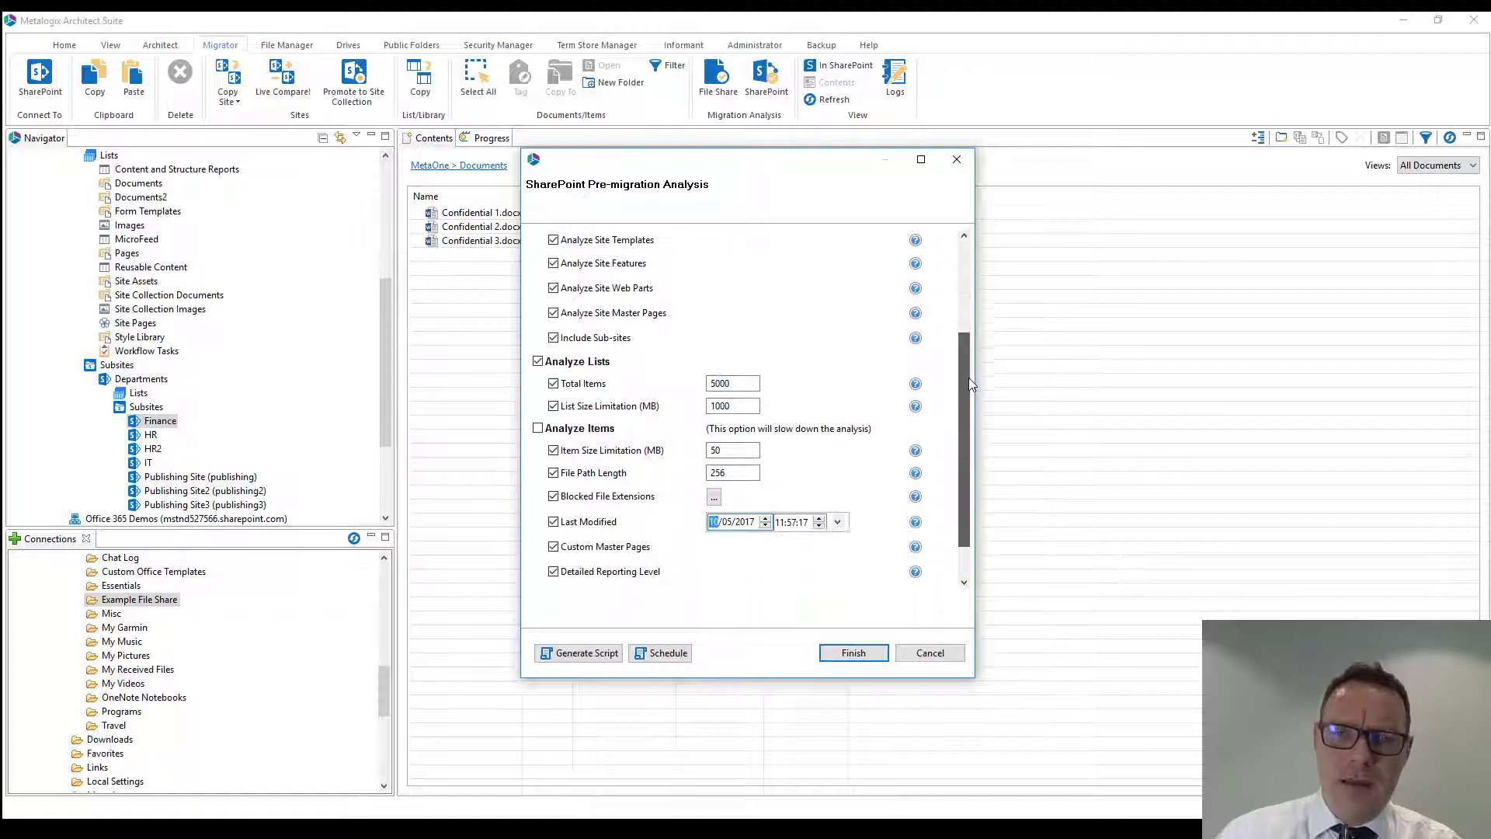
pyautogui.click(745, 354)
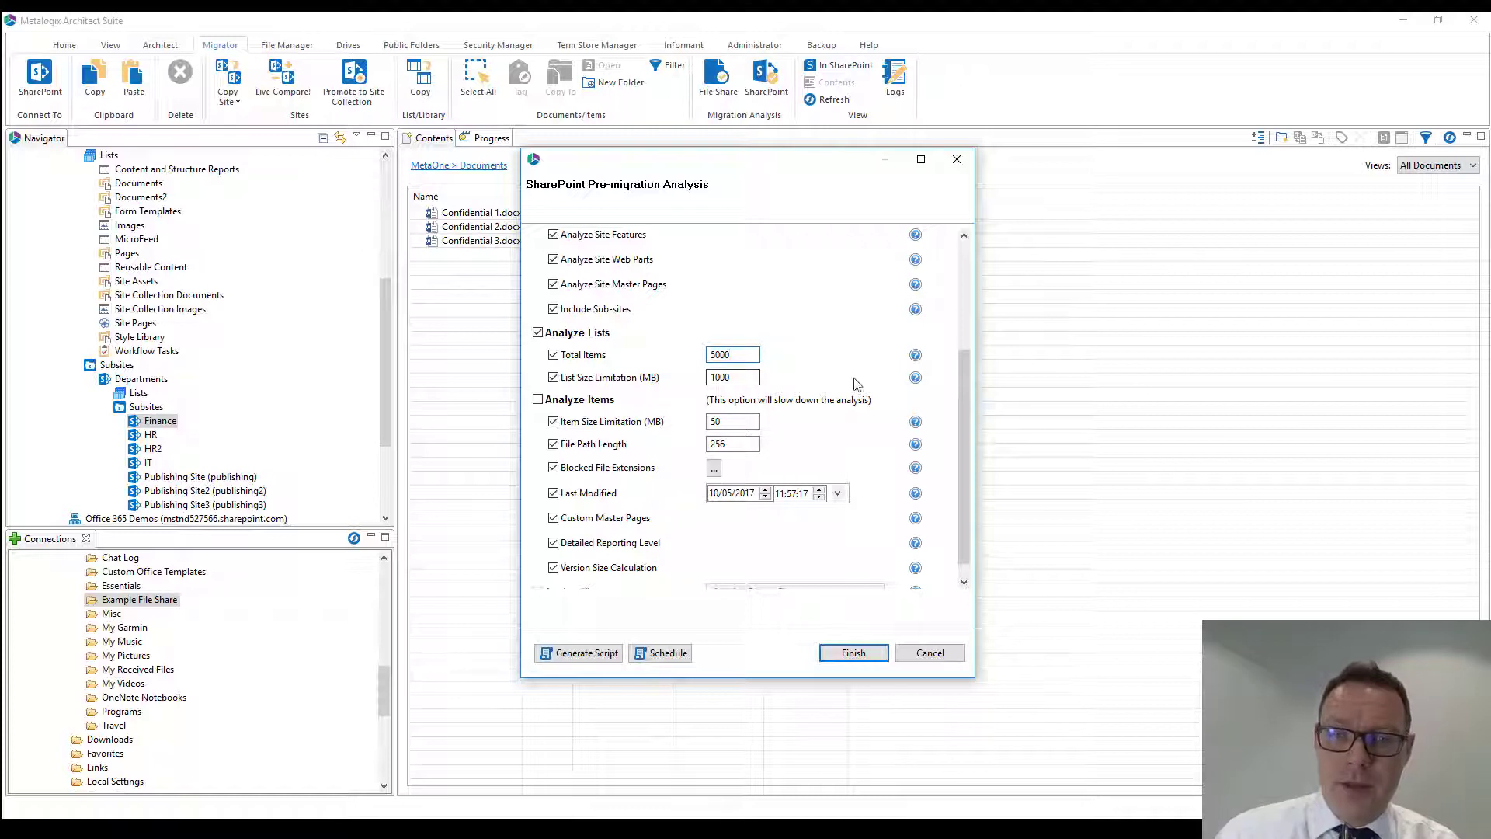
pyautogui.scroll(-1, 964, 419)
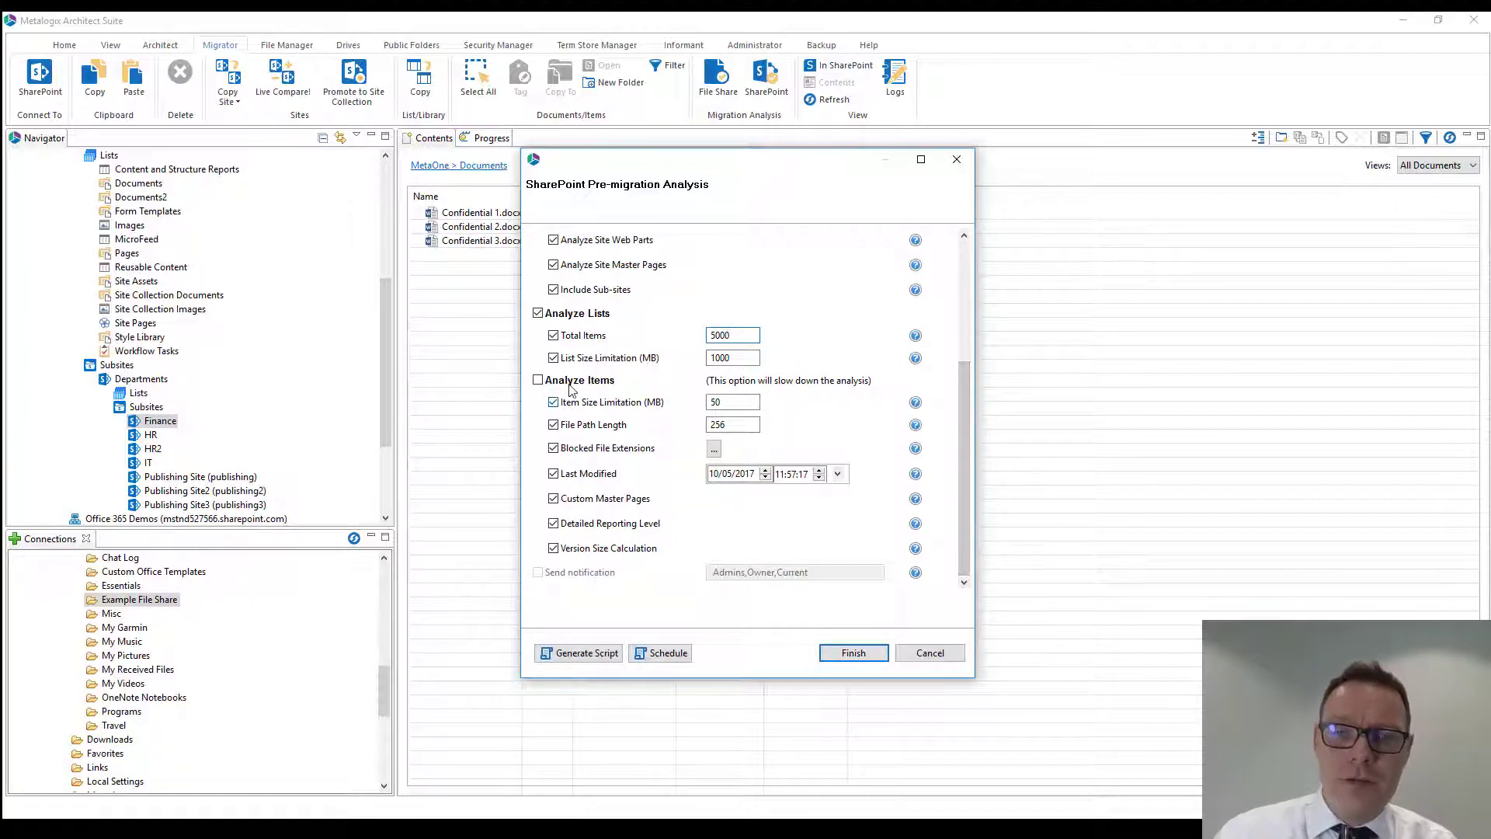
# - Enable Analyze Items, keep its size and path length limits, and set the Last Modified date to 10/01/2017
pyautogui.click(539, 380)
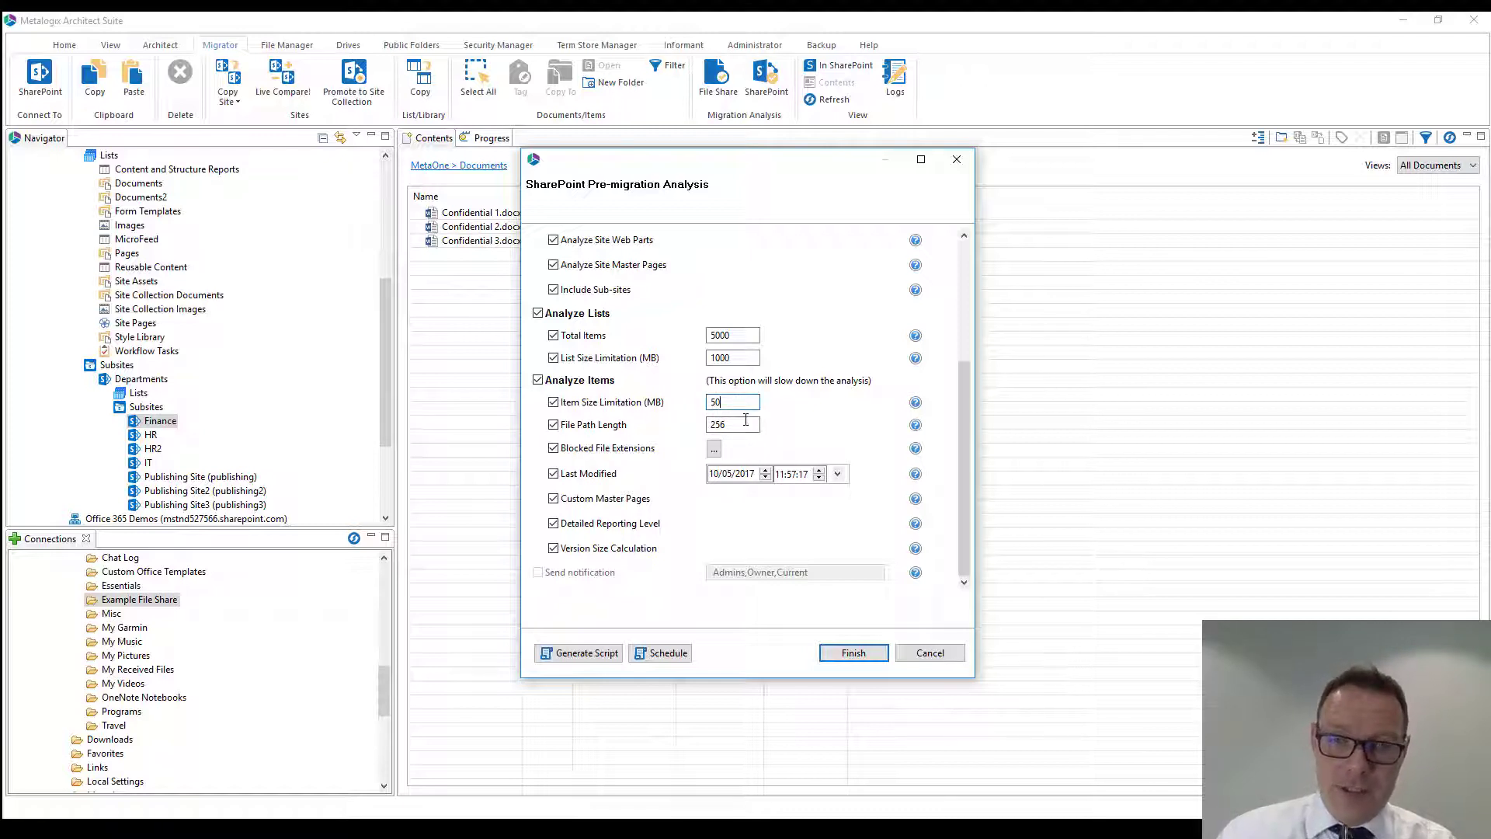
pyautogui.click(755, 423)
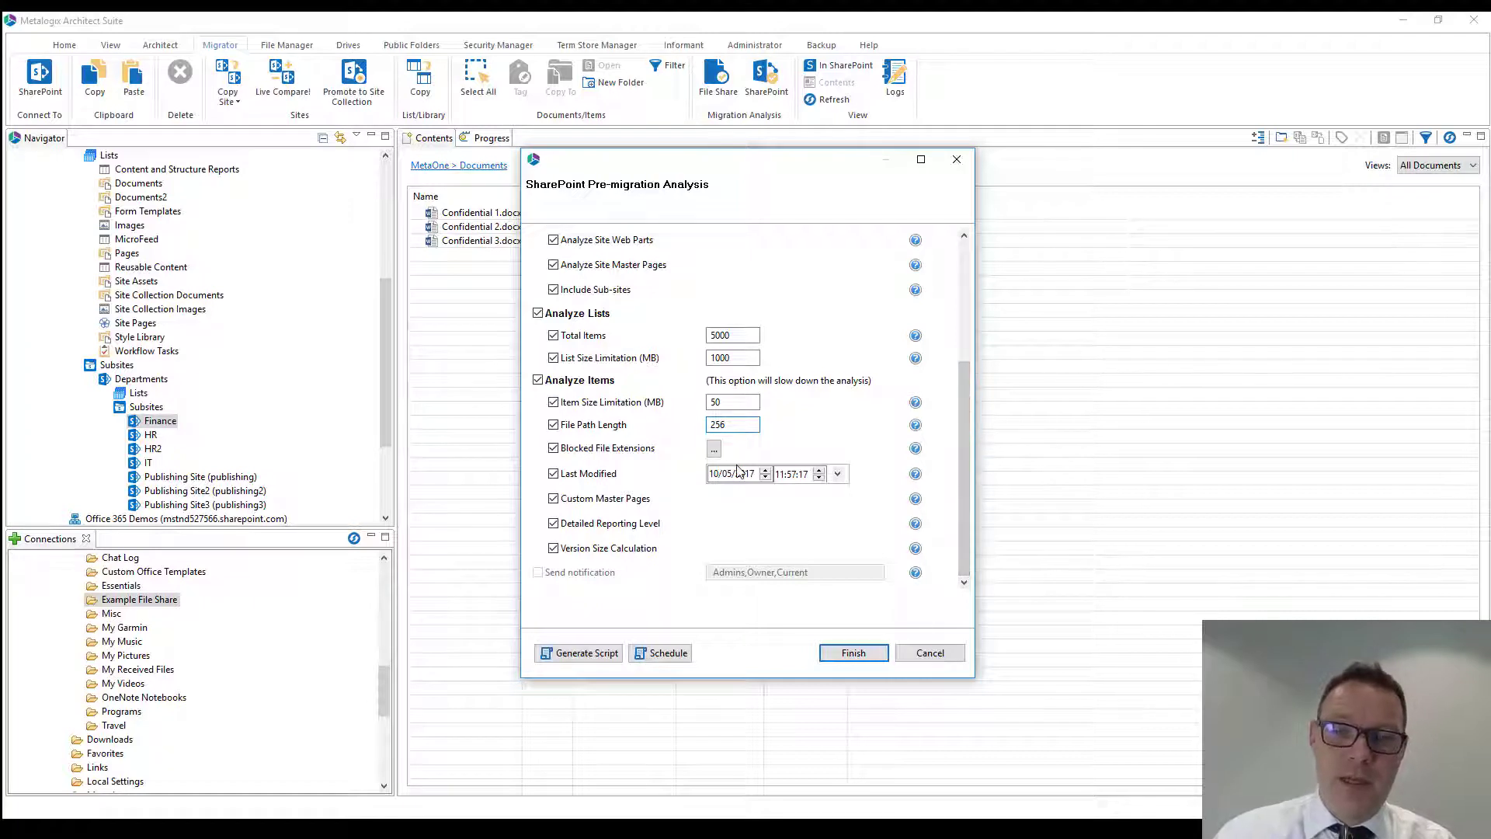
pyautogui.click(737, 473)
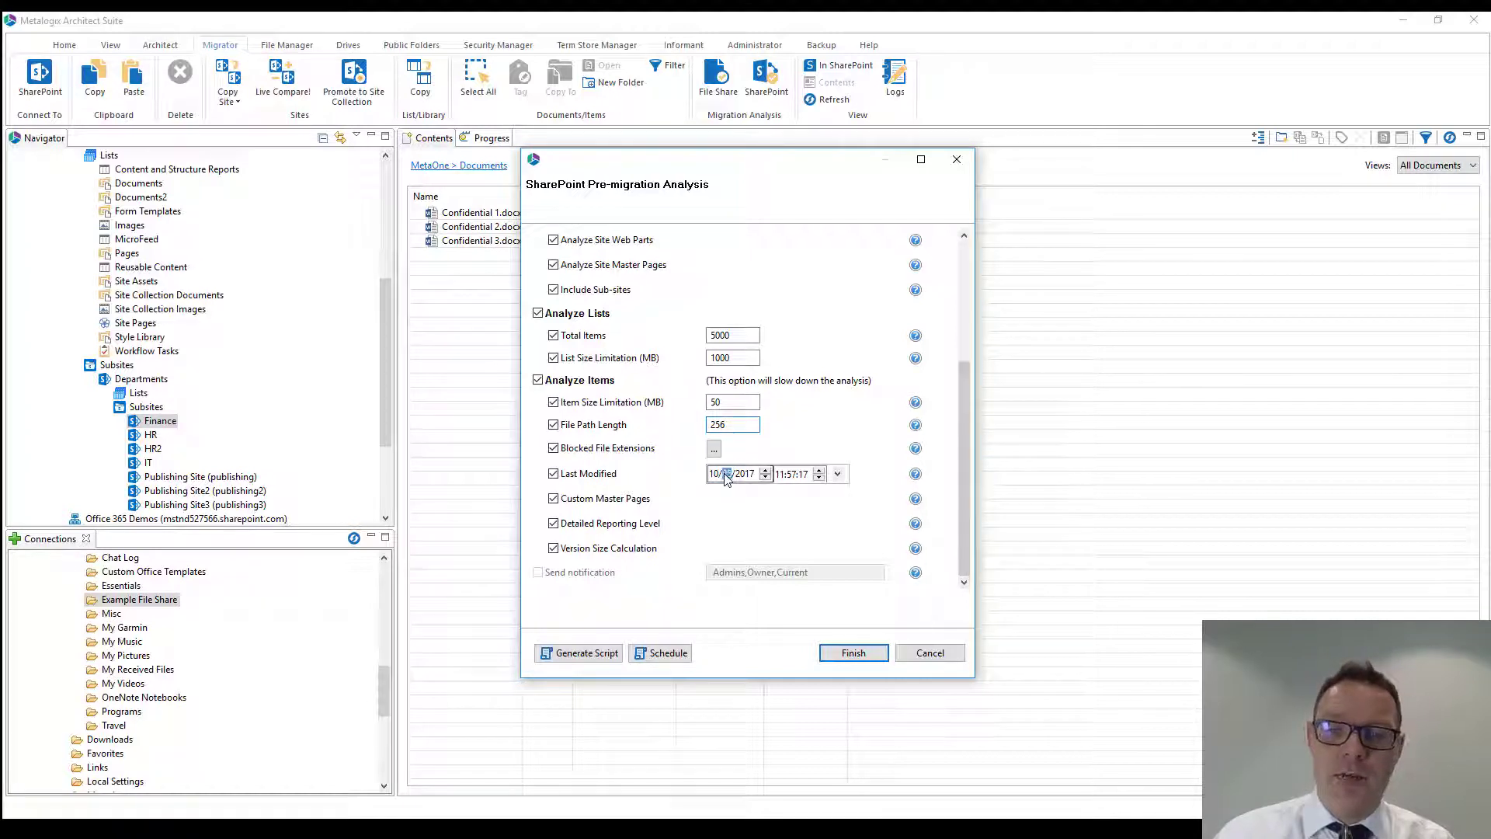
pyautogui.click(766, 479)
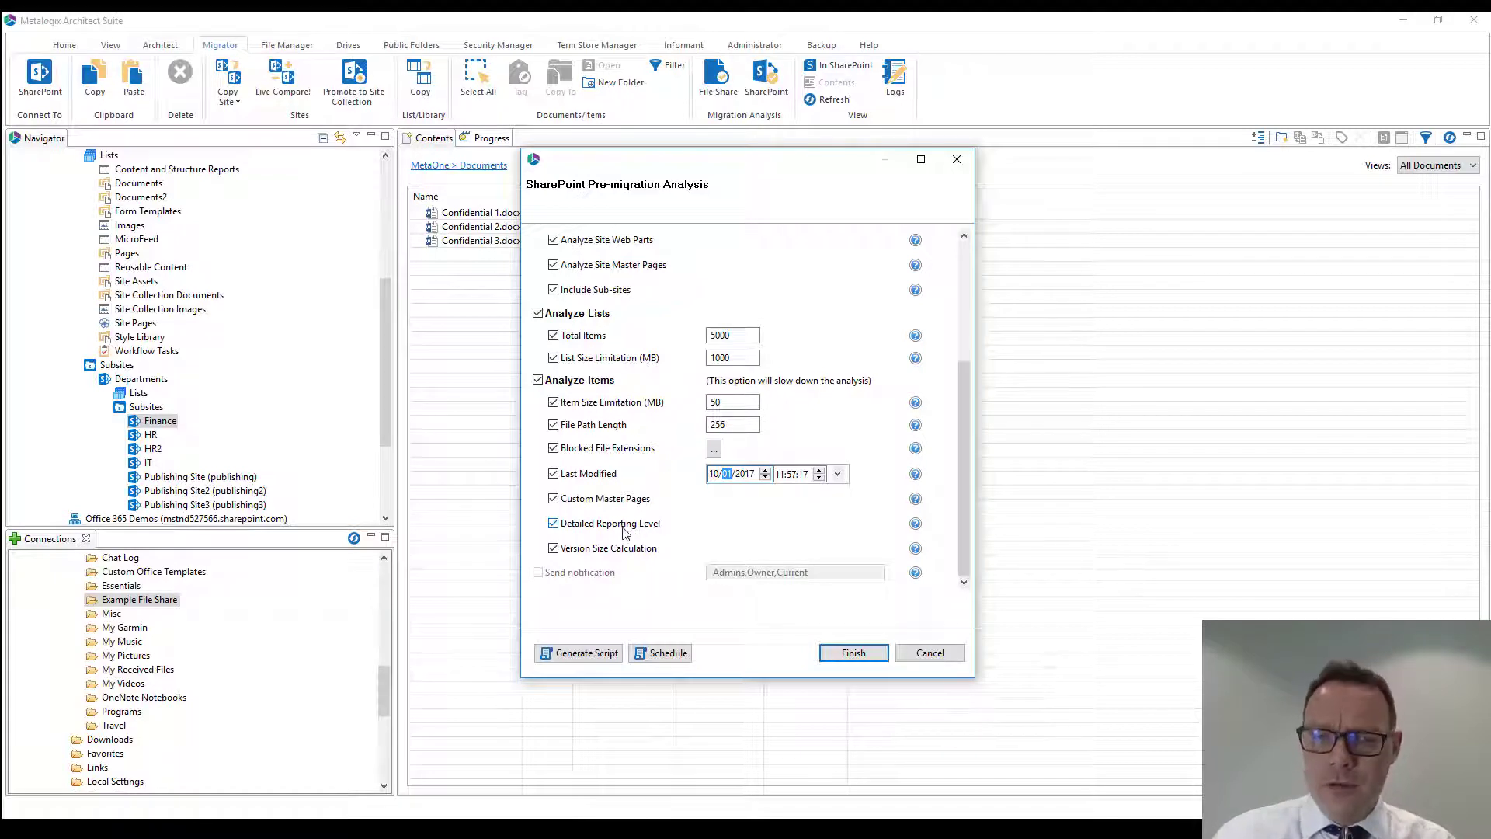
pyautogui.click(595, 525)
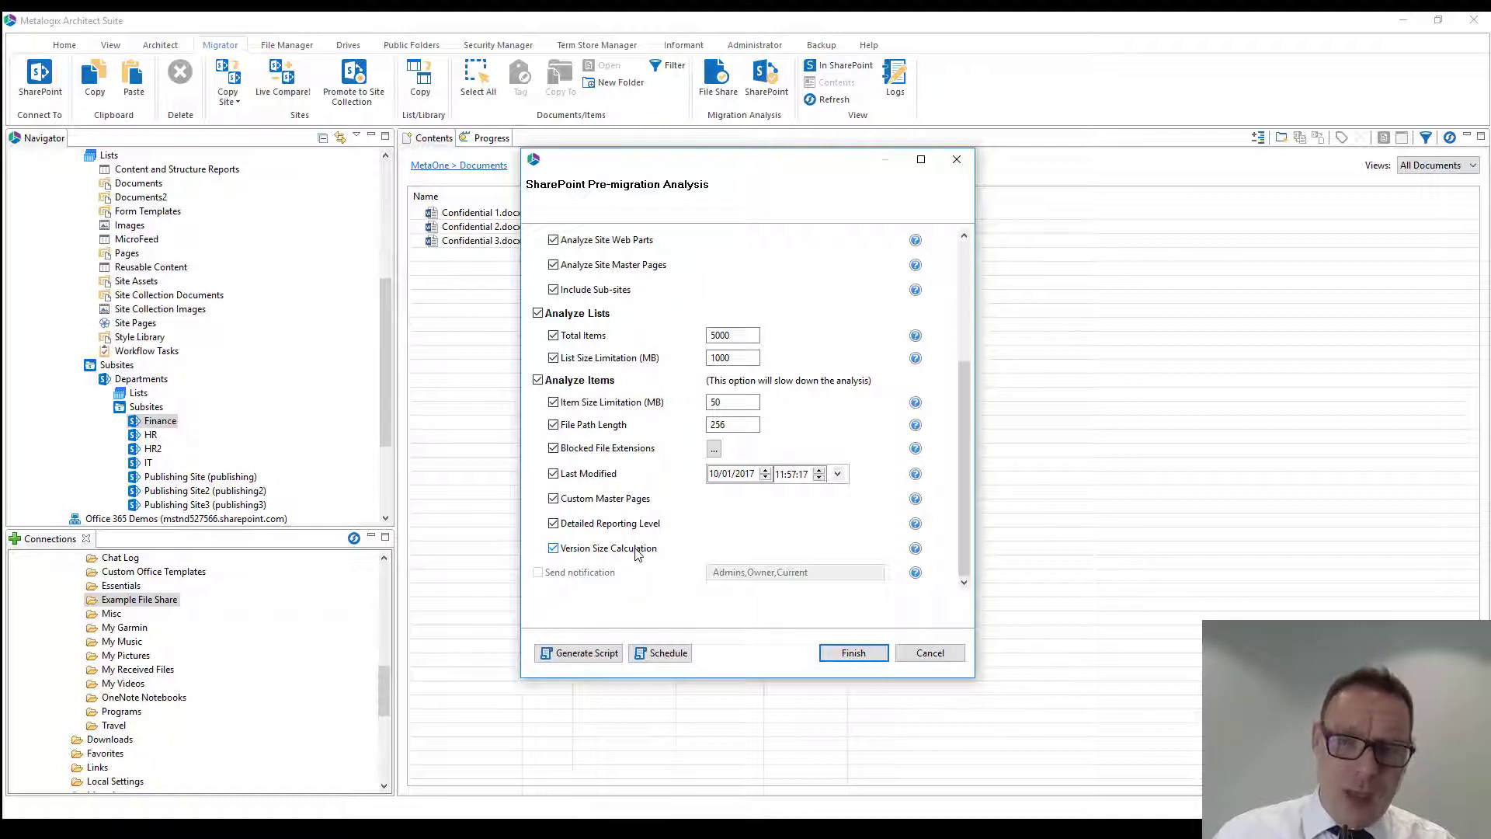
# - Read the help on the Version Size Calculation parameter, then close it
pyautogui.click(914, 548)
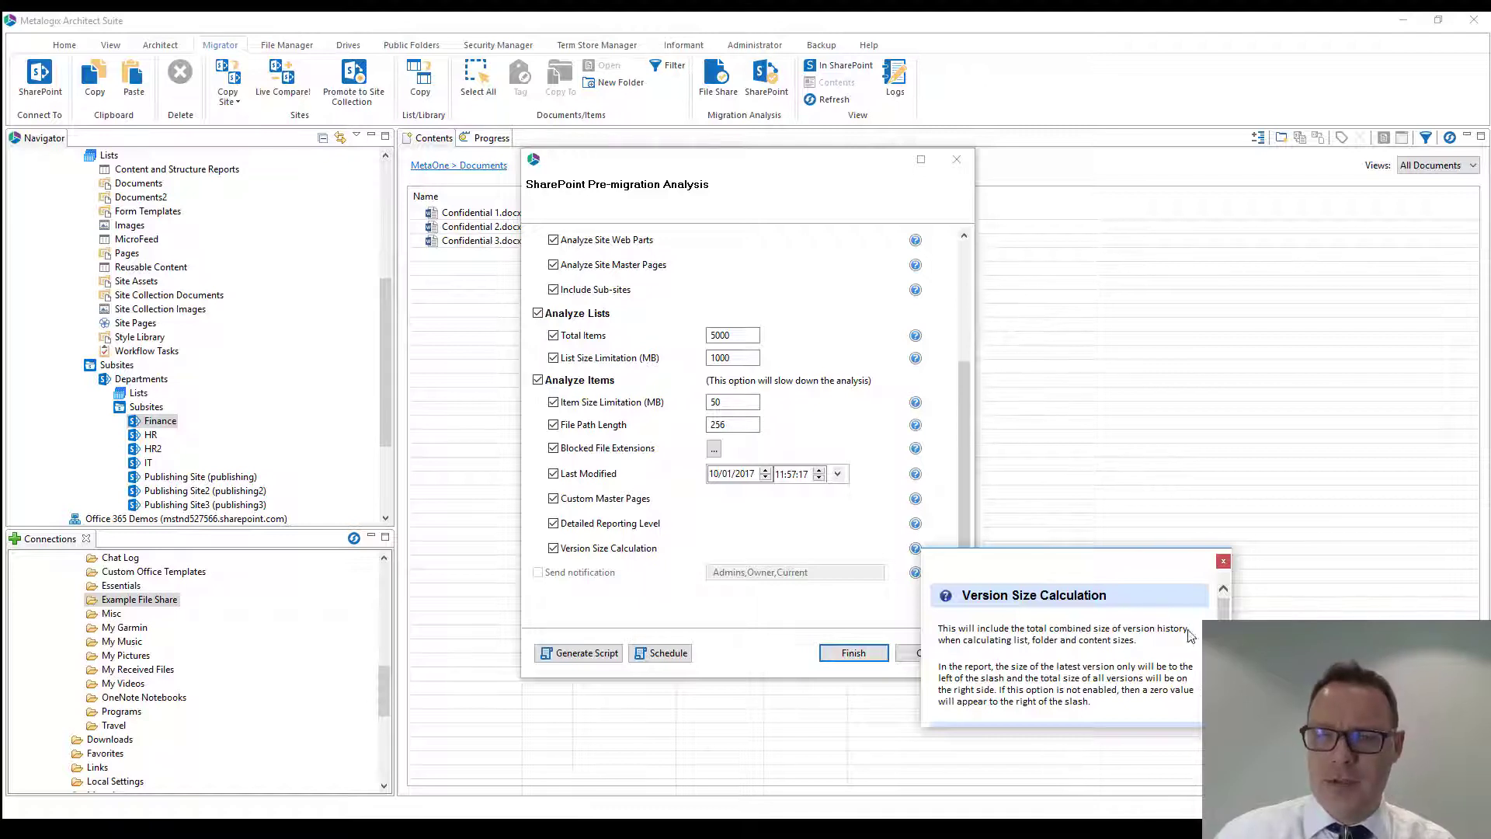
pyautogui.scroll(-1, 1066, 648)
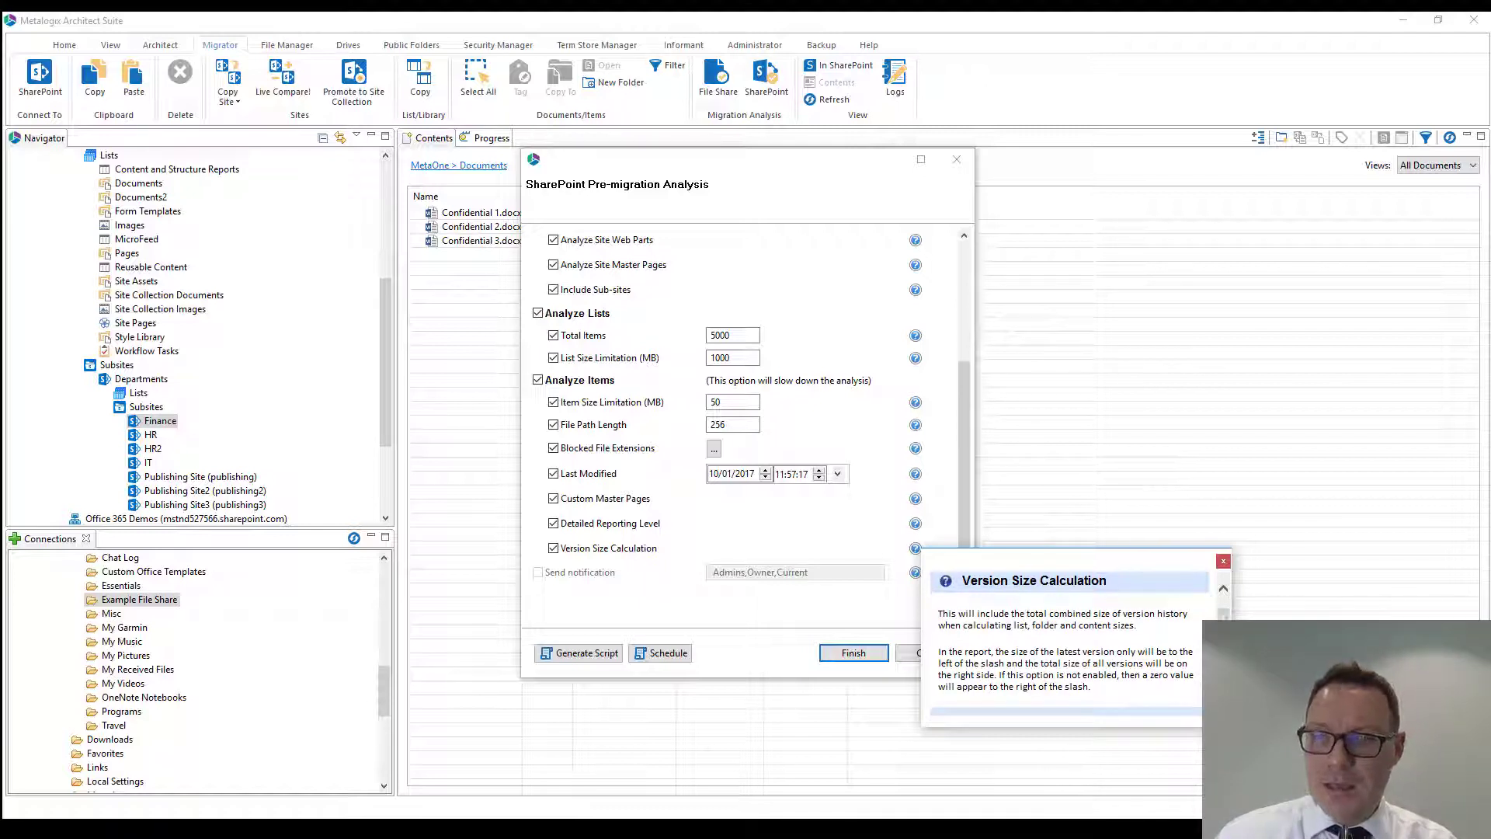
pyautogui.click(1223, 561)
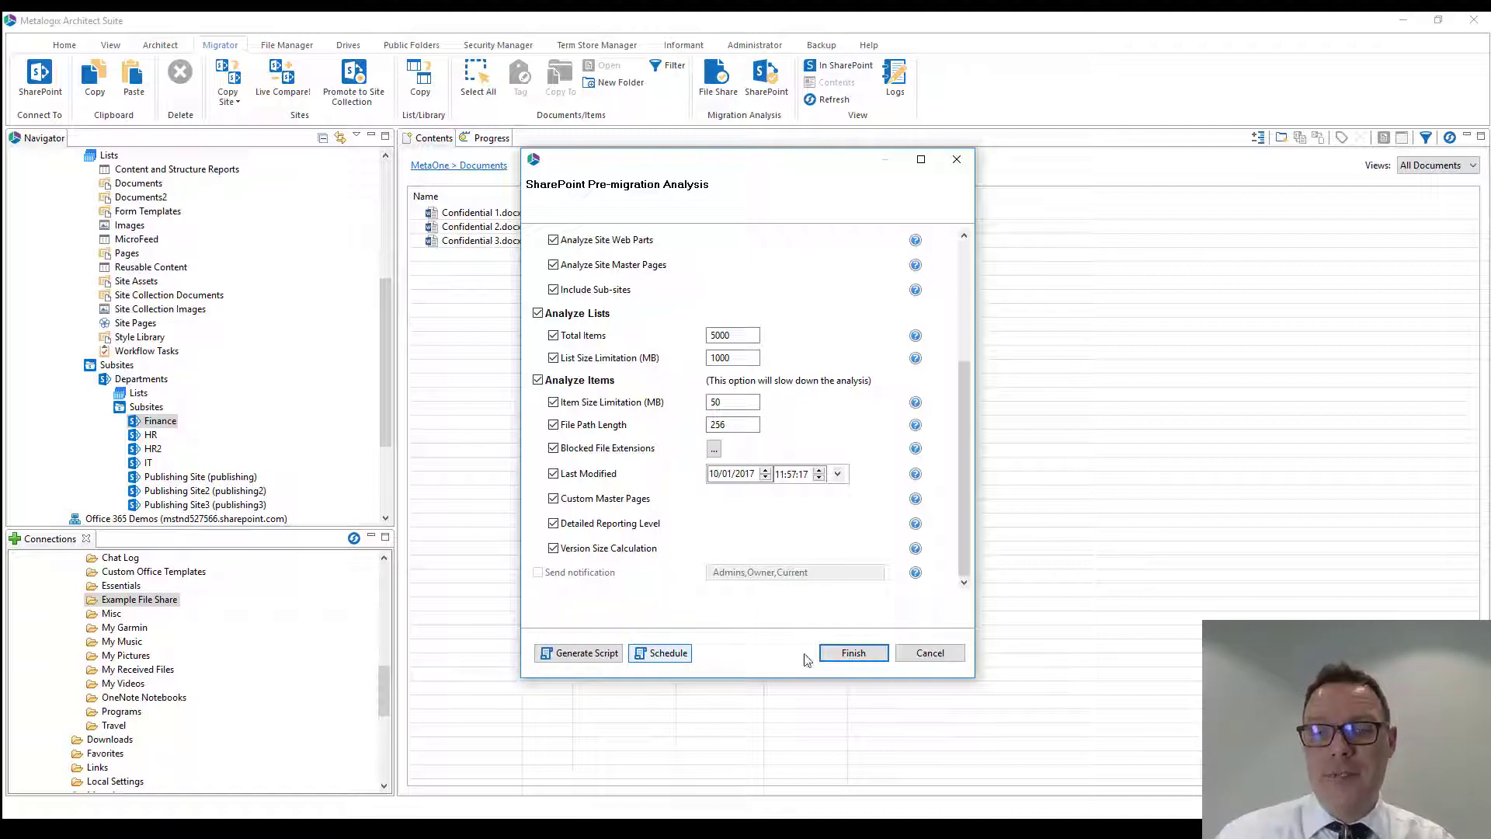
# - Finish the analysis setup and save the report to the Desktop as SharePoint Analysis.xlsx
pyautogui.click(853, 653)
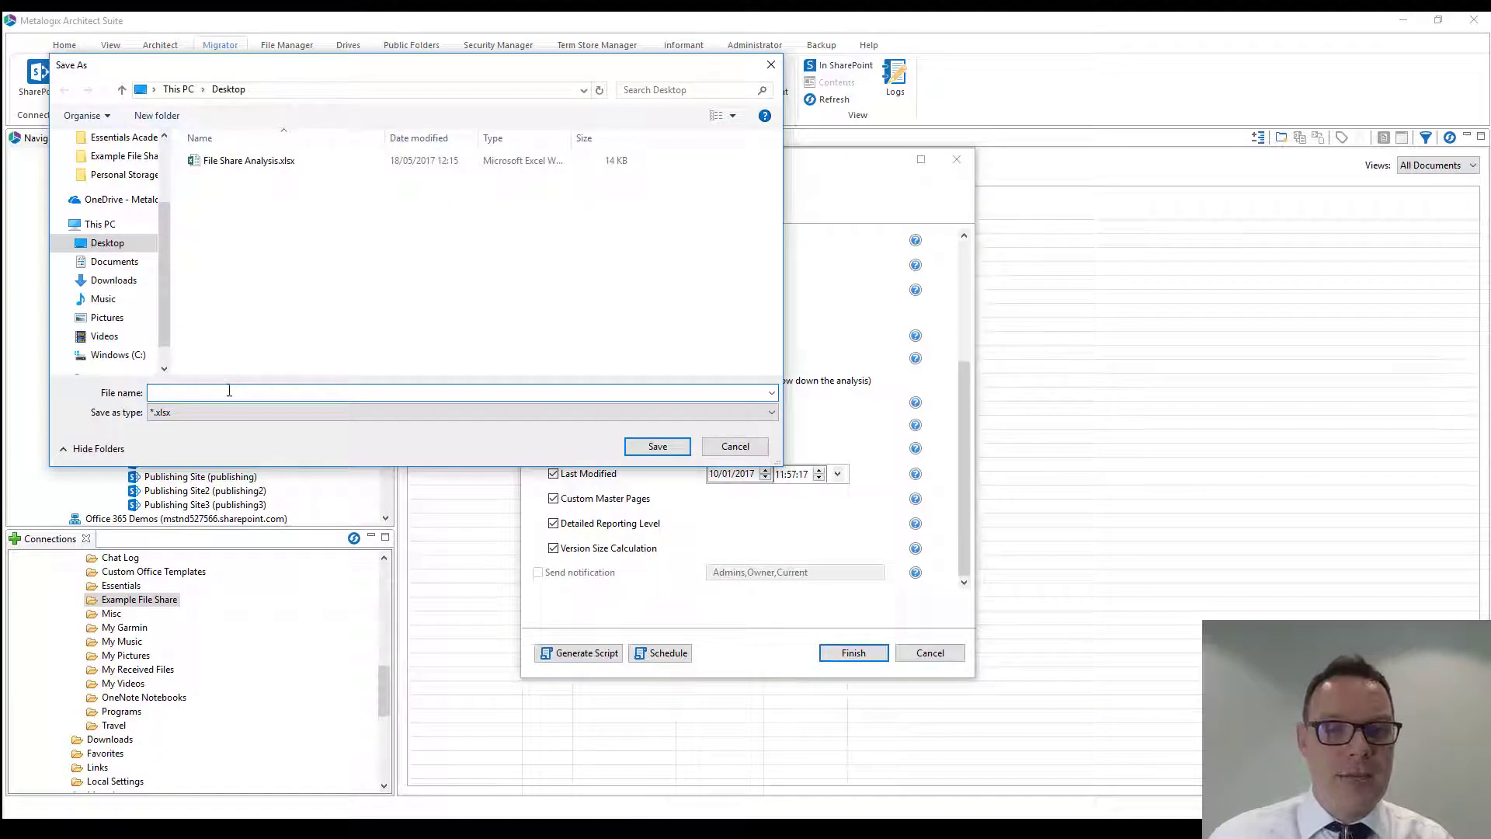
pyautogui.click(237, 161)
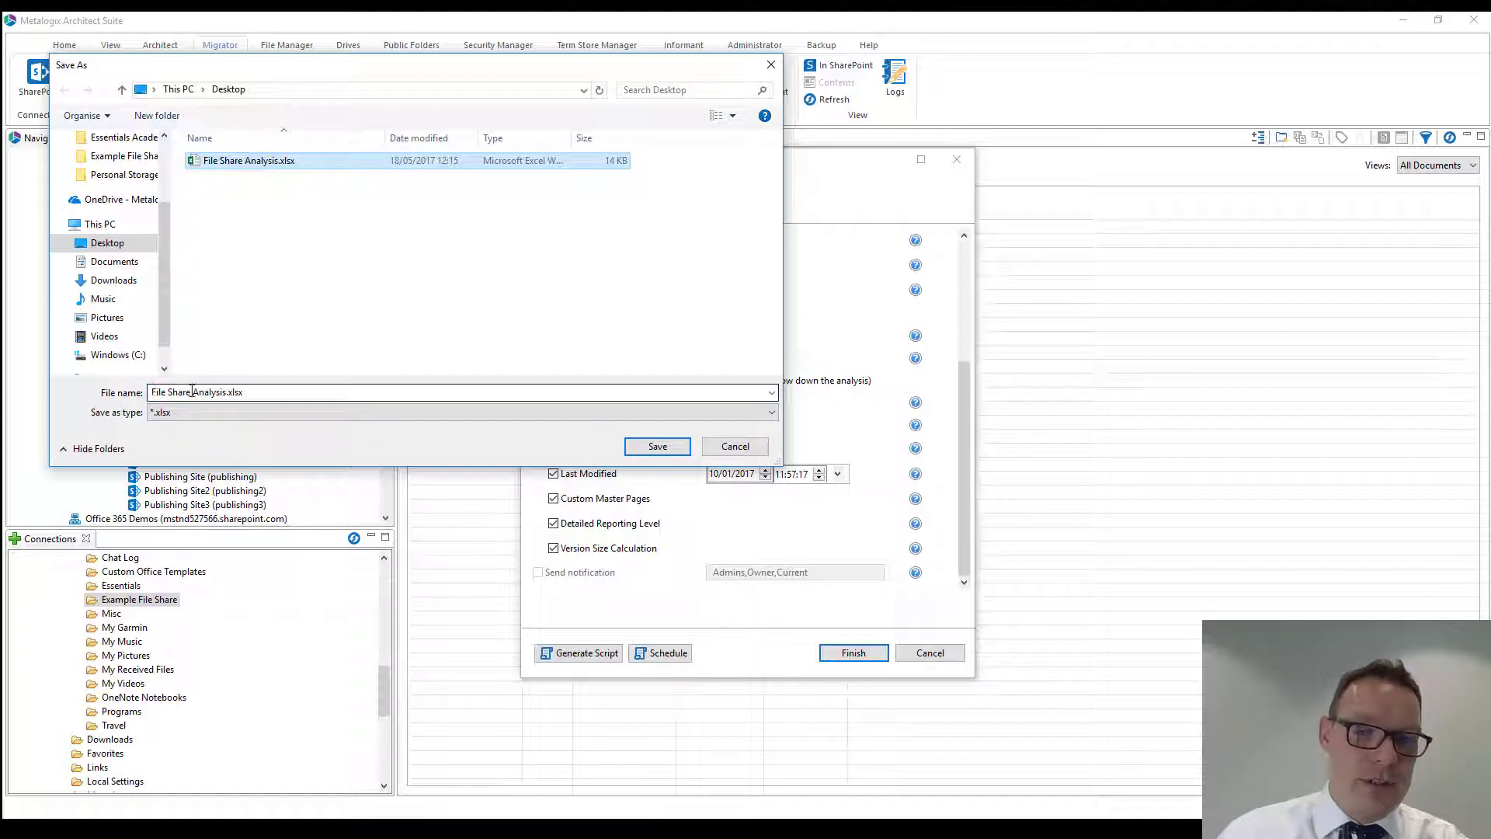
pyautogui.click(192, 392)
pyautogui.press('End')
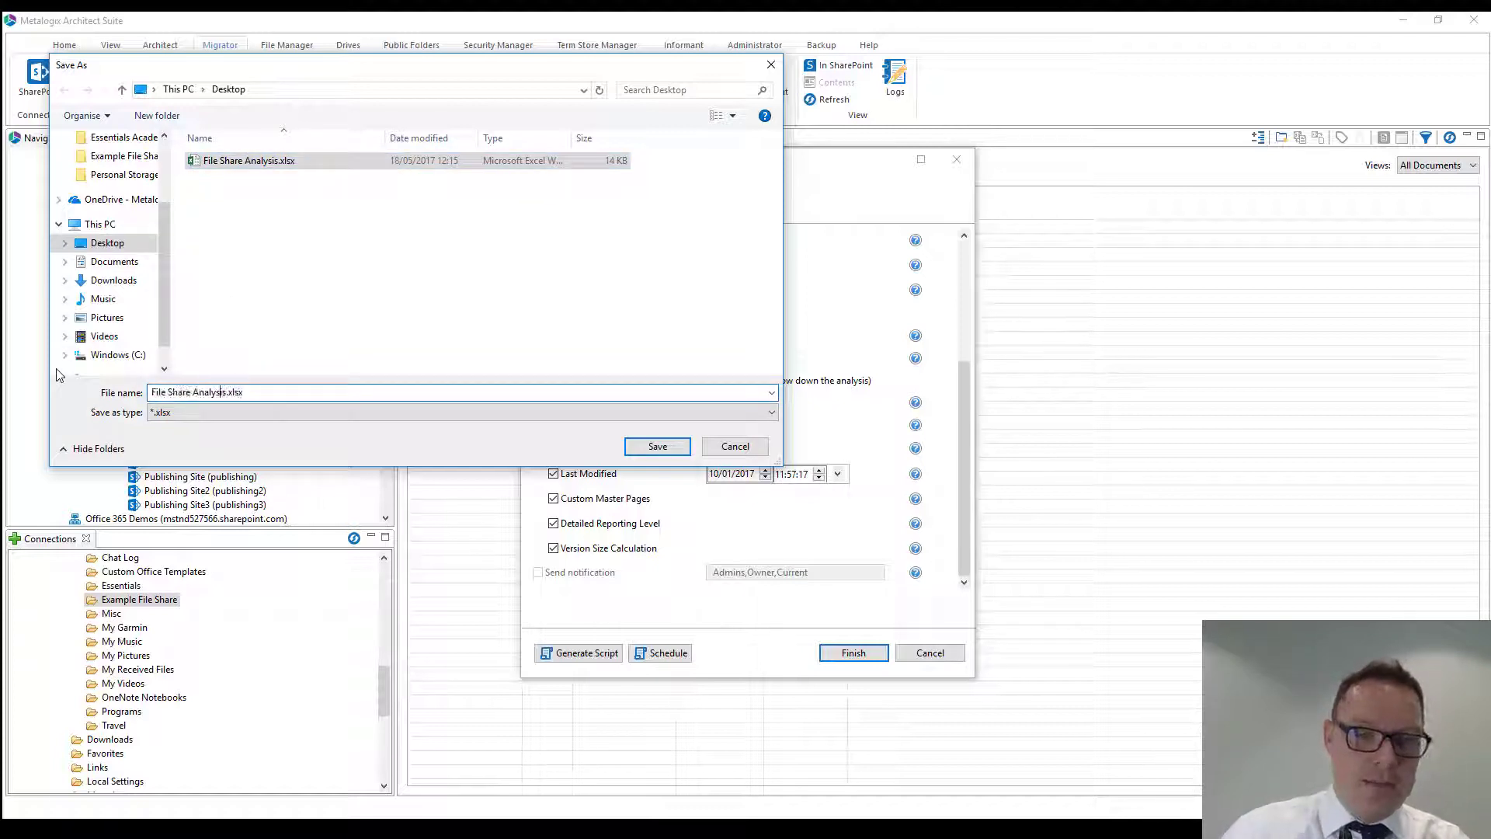
pyautogui.press('BackSpace')
pyautogui.press('BackSpace')
pyautogui.press('BackSpace')
pyautogui.press('BackSpace')
pyautogui.press('BackSpace')
pyautogui.press('BackSpace')
pyautogui.press('BackSpace')
pyautogui.press('BackSpace')
pyautogui.press('BackSpace')
pyautogui.press('BackSpace')
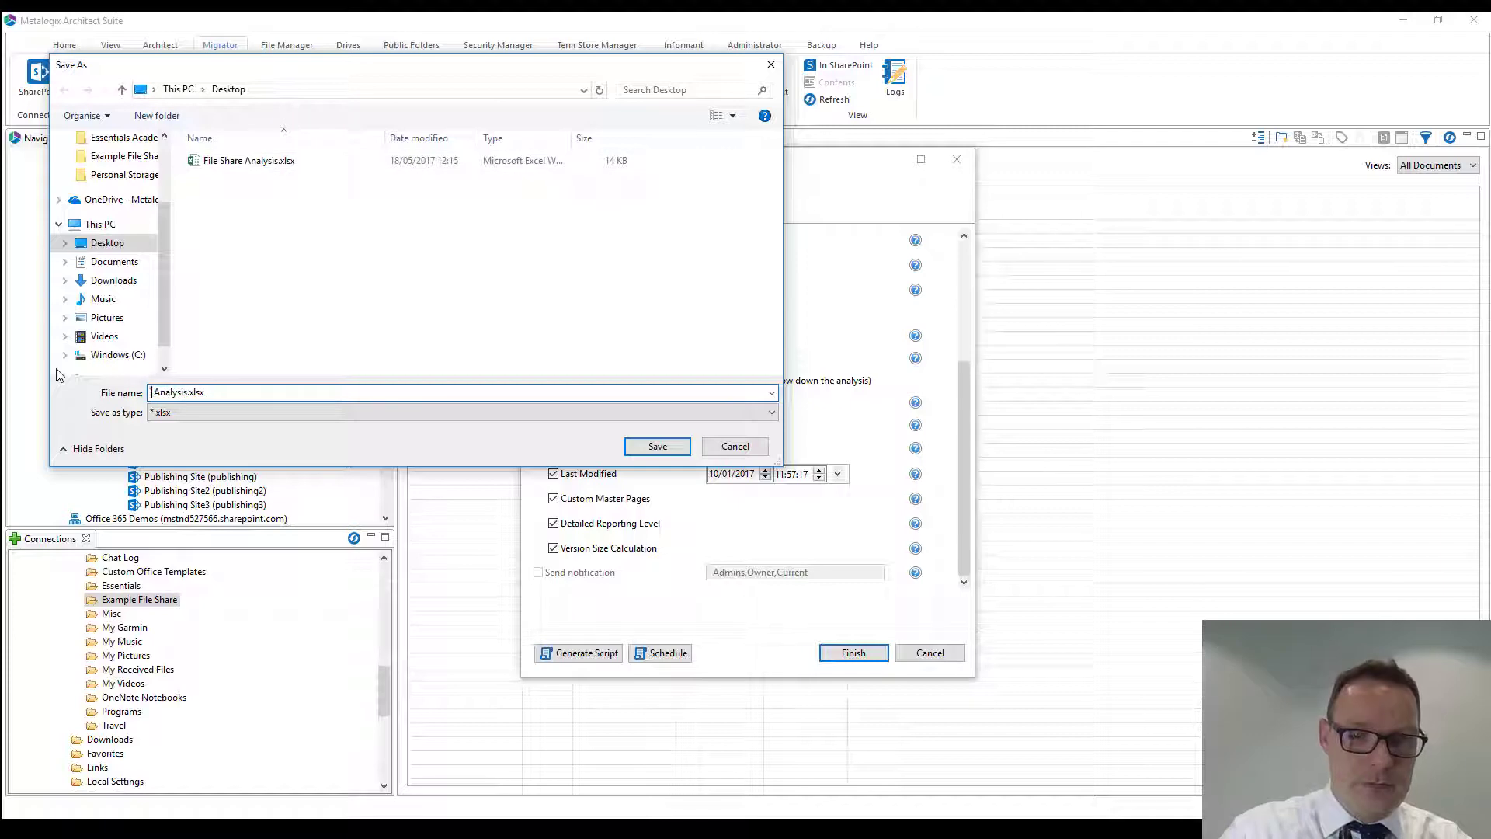
pyautogui.write('SharePoint')
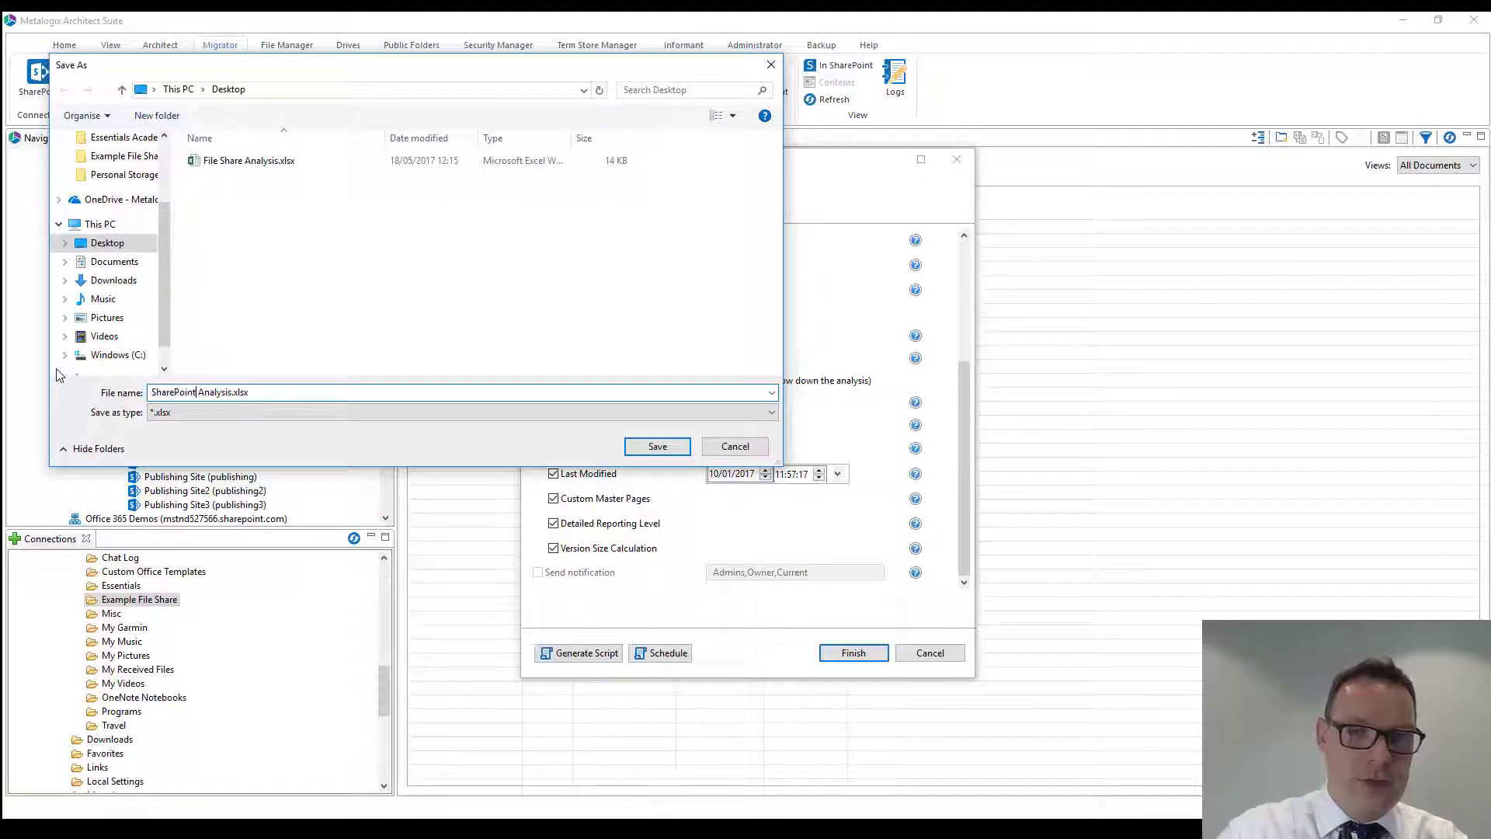
pyautogui.click(644, 448)
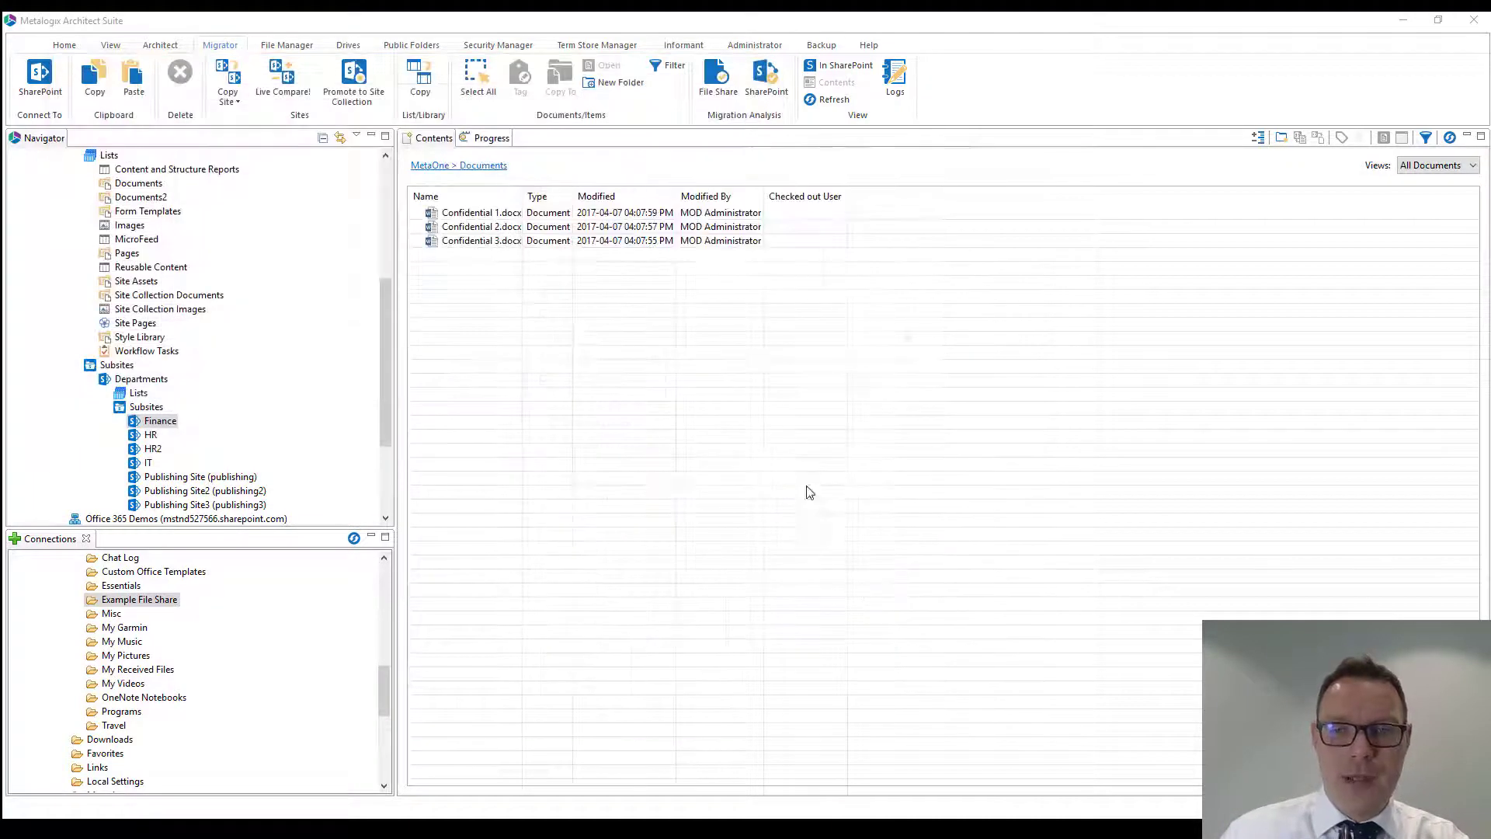
# - Show the running analysis's details and open the exported SharePoint Analysis.xlsx in a maximized Excel window
pyautogui.click(893, 450)
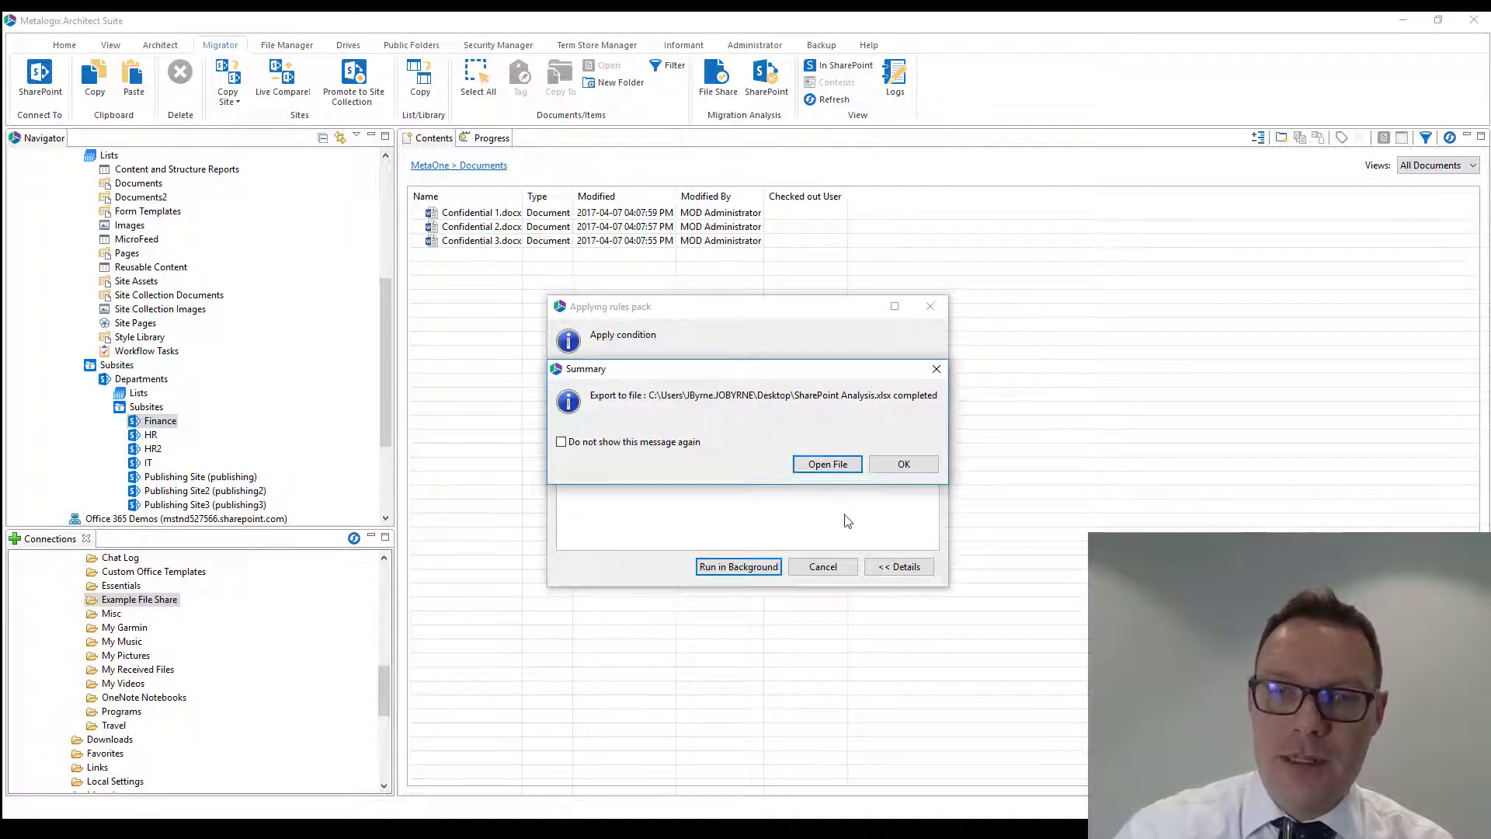
pyautogui.click(830, 468)
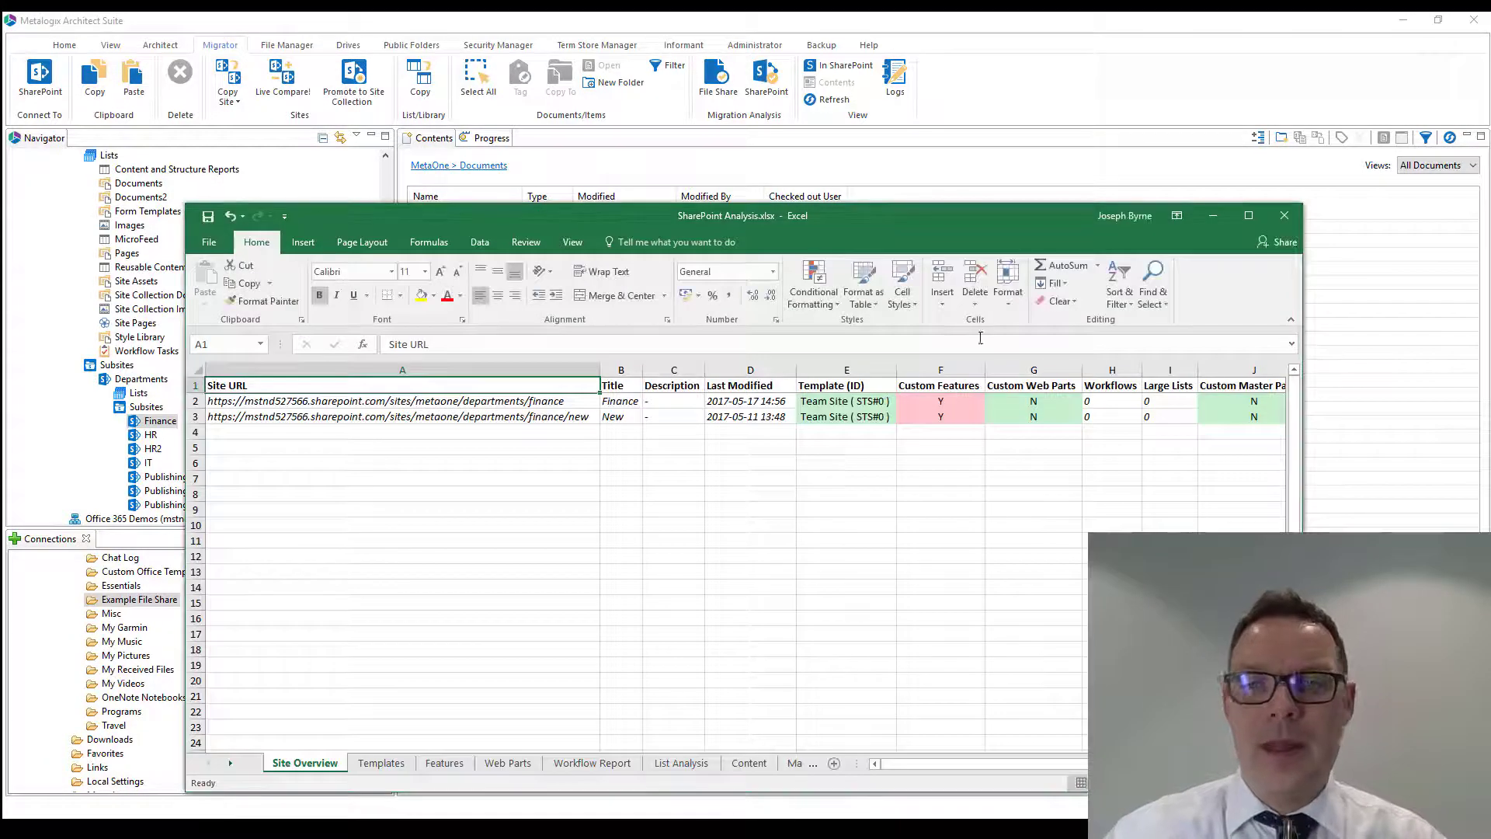
pyautogui.click(1247, 216)
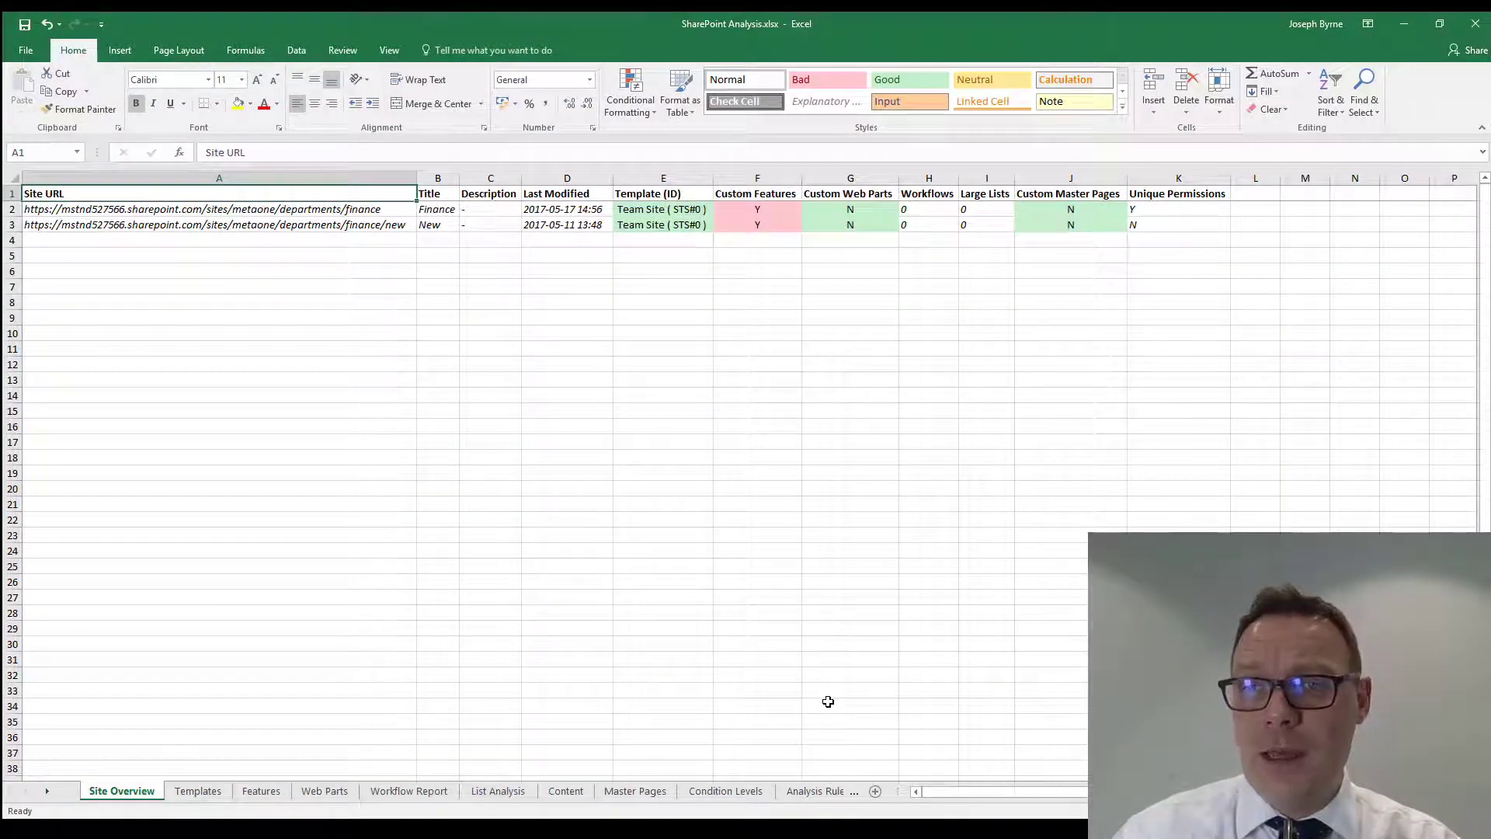
# - Review the three condition level descriptions on the Condition Levels sheet and the applied rules on the Analysis Rules sheet
pyautogui.click(730, 790)
pyautogui.click(252, 209)
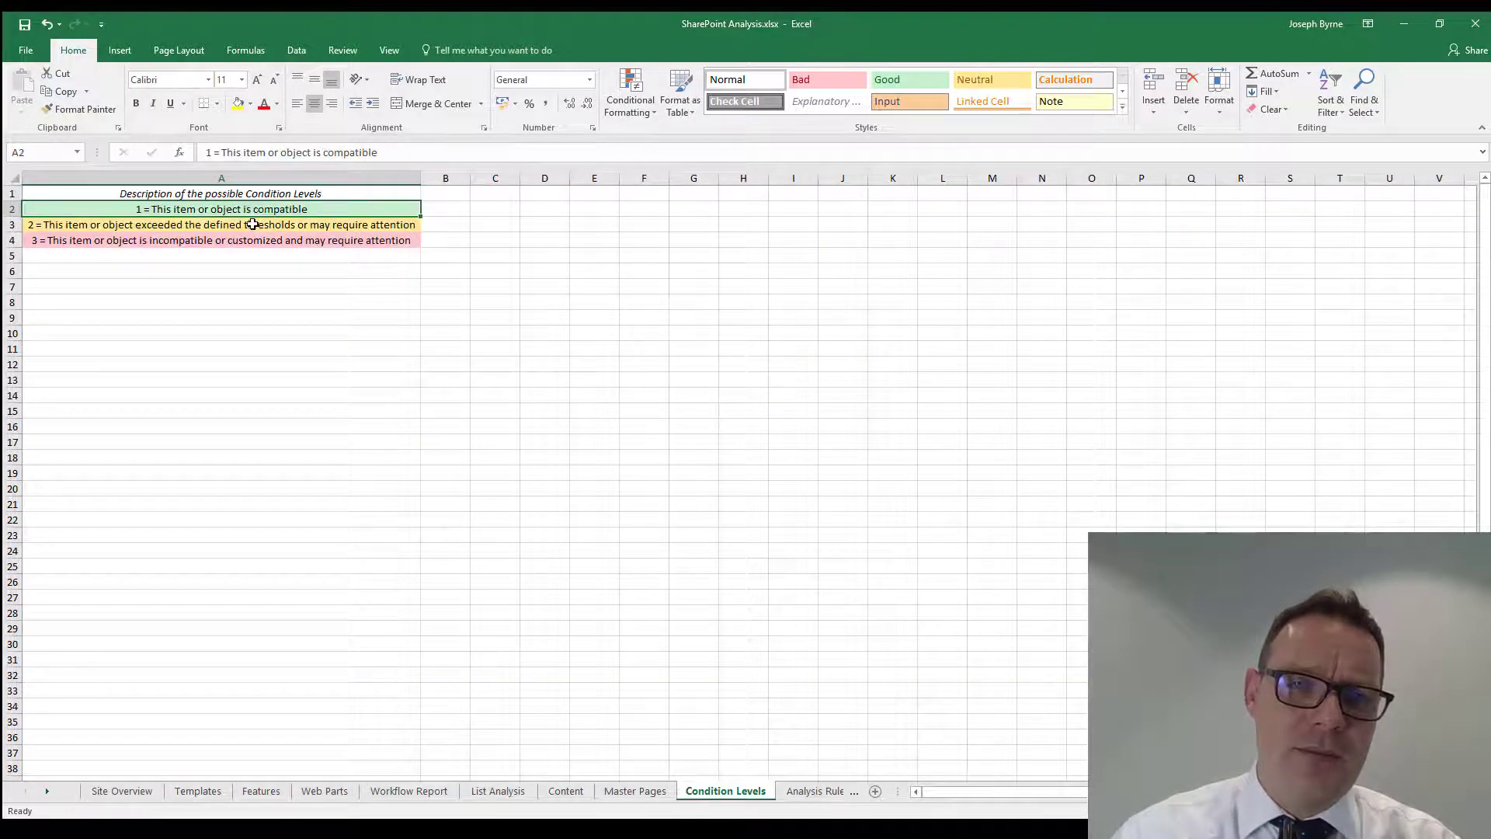
pyautogui.click(252, 226)
pyautogui.click(246, 241)
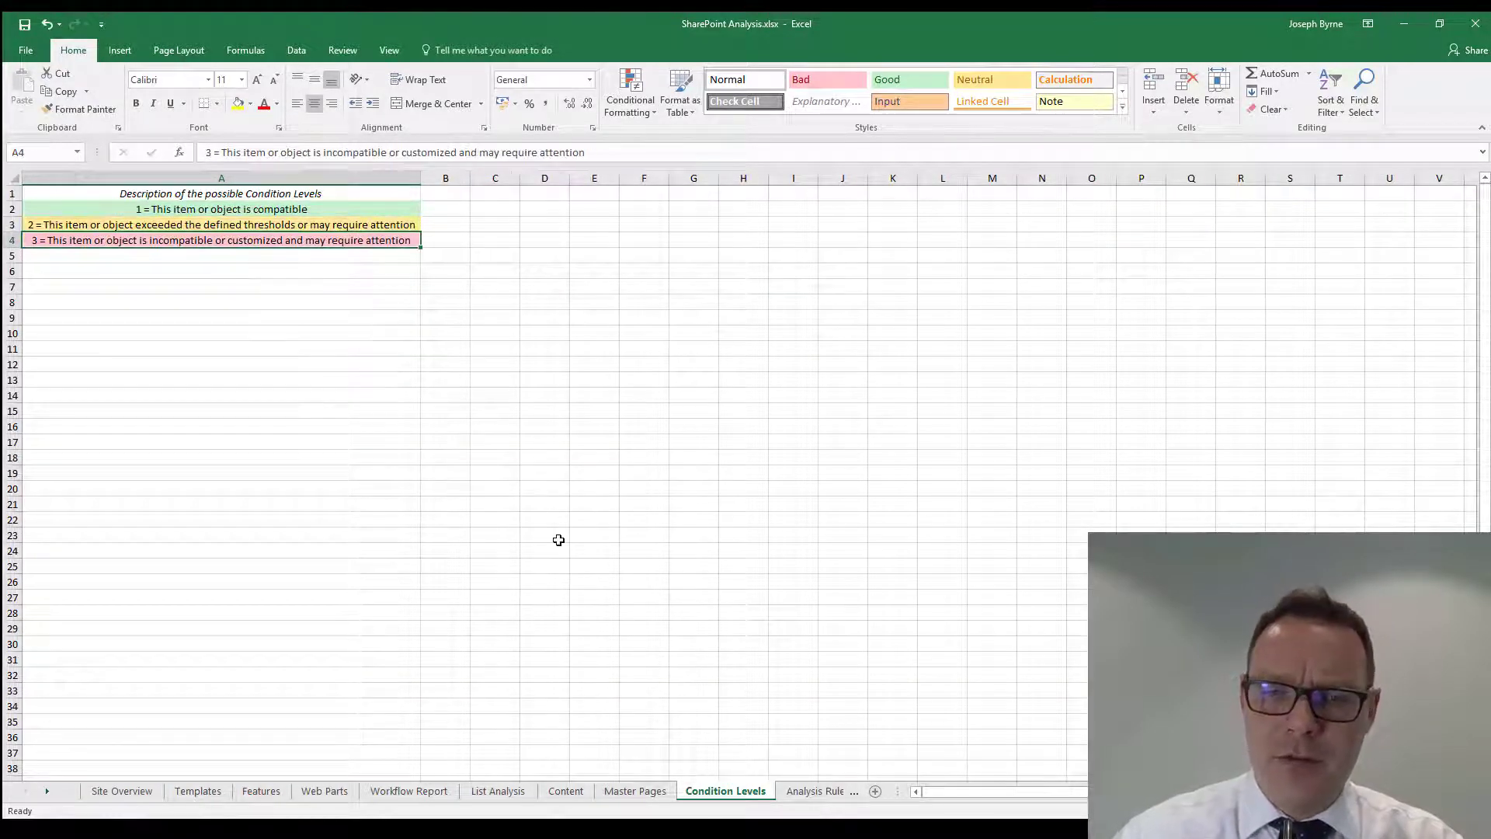
pyautogui.click(811, 792)
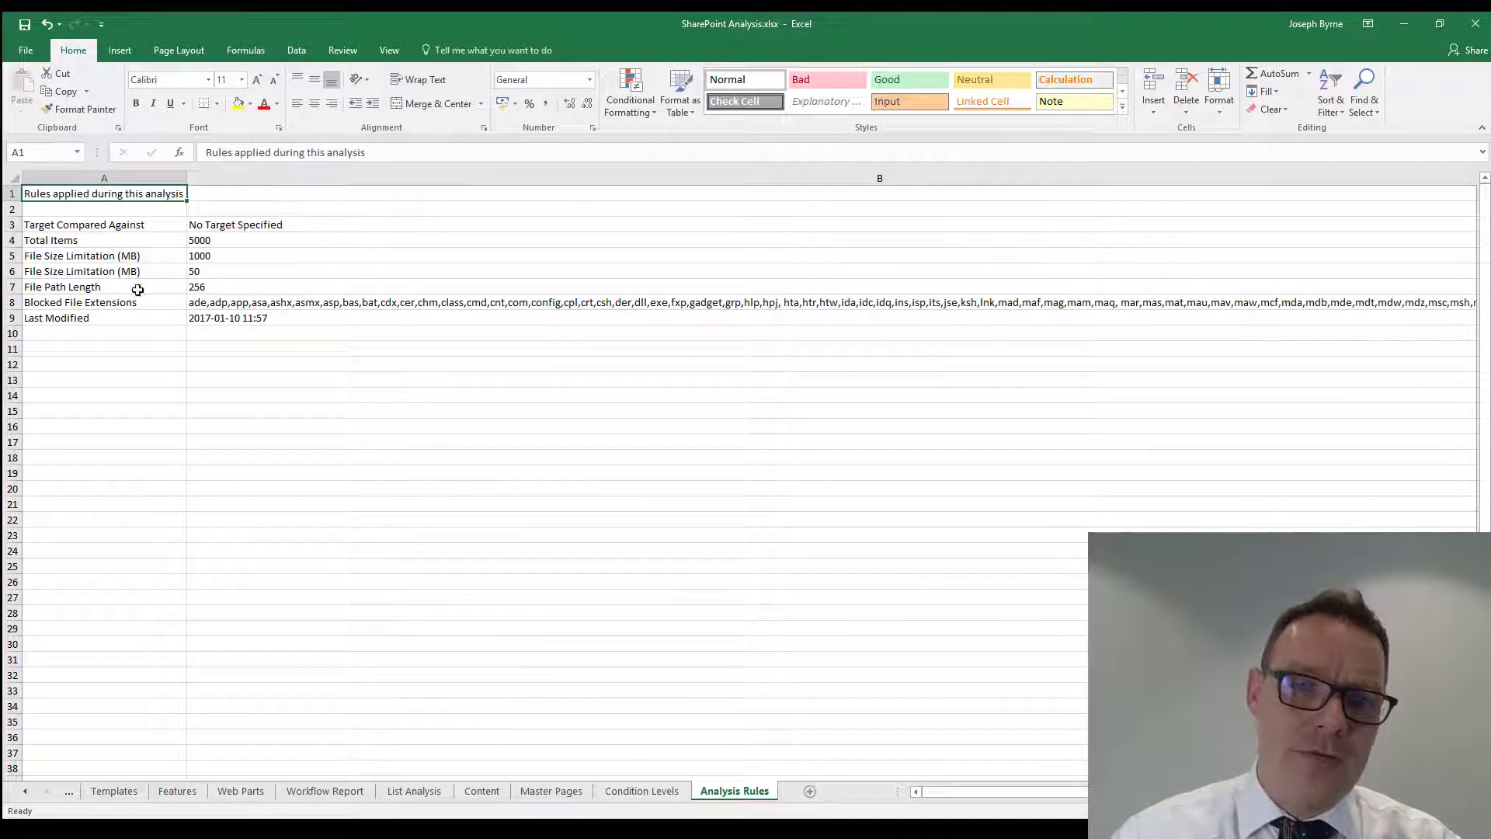
# - Widen the Site URL column on the Site Overview sheet and review both sites' URLs and Custom Features values
pyautogui.click(25, 791)
pyautogui.click(25, 792)
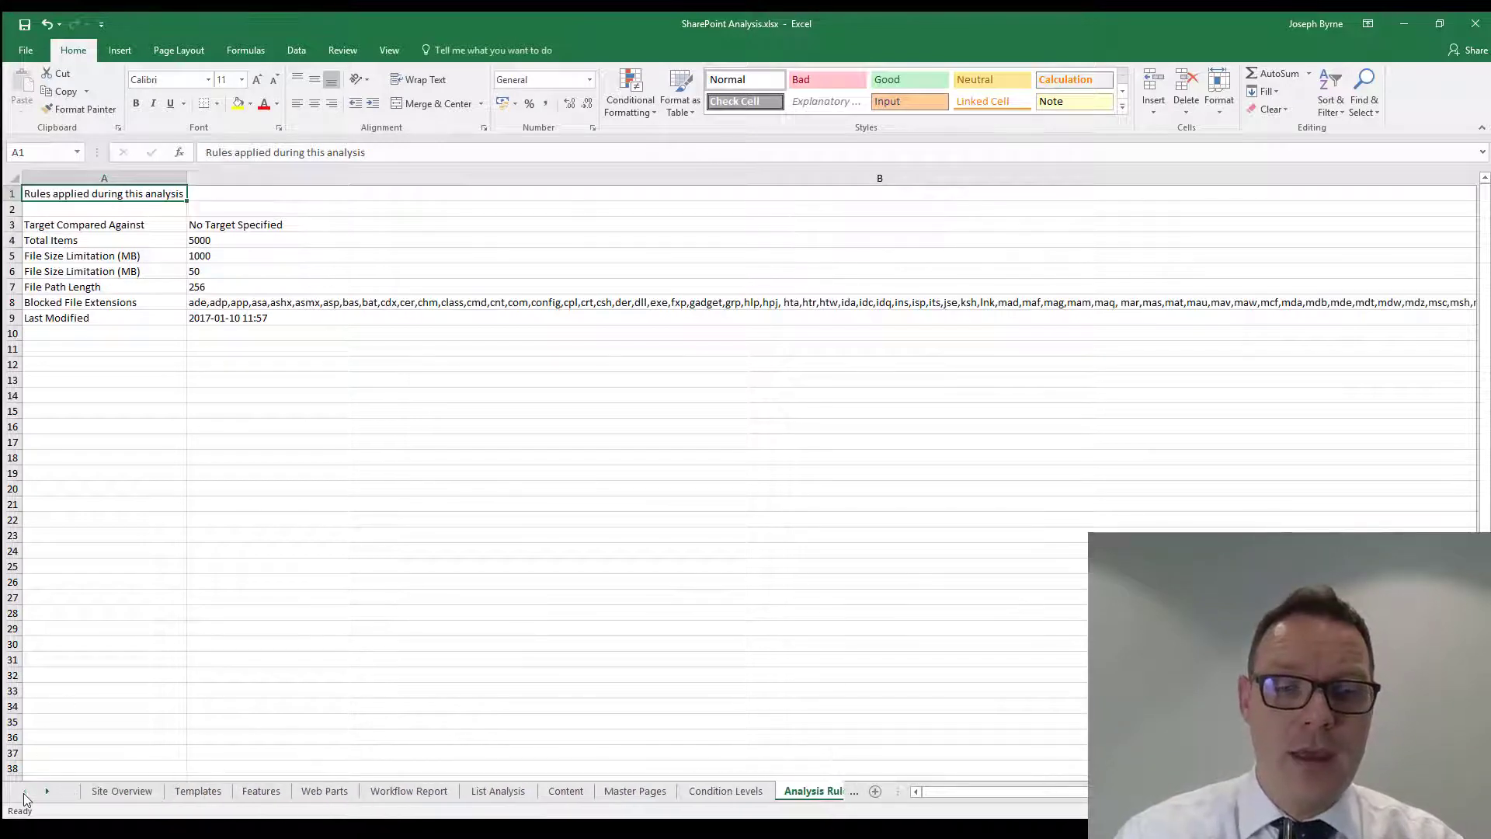
pyautogui.click(113, 794)
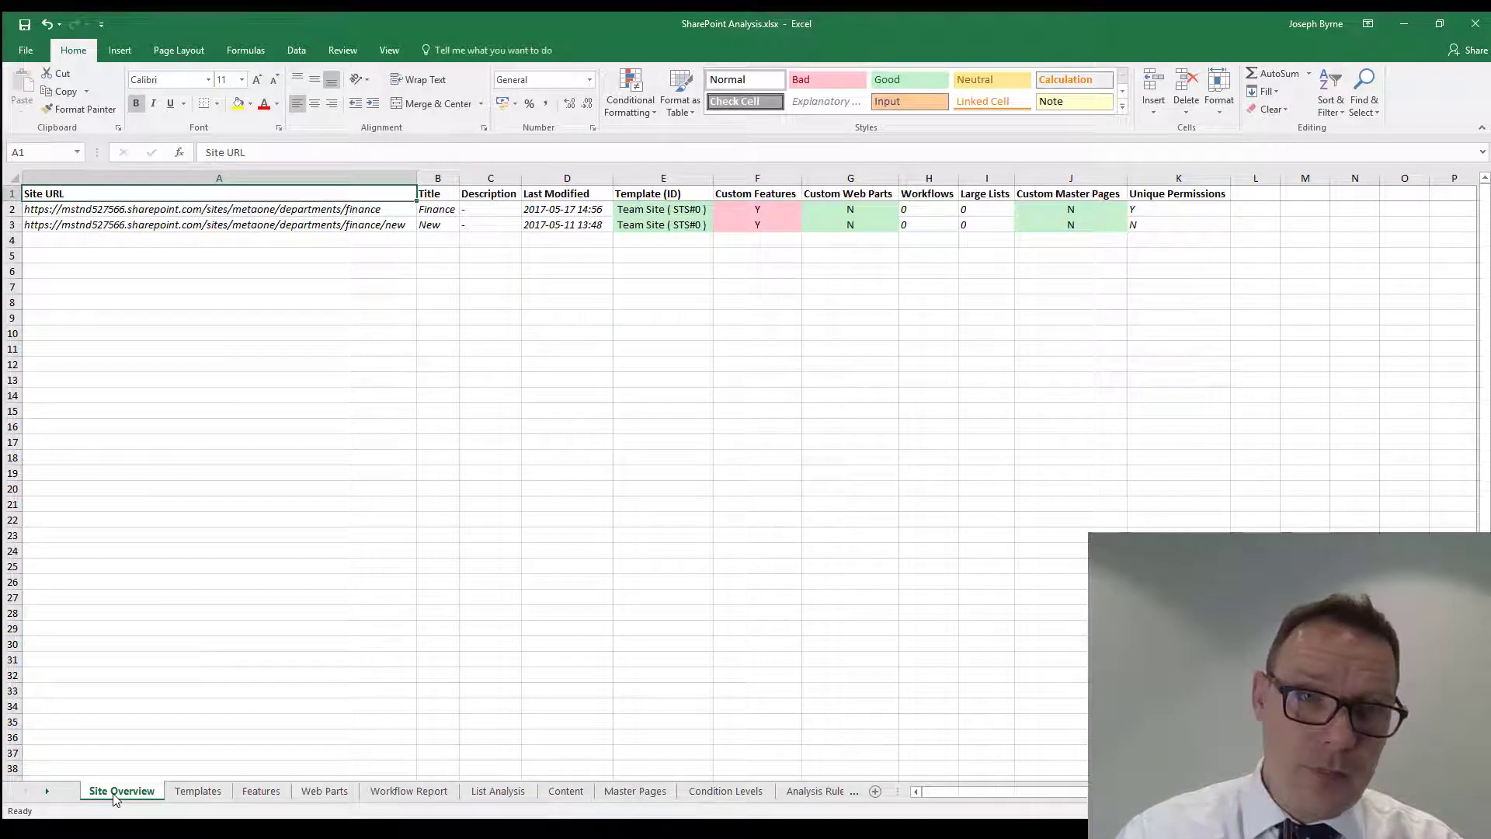
pyautogui.moveTo(417, 178); pyautogui.dragTo(458, 172)
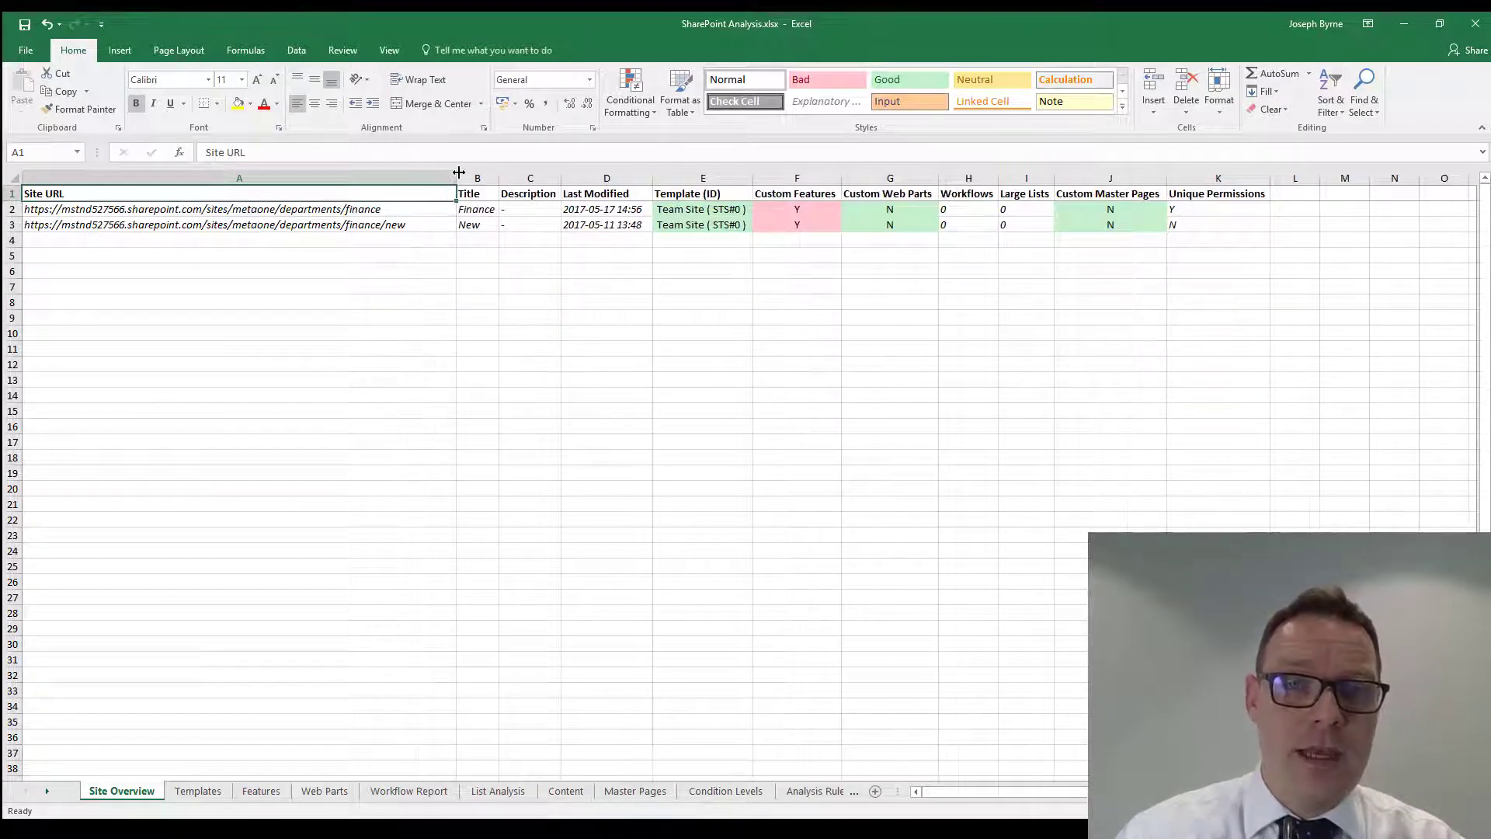
pyautogui.click(223, 211)
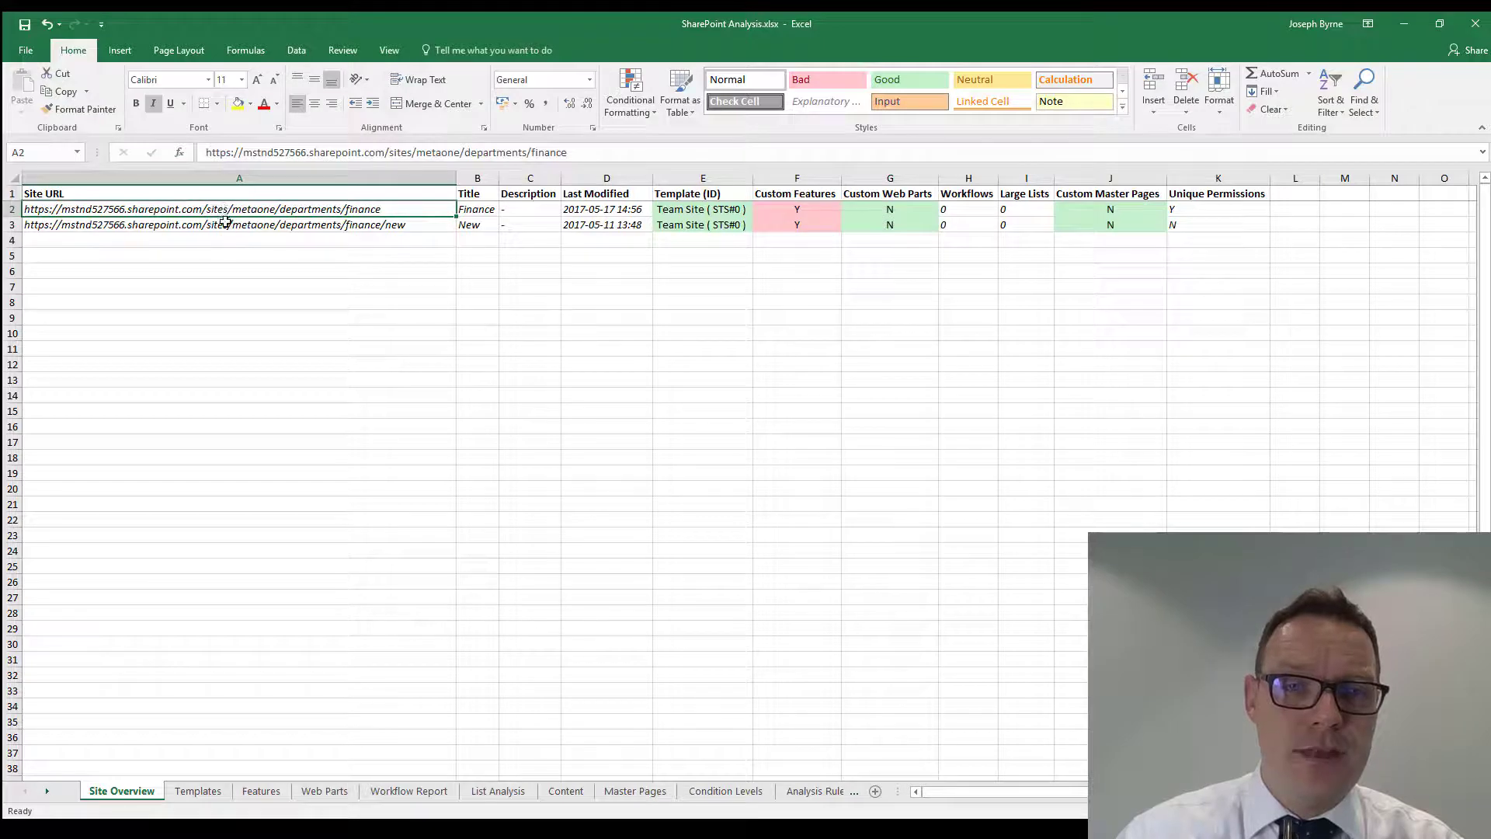
pyautogui.click(225, 224)
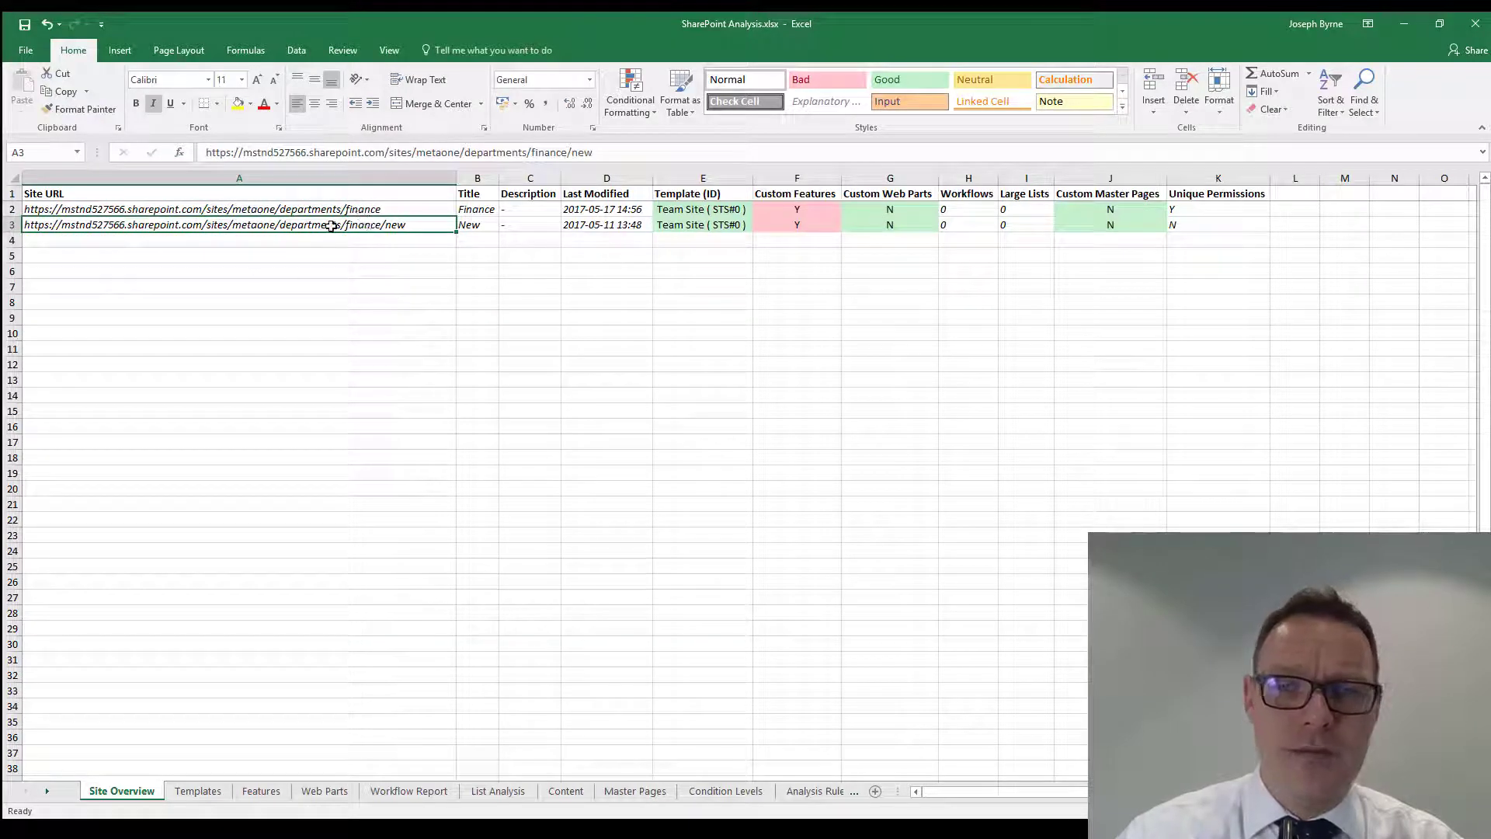
pyautogui.moveTo(804, 210); pyautogui.dragTo(803, 225)
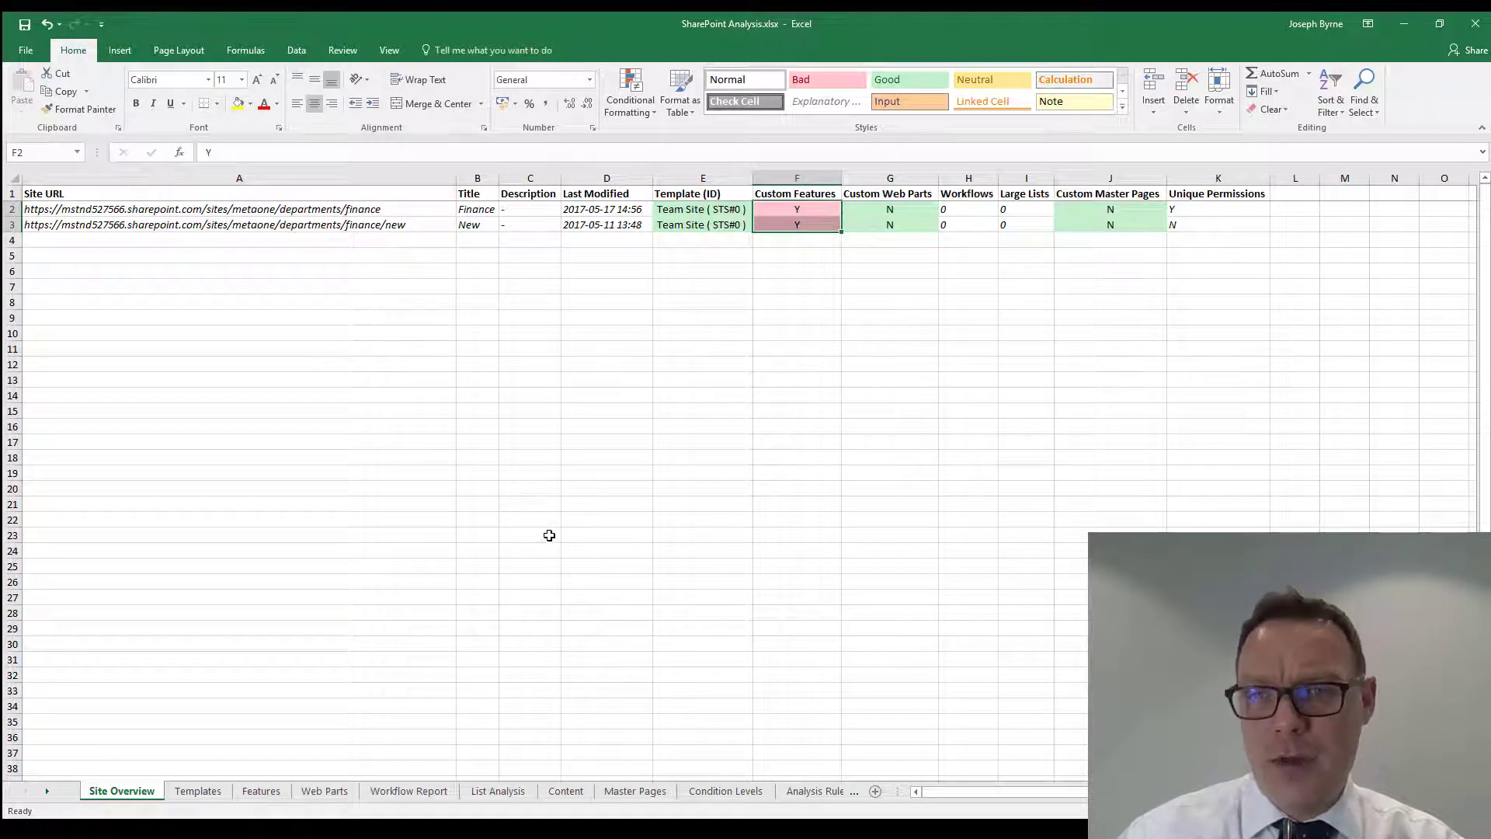
# - Review the Templates, Features and Web Parts sheets, checking the condition of the Finance site's Site Pages feature
pyautogui.click(198, 790)
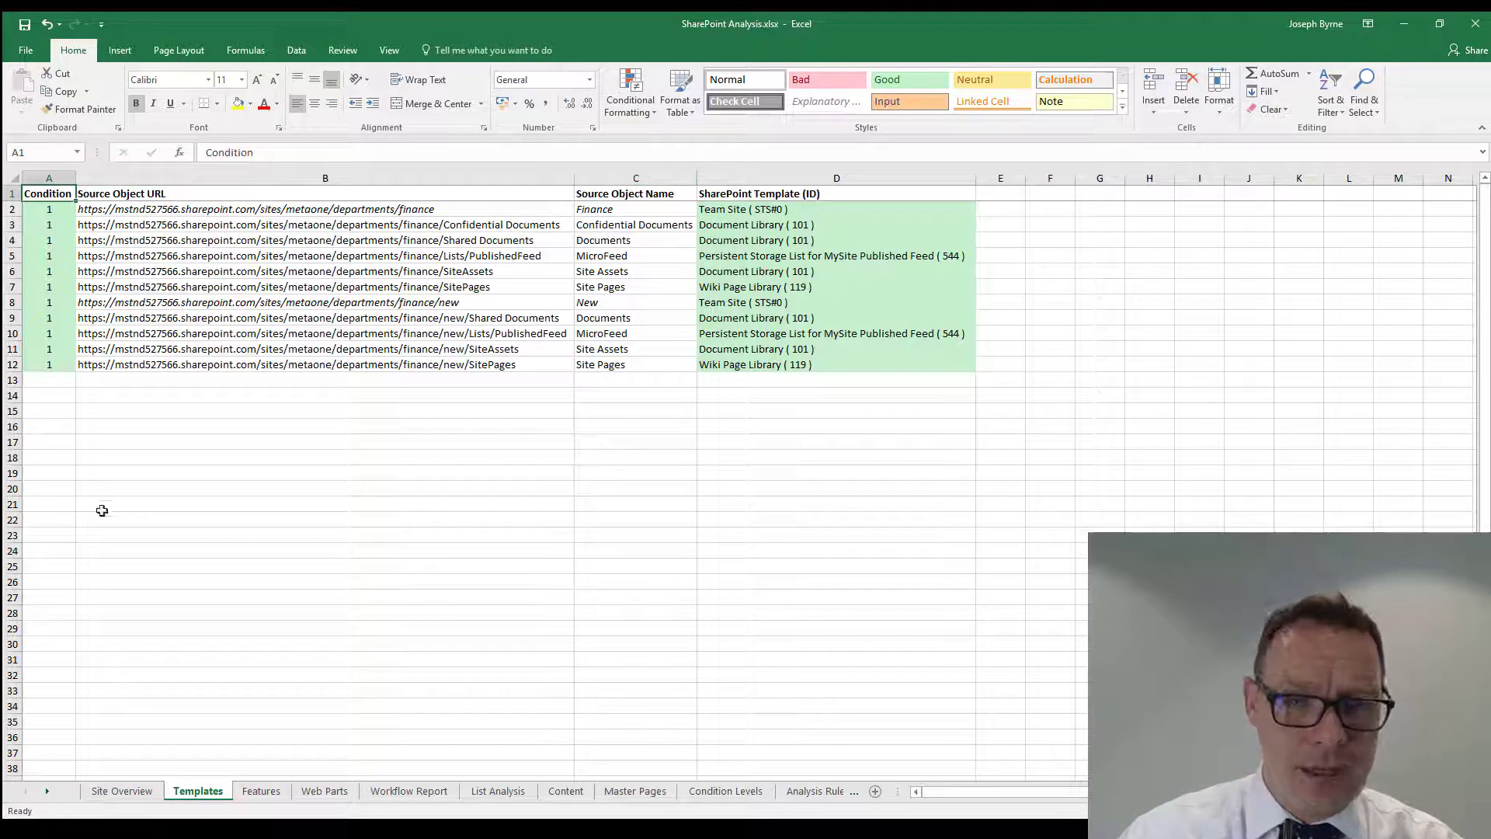
pyautogui.click(261, 791)
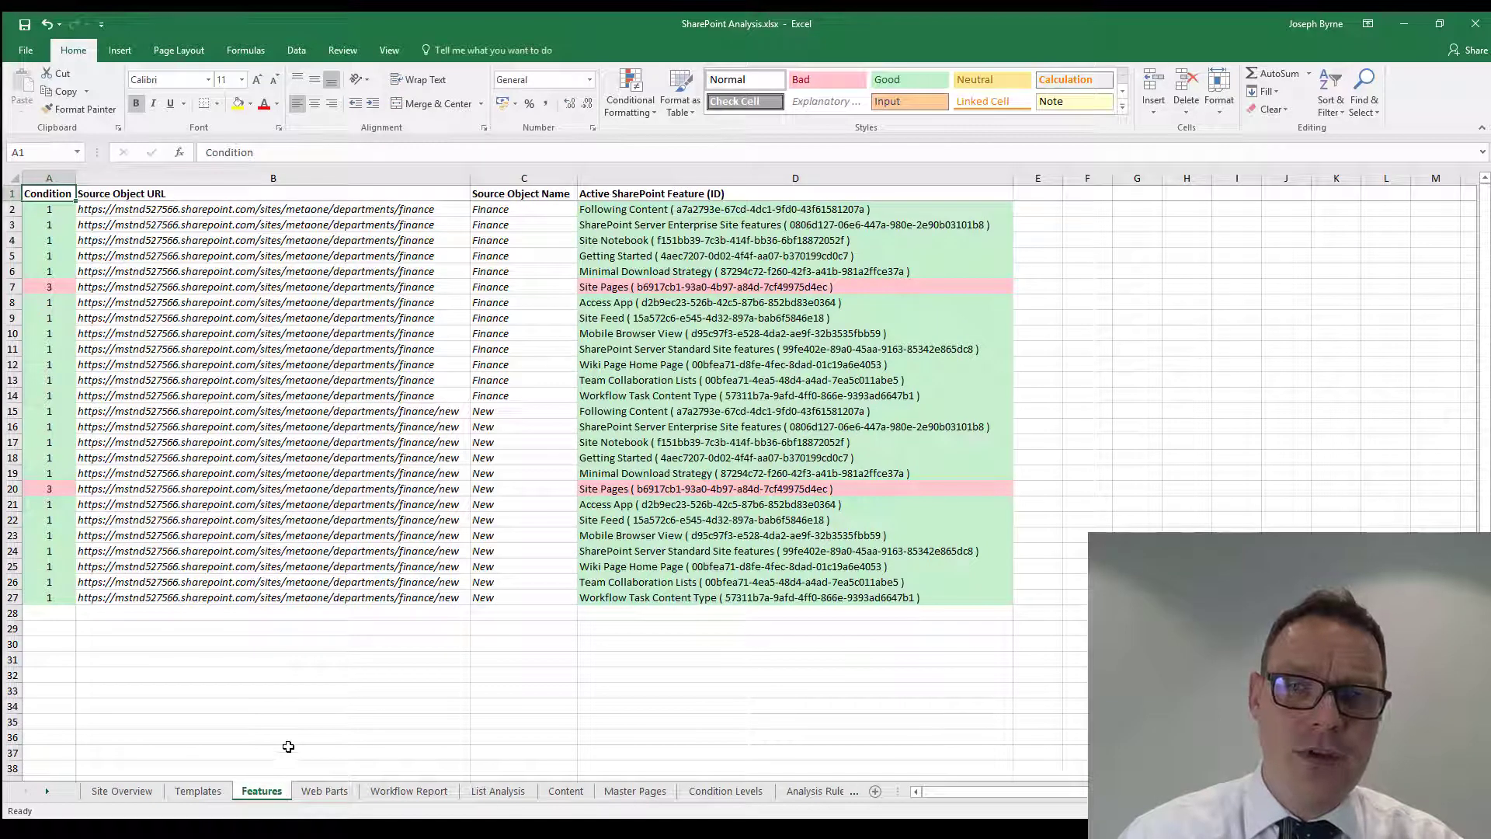
pyautogui.click(39, 286)
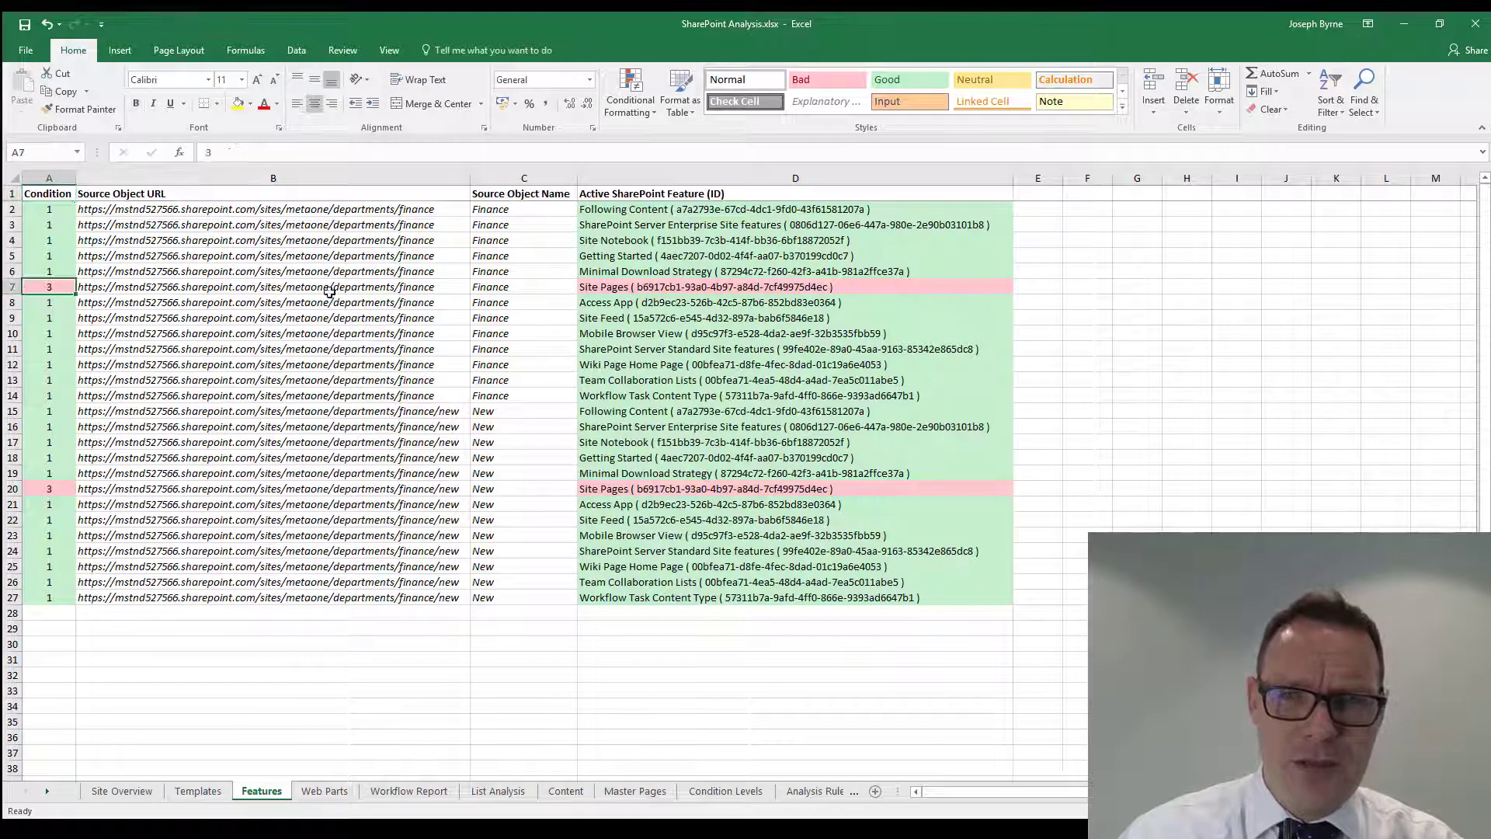
pyautogui.click(621, 287)
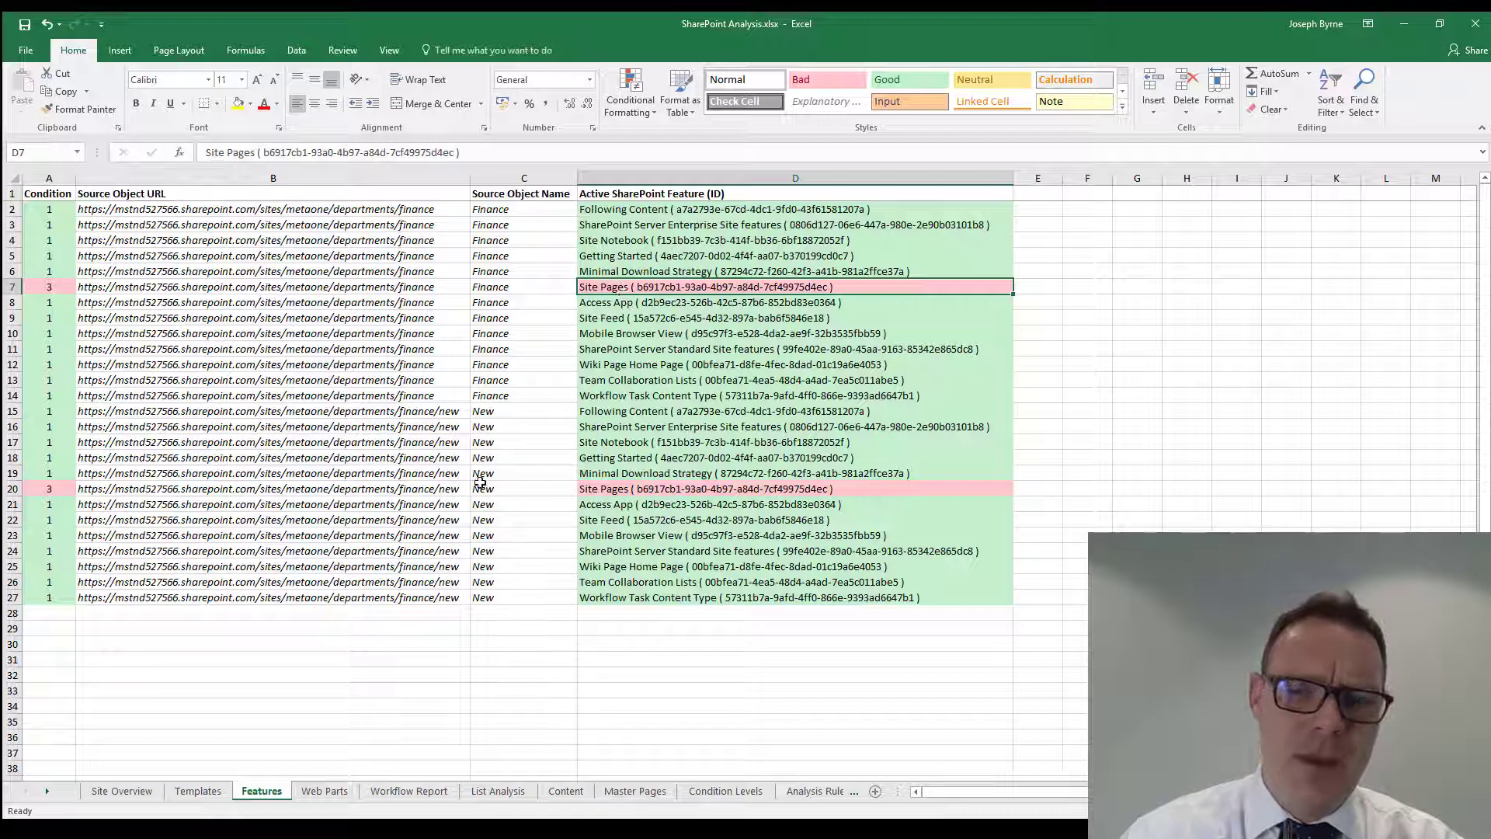
pyautogui.click(328, 790)
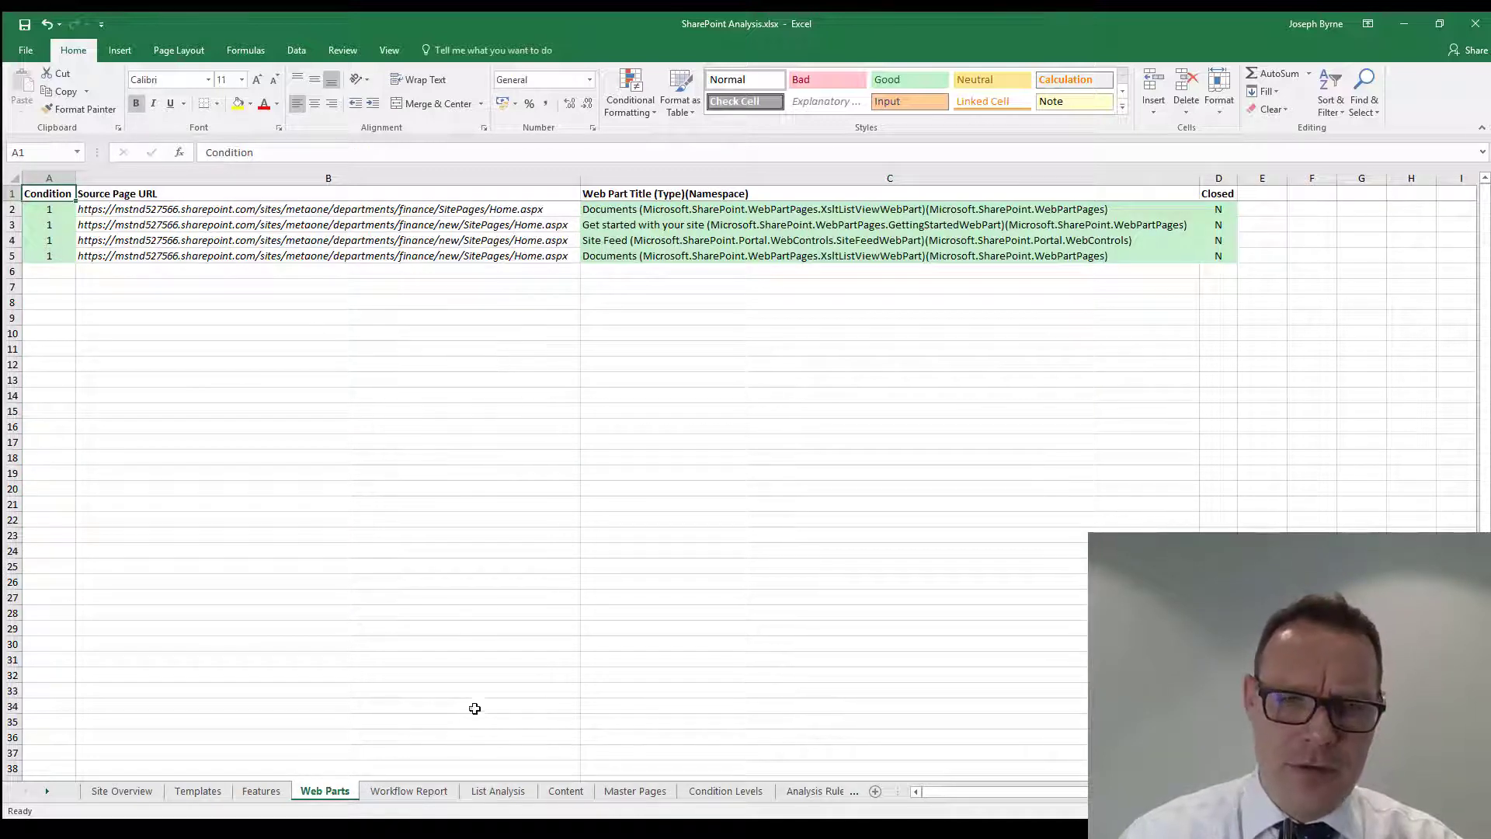
# - Examine the Workflow Report sheet's columns from Source Object URL through Platform
pyautogui.click(409, 790)
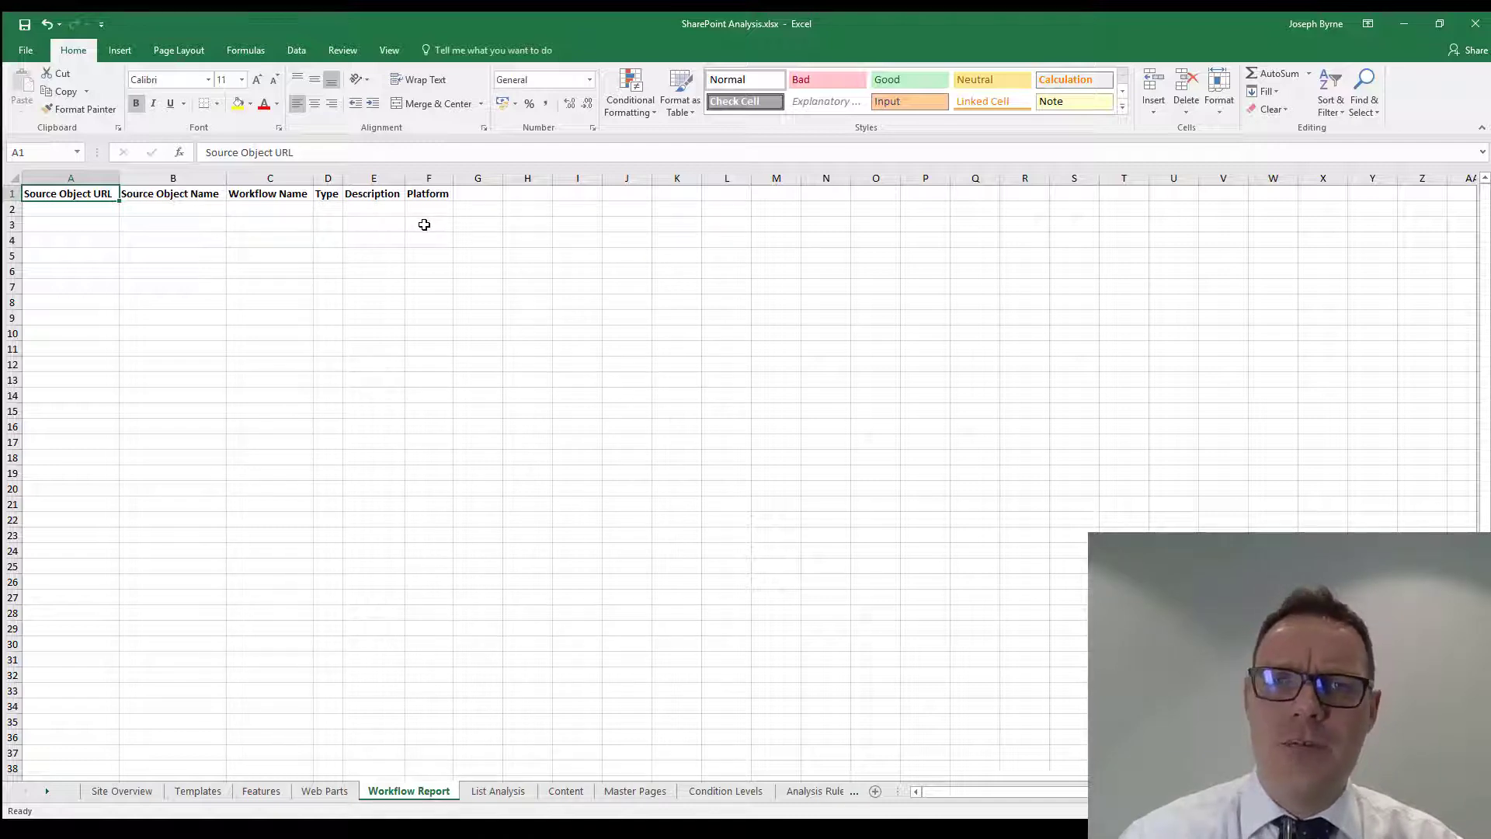
pyautogui.click(94, 210)
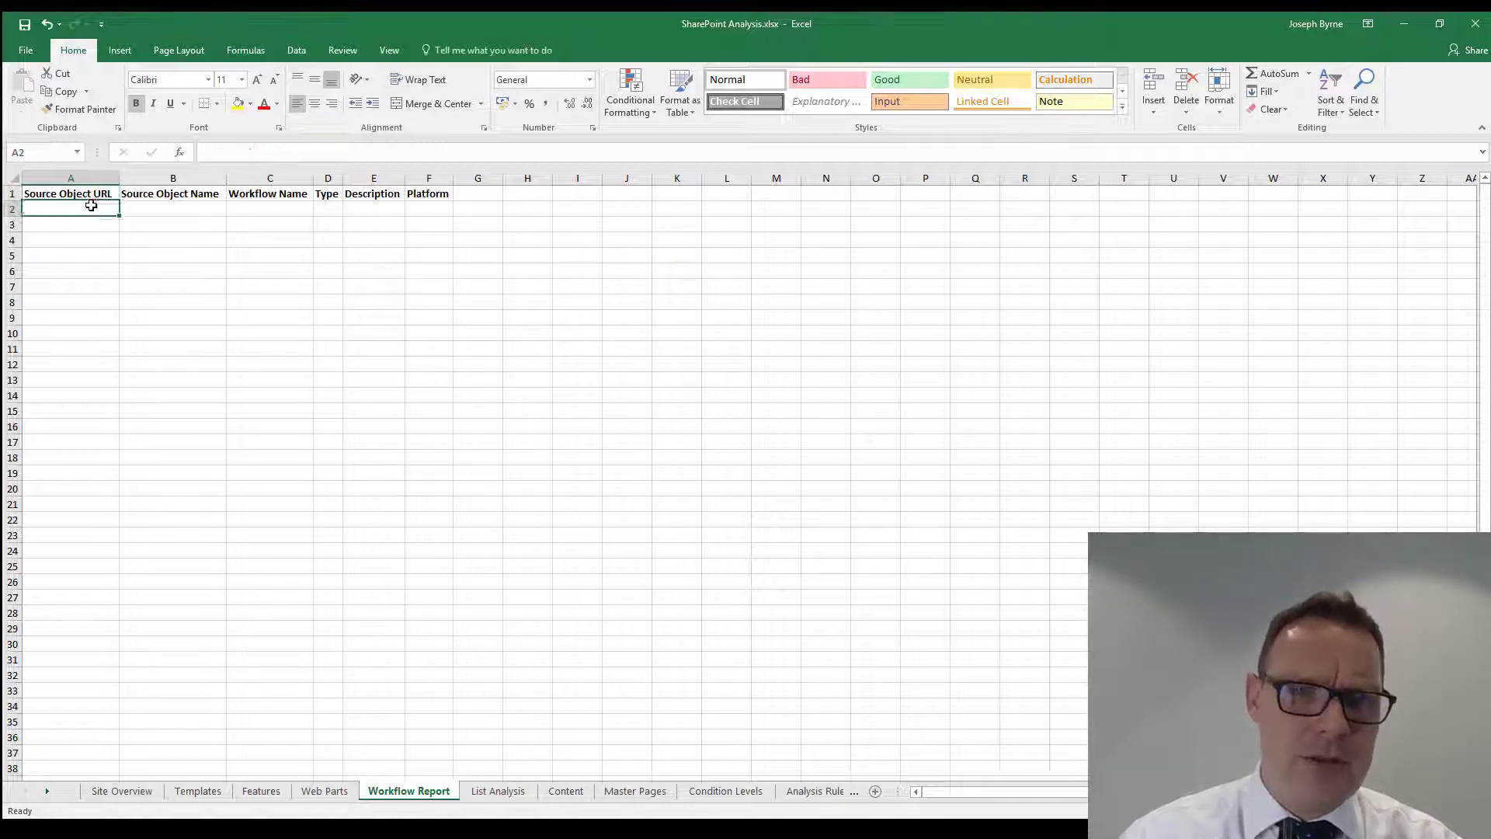
pyautogui.click(167, 211)
pyautogui.click(293, 207)
pyautogui.click(334, 208)
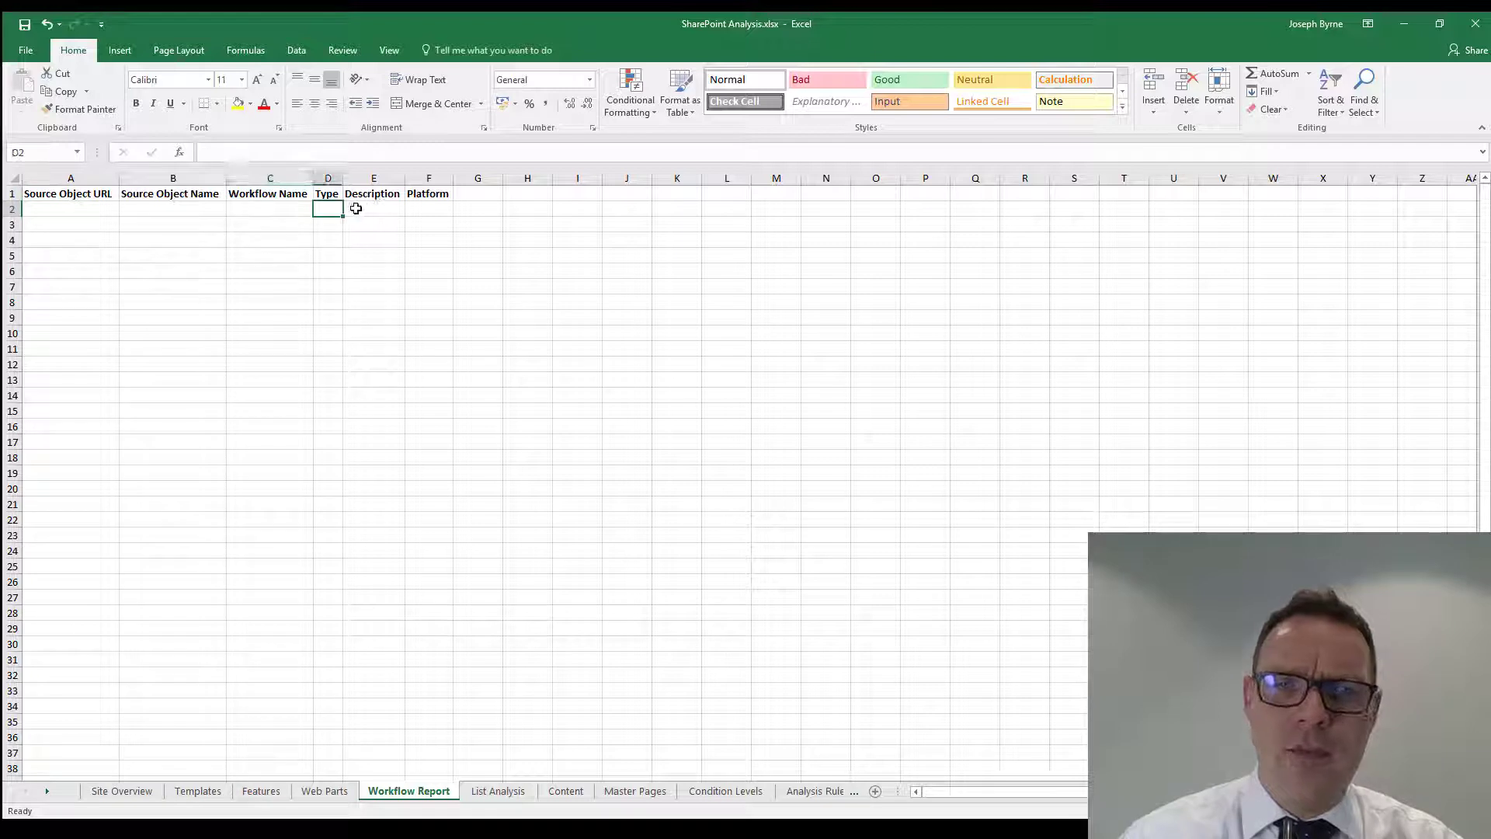
pyautogui.click(381, 207)
pyautogui.click(441, 207)
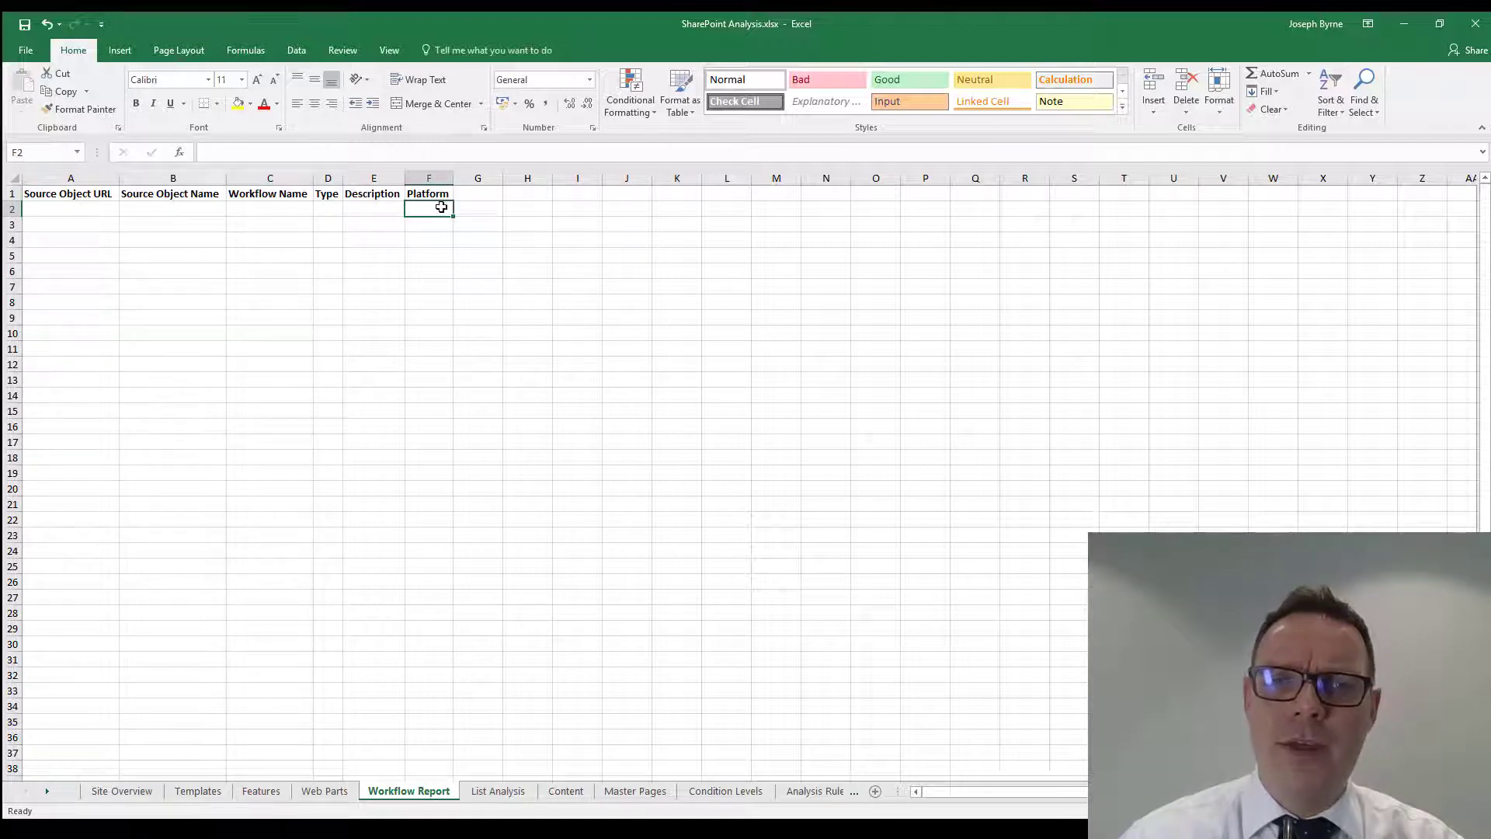
# - Examine the Confidential Documents entry on the List Analysis sheet, from File Size Limitation (MB) through InfoPath Forms
pyautogui.click(84, 207)
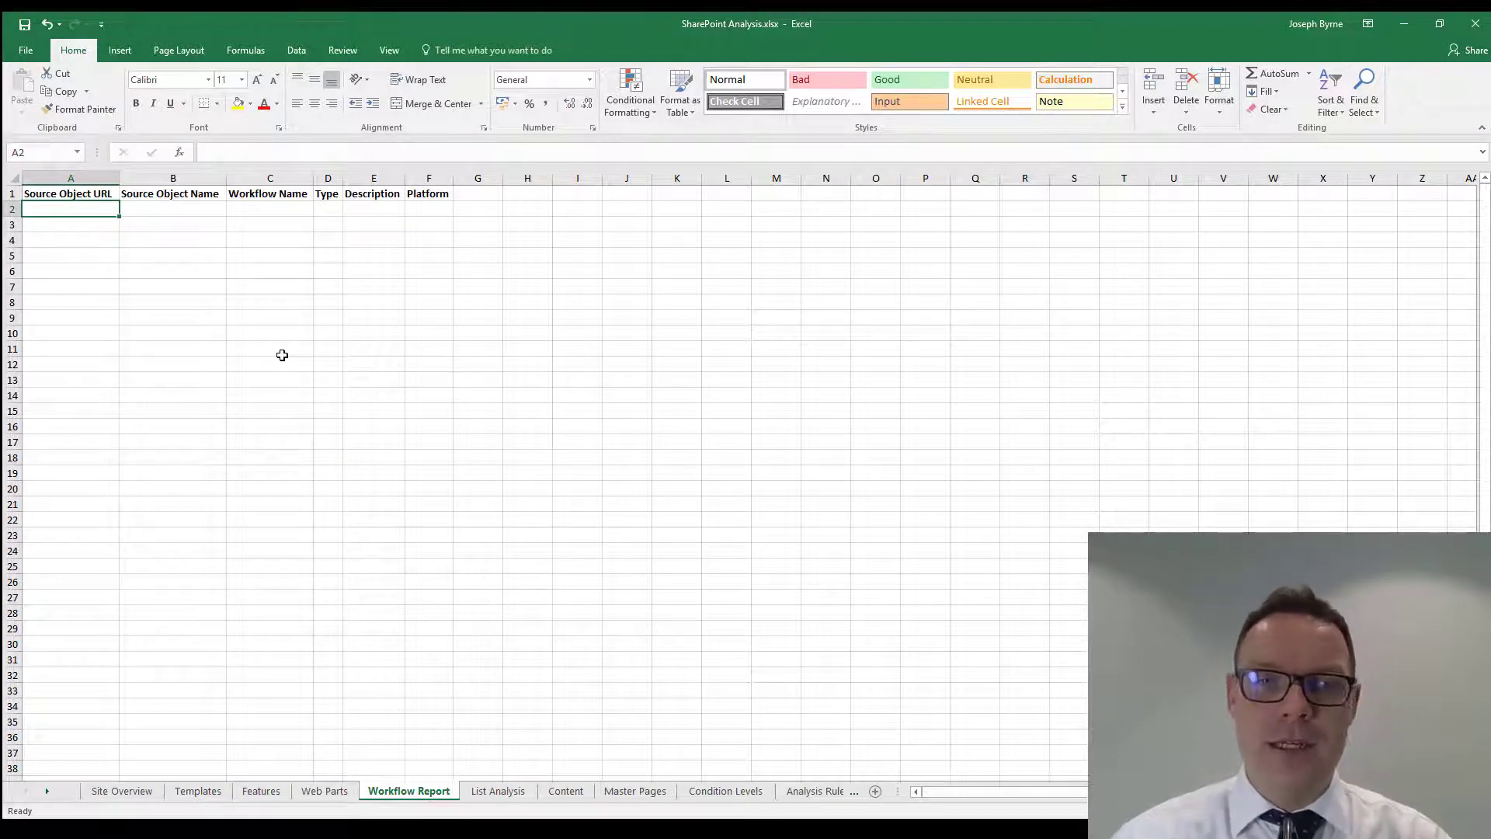
pyautogui.click(498, 791)
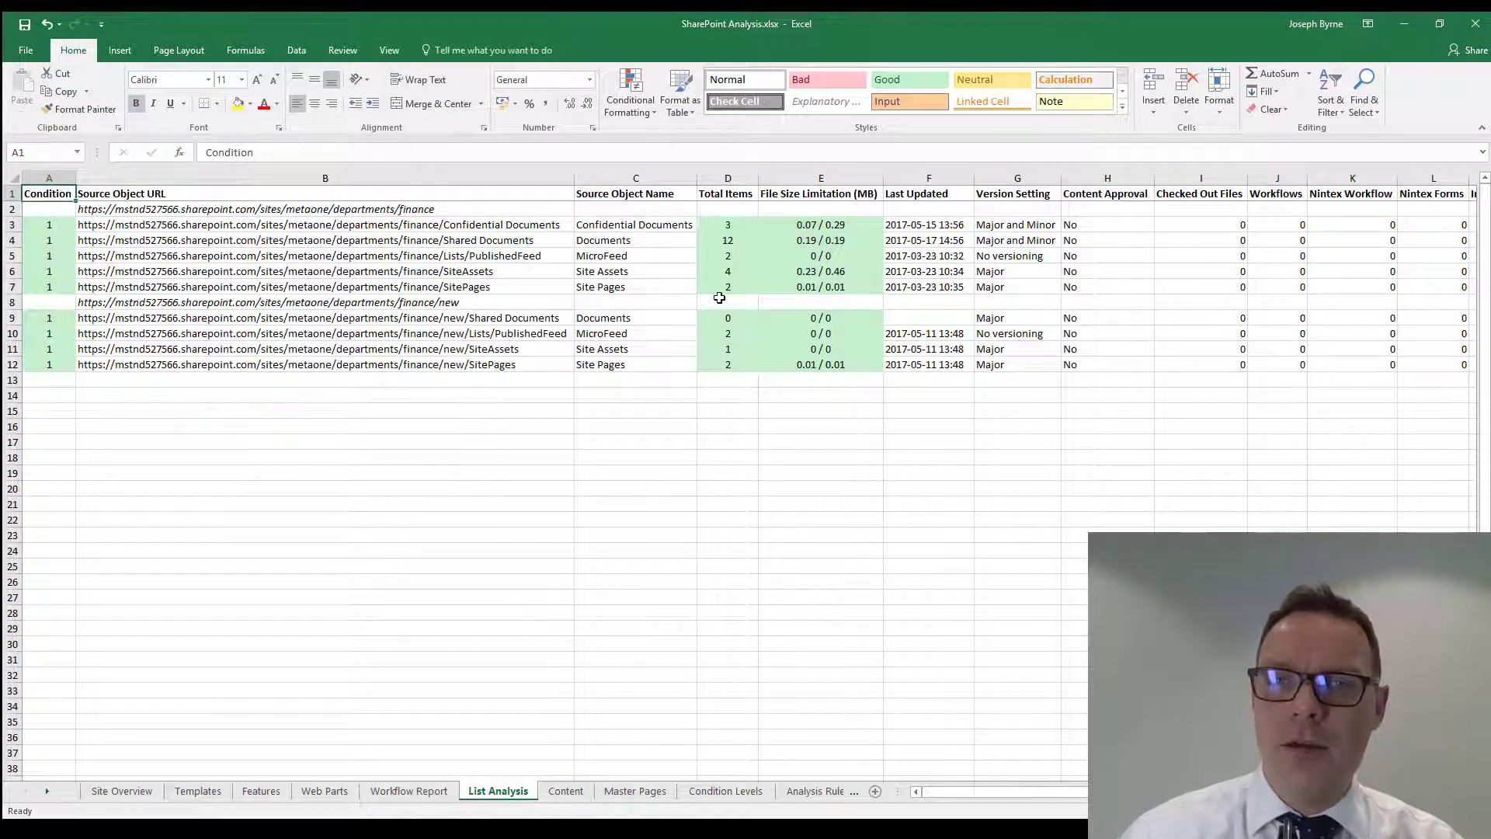
pyautogui.click(839, 231)
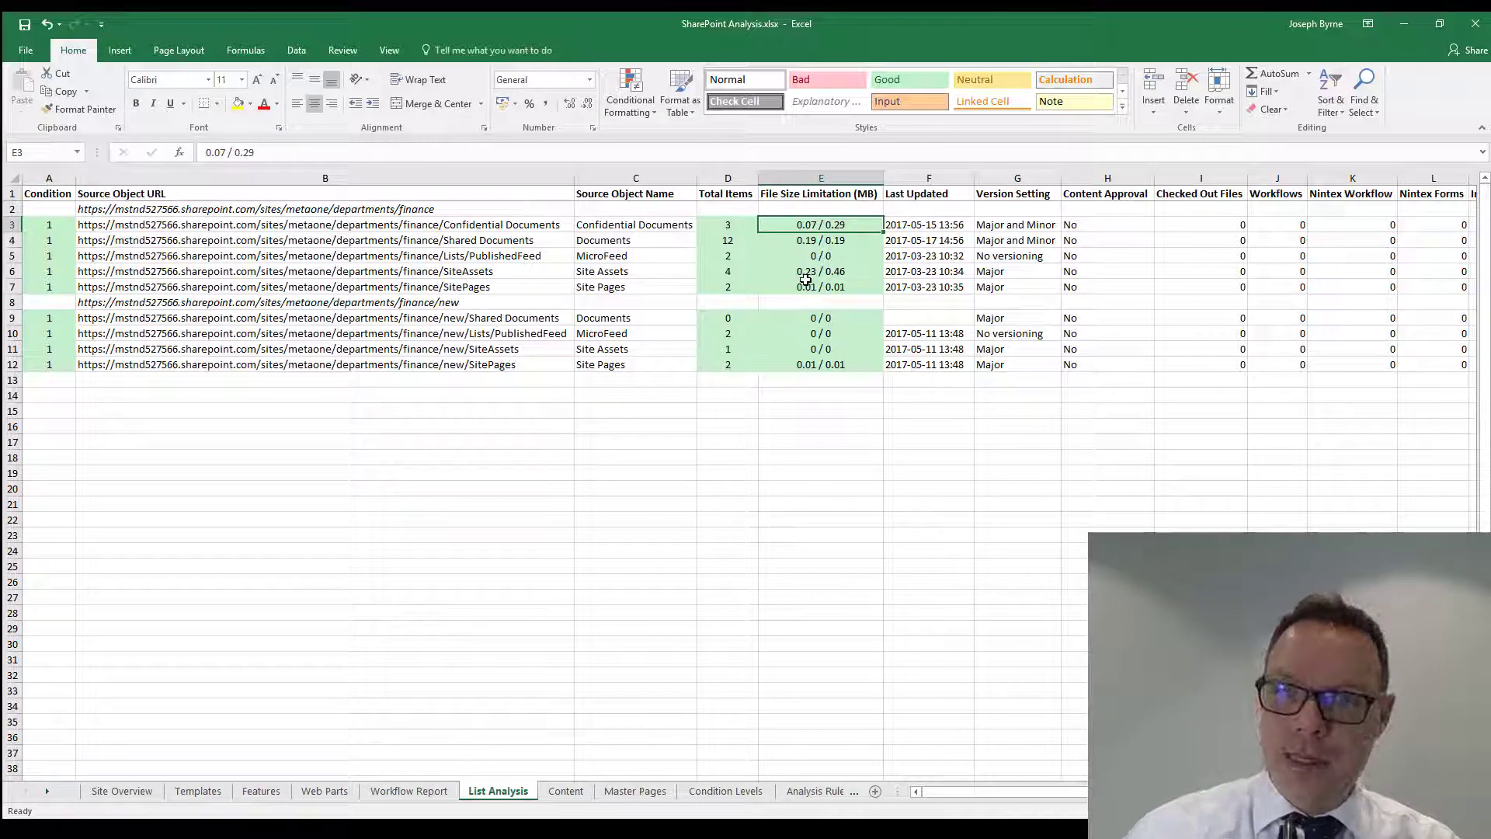
pyautogui.press('Right')
pyautogui.press('Right')
pyautogui.press('Right')
pyautogui.press('Right')
pyautogui.press('Right')
pyautogui.press('Right')
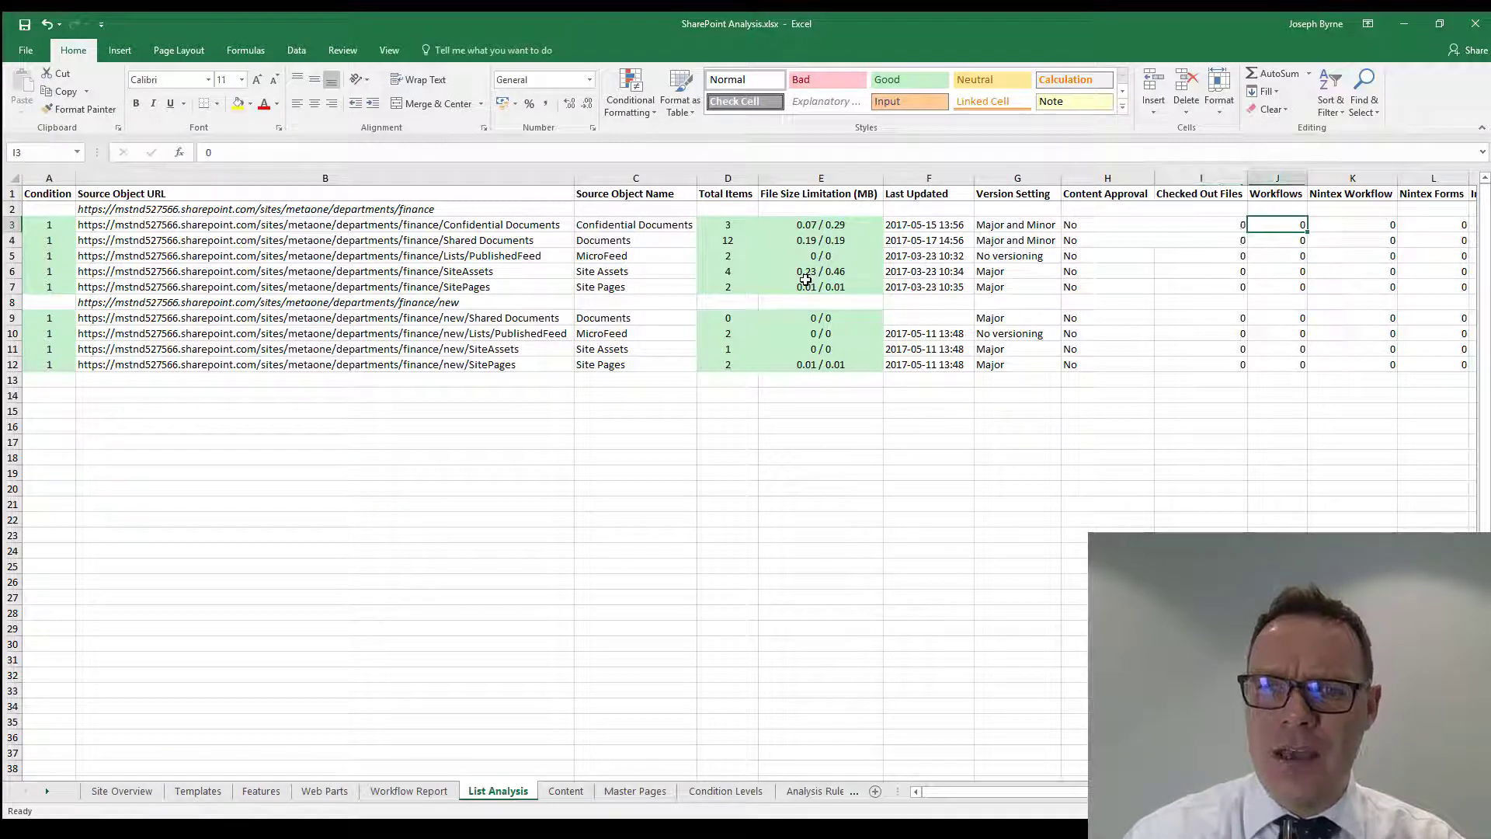
pyautogui.press('Right')
pyautogui.press('Right')
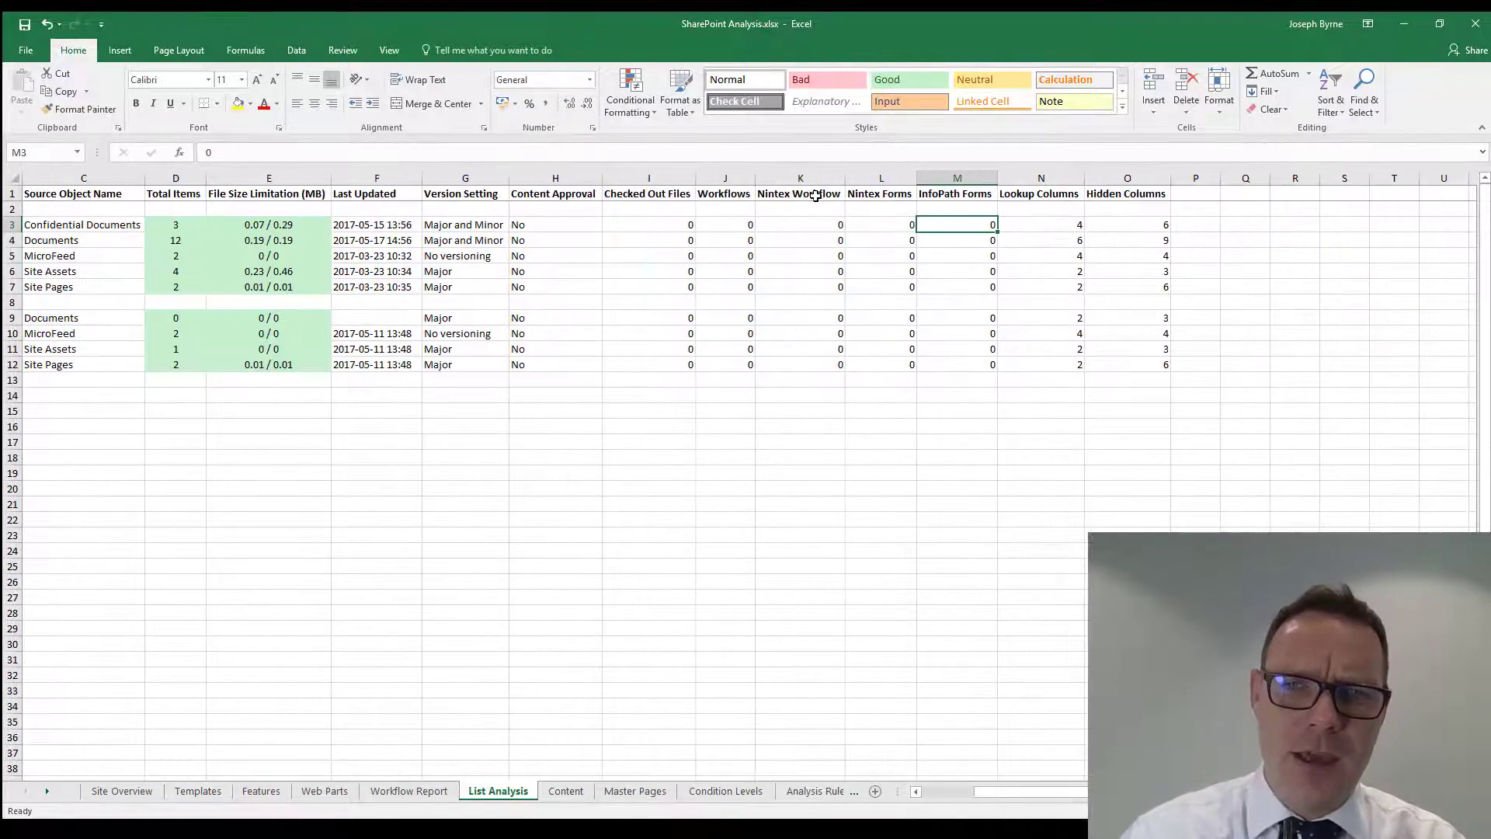
# - Review the List Analysis column headings from Checked Out Files through Hidden Columns, including Workflows, Nintex and InfoPath Forms
pyautogui.click(646, 194)
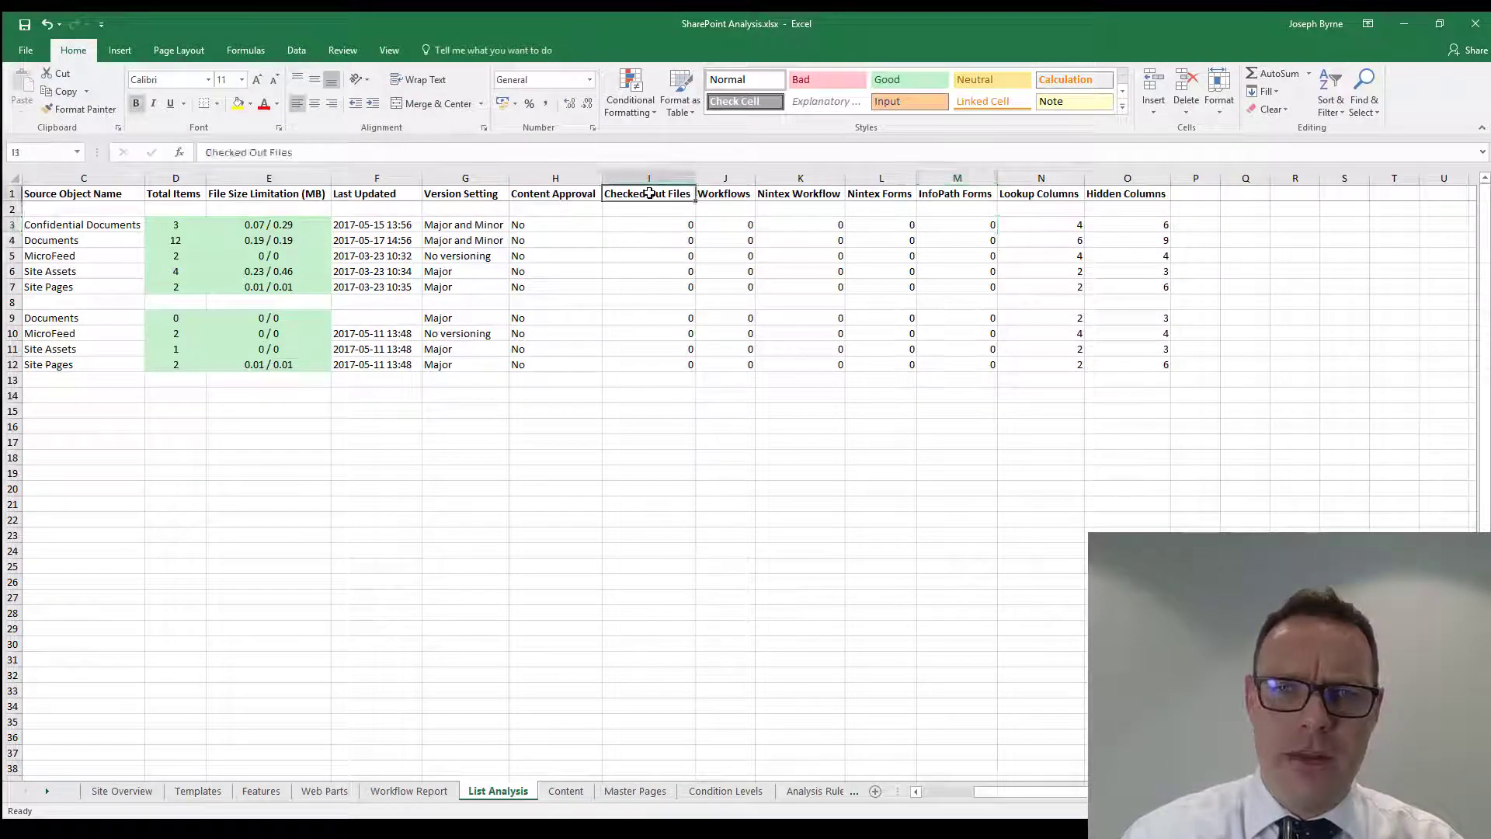
pyautogui.click(745, 193)
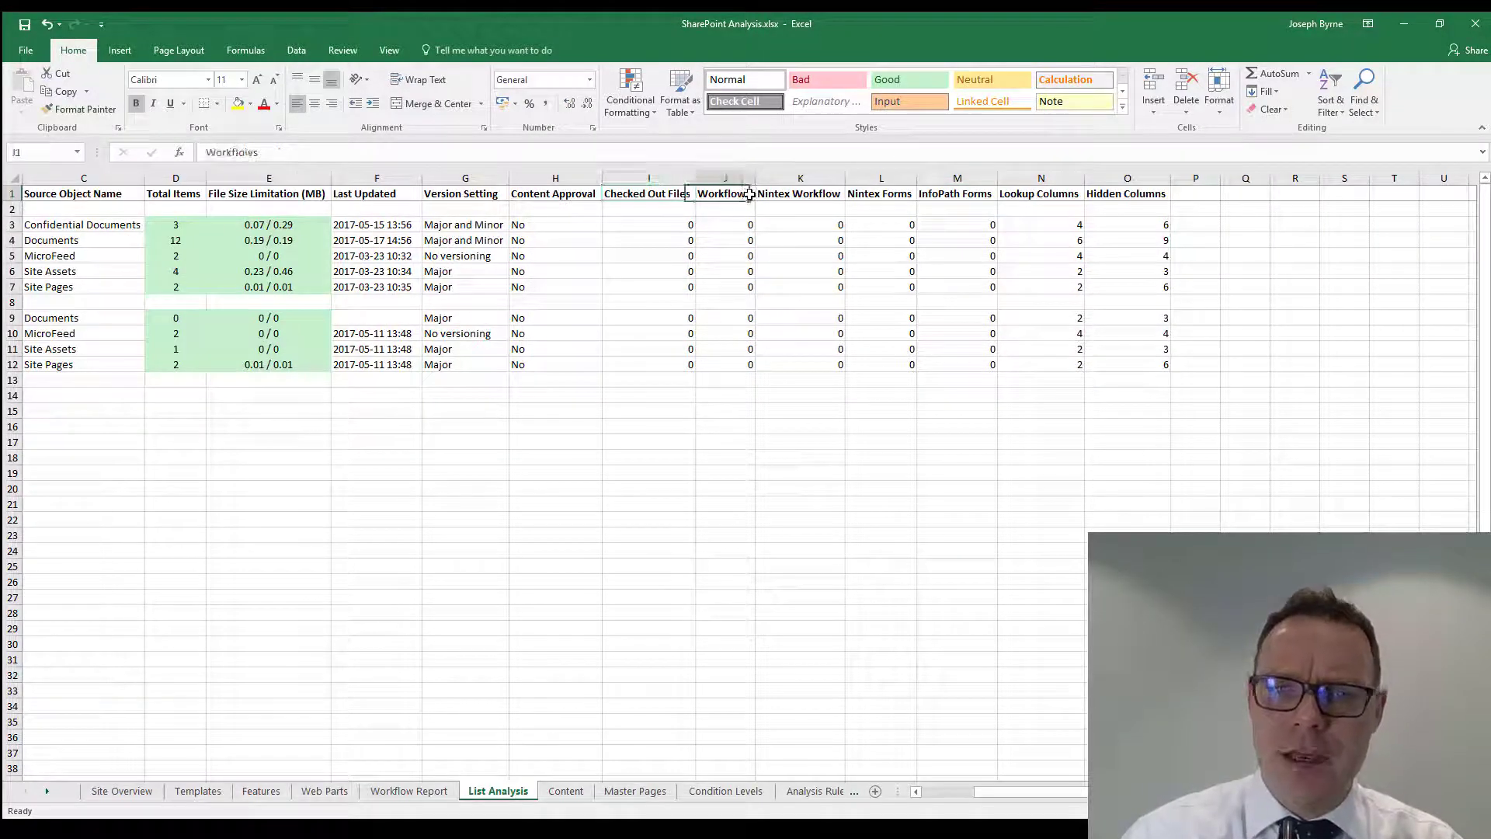
pyautogui.click(828, 195)
pyautogui.click(879, 196)
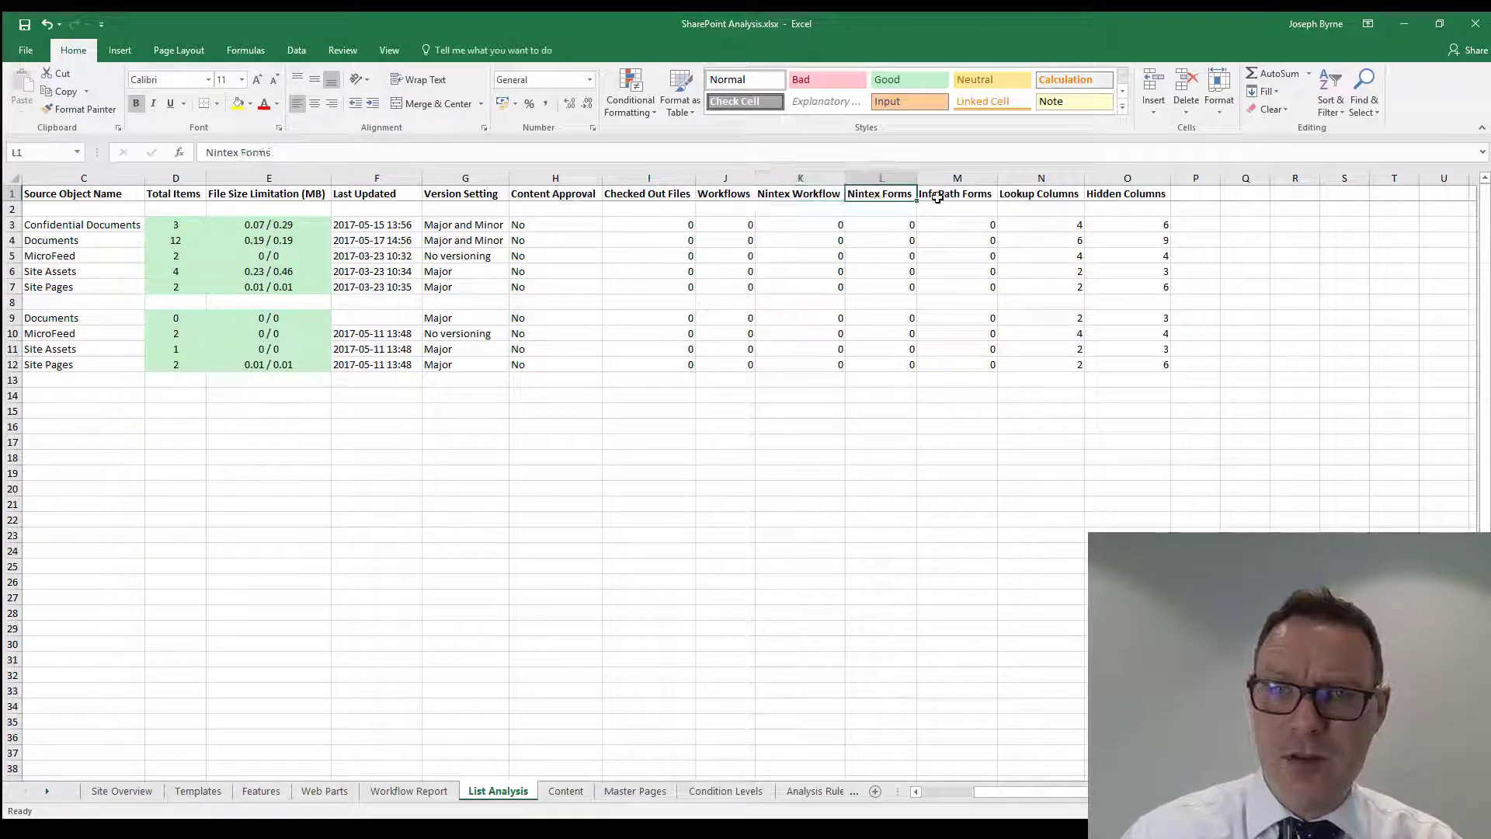
pyautogui.click(951, 196)
pyautogui.click(1065, 196)
pyautogui.click(1148, 195)
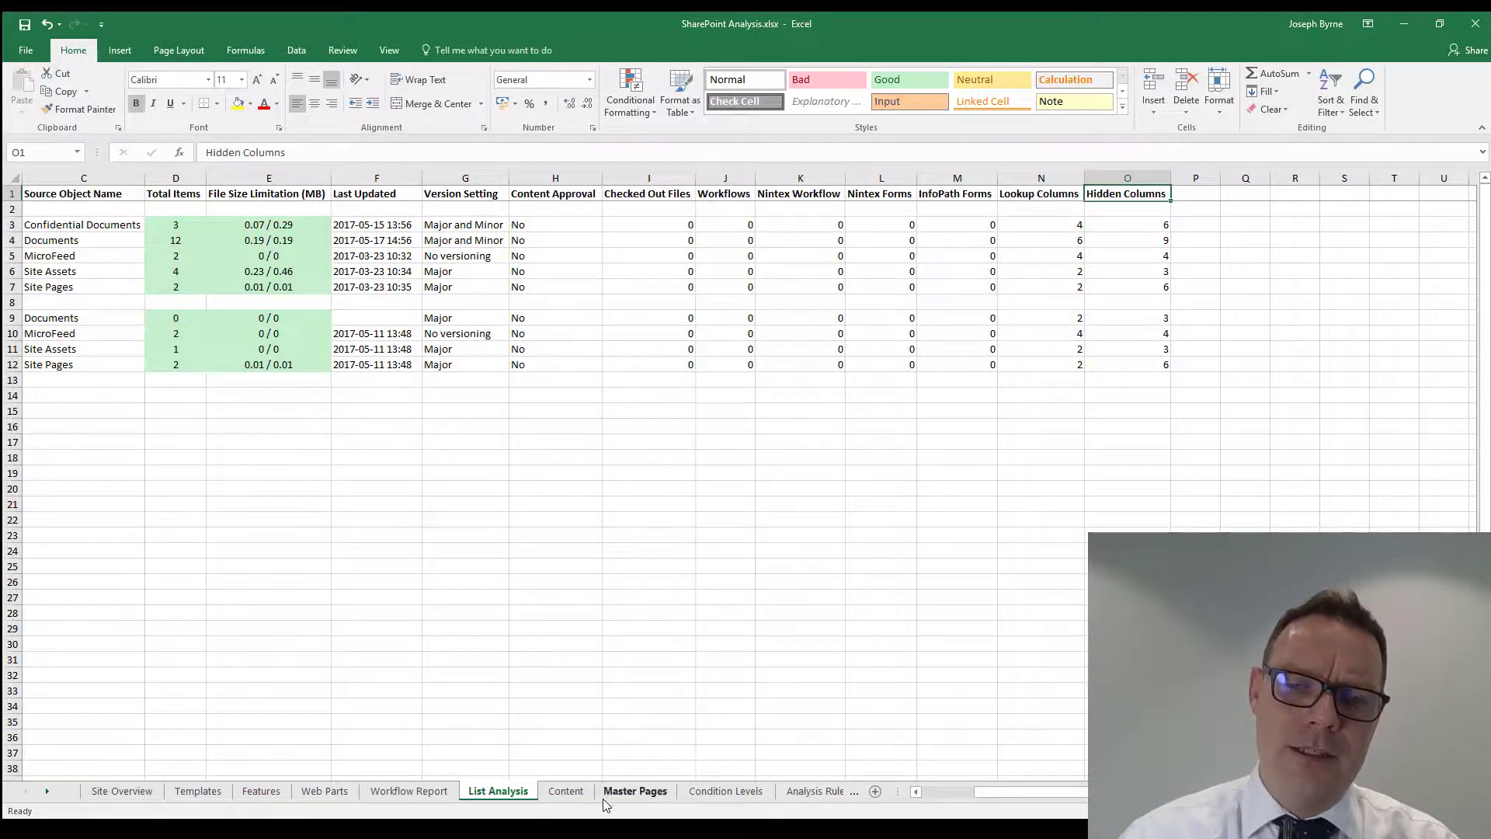
# - Inspect the Source Object paths on the Content sheet, highlighting the B-N Specification.docx file name under Confidential Documents
pyautogui.click(566, 791)
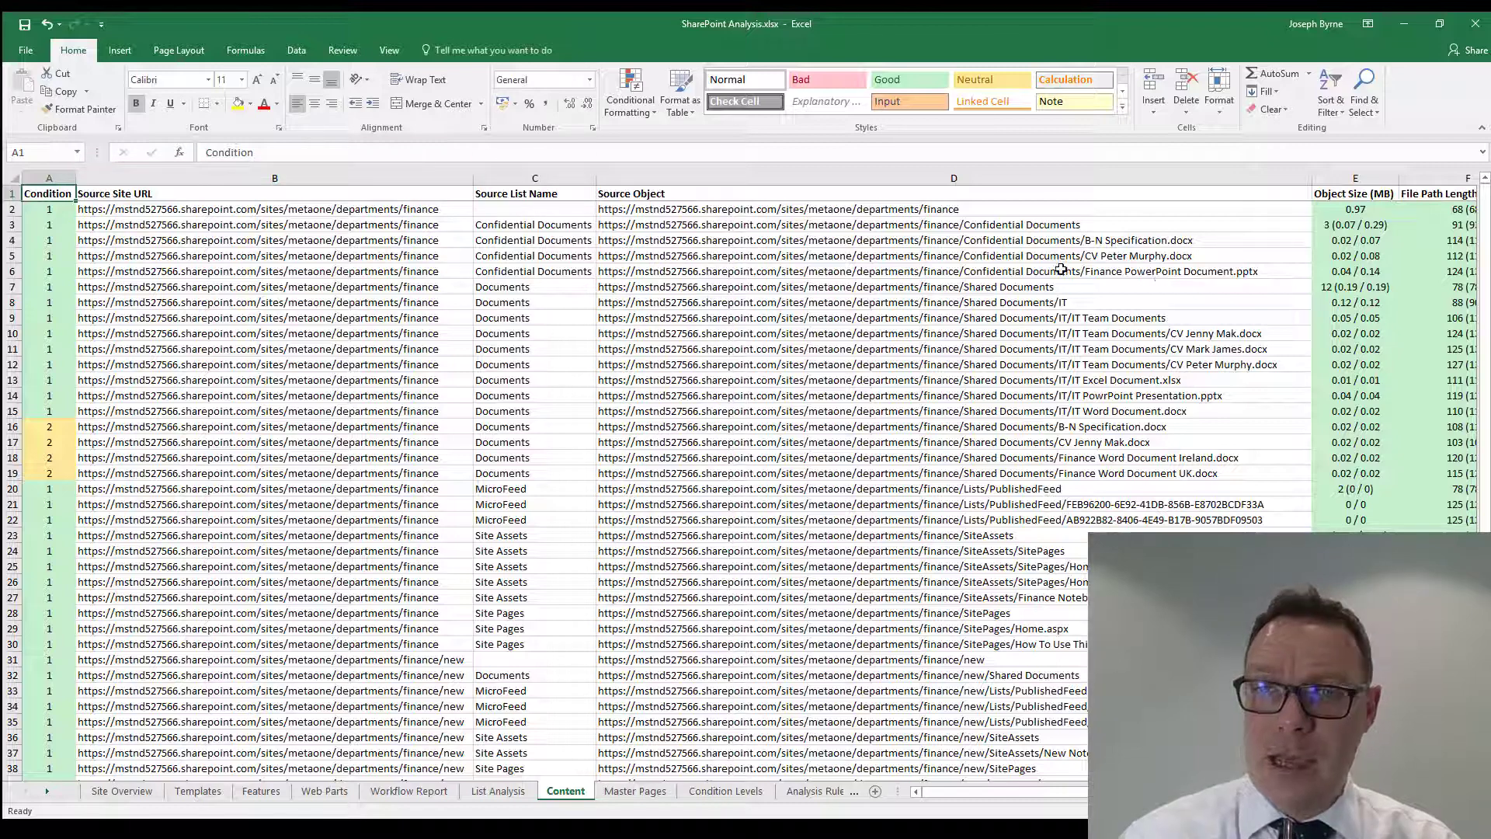
pyautogui.click(1086, 244)
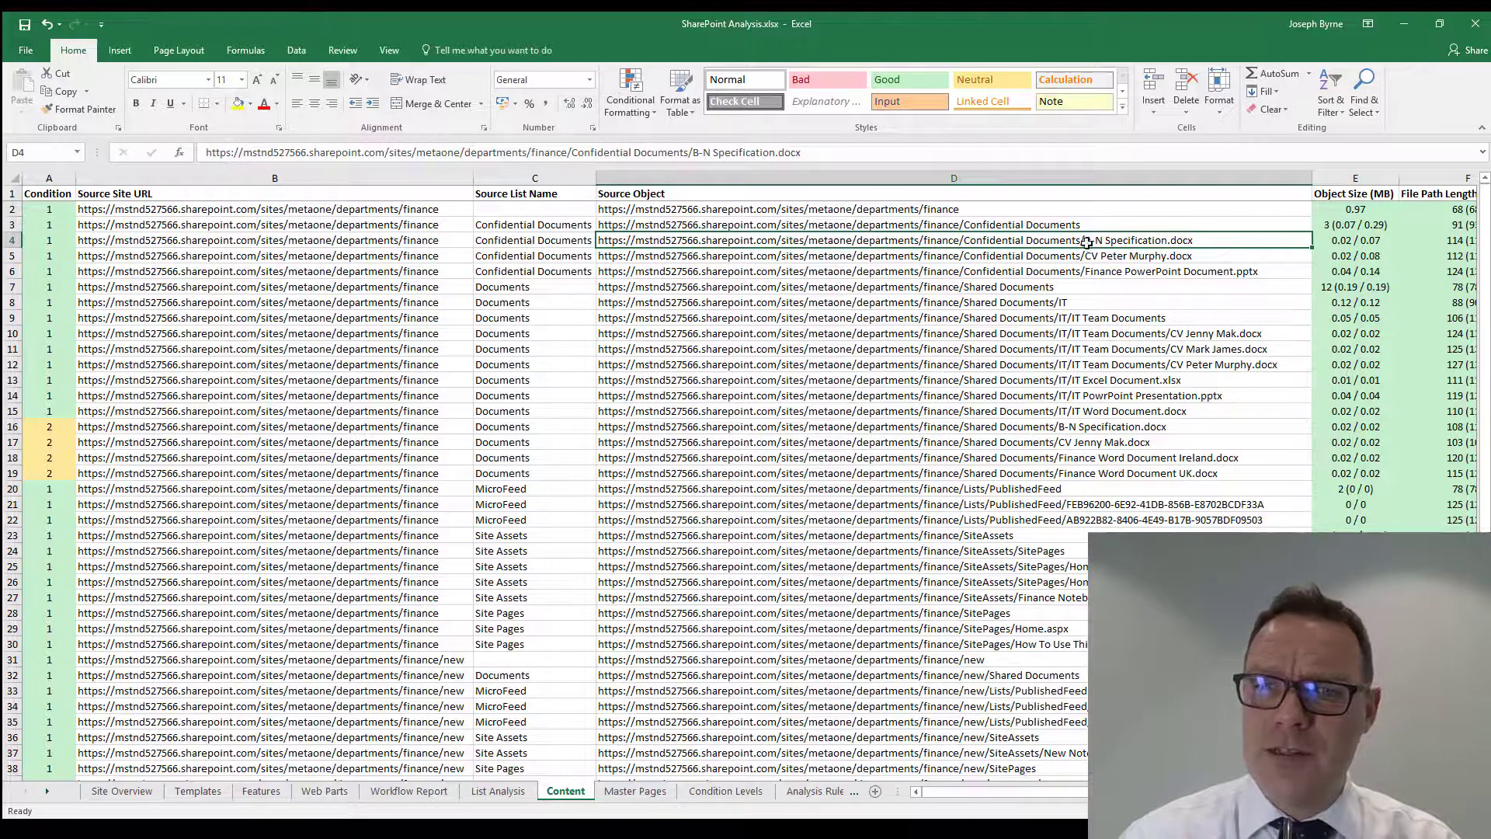
pyautogui.scroll(-6, 1085, 242)
pyautogui.scroll(6, 1087, 242)
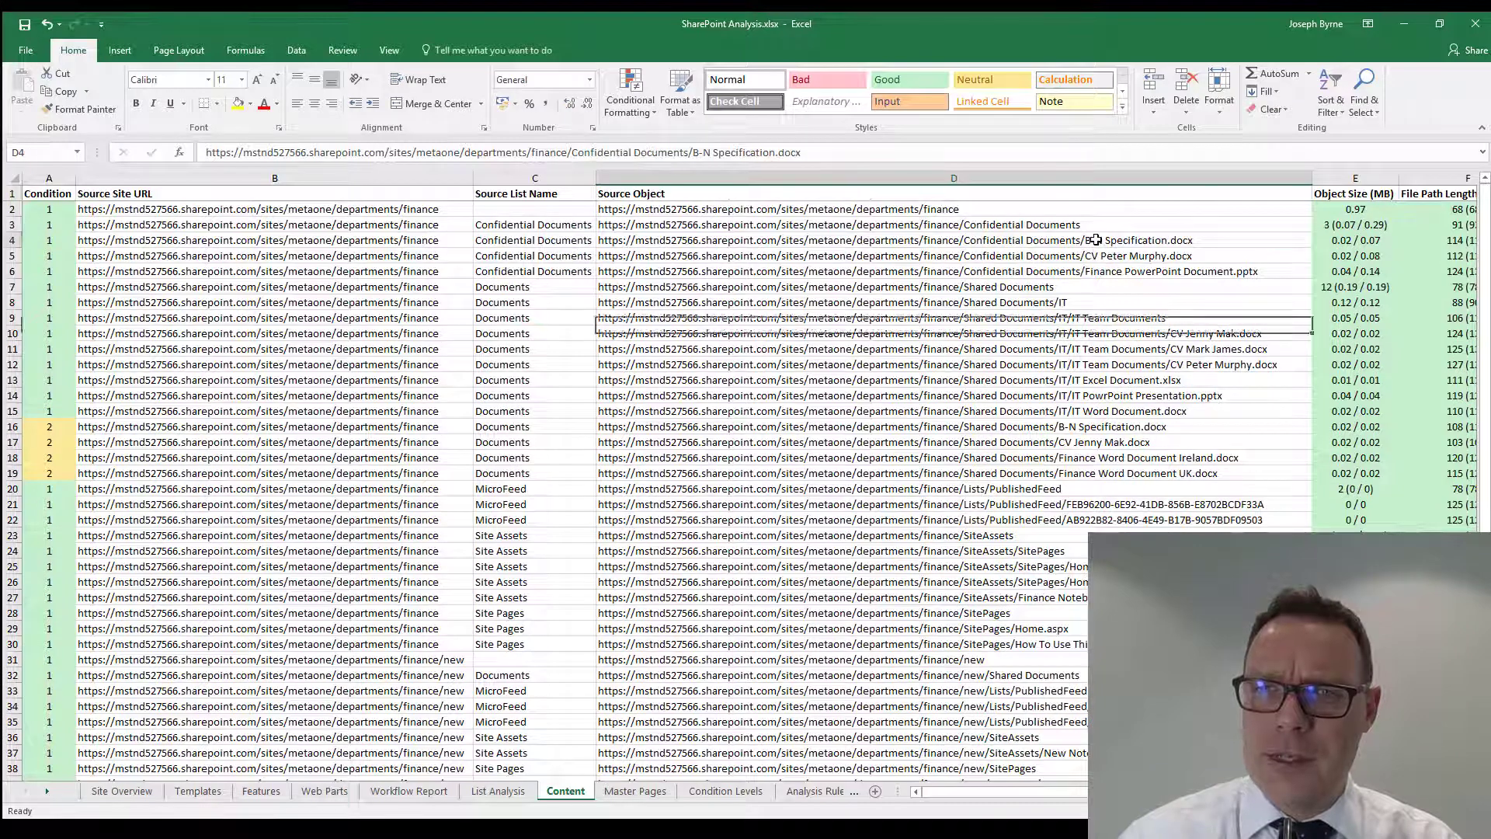
pyautogui.doubleClick(1088, 240)
pyautogui.moveTo(1086, 240); pyautogui.dragTo(1219, 237)
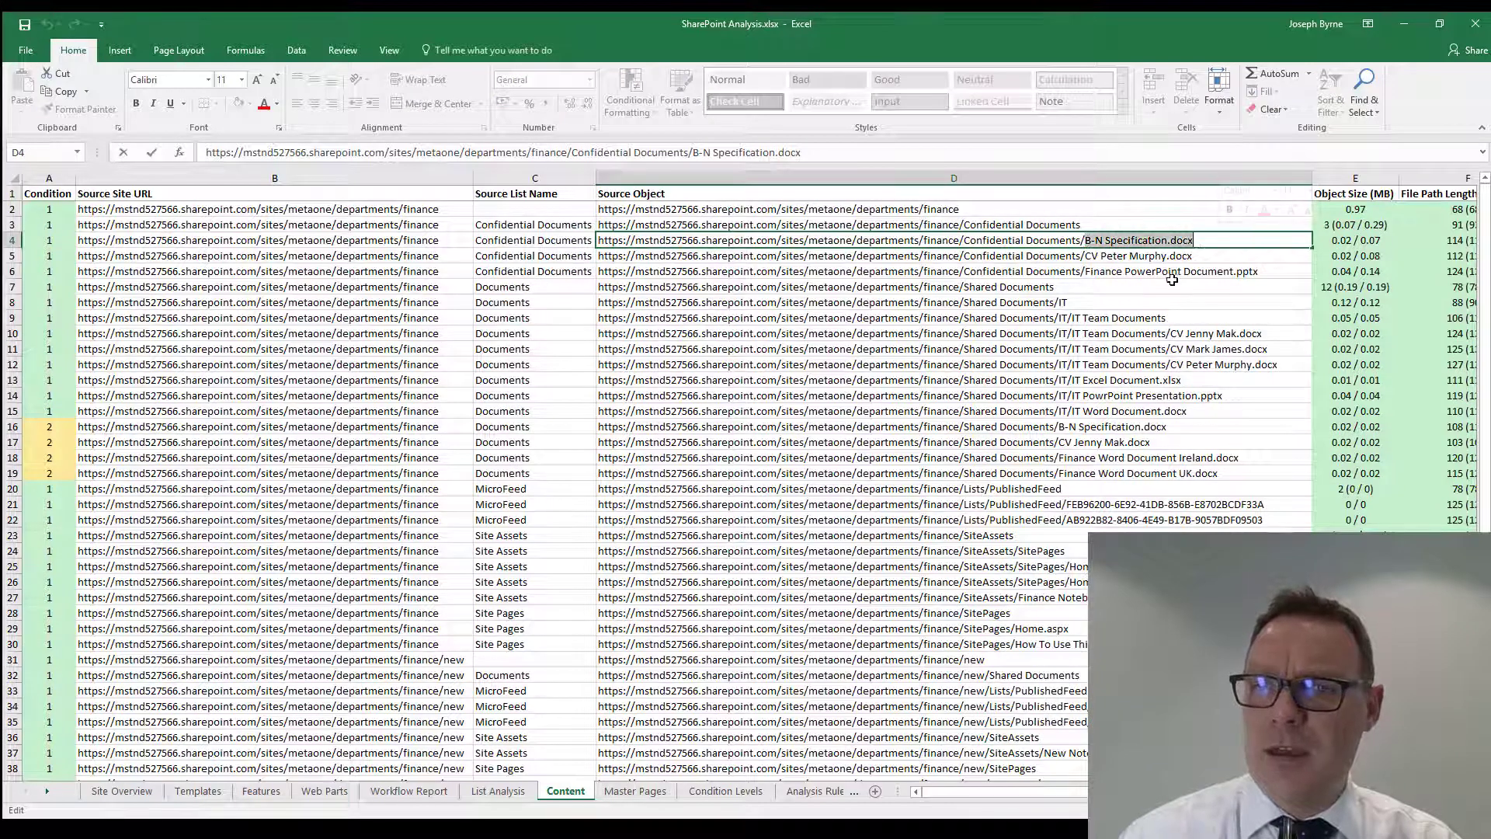
pyautogui.press('Return')
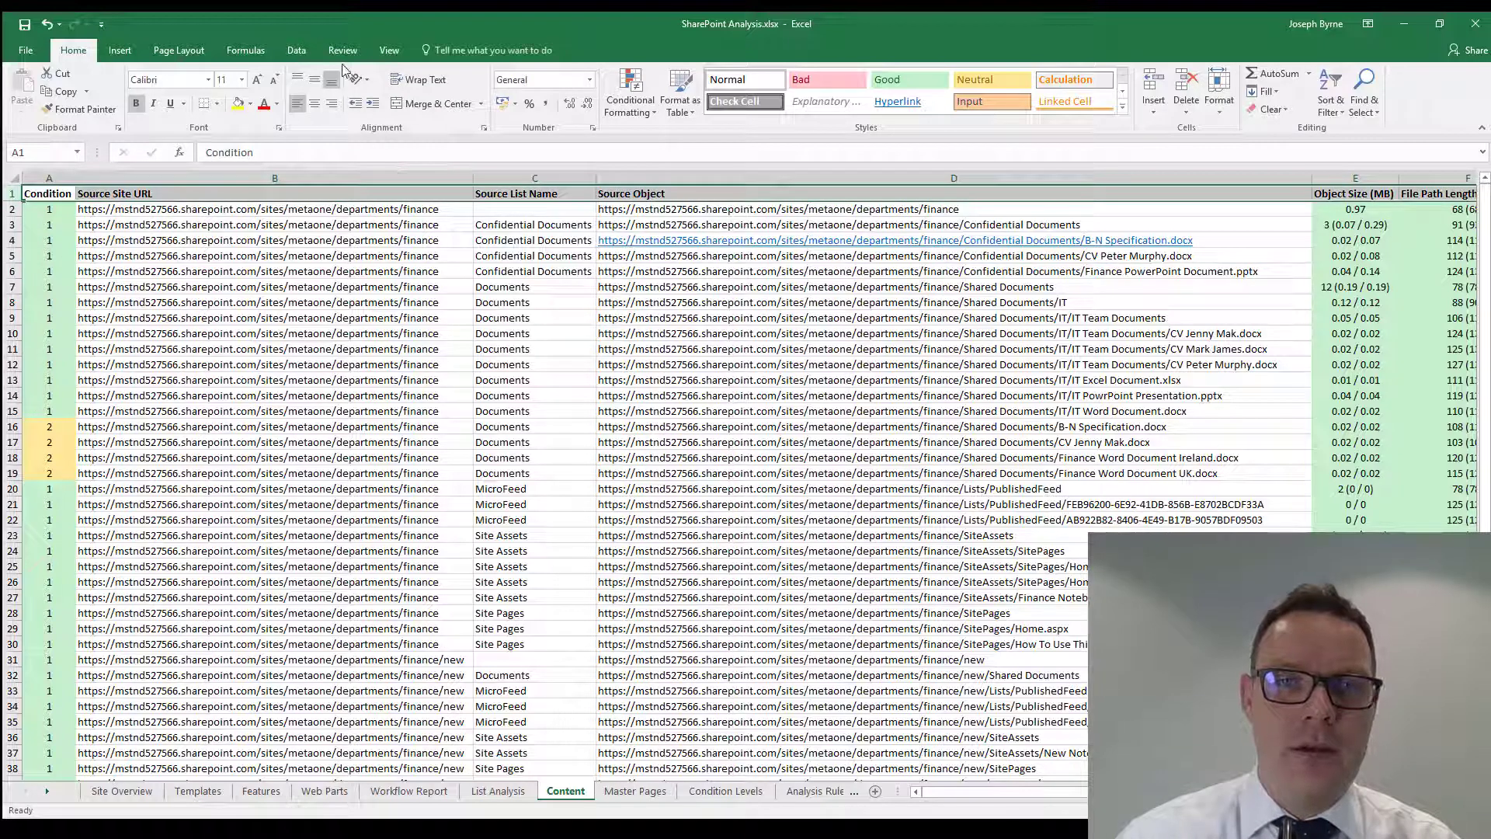
# - Turn on filtering for the Content sheet's header row and filter the Condition column to show only level 2
pyautogui.click(296, 50)
pyautogui.click(538, 87)
pyautogui.hscroll(2, 275, 209)
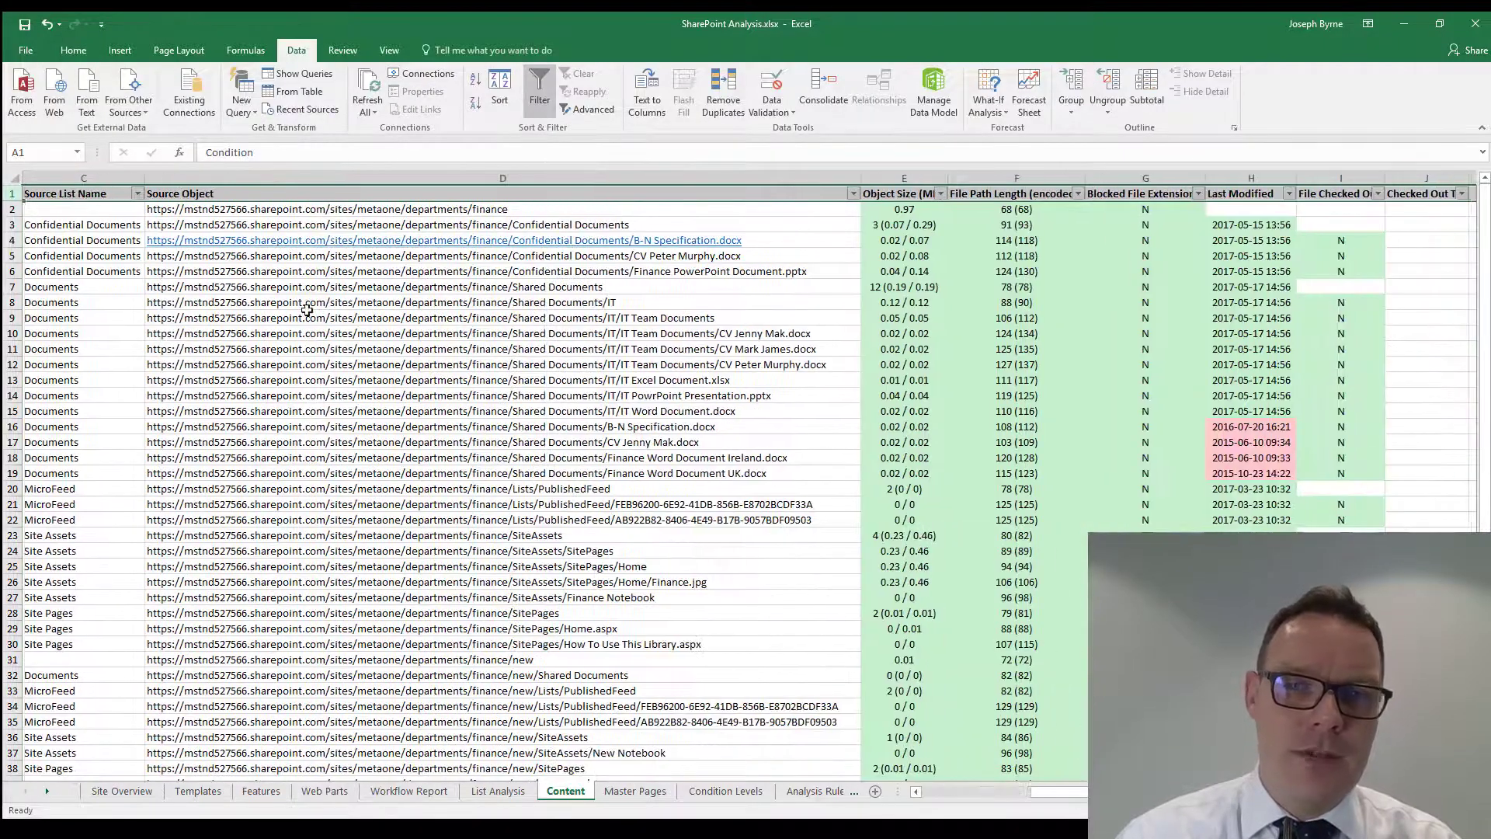
pyautogui.moveTo(1070, 797); pyautogui.dragTo(963, 798)
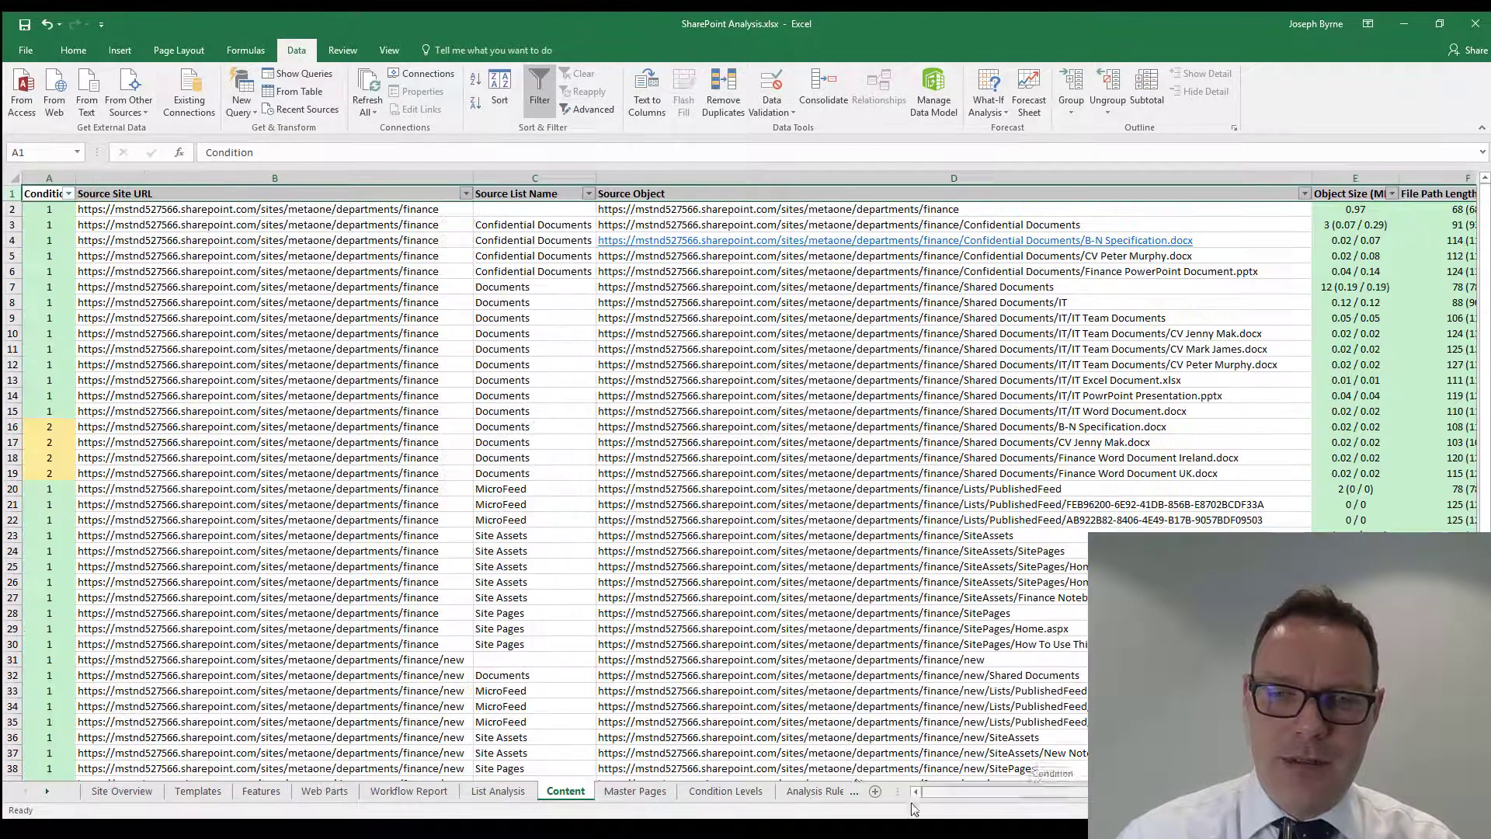
pyautogui.click(68, 193)
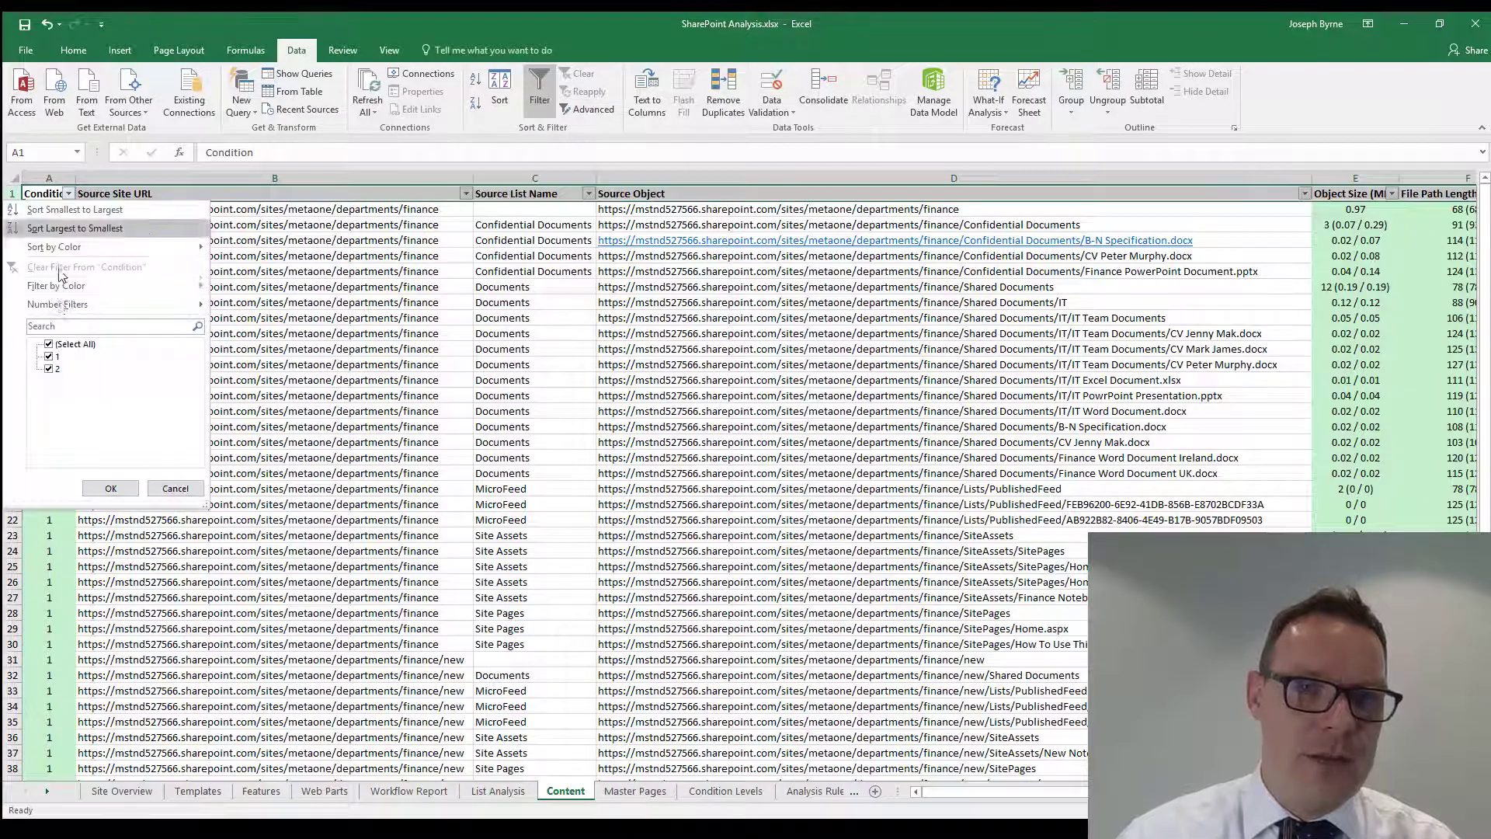
pyautogui.click(49, 344)
pyautogui.click(48, 368)
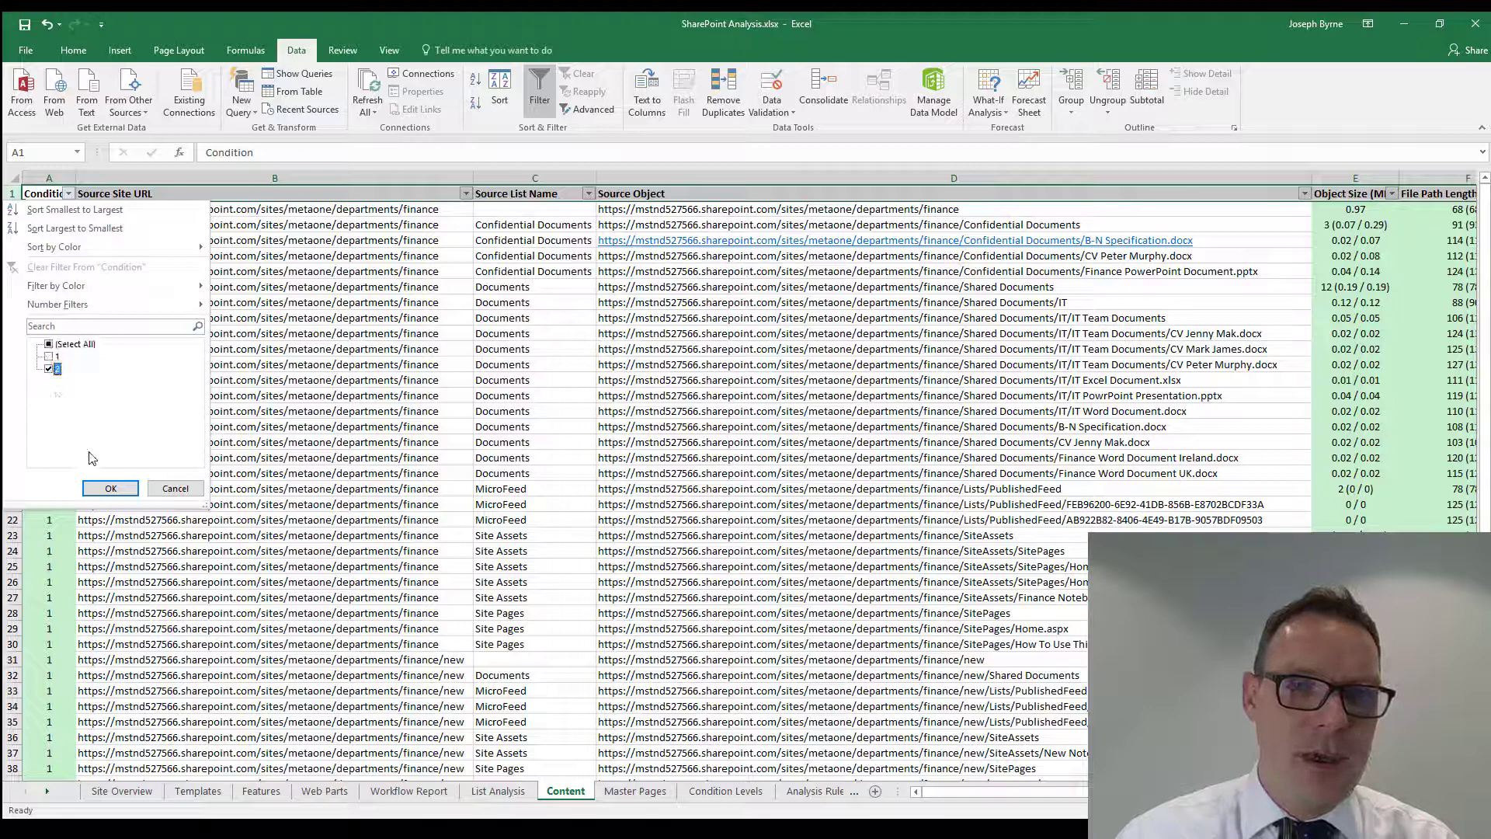
pyautogui.click(110, 488)
# - Go through the filtered condition 2 documents and follow their columns across to Last Modified
pyautogui.click(467, 225)
pyautogui.click(771, 210)
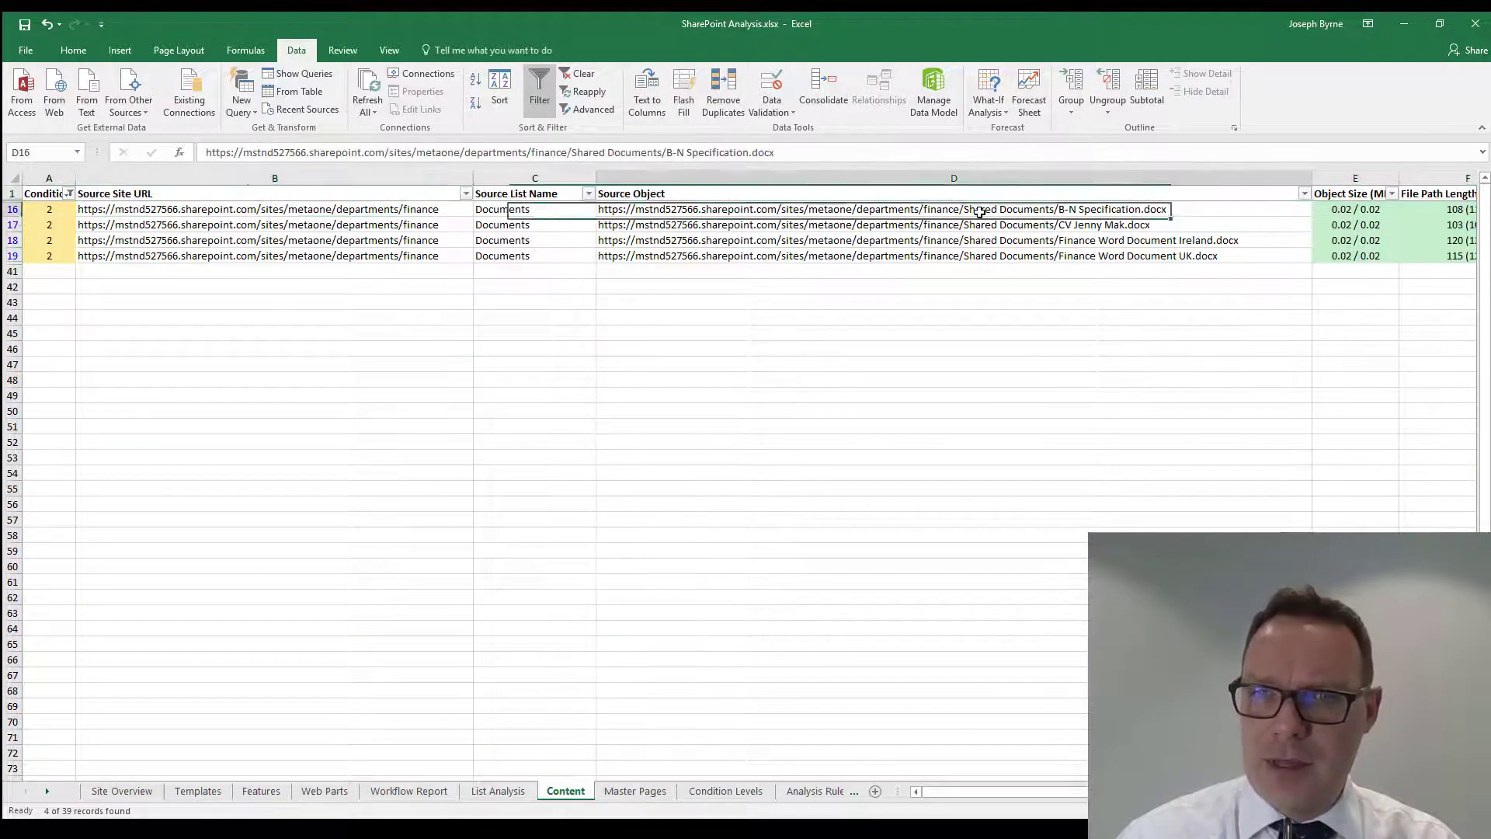
pyautogui.press('Down')
pyautogui.press('Down')
pyautogui.press('Down')
pyautogui.press('Right')
pyautogui.press('Right')
pyautogui.press('Right')
pyautogui.press('Right')
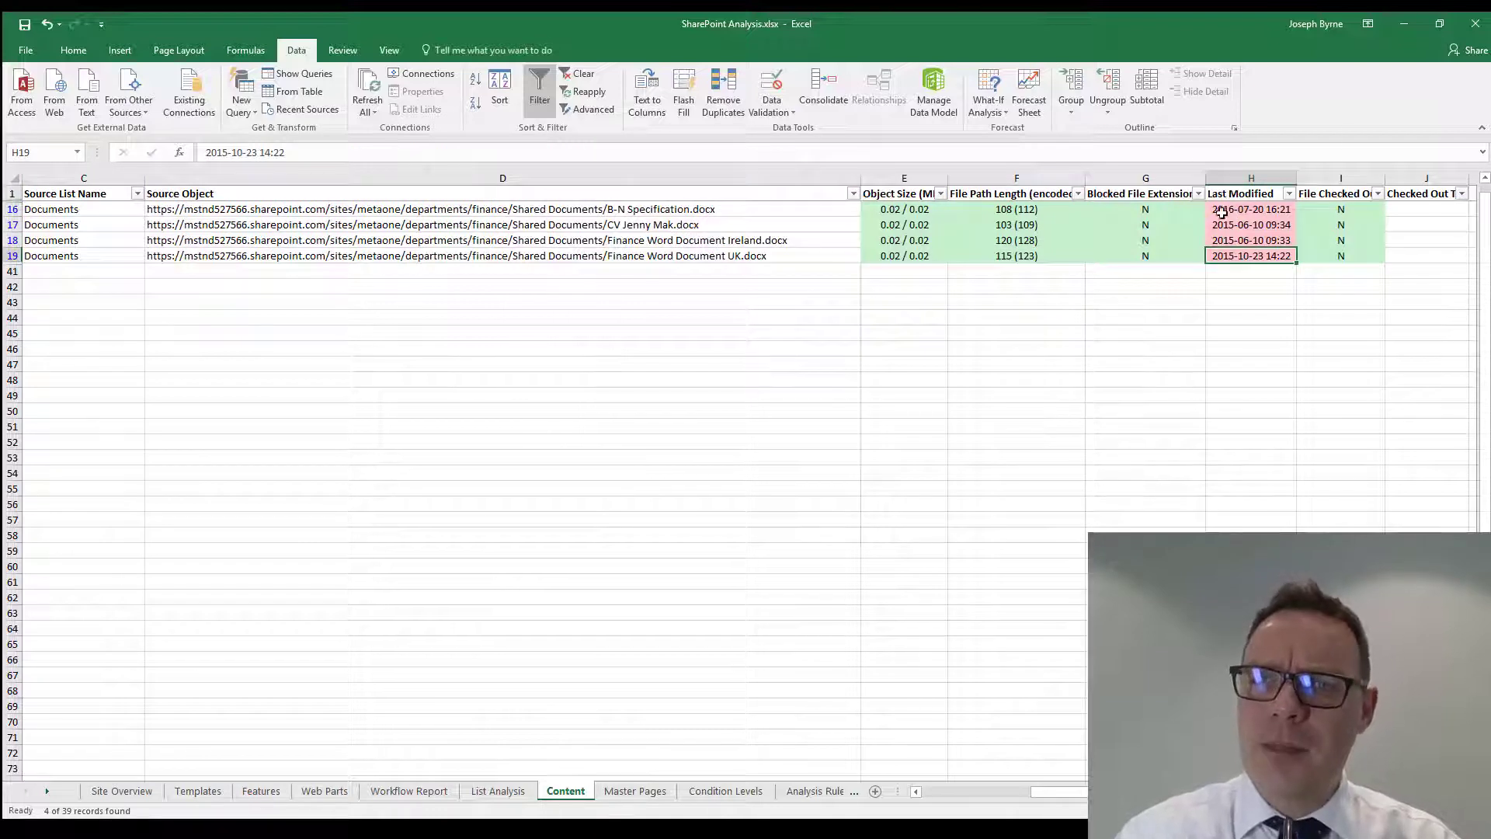
# - Examine the flagged Last Modified date of each condition 2 document
pyautogui.moveTo(1231, 210); pyautogui.dragTo(1237, 258)
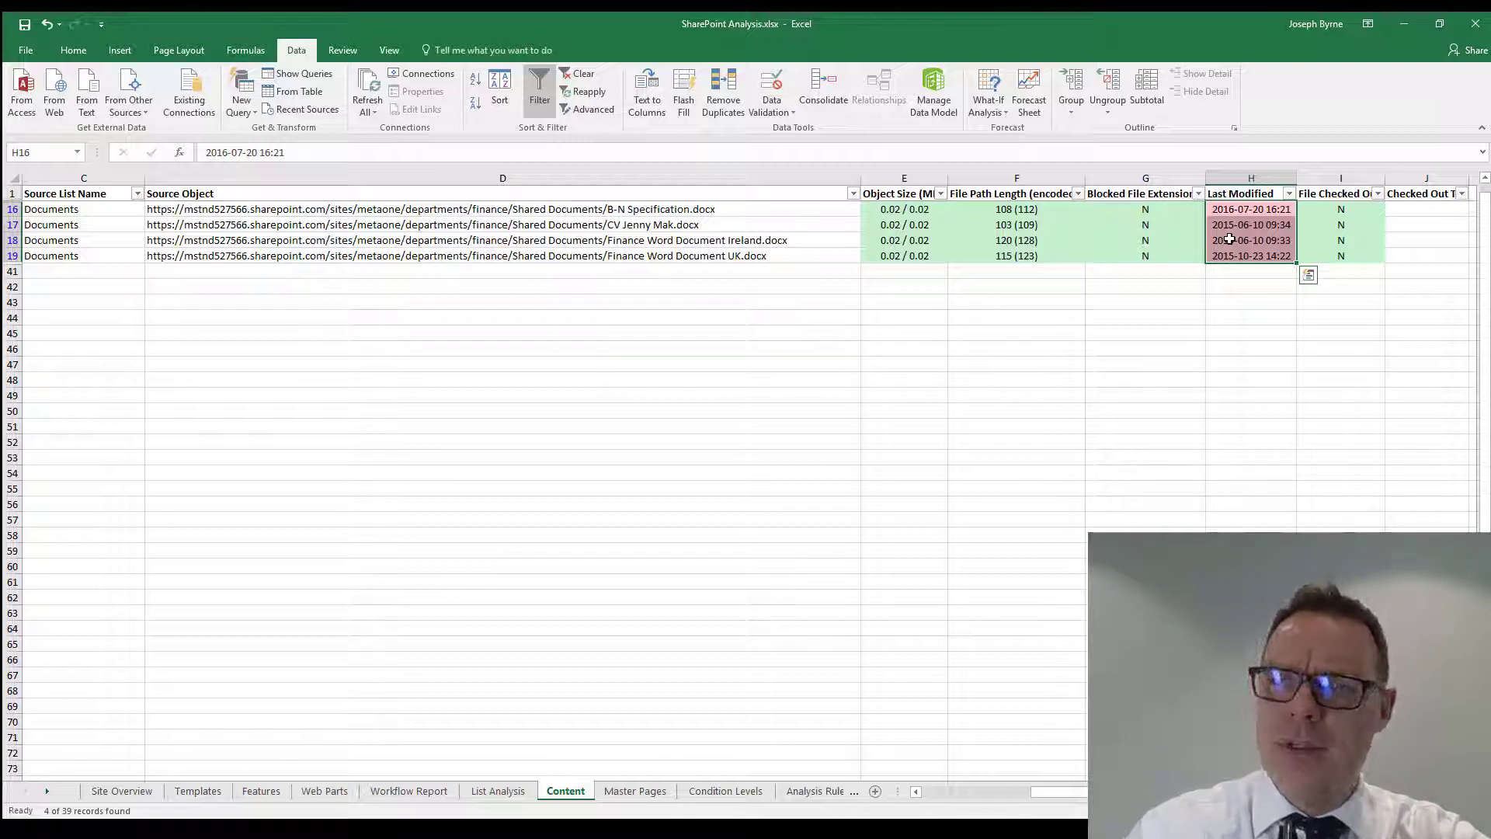
pyautogui.click(1257, 209)
pyautogui.click(1258, 225)
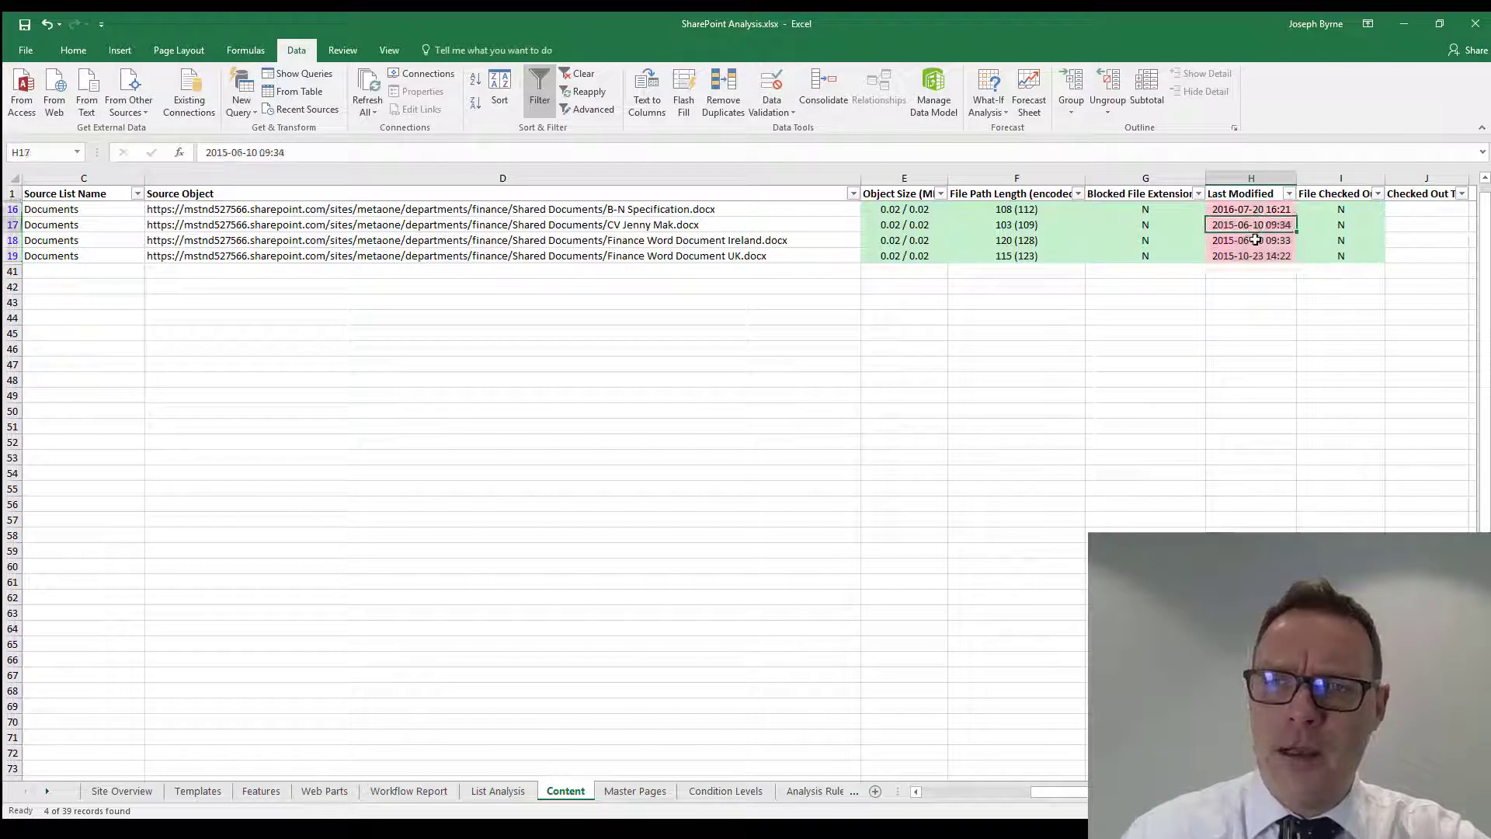
pyautogui.click(1256, 240)
pyautogui.click(1255, 256)
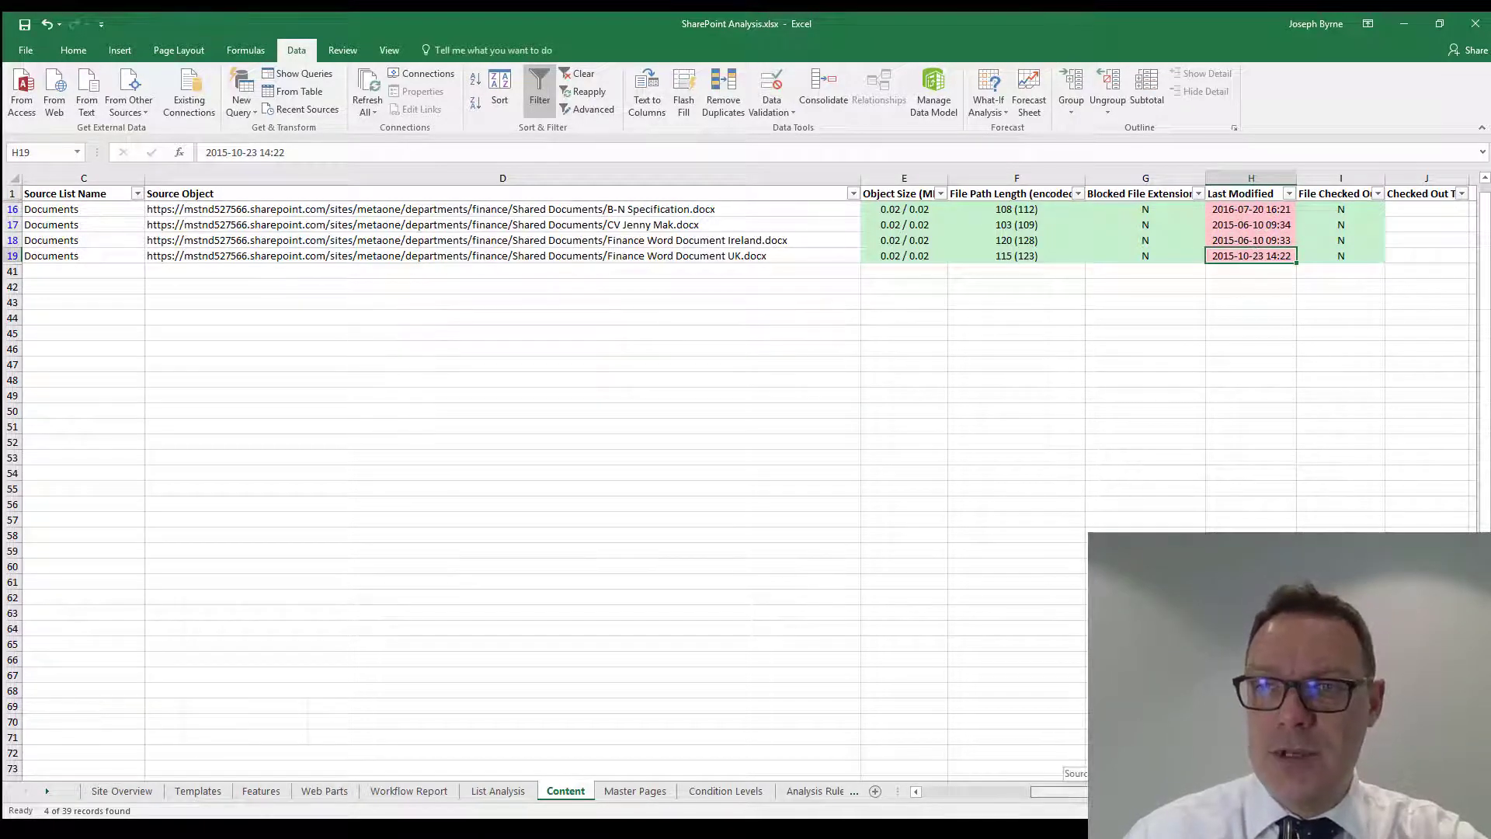
# - Reset the Condition column's filter on the Content sheet to include both levels 1 and 2
pyautogui.moveTo(1056, 790); pyautogui.dragTo(948, 791)
pyautogui.click(69, 194)
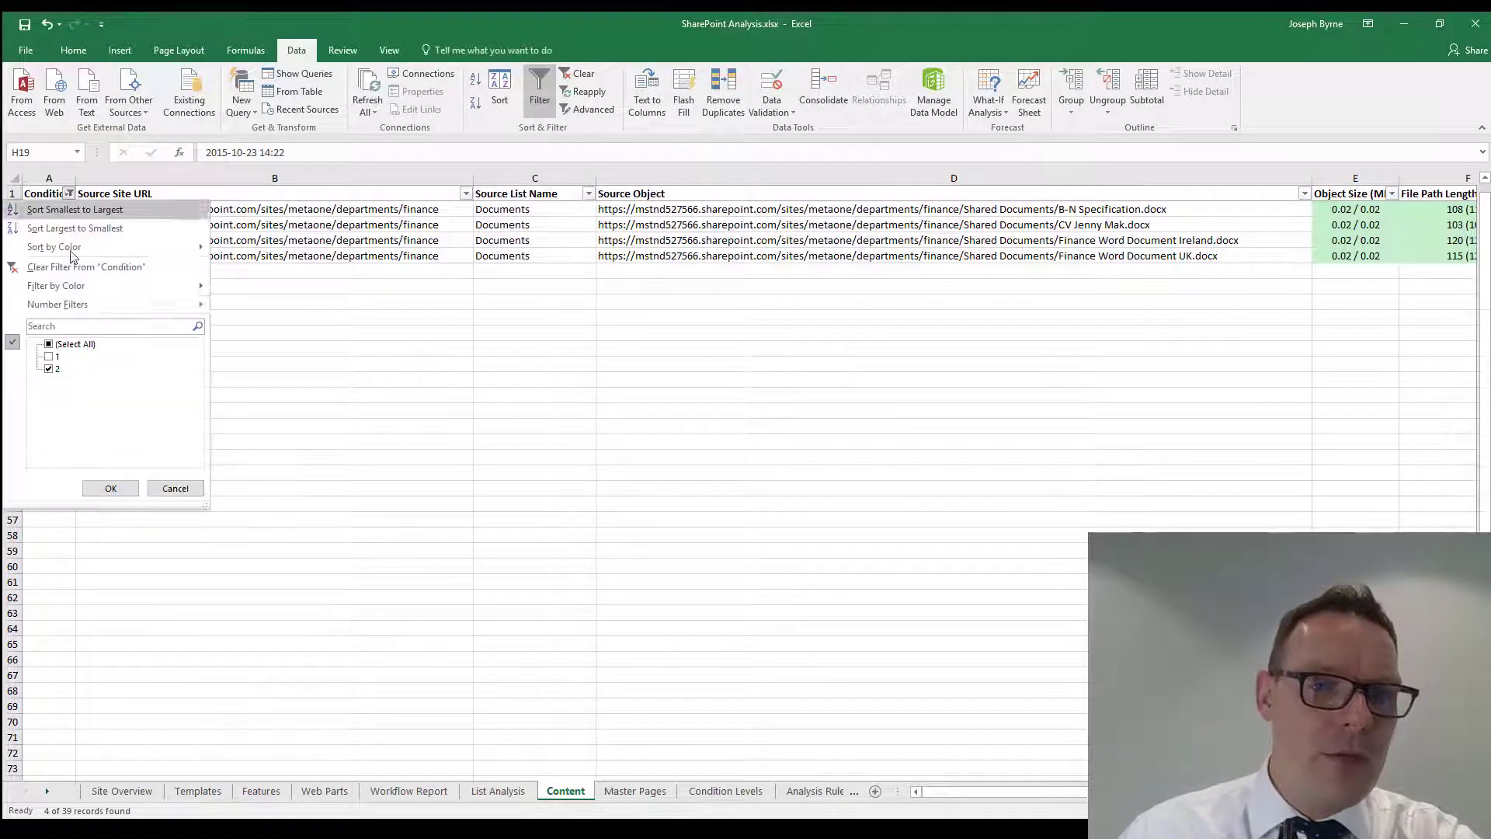
pyautogui.click(110, 488)
# - Widen the File Checked Out and Checked Out To columns on the Content sheet so their full headings fit
pyautogui.click(711, 209)
pyautogui.press('Right')
pyautogui.press('Right')
pyautogui.press('Right')
pyautogui.press('Right')
pyautogui.press('Right')
pyautogui.press('Right')
pyautogui.press('Right')
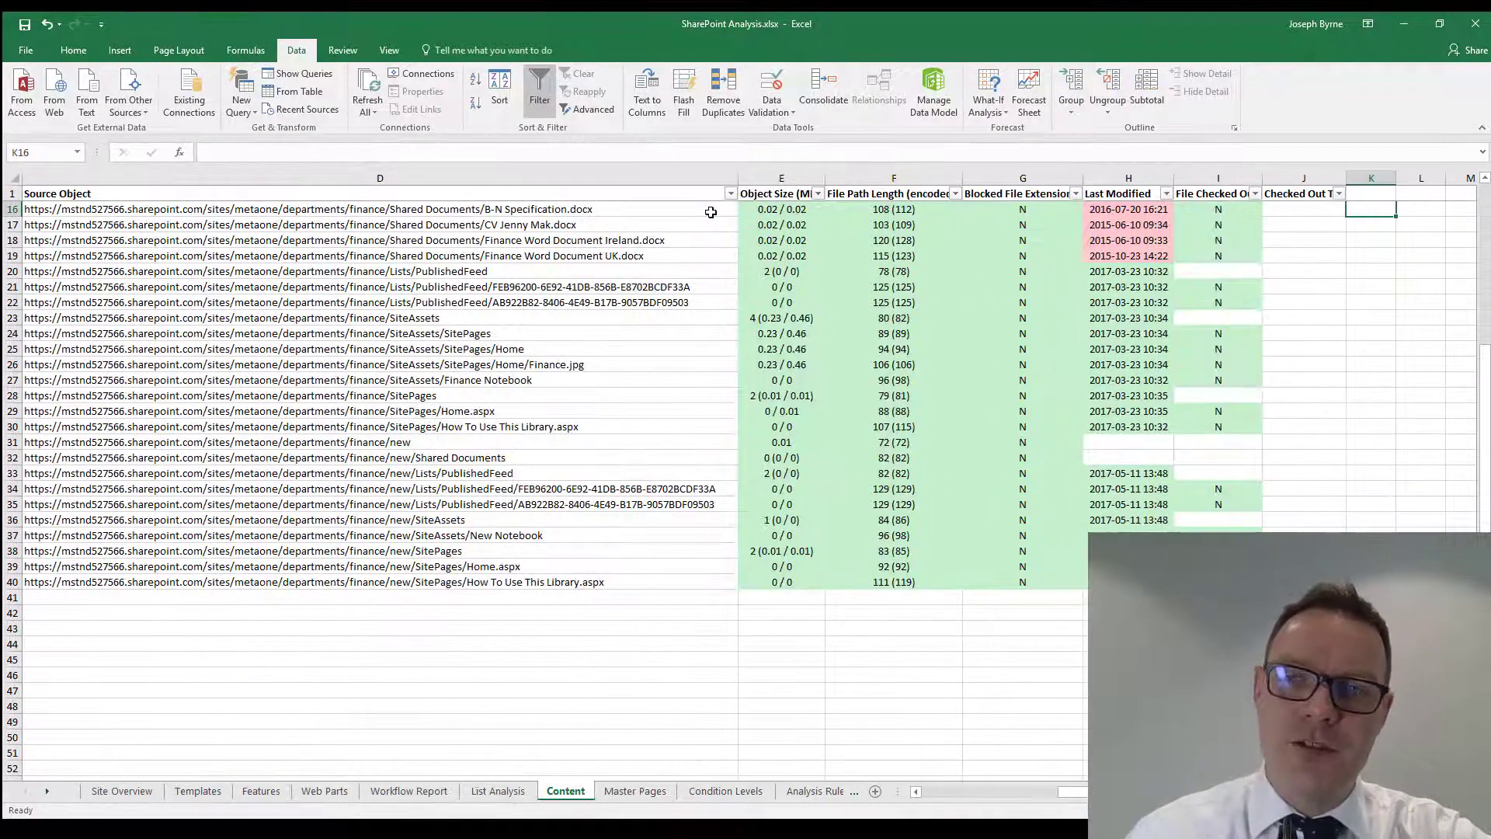
pyautogui.click(1217, 209)
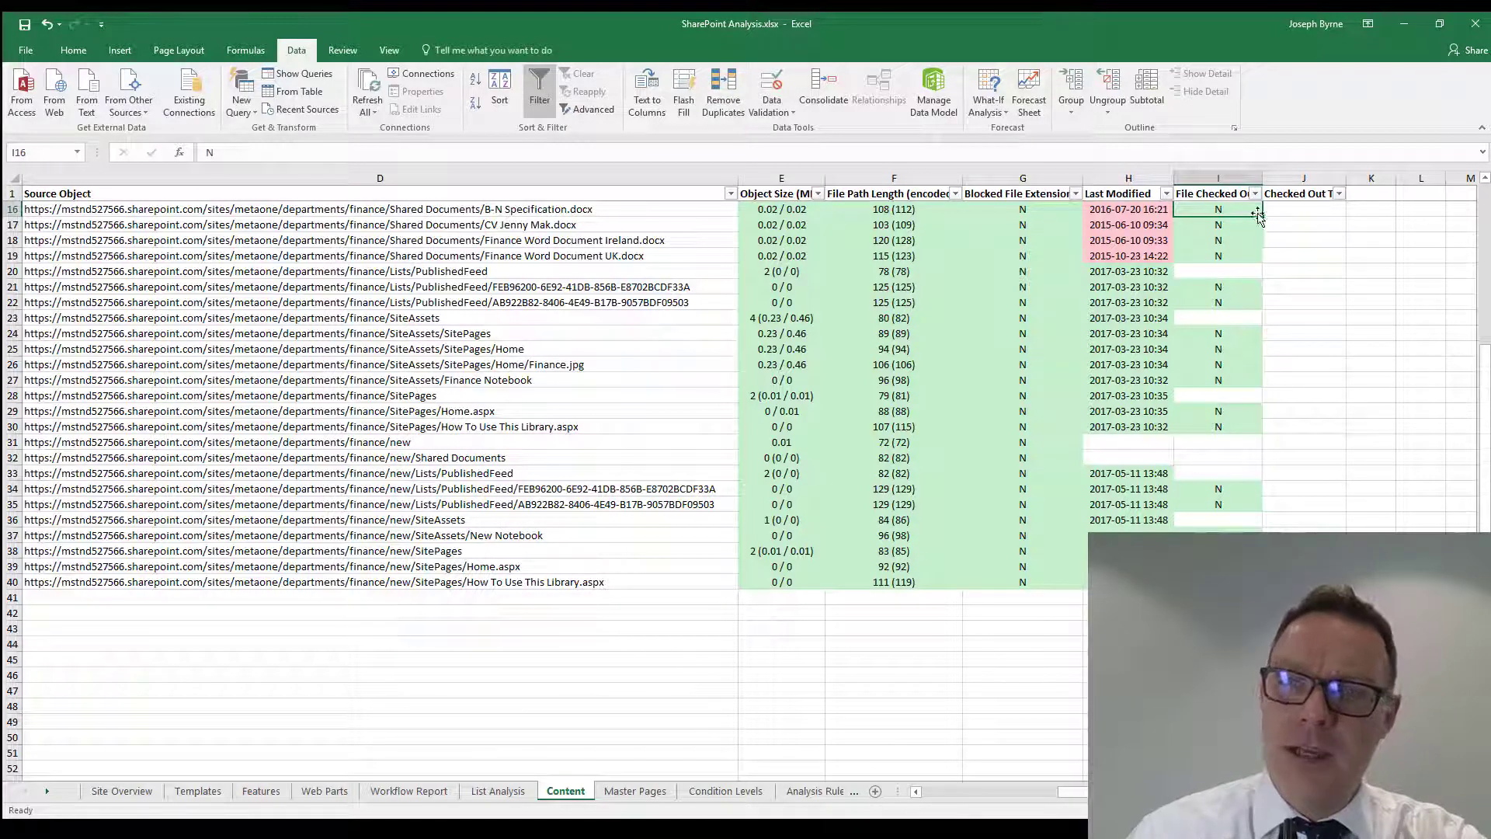
pyautogui.moveTo(1346, 180); pyautogui.dragTo(1386, 180)
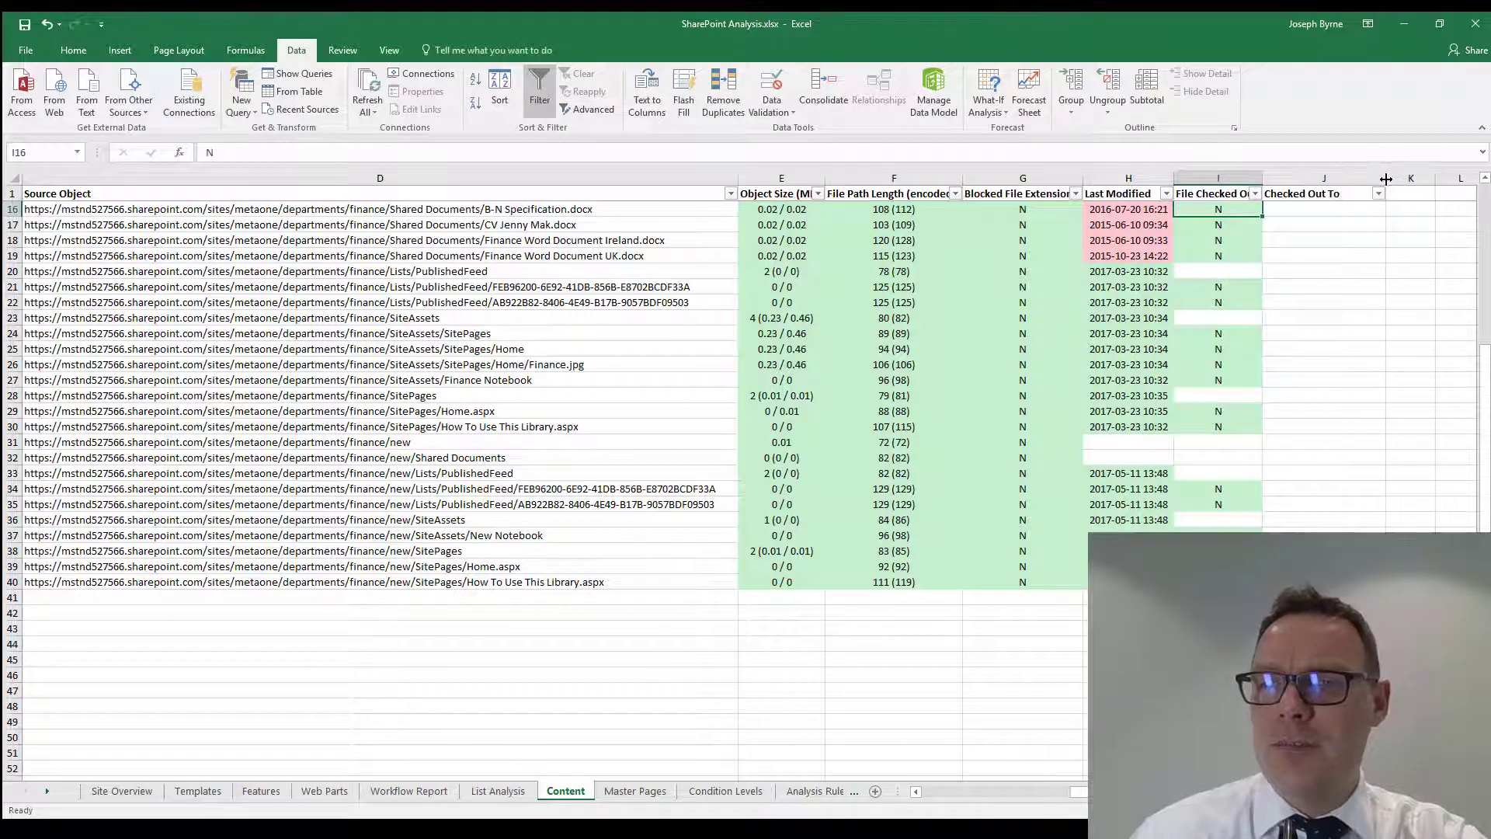
pyautogui.moveTo(1267, 178); pyautogui.dragTo(1293, 179)
# - Check the Checked Out To entry for B-N Specification.docx in Shared Documents
pyautogui.click(1322, 210)
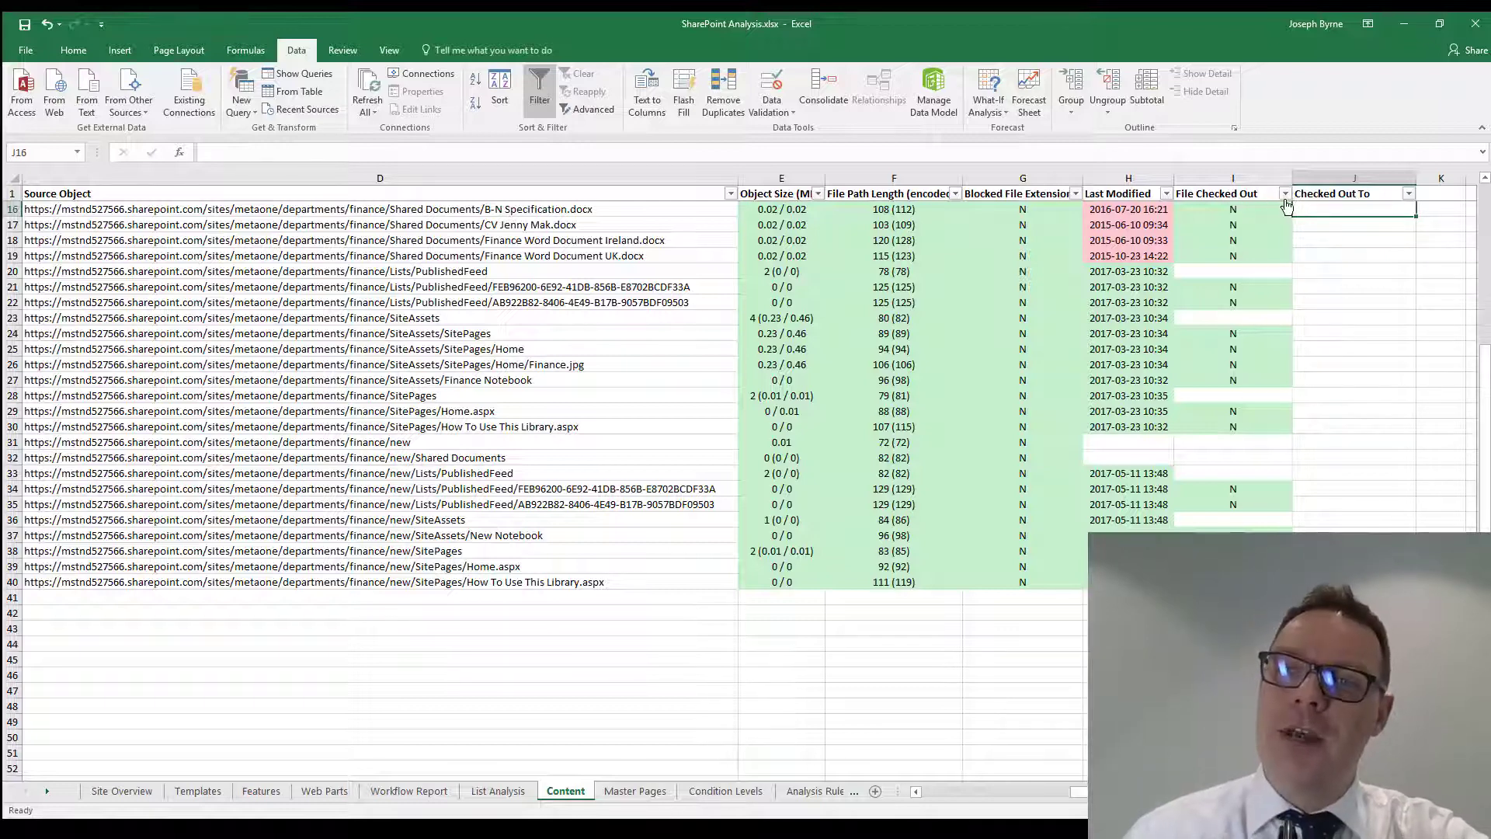
pyautogui.click(585, 207)
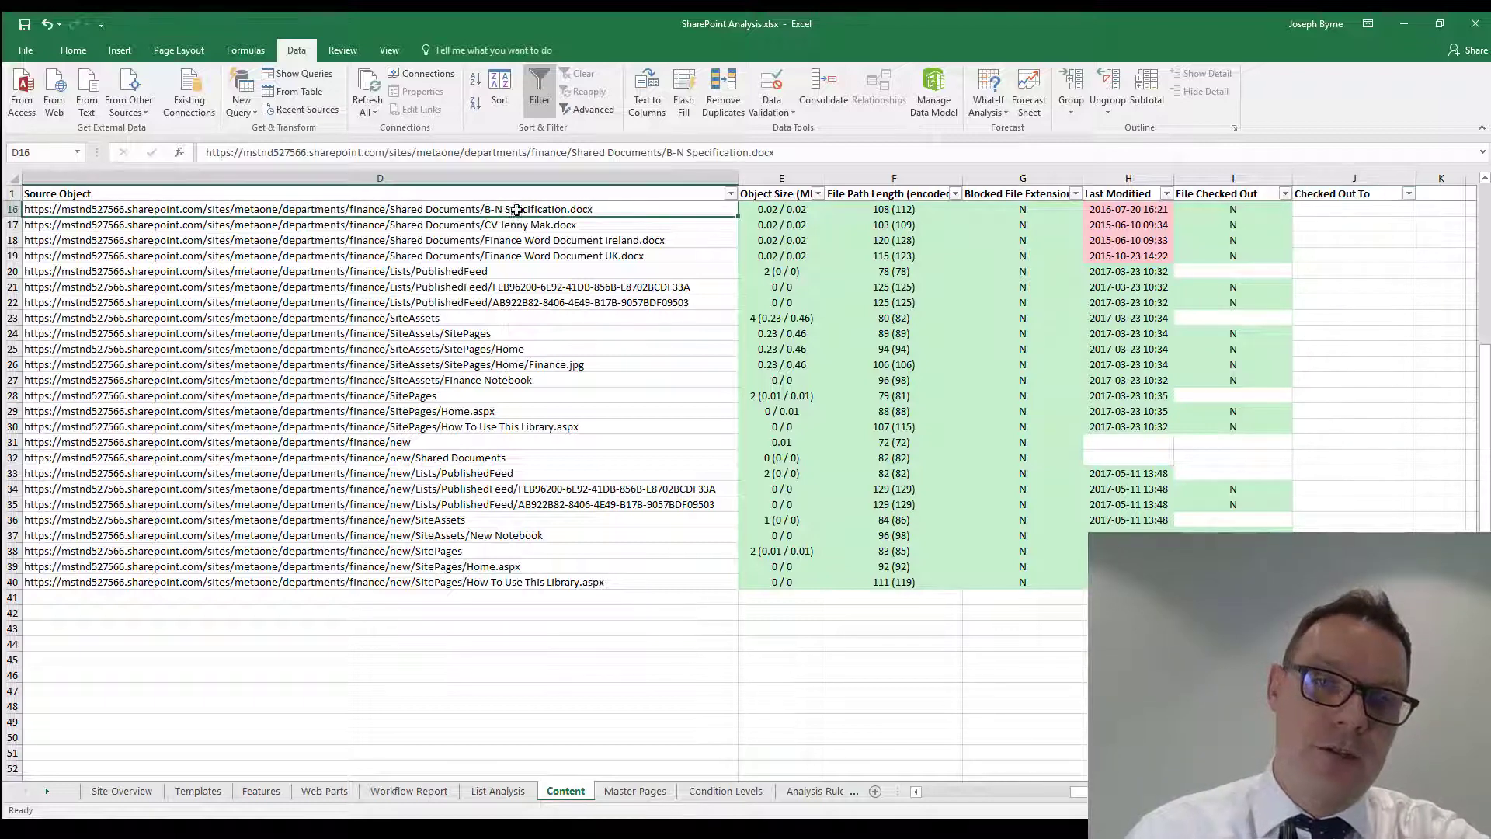
pyautogui.click(1339, 210)
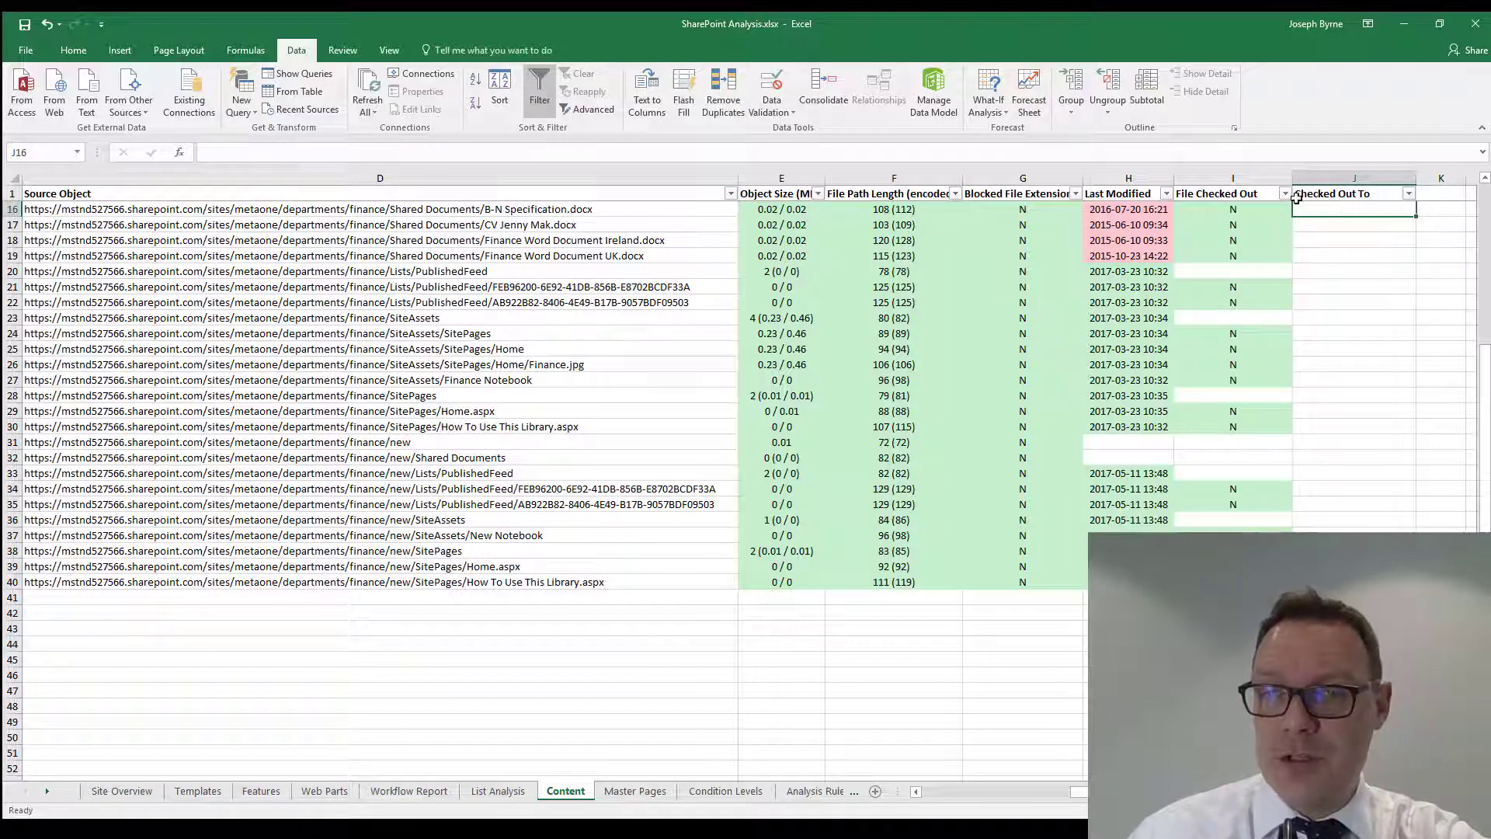
# - Review the Master Pages sheet's site and system master pages and return to the Site Overview sheet
pyautogui.click(643, 791)
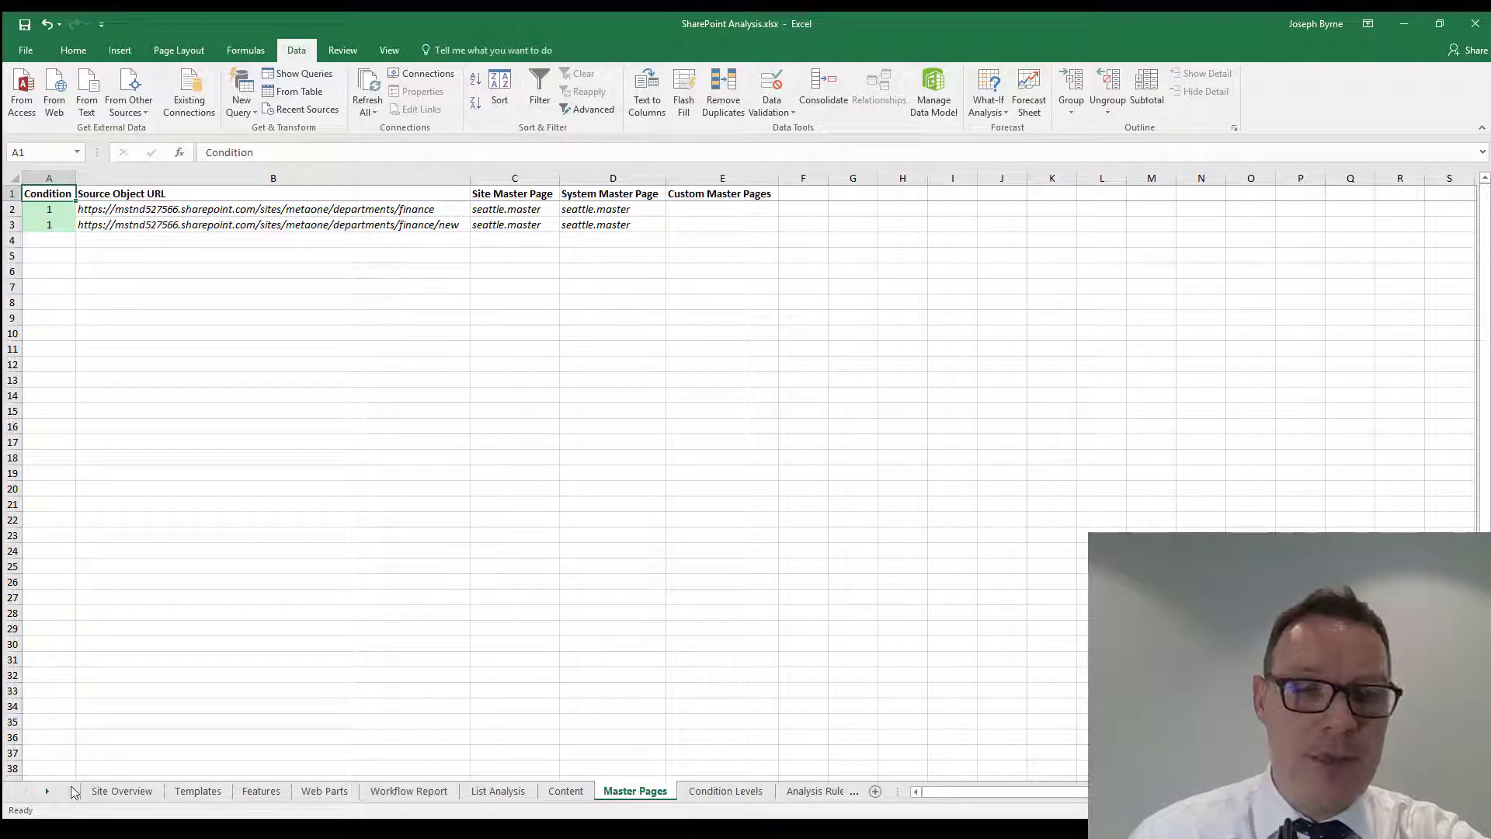
pyautogui.click(118, 790)
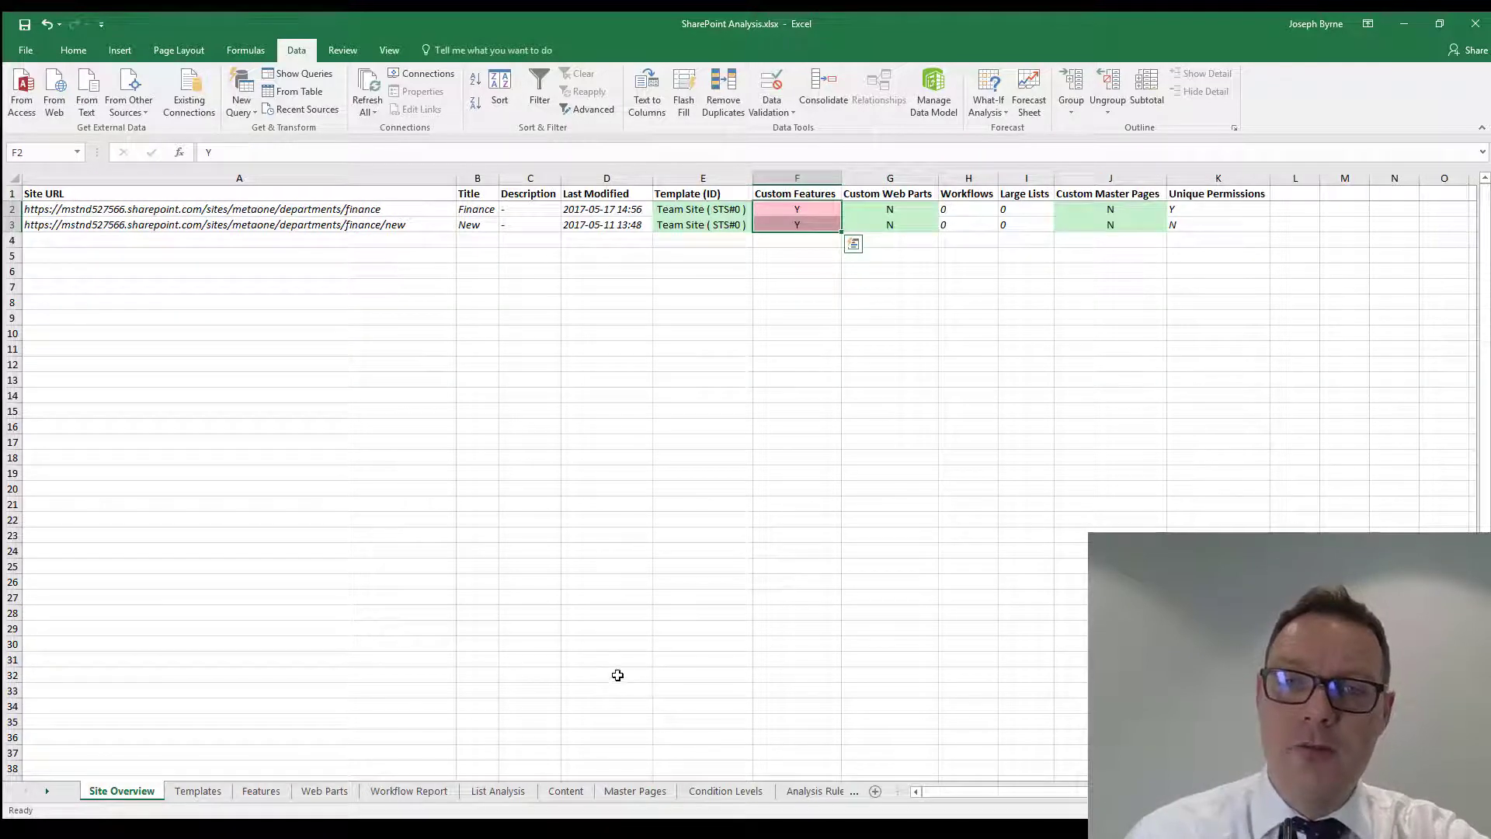